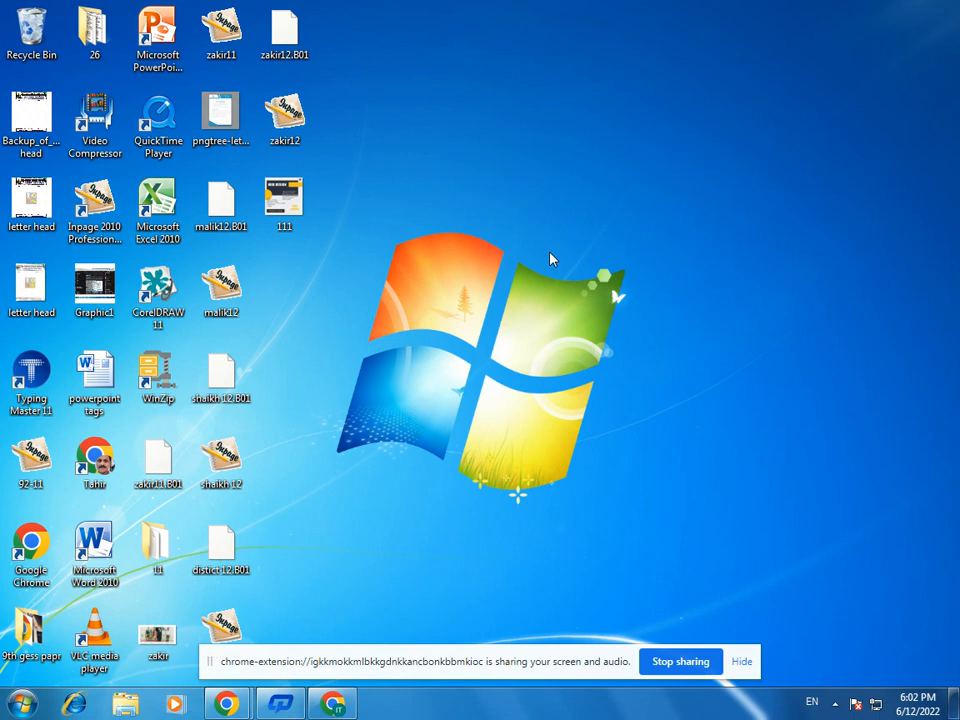
- Start CorelDRAW 11 and create a new blank graphic
double_click(157, 287)
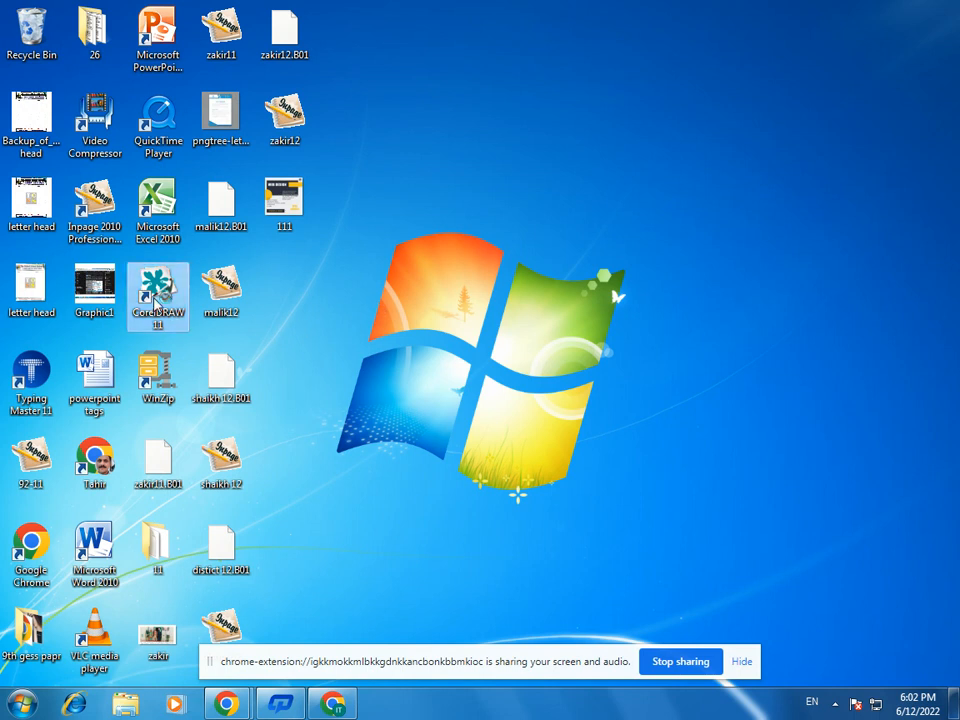
click(742, 662)
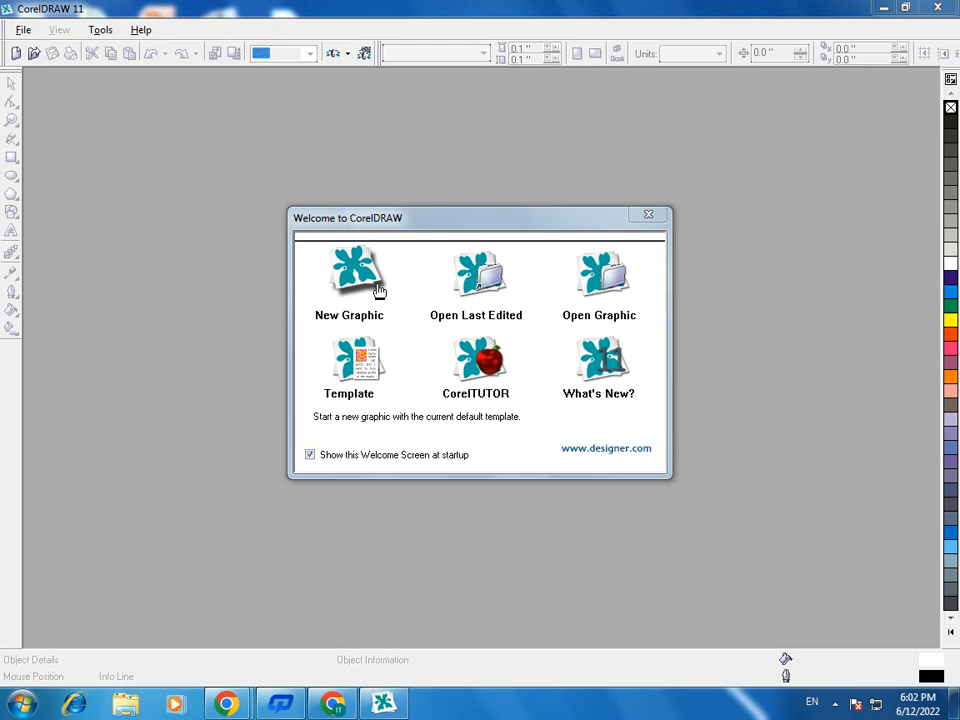
click(372, 283)
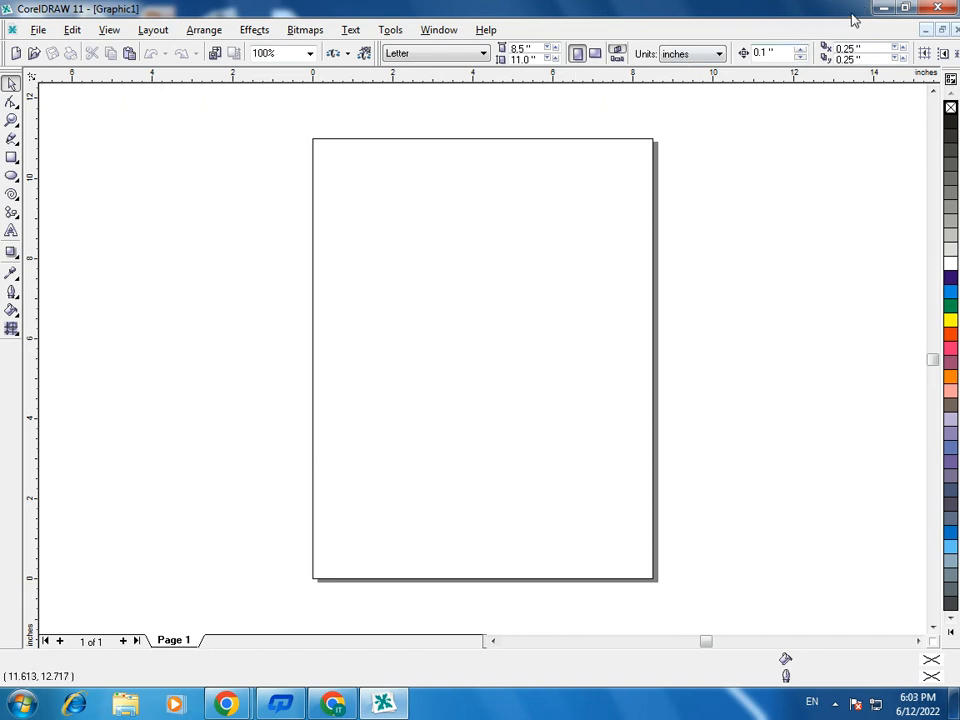
- Minimize CorelDRAW, start InPage 2010, and create a portrait A4 document with right-to-left direction
click(882, 8)
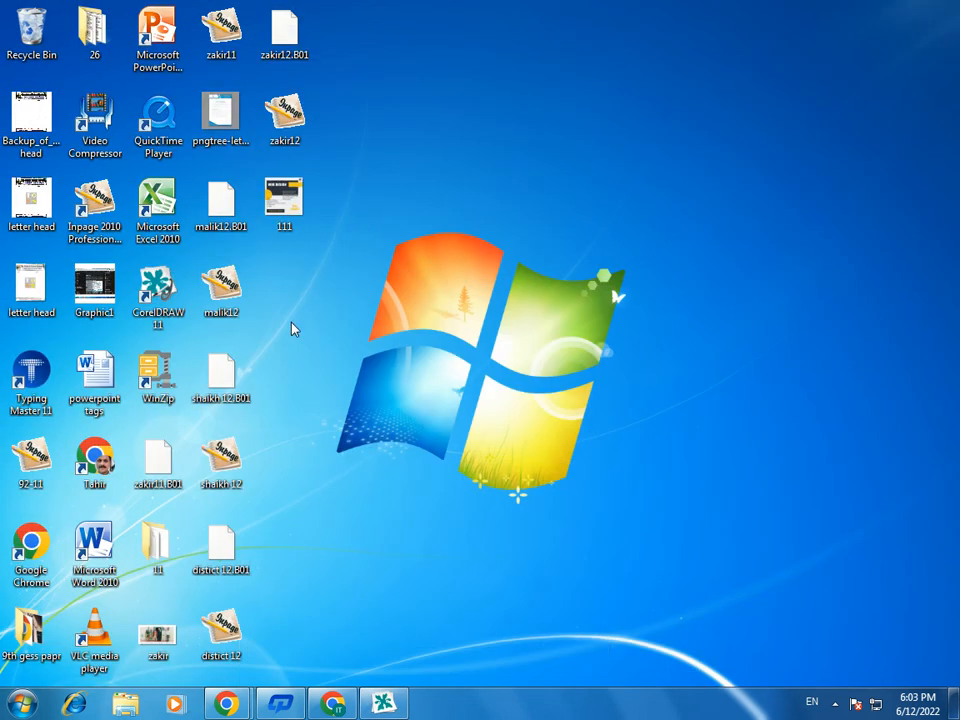
click(124, 208)
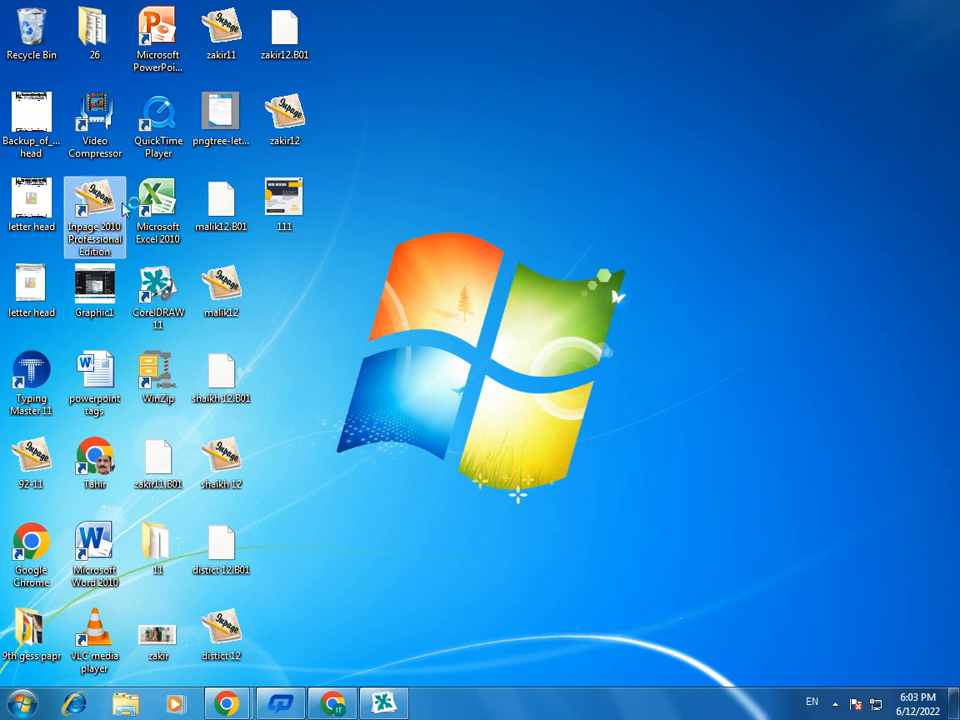
double_click(124, 208)
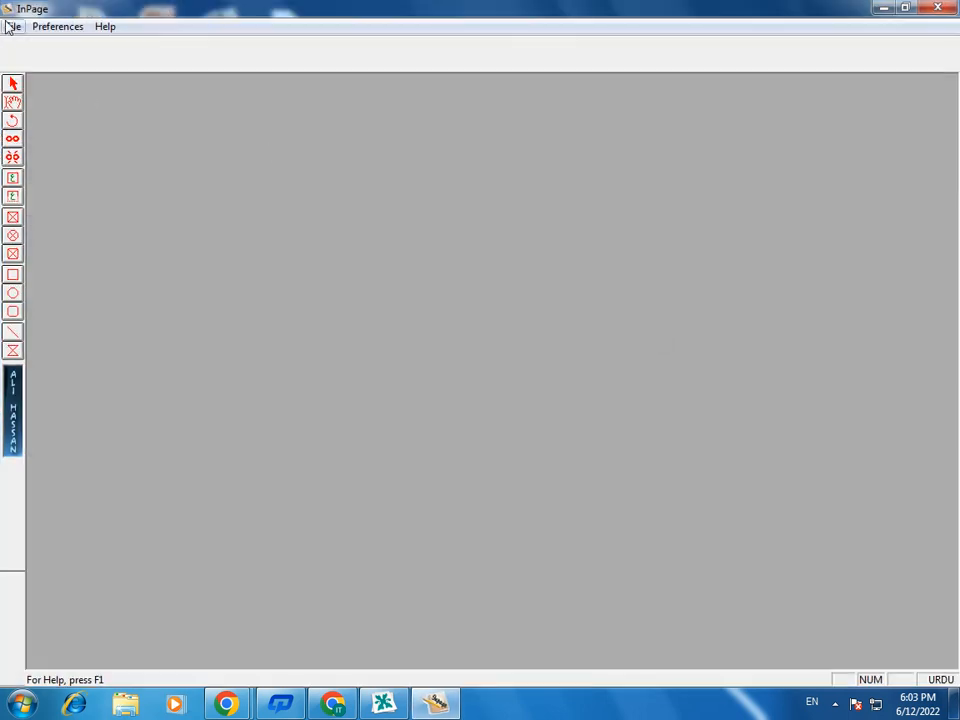
click(10, 26)
click(13, 46)
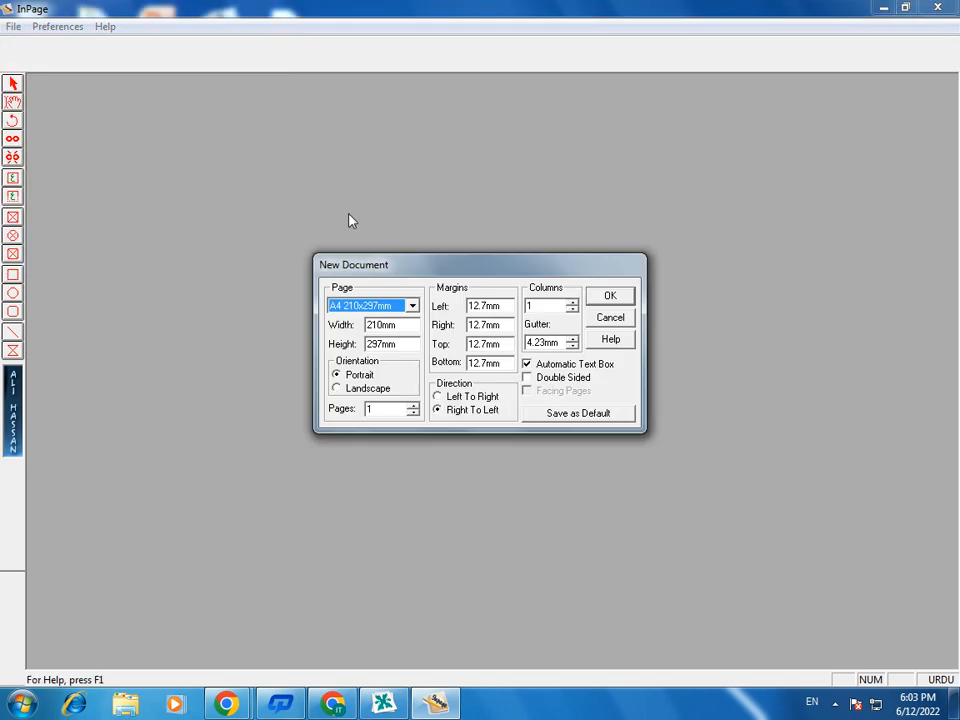
click(613, 293)
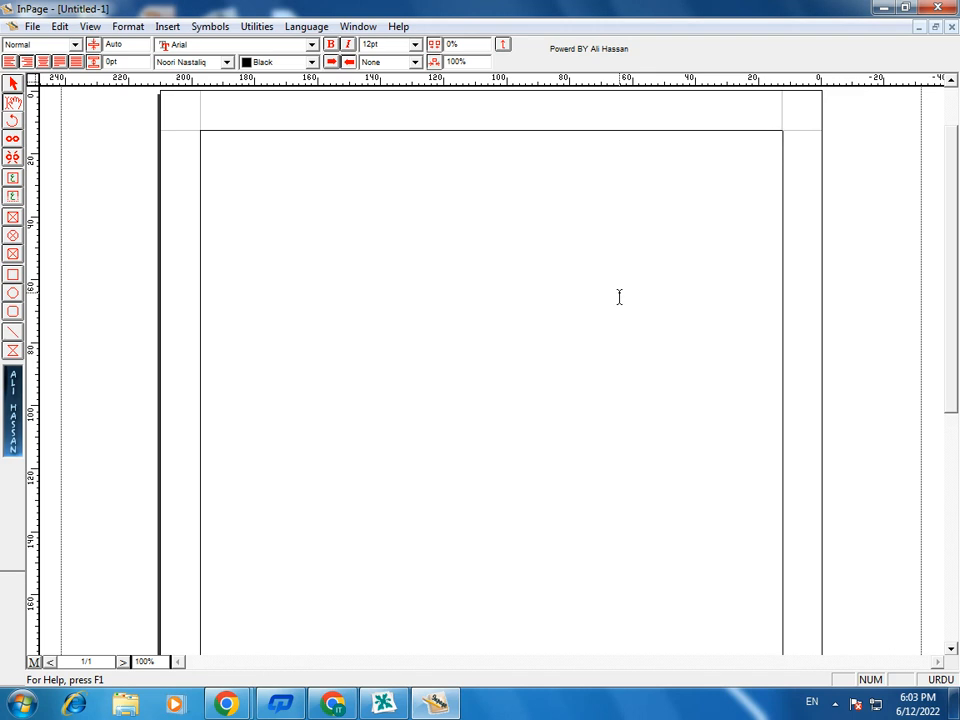
- Write the Urdu sentence "آج سنڈے ہے اور موسم بڑا خوشگوار ہے" on the page's first line
key(ctrl+2)
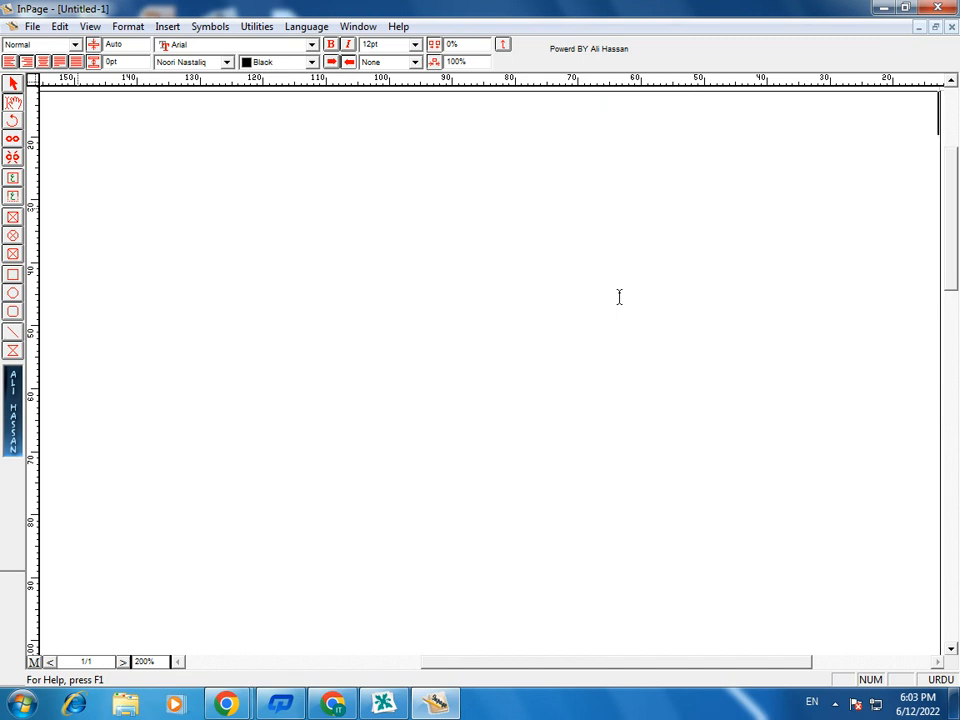
text(آج)
text( سنڈے)
text( کا د)
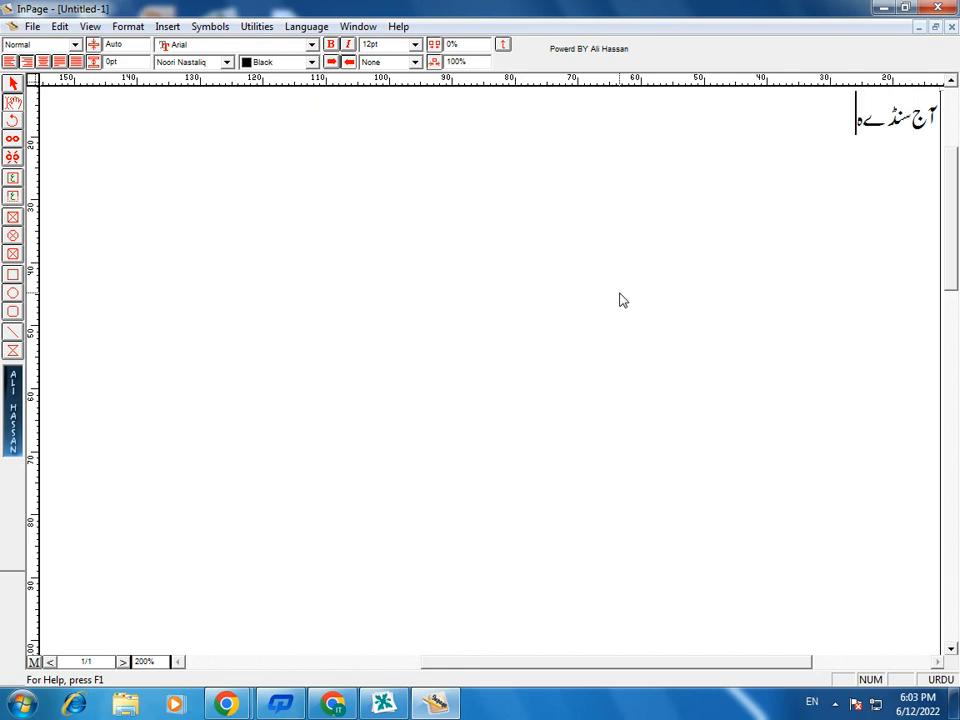
key(BackSpace)
key(BackSpace)
key(BackSpace)
key(BackSpace)
text(ہے اور موسم بڑا خوشگوار ہے)
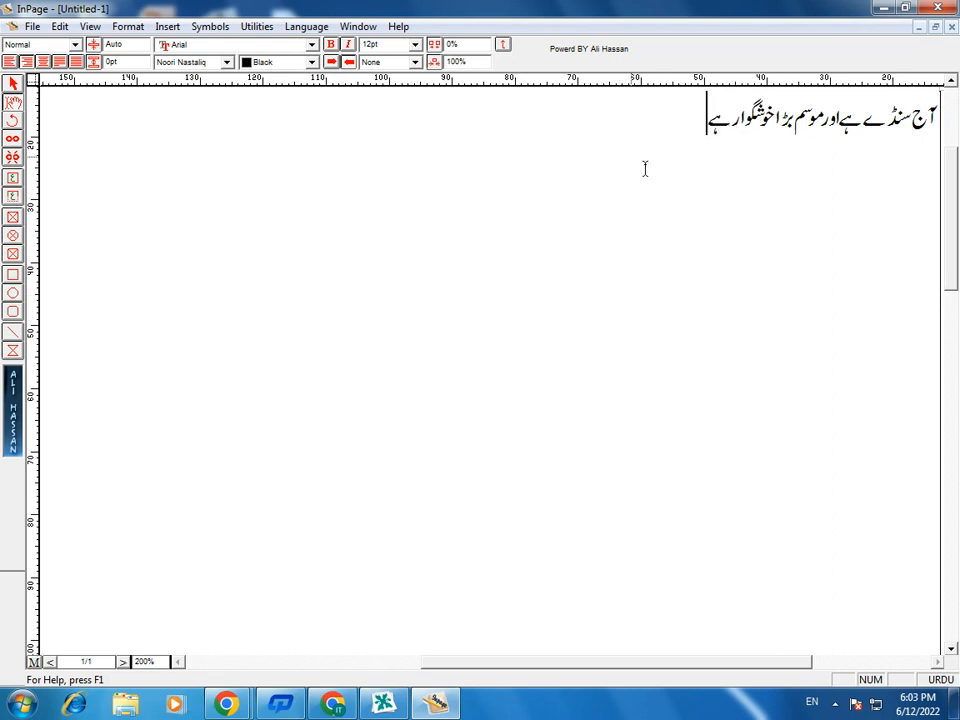
- Try copying the sentence as selected text into the CorelDRAW page, and delete the pasted text
drag(712, 120, 949, 128)
right_click(776, 100)
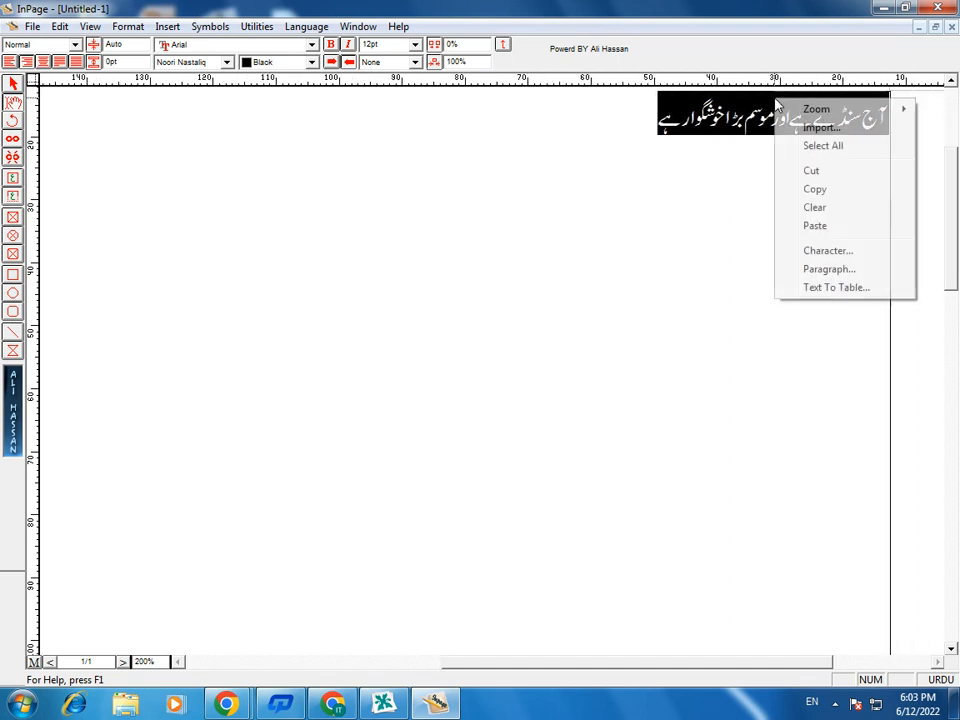
click(815, 189)
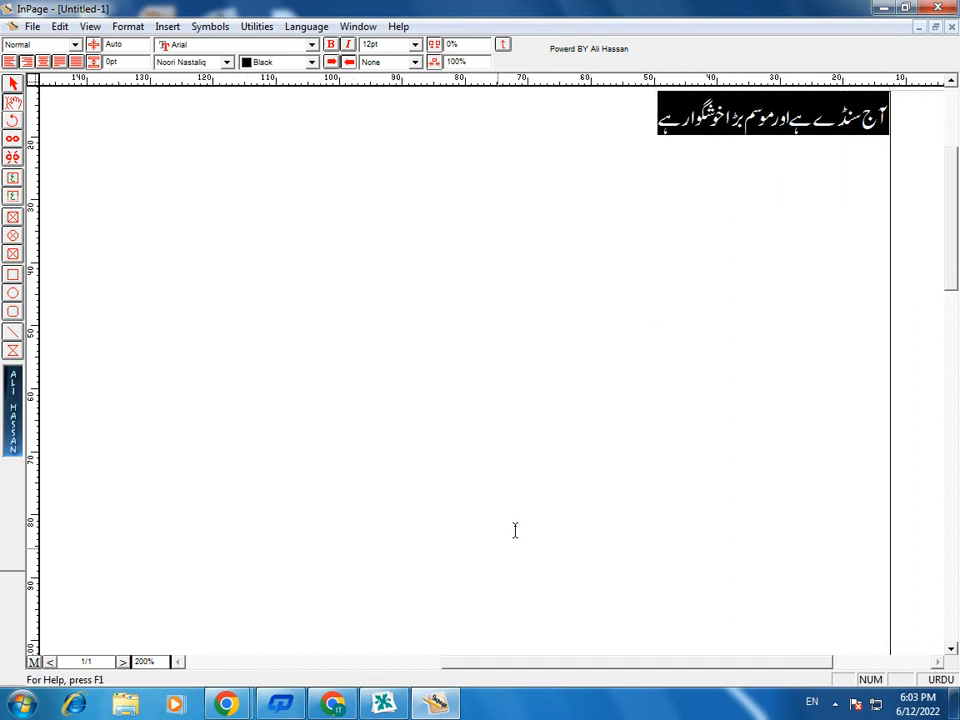
click(384, 703)
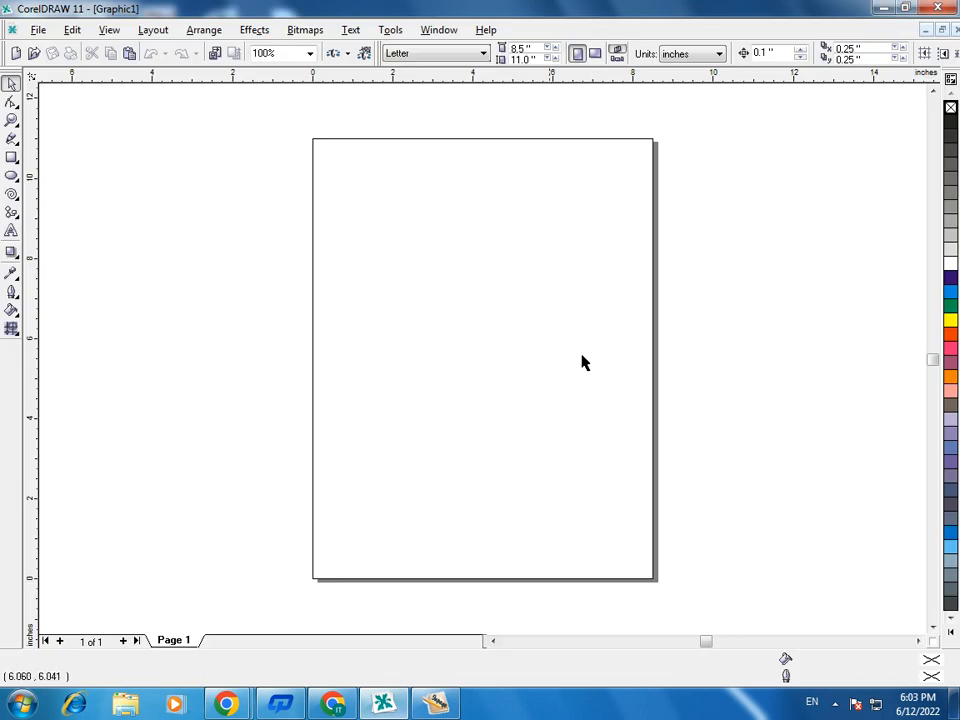
right_click(497, 265)
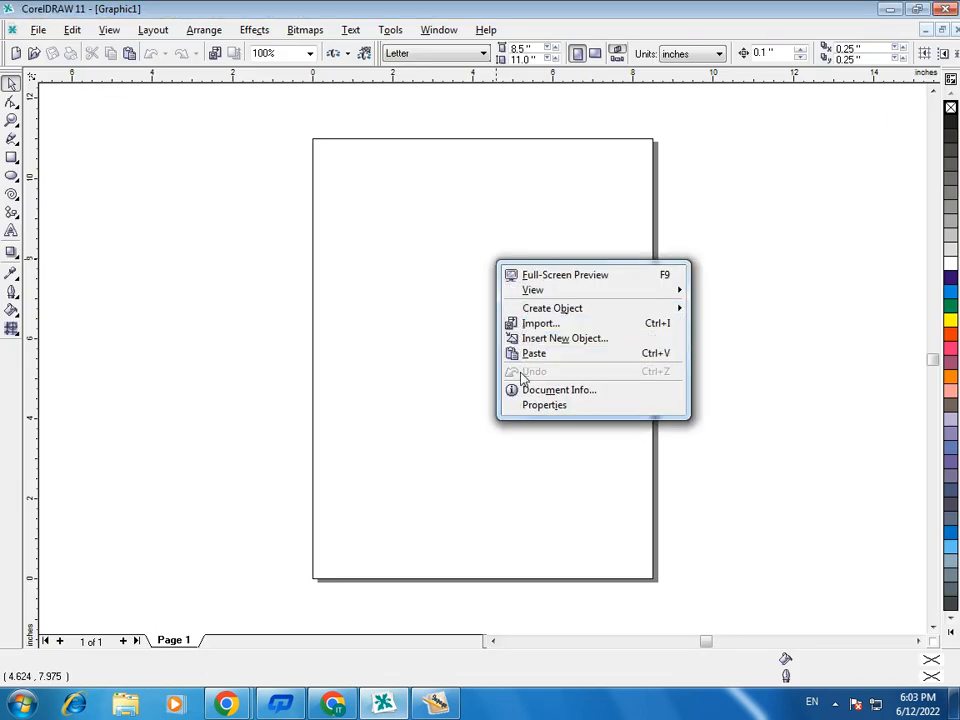
click(524, 354)
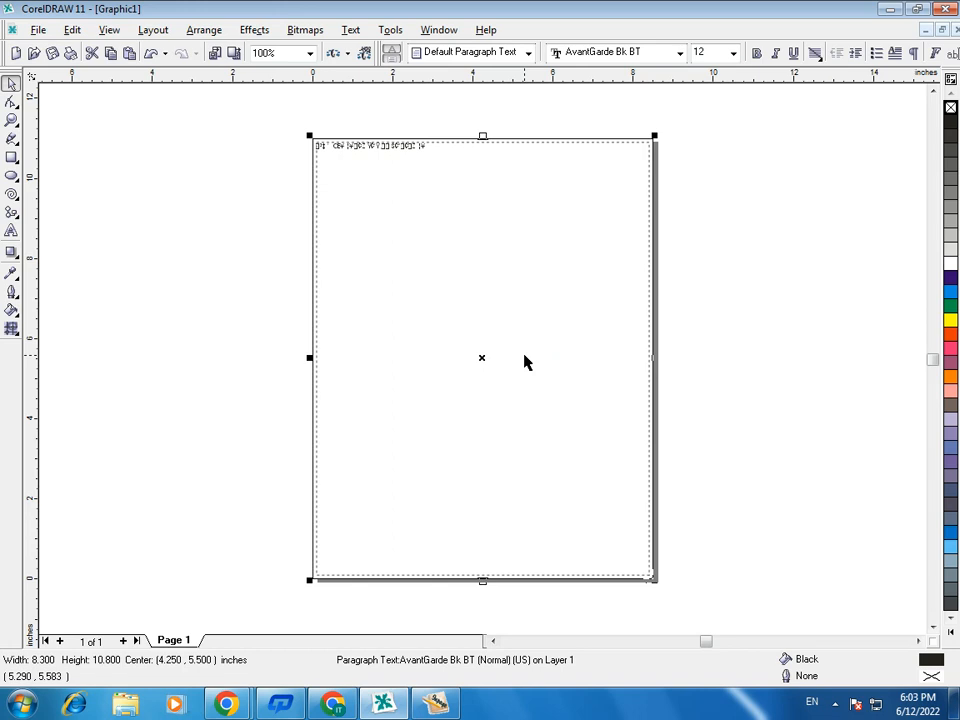
key(Delete)
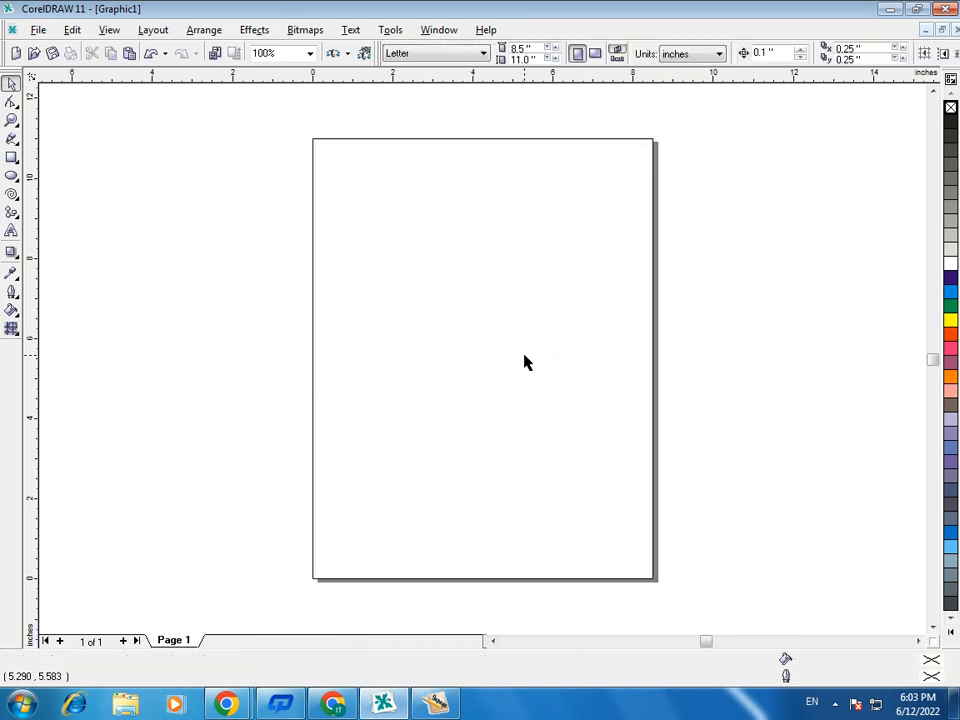
- Switch back to InPage and draw a separate text box about 66 mm wide and 7 mm high below the first line
click(436, 703)
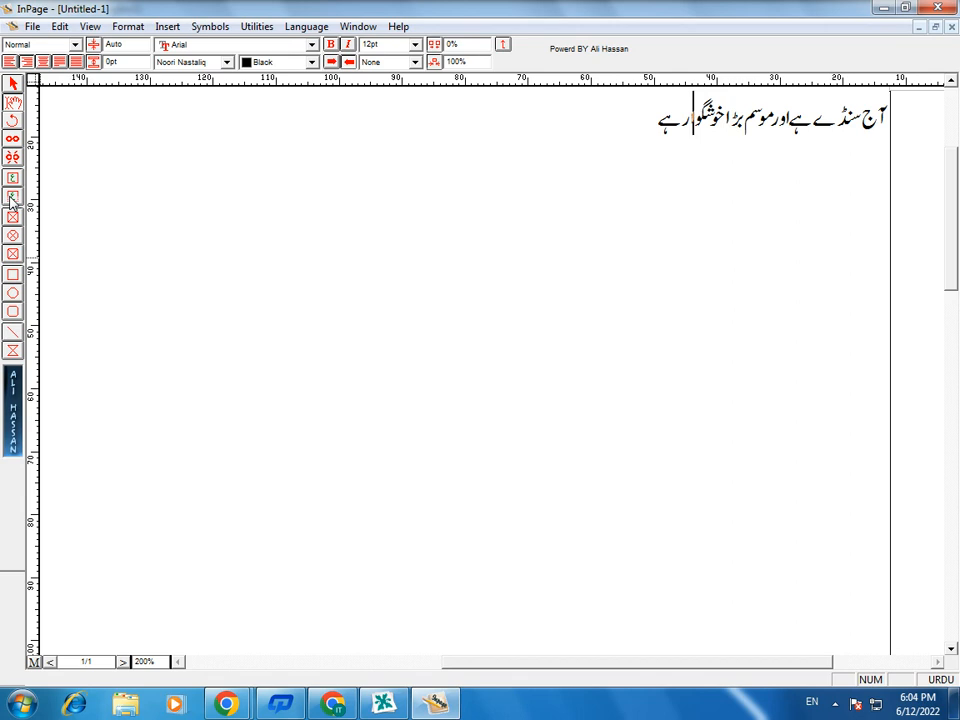
click(12, 196)
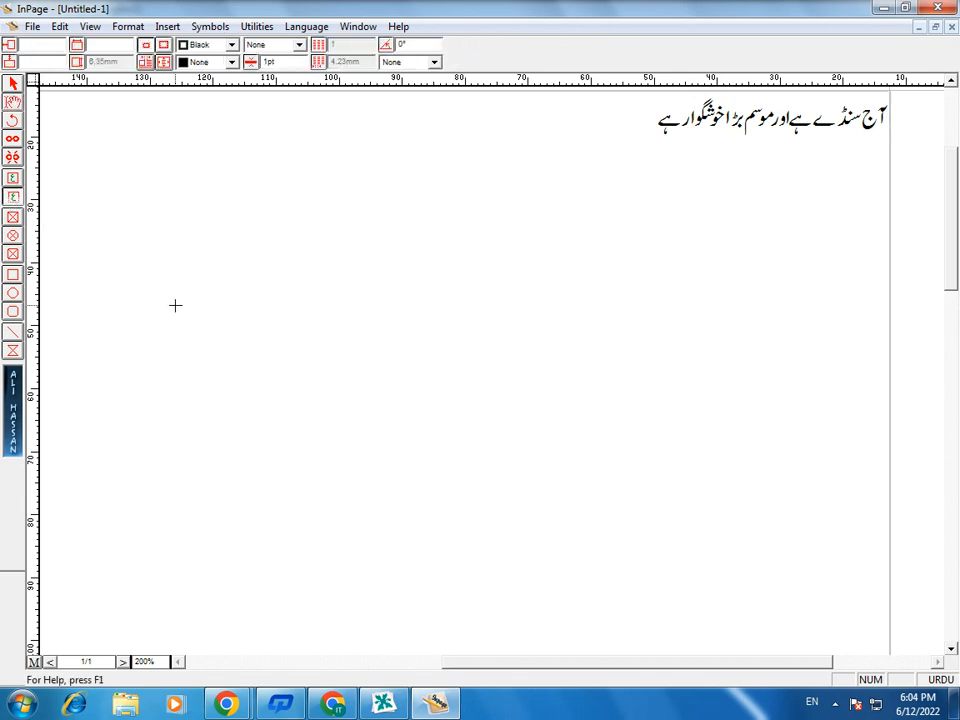
drag(591, 349, 174, 304)
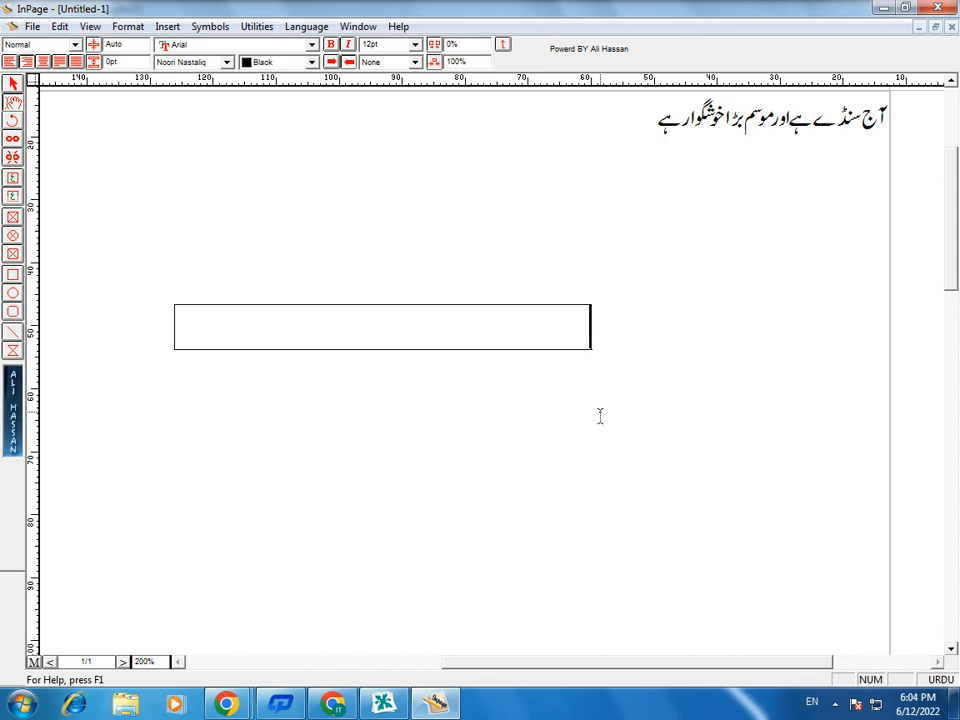
- Write "آج موسم بڑا خوشگوار ہے" in the new text box
text(ا)
text(ٓج)
text( موسم بڑا)
text(خوگو)
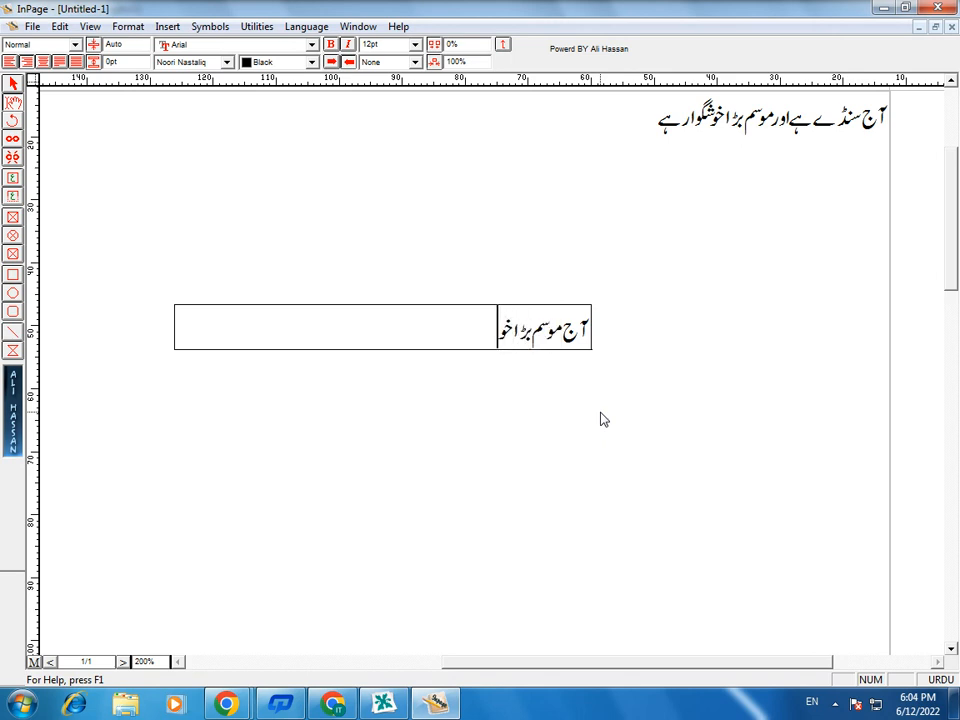
key(BackSpace)
key(BackSpace)
key(BackSpace)
text(وشگا)
text(و)
key(BackSpace)
key(BackSpace)
text(وار ہے)
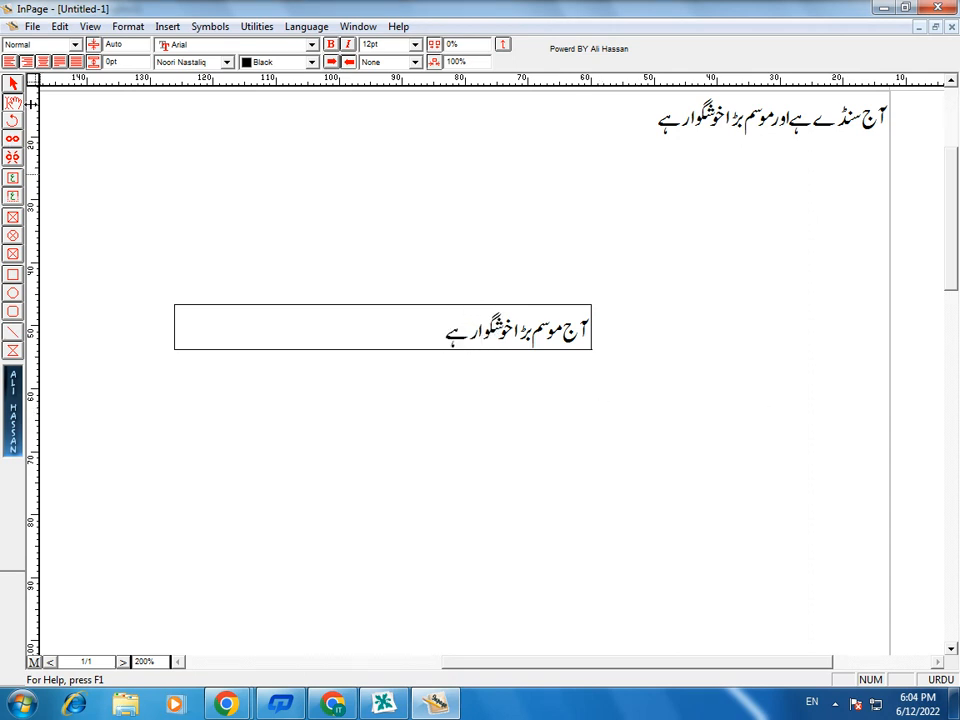
- Select the new text box as an object and copy it to the clipboard
click(12, 88)
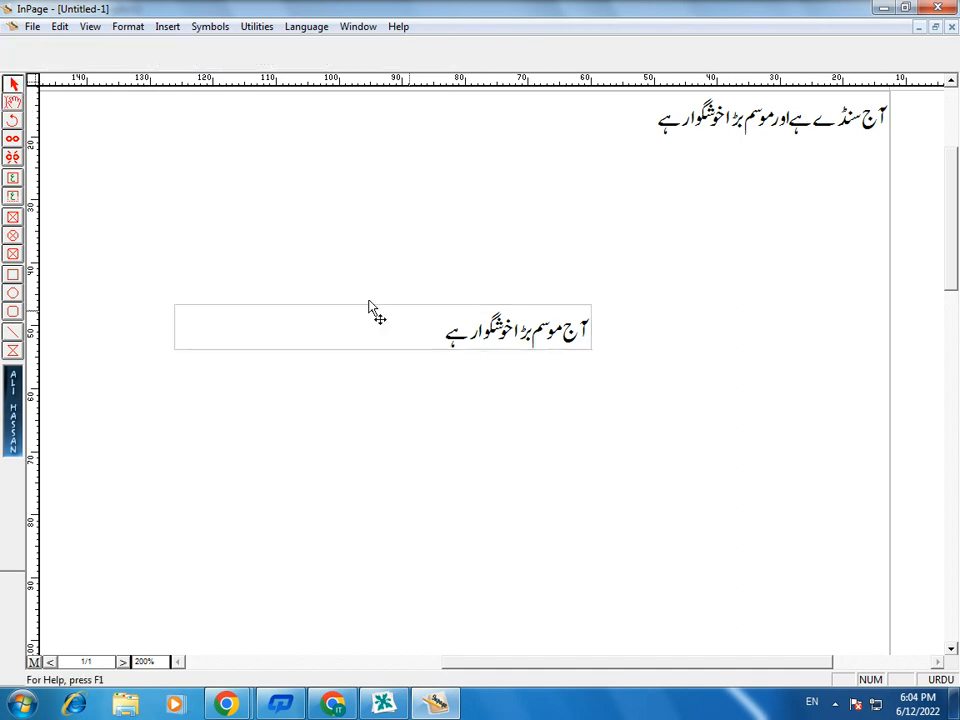
click(511, 342)
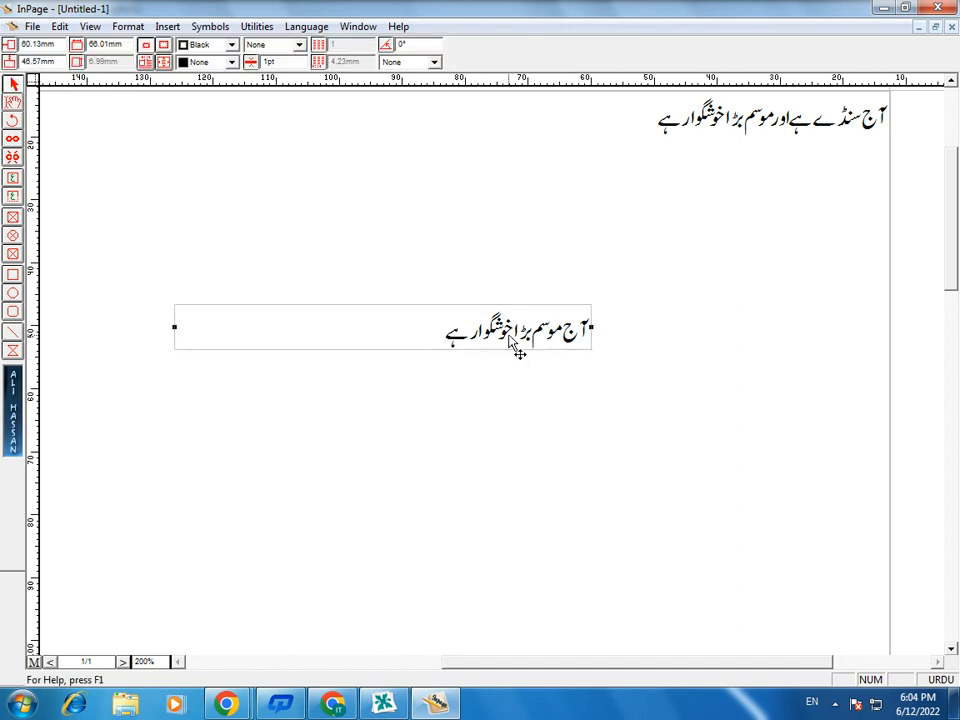
right_click(511, 342)
click(571, 410)
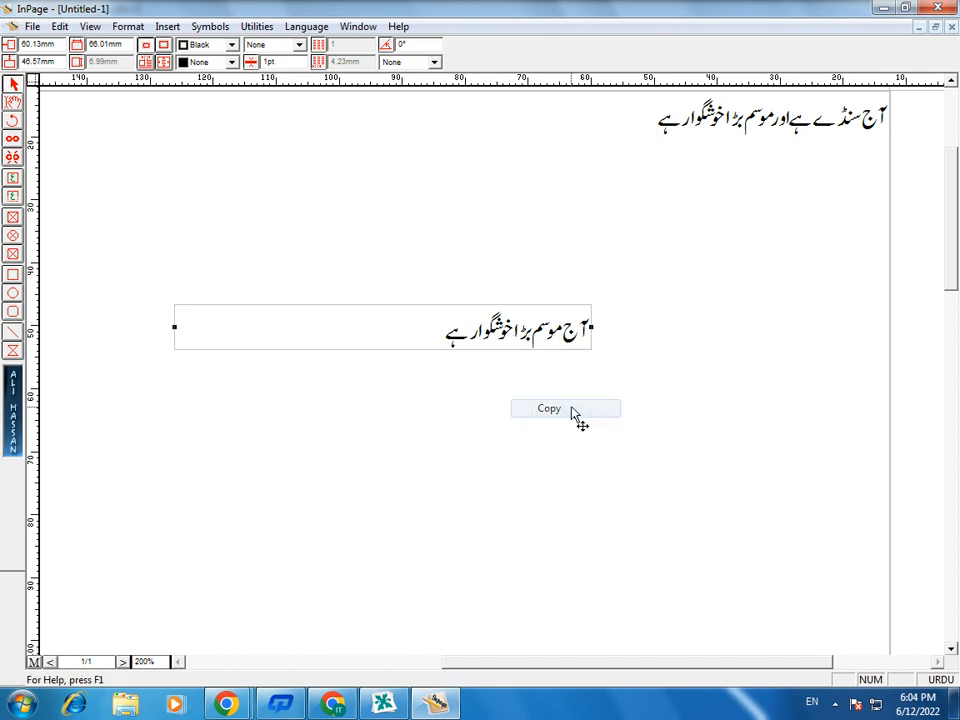
click(60, 26)
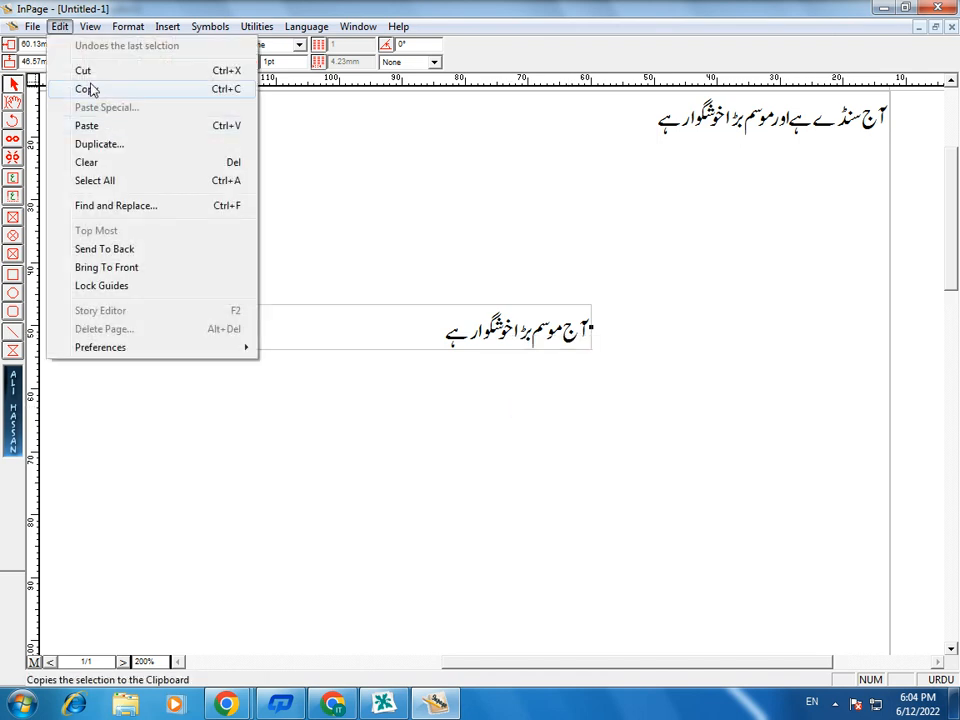
click(88, 90)
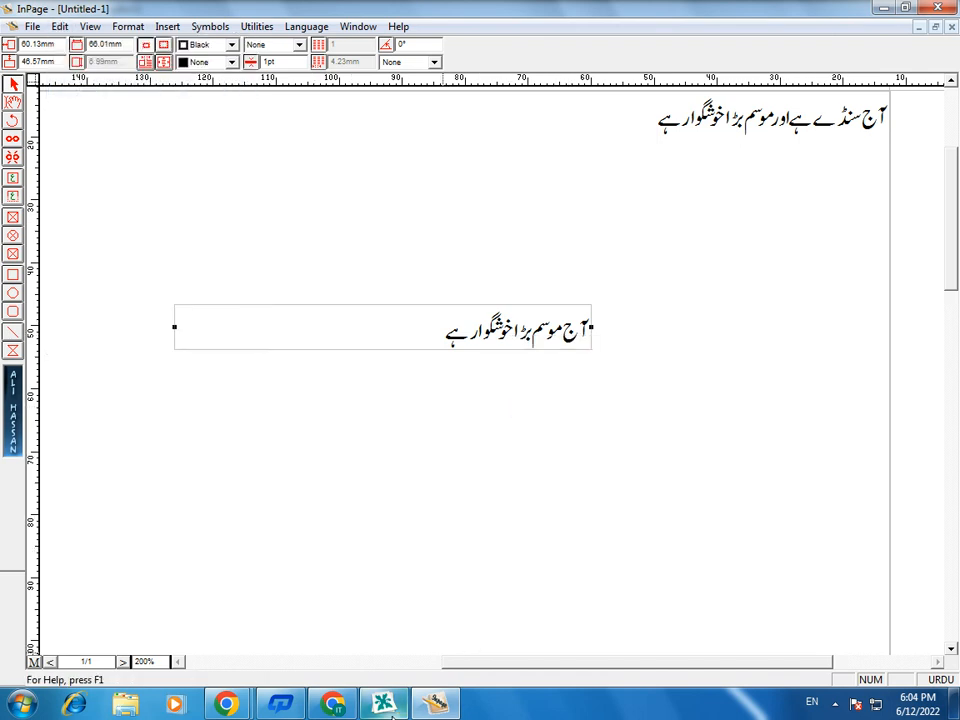
- Try pasting the copied text box into the CorelDRAW page, and delete the pasted group of characters
click(435, 704)
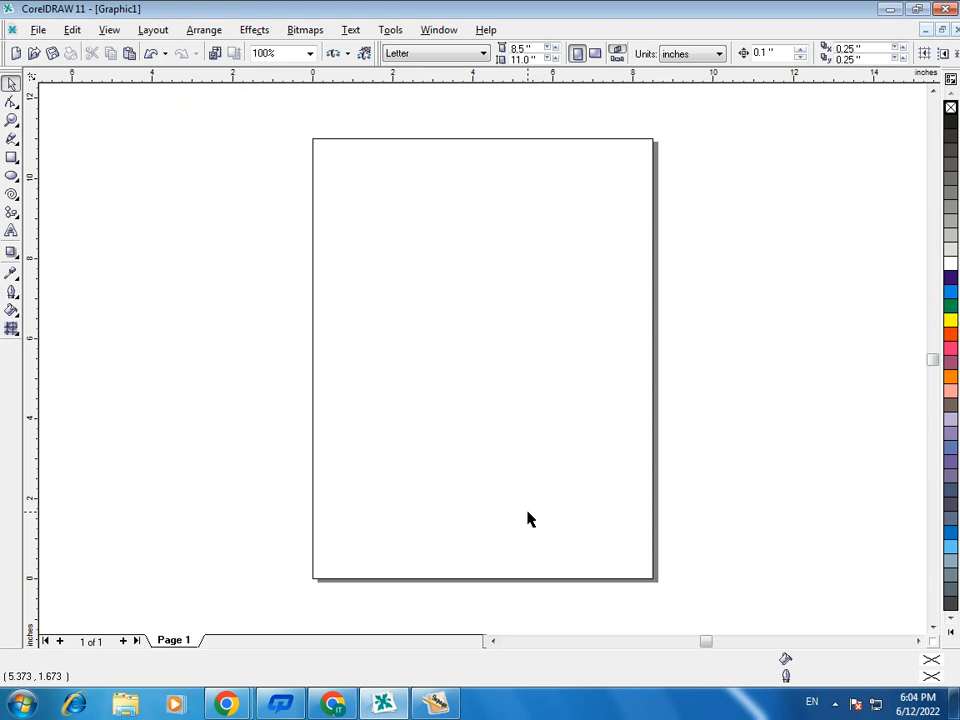
click(73, 29)
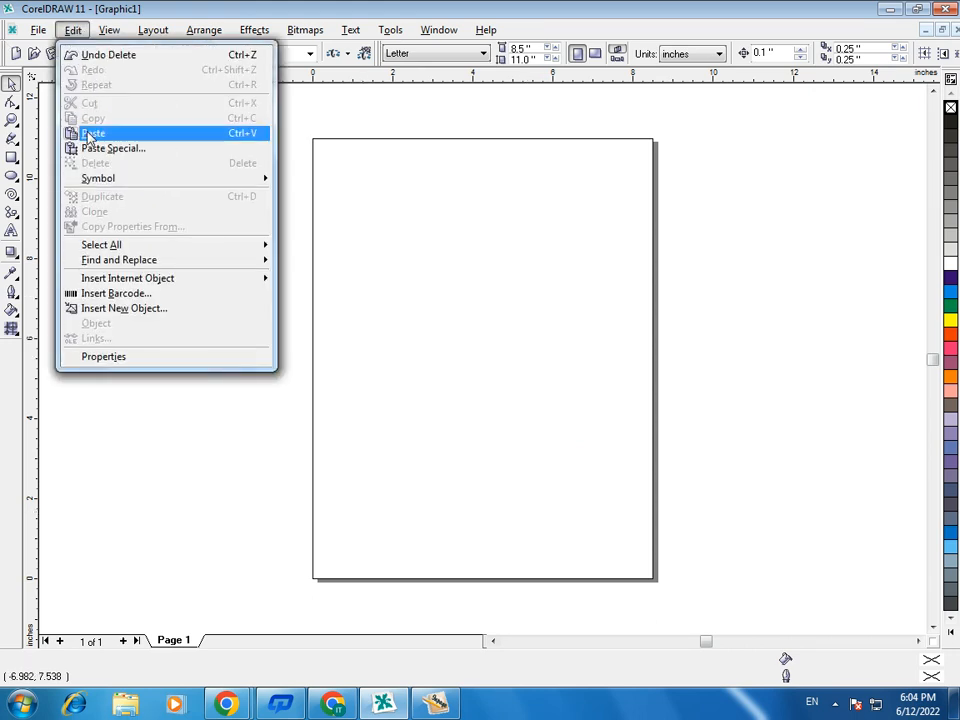
click(396, 229)
right_click(406, 254)
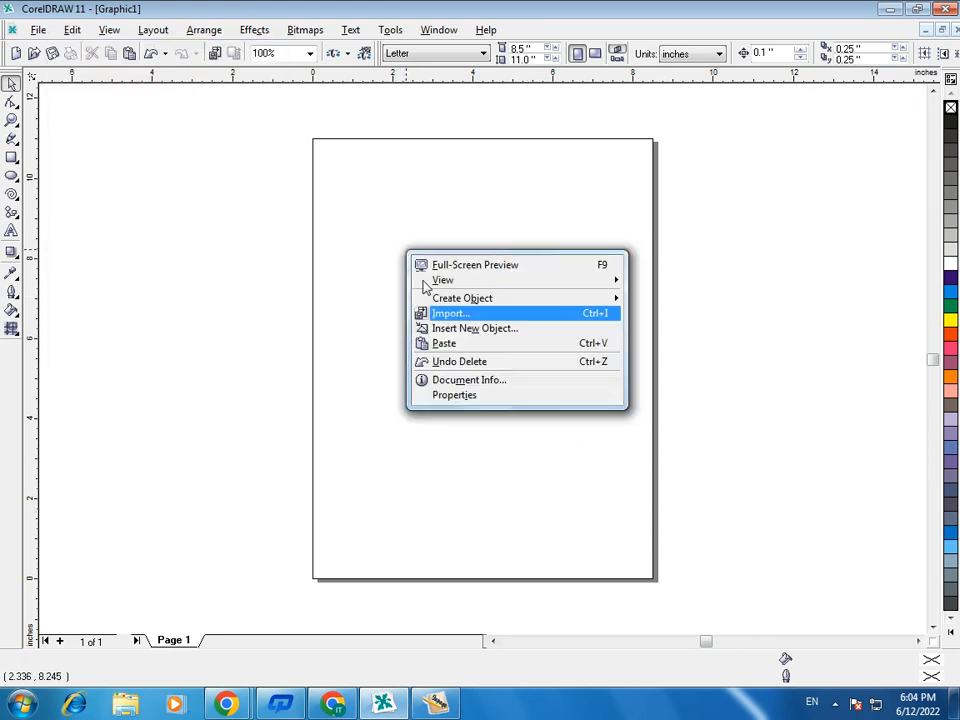
click(443, 343)
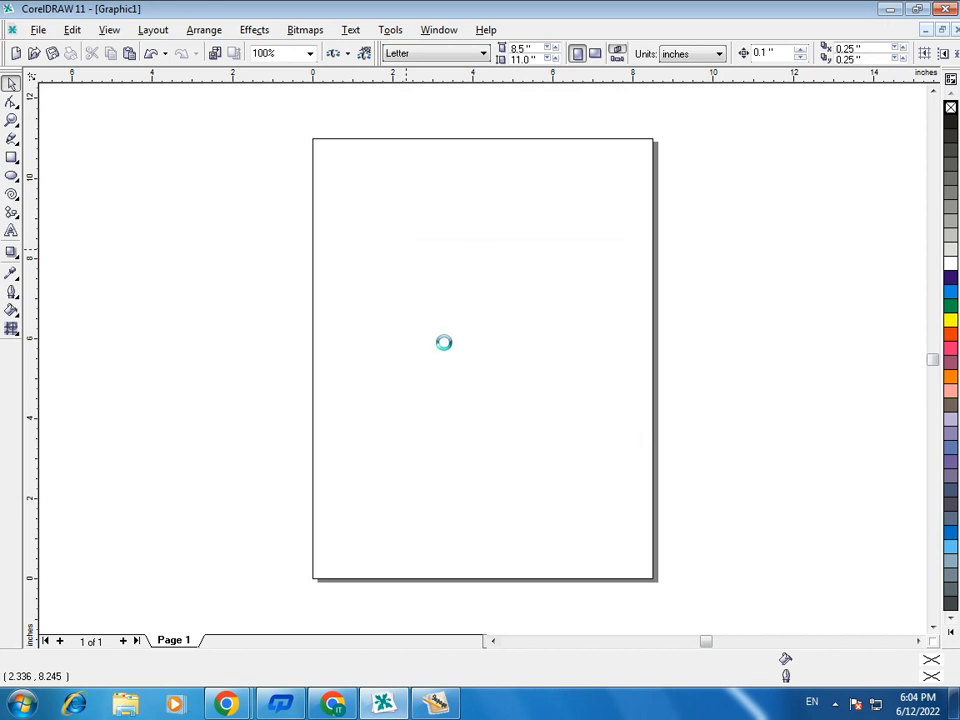
scroll(611, 516, down, 3)
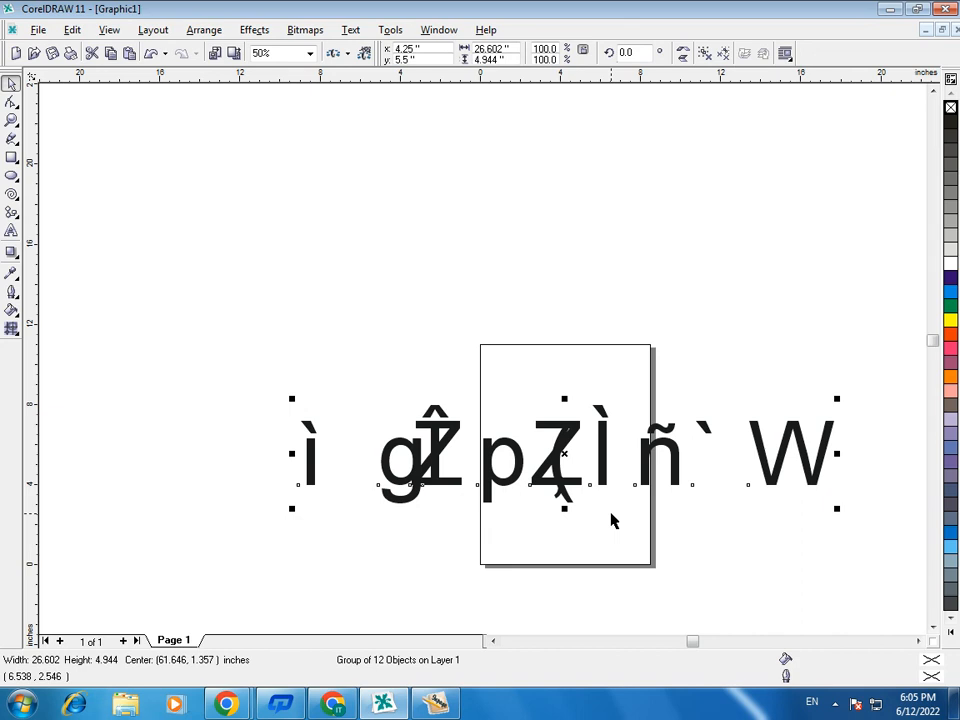
key(Delete)
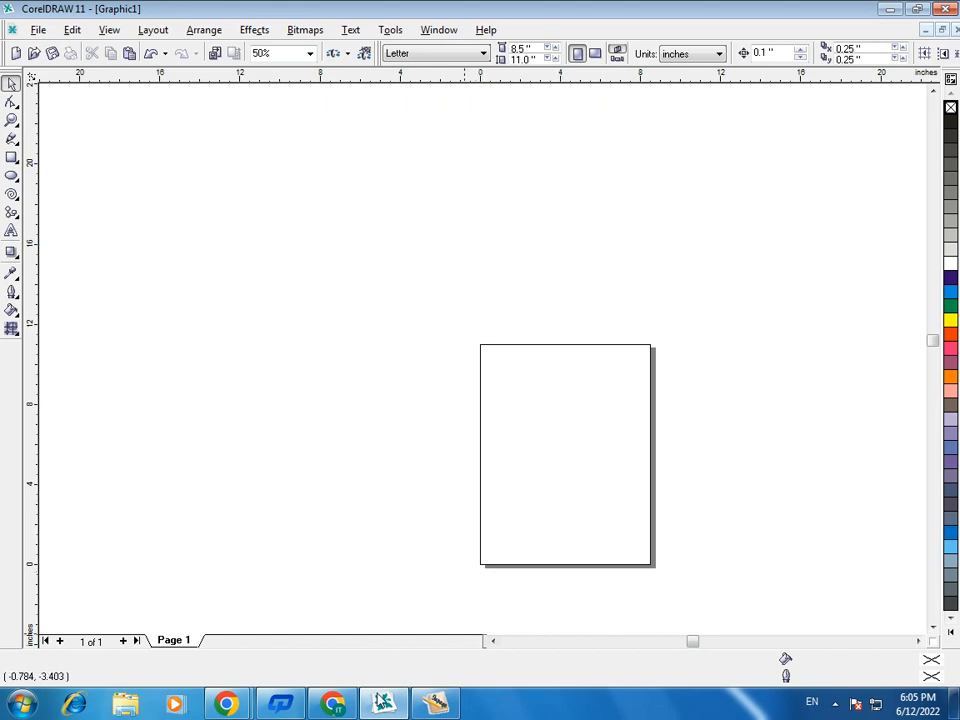
click(441, 704)
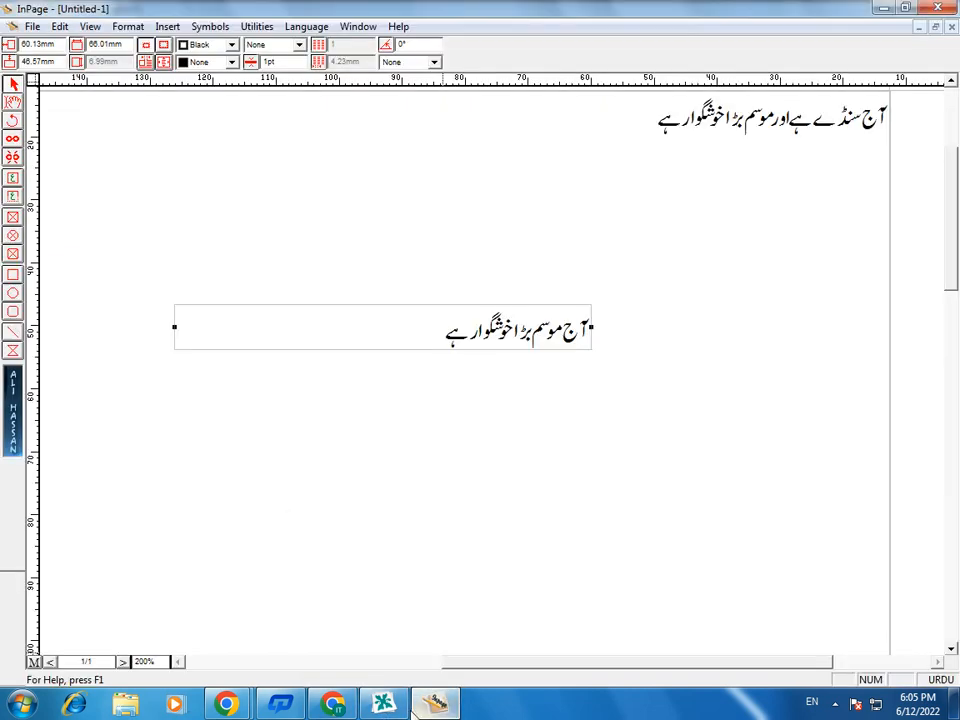
click(397, 706)
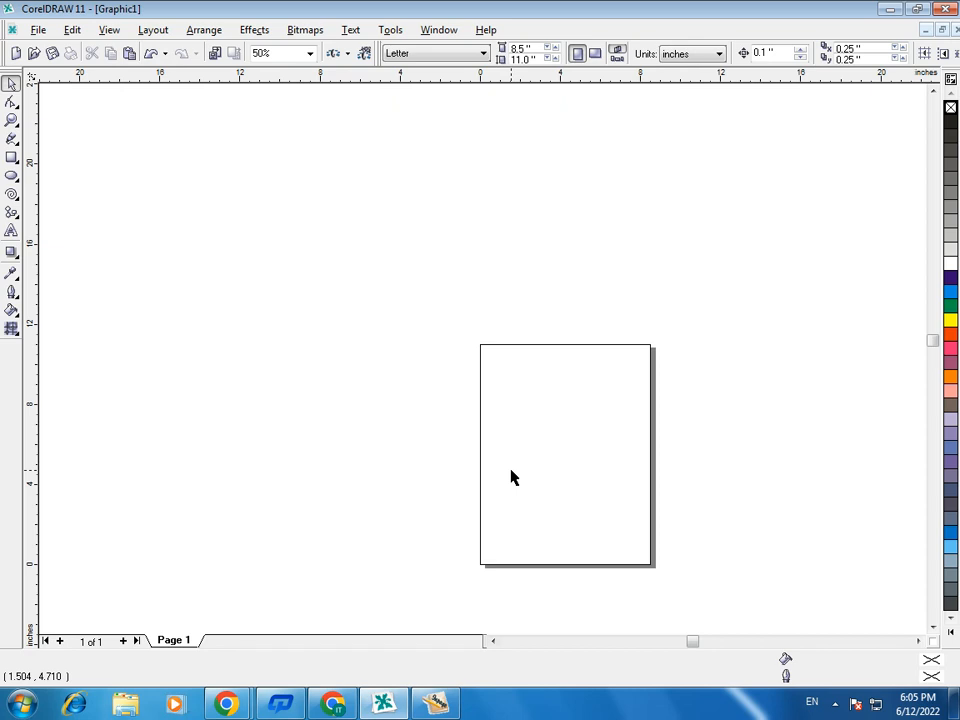
- Close CorelDRAW and InPage, discarding the unsaved changes in both documents
click(944, 8)
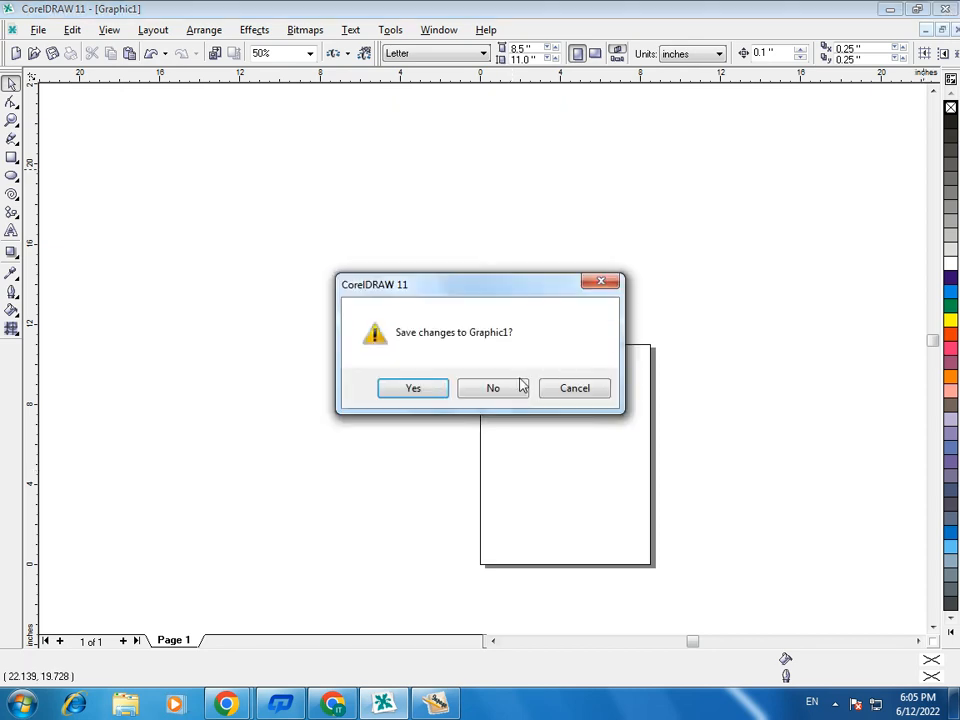
click(512, 389)
click(937, 7)
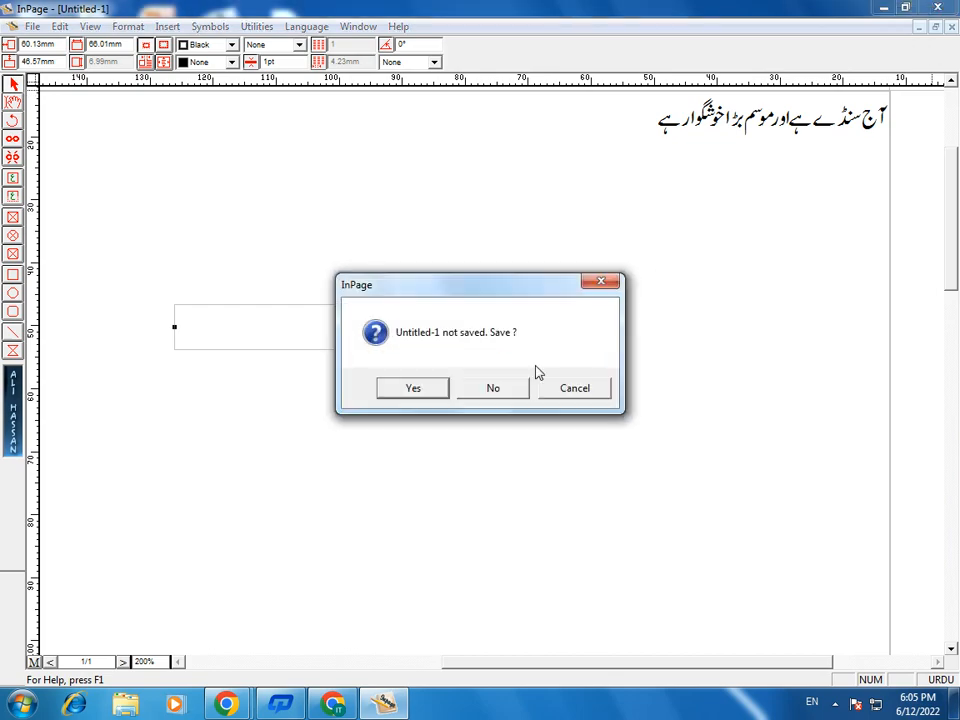
click(493, 388)
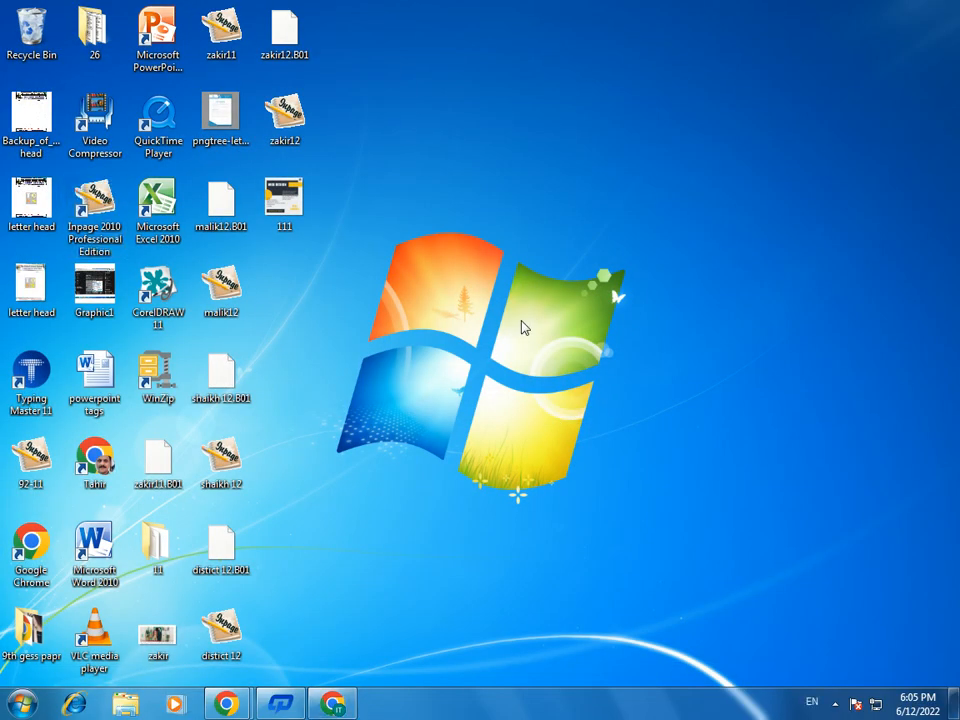
- Launch InPage 2010 first, follow with CorelDRAW 11 and a new blank graphic, and minimize both
double_click(97, 218)
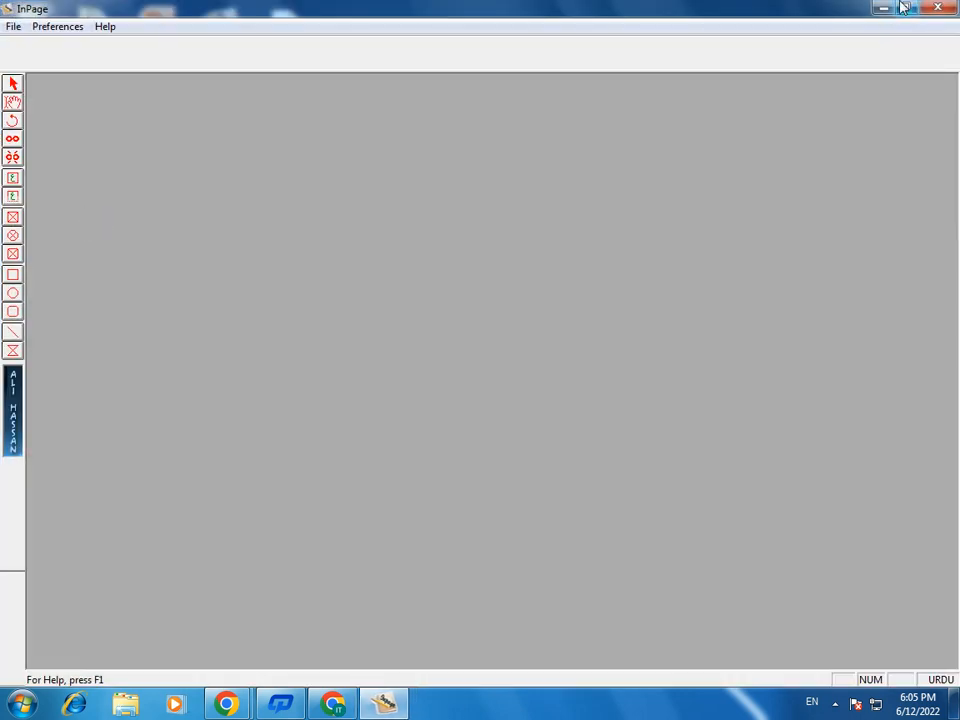
click(885, 10)
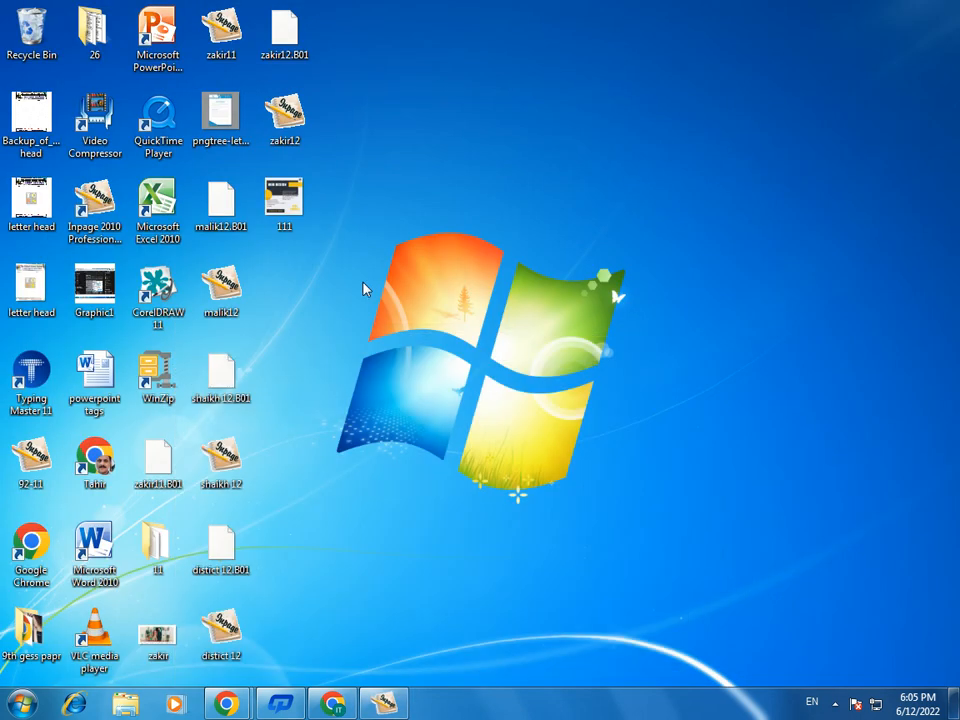
double_click(158, 295)
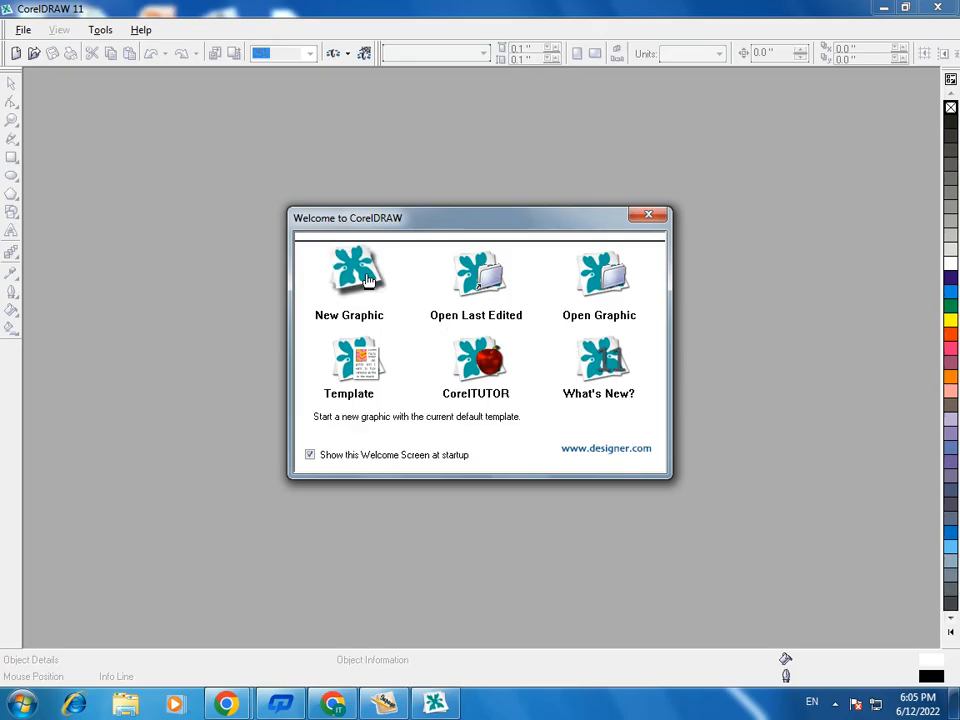
click(362, 273)
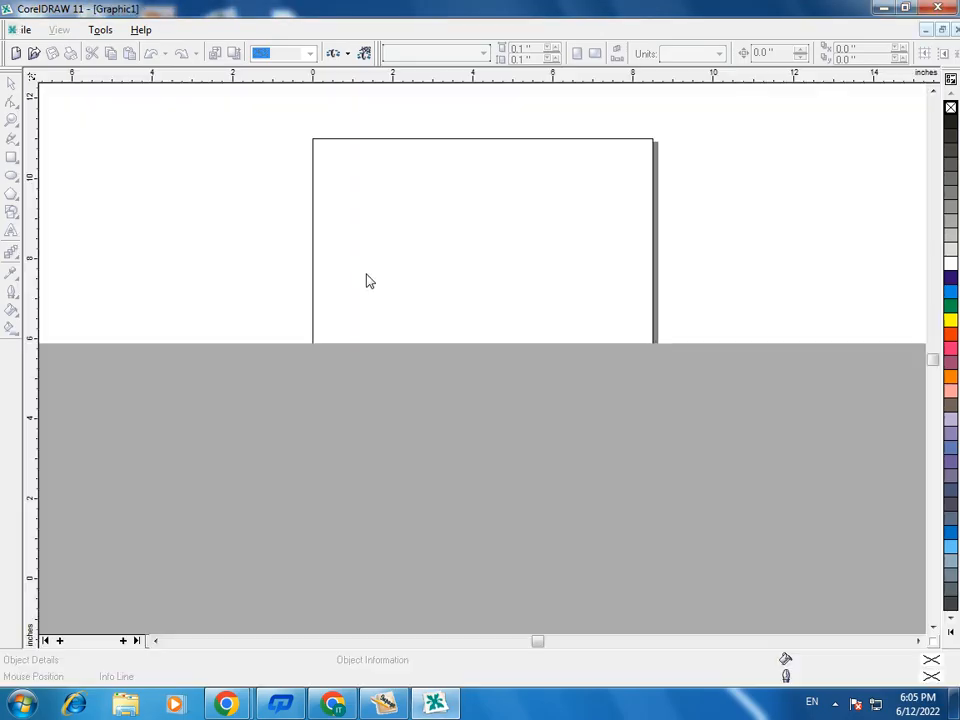
click(884, 8)
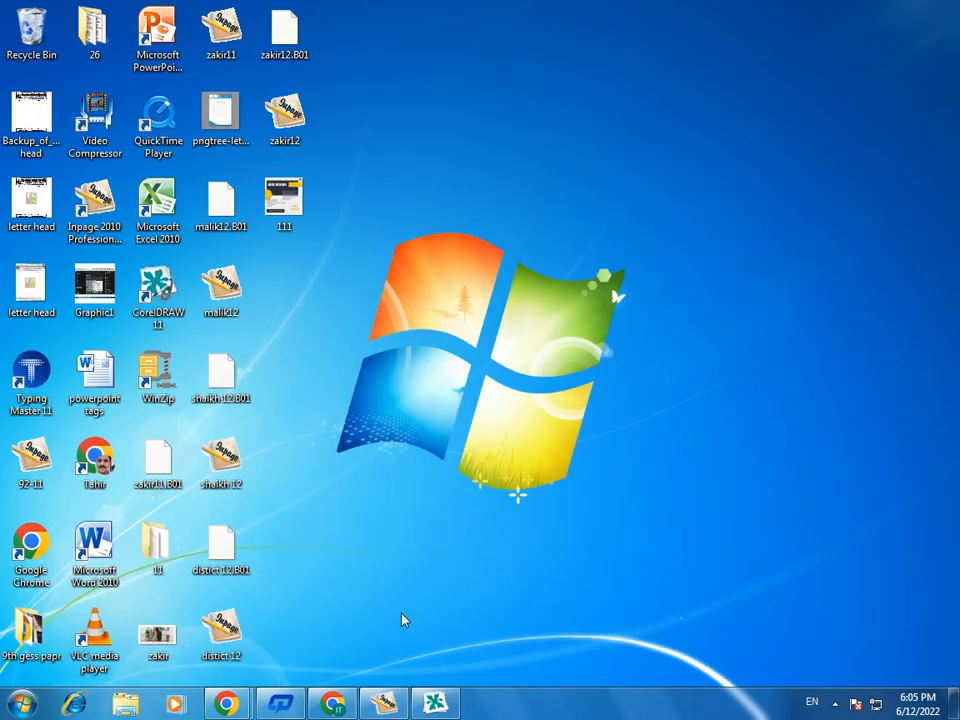
- Switch to InPage and create a new A4 portrait document with the default right-to-left settings
click(385, 702)
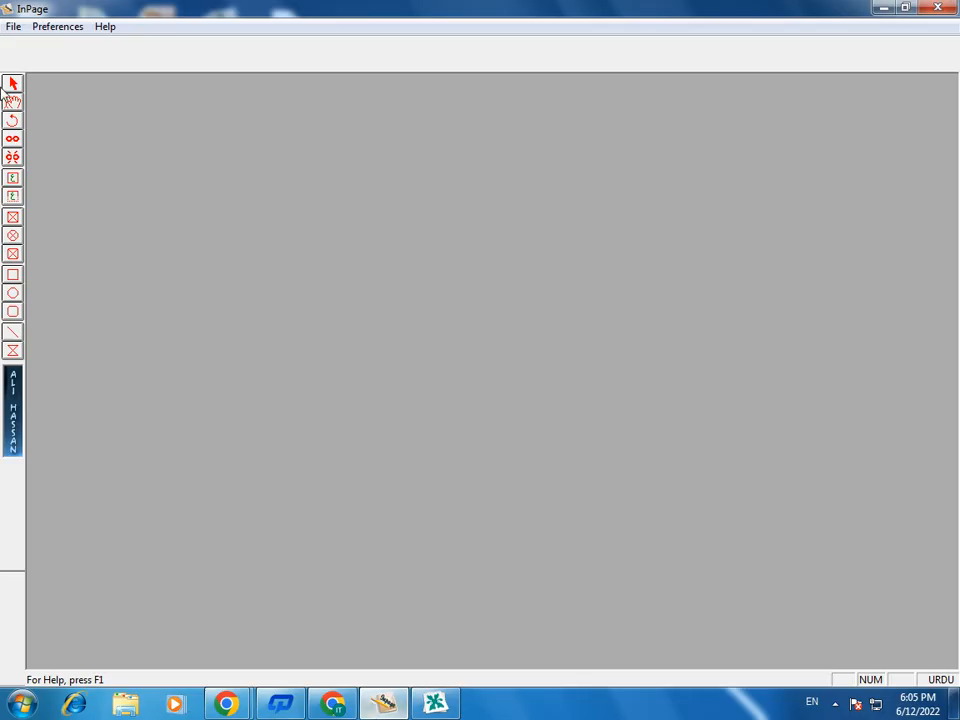
click(13, 26)
click(20, 43)
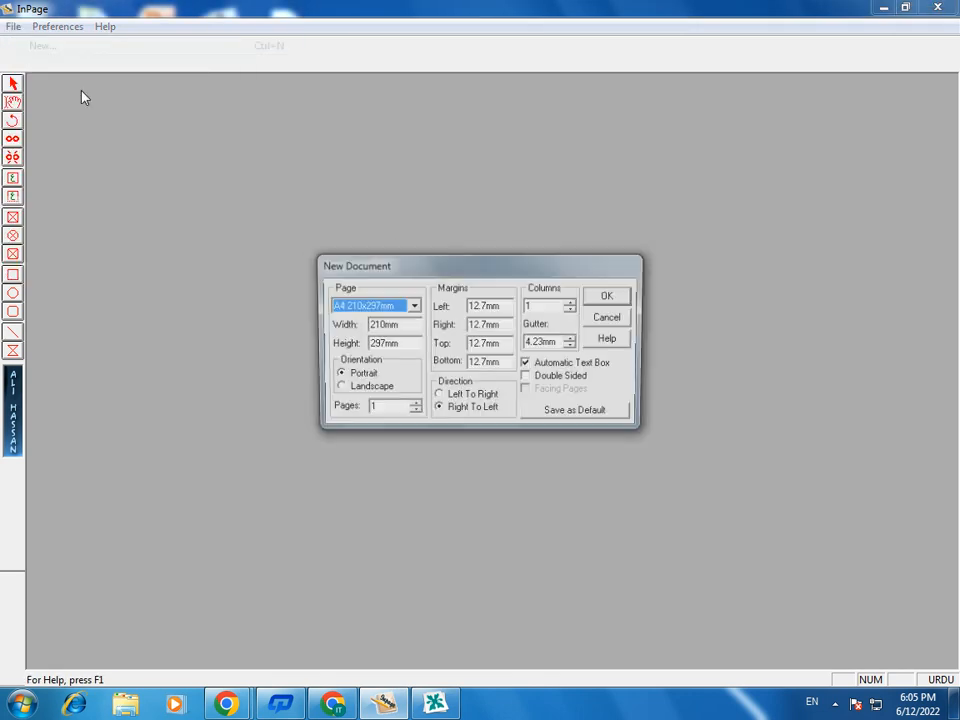
click(609, 298)
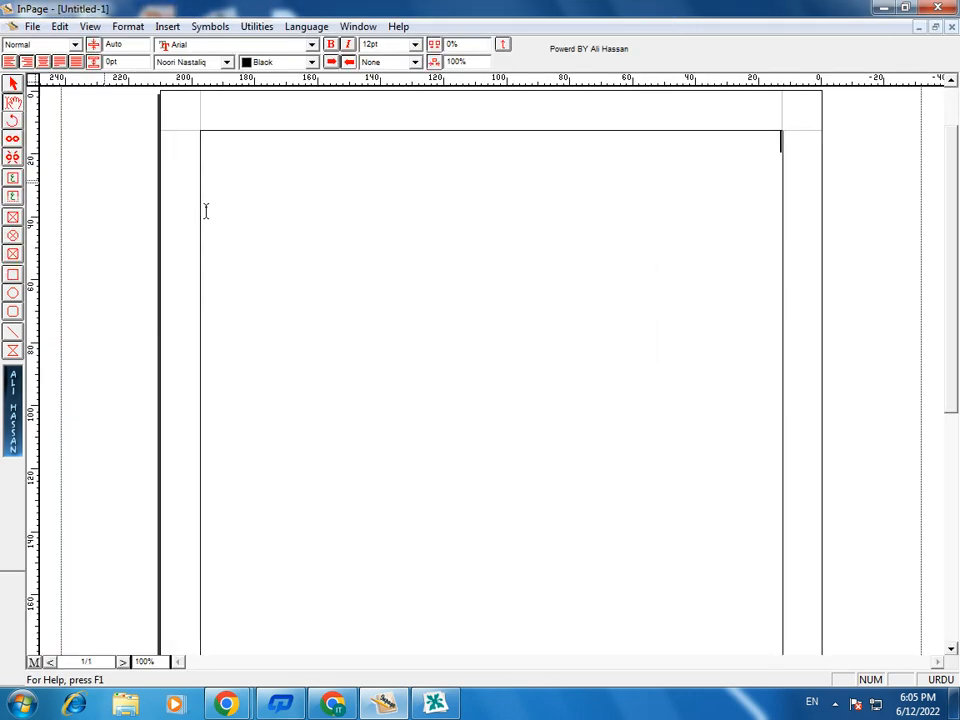
- Draw a text box about 120 mm wide and 7 mm high across the upper part of the page
click(13, 201)
mouse_move(269, 284)
mouse_down()
mouse_move(617, 351)
mouse_move(647, 306)
mouse_up()
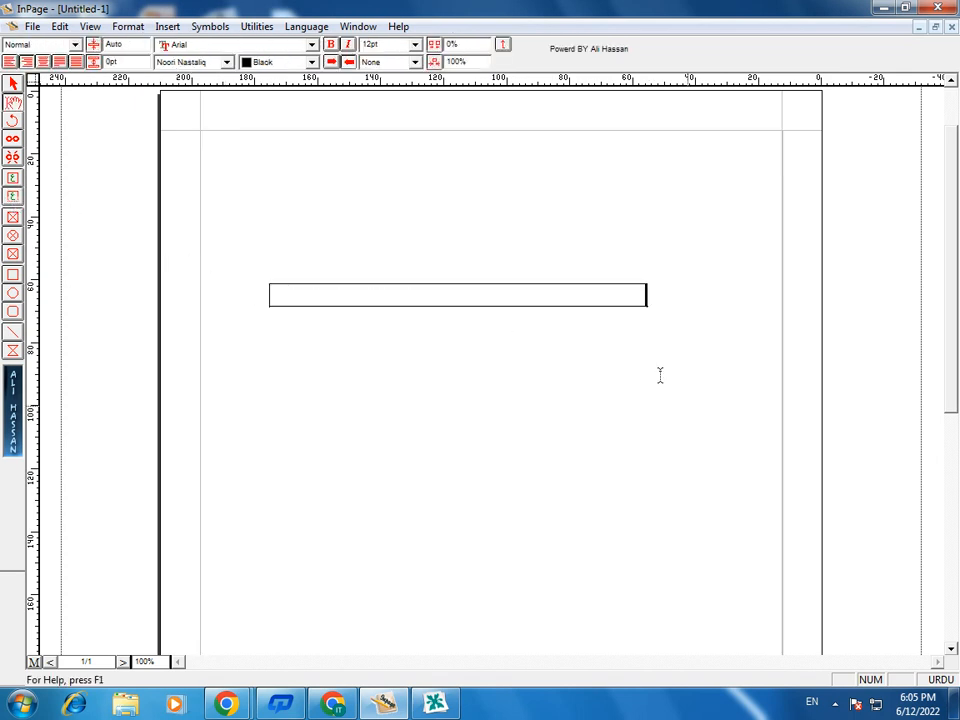
key(ctrl+2)
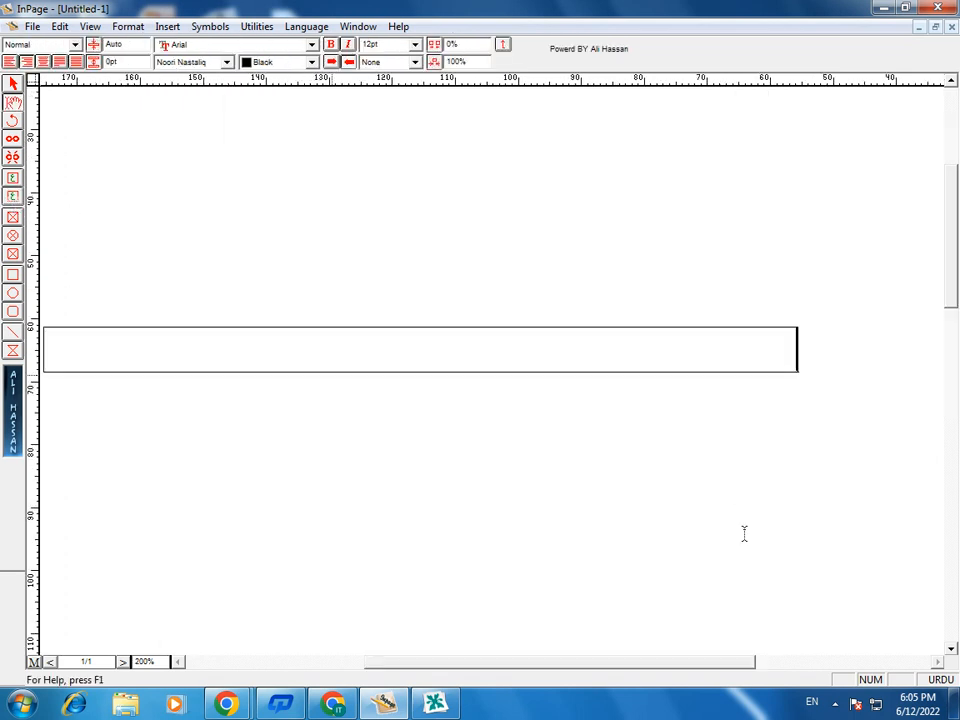
- Write "آج موسم بڑا خوشگوار ہے اور سیر و سیاحت کے لیے بڑا موذوں ہے" in the text box
text(آج موسم بڑا)
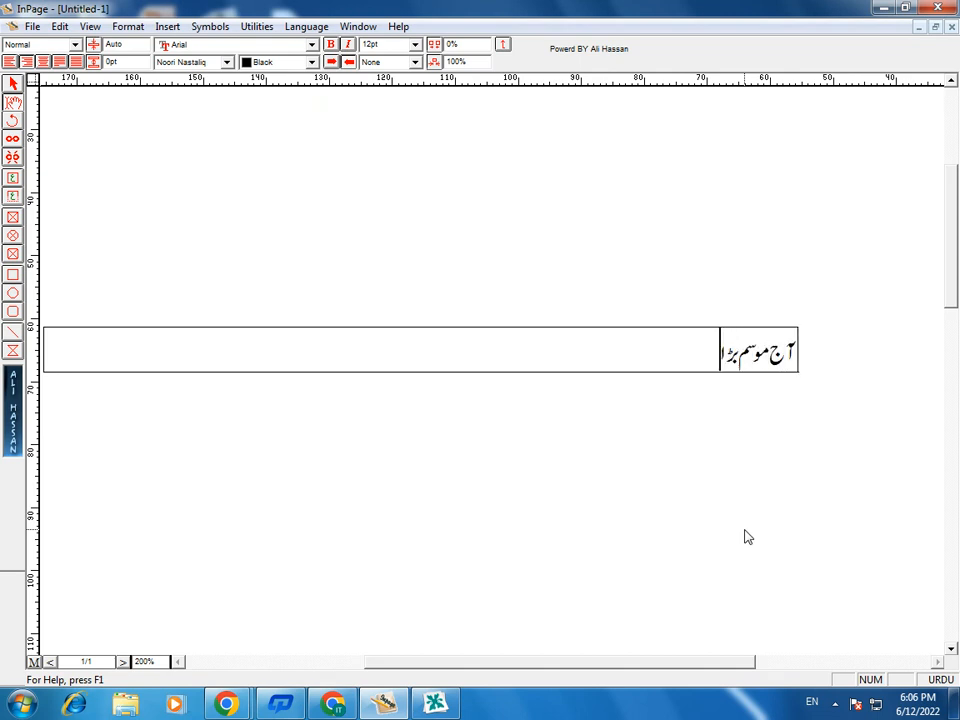
text( خوشگوار ہے اور)
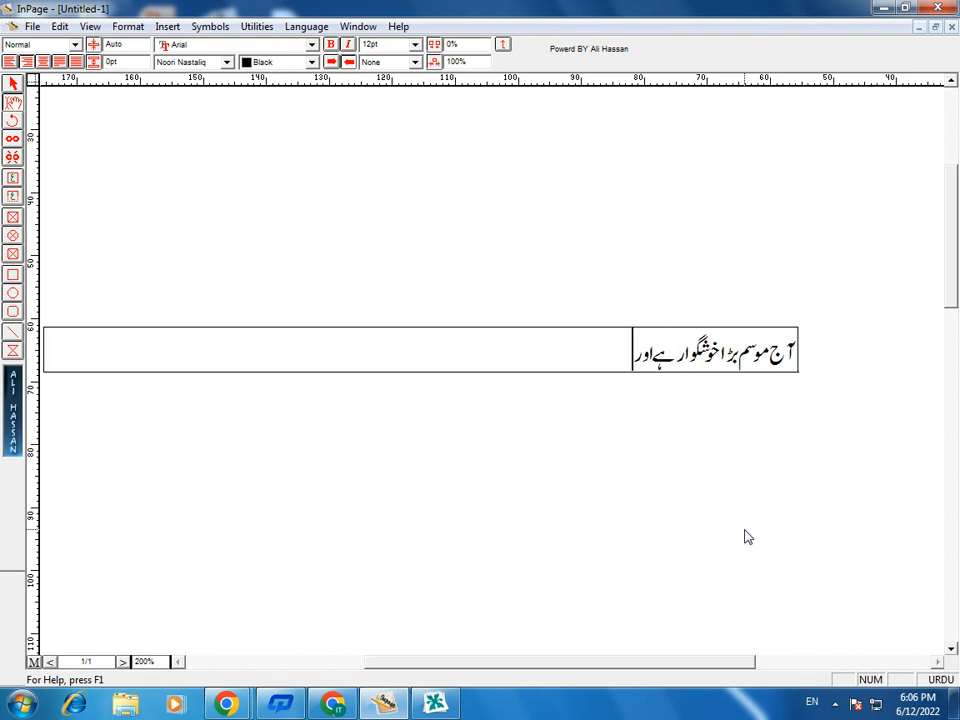
text( سیر و سیاحت کے لیے)
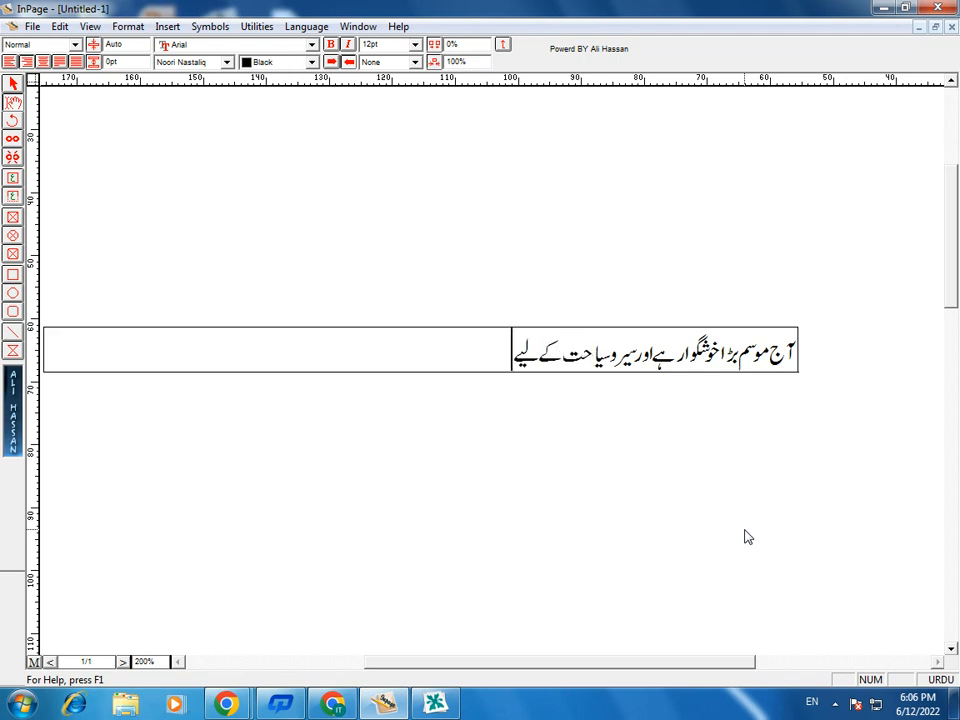
text( بڑا موزوں ہے)
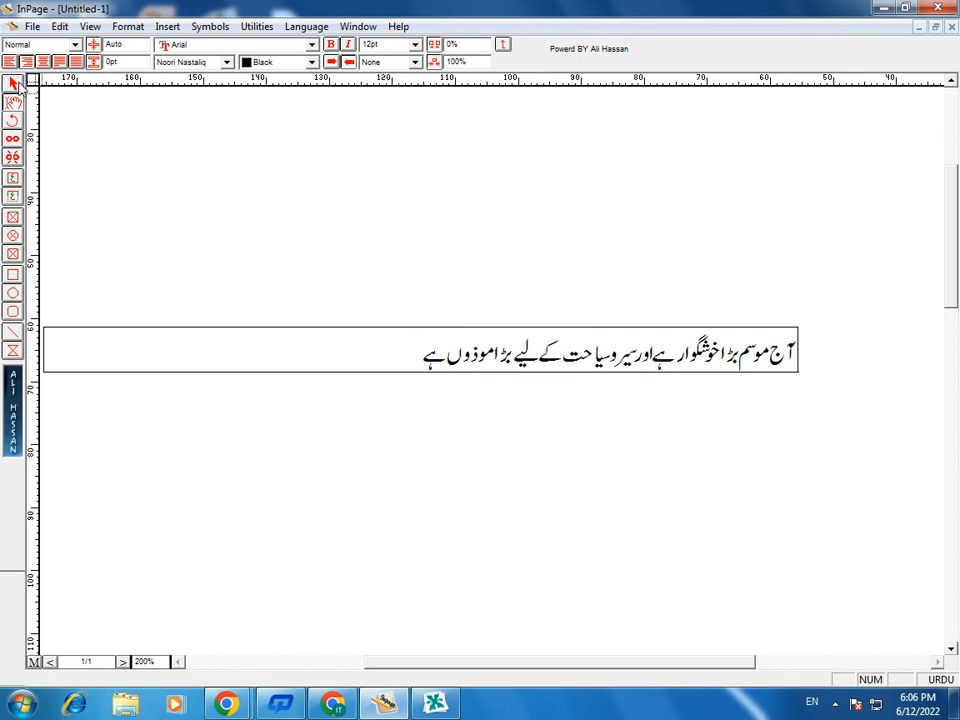
- Select the sentence's text box as an object and copy it to the clipboard
click(14, 84)
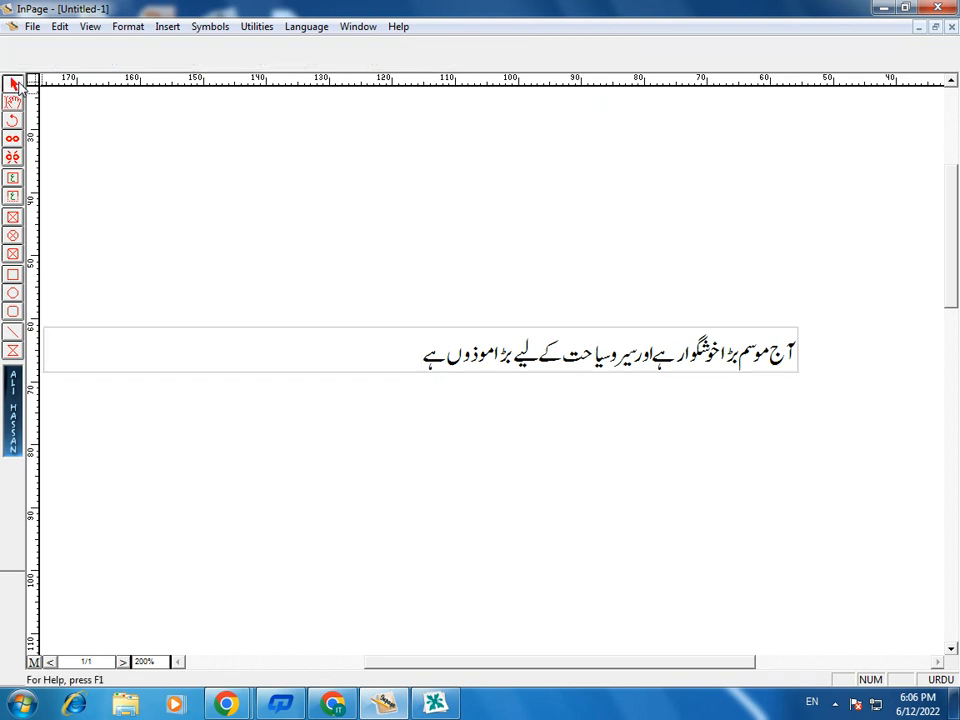
click(638, 360)
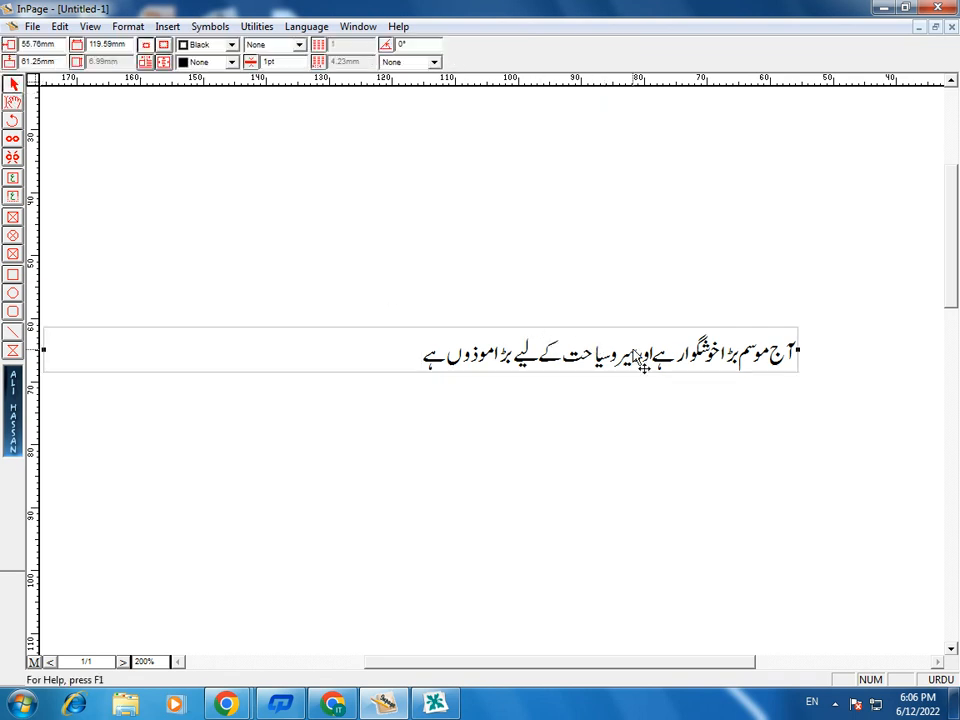
right_click(636, 358)
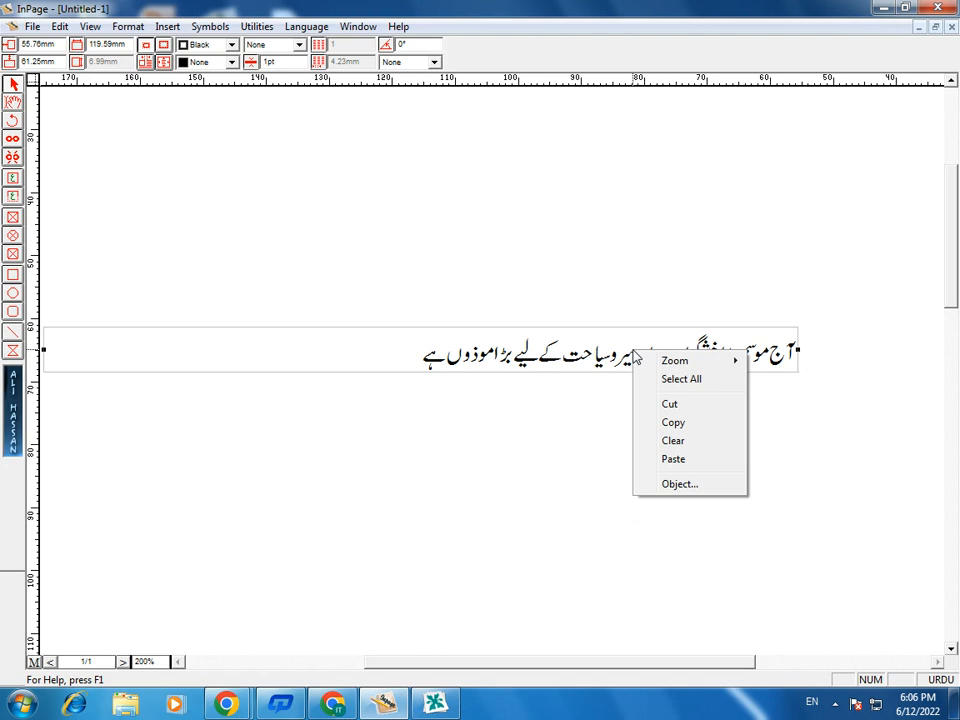
click(673, 422)
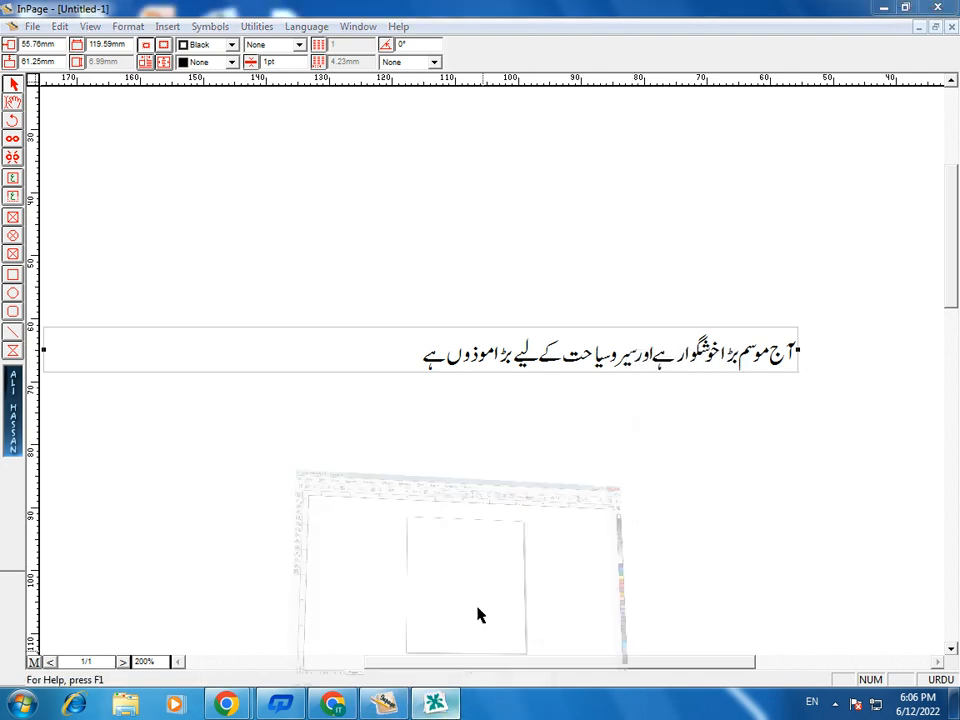
- Switch to CorelDRAW and paste the copied Urdu sentence onto the page
click(452, 706)
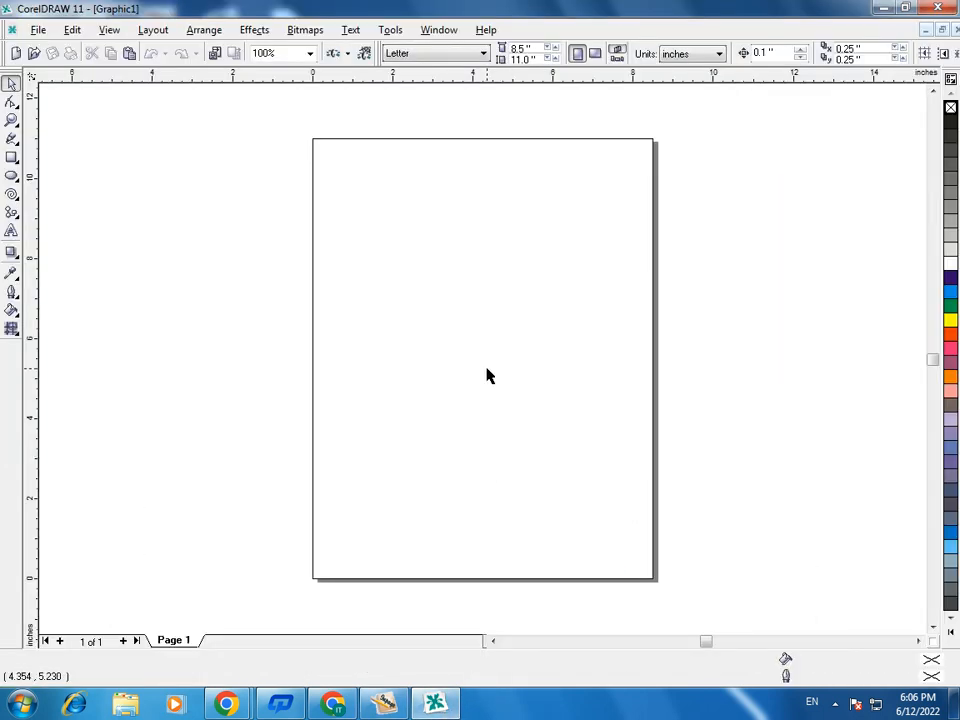
right_click(487, 375)
click(538, 462)
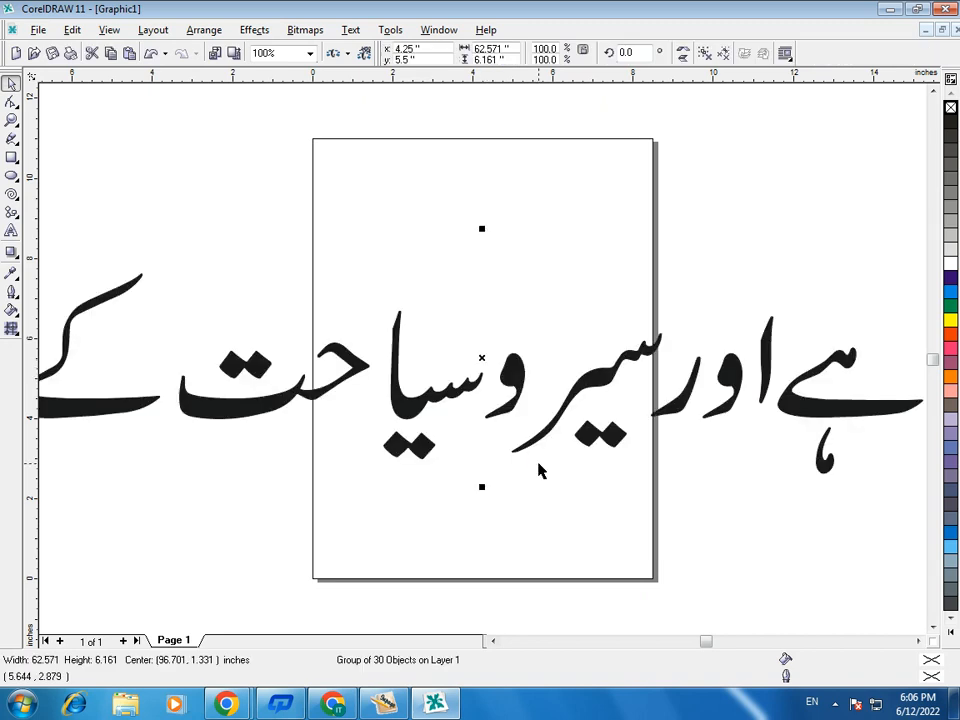
- Scale the pasted sentence down proportionally to about 7.8 inches wide and place it at the page's upper edge
scroll(538, 470, down, 1)
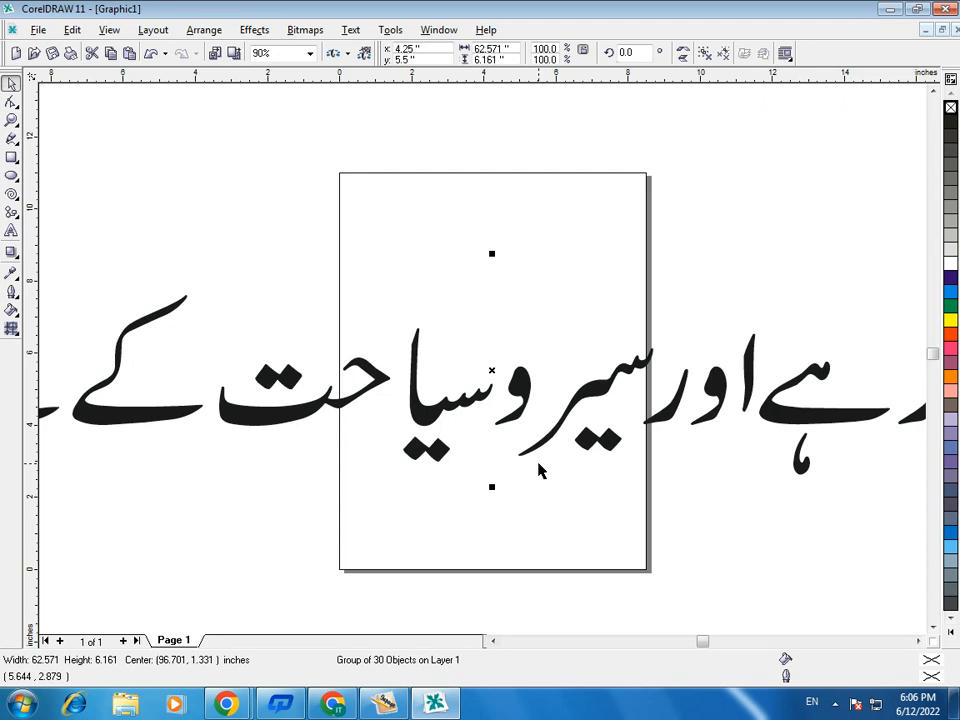
scroll(538, 470, down, 3)
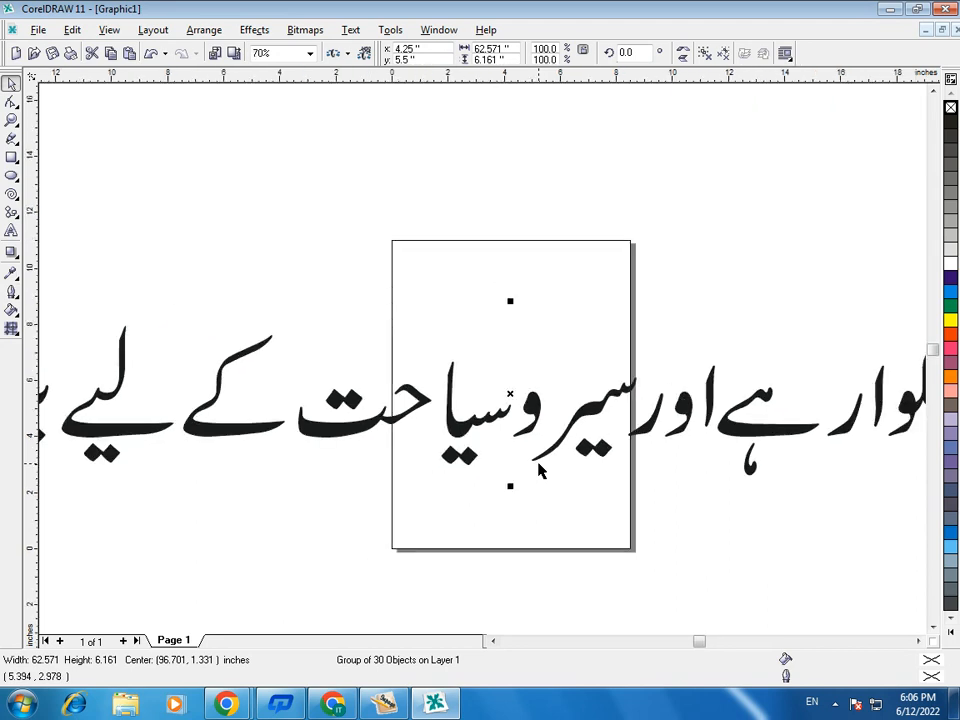
scroll(538, 470, down, 1)
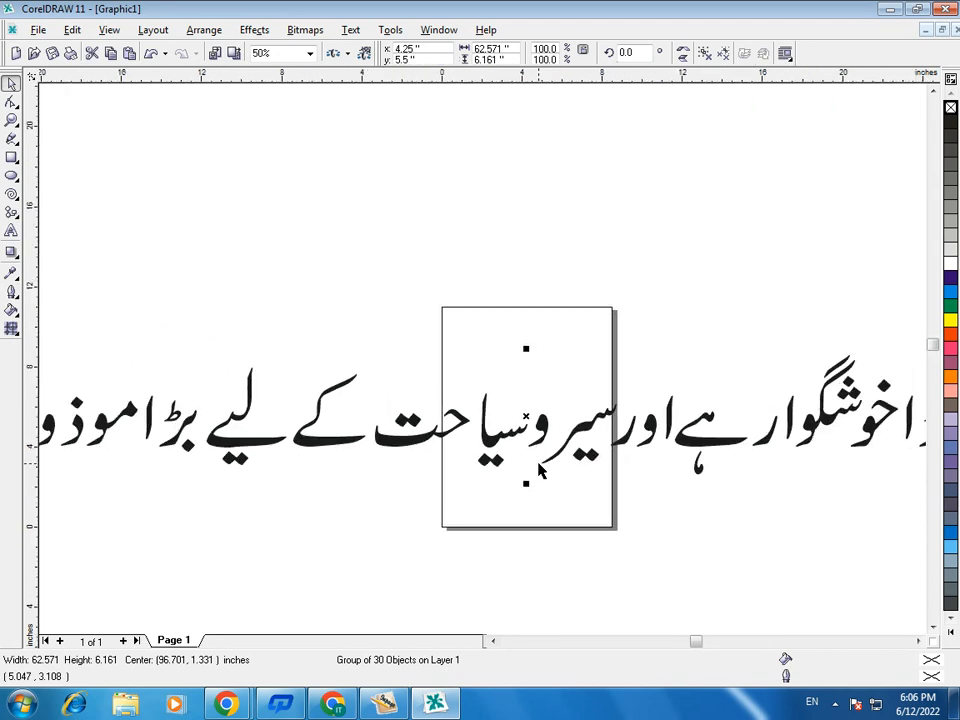
scroll(538, 470, down, 3)
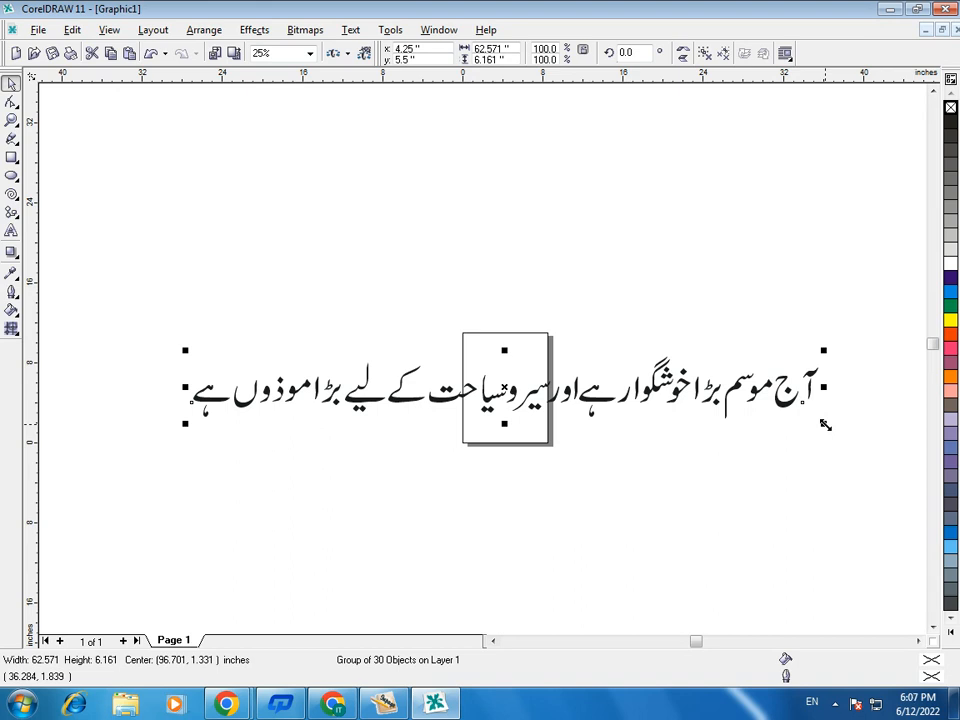
drag(825, 424, 504, 343)
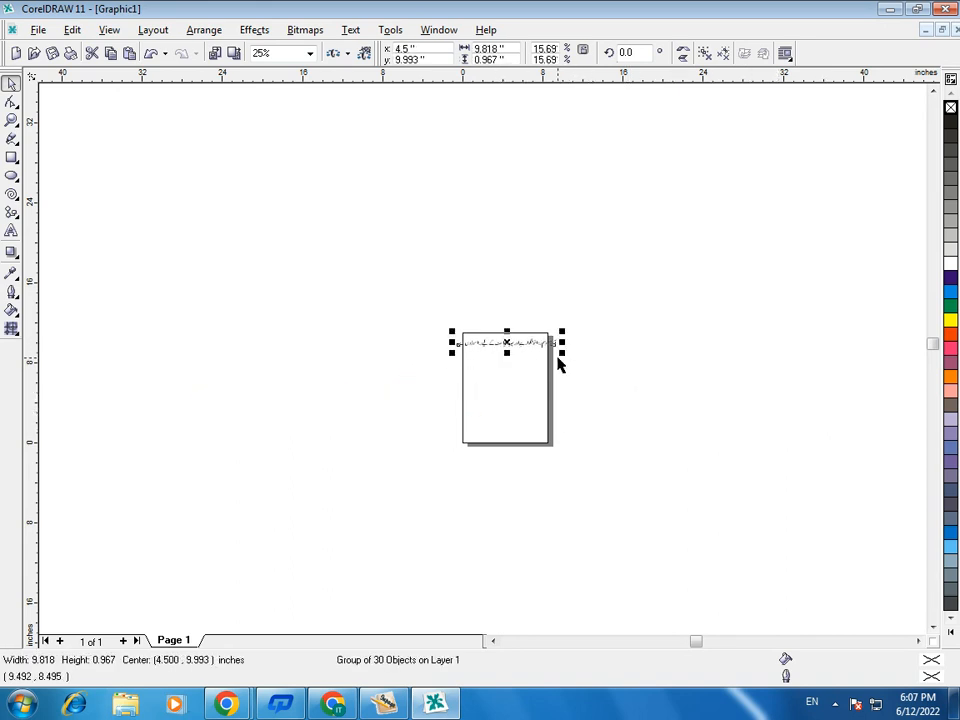
drag(562, 348, 552, 350)
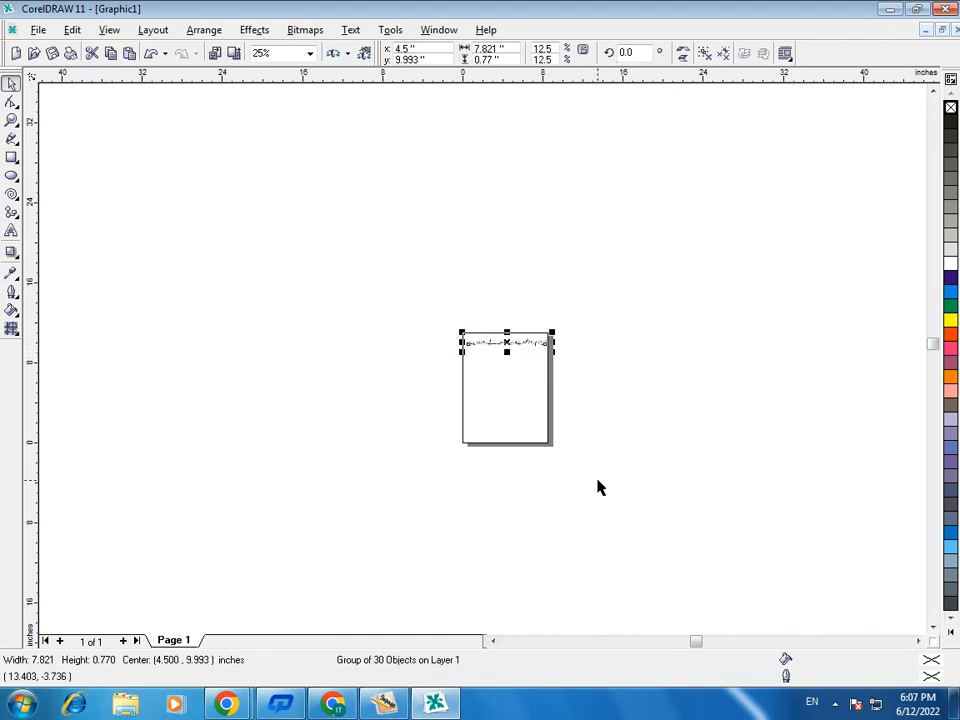
- Reduce the sentence to about 7.3 inches wide and fit it inside the page just below the upper edge
key(z)
drag(454, 317, 581, 379)
drag(366, 362, 367, 346)
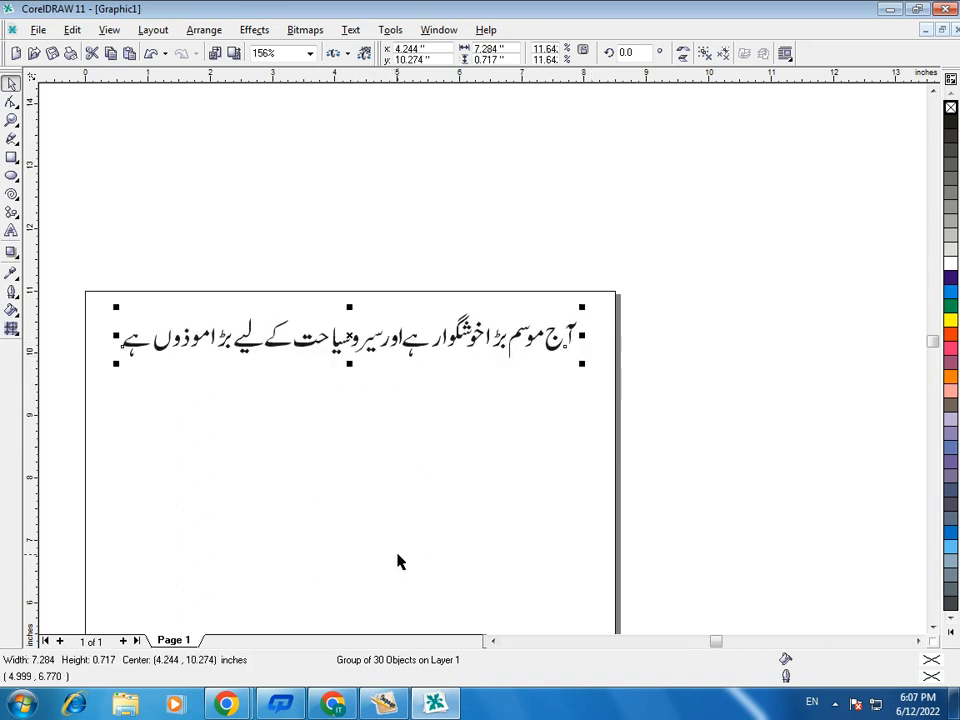
- Switch back to InPage and draw a second text box about 52 mm wide and 7 mm high above the sentence
click(386, 702)
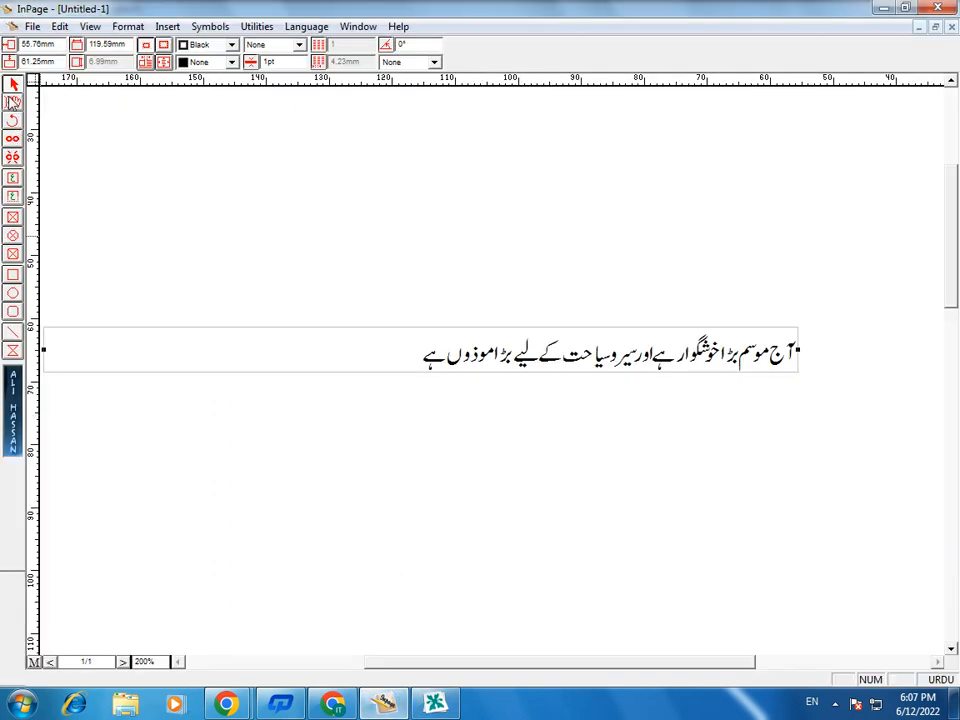
drag(369, 356, 849, 357)
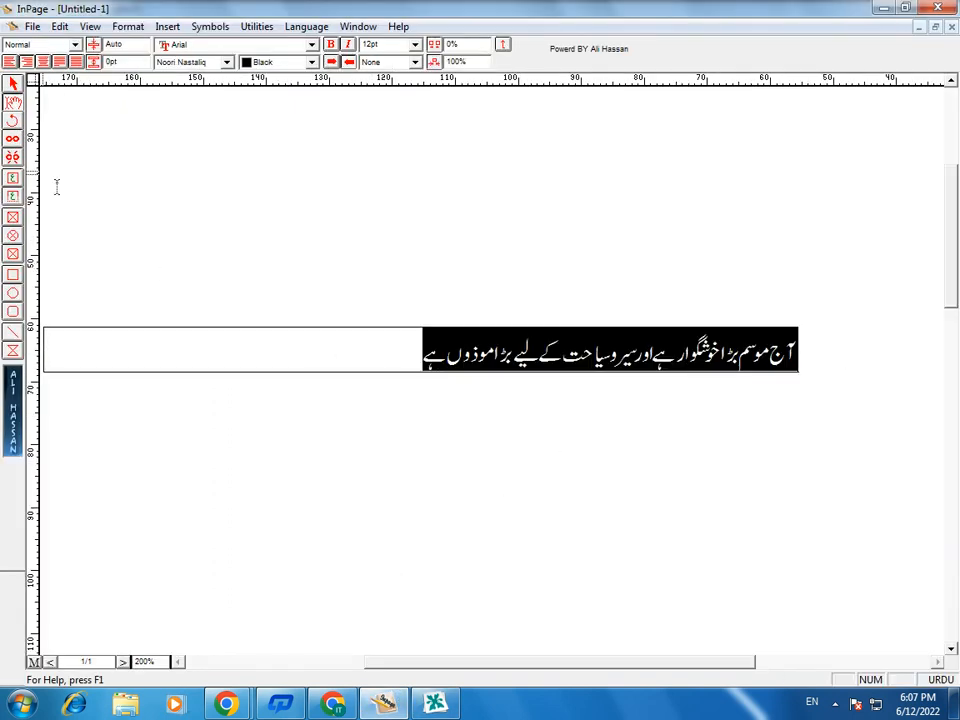
click(128, 150)
click(10, 201)
drag(240, 208, 566, 252)
- Write "کمپیوٹر" in the new text box and leave text editing
text(ک)
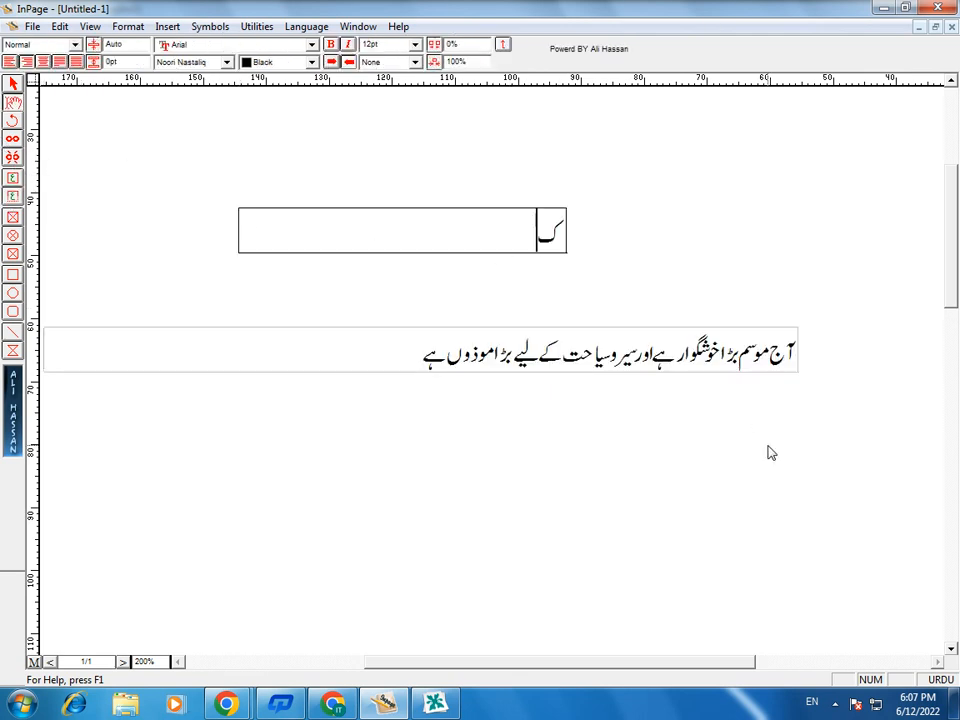
text(مپیوٹر)
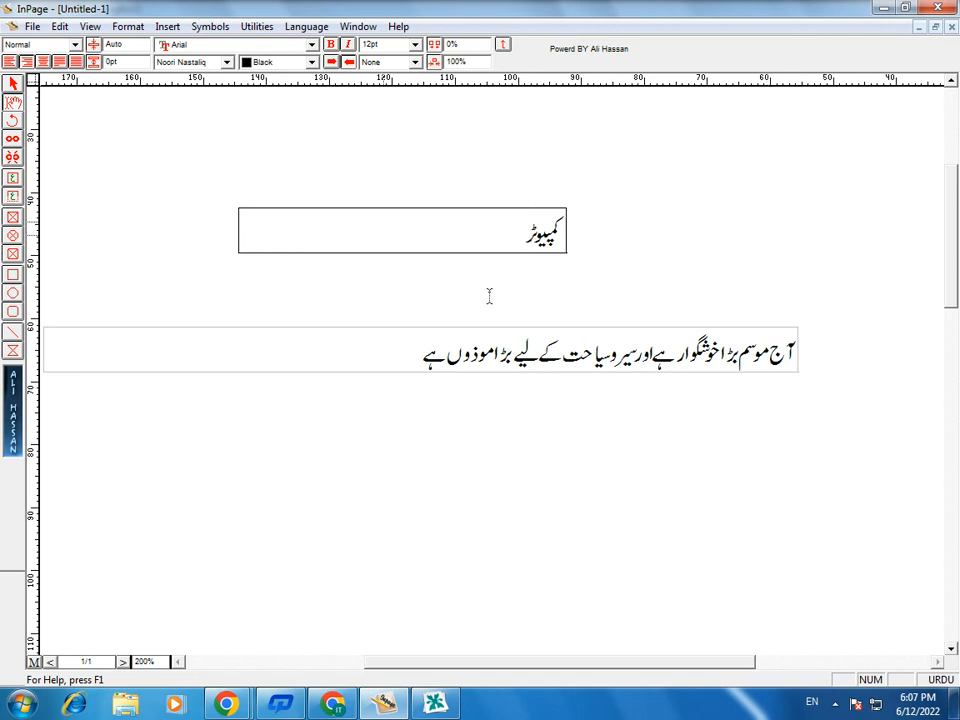
click(13, 84)
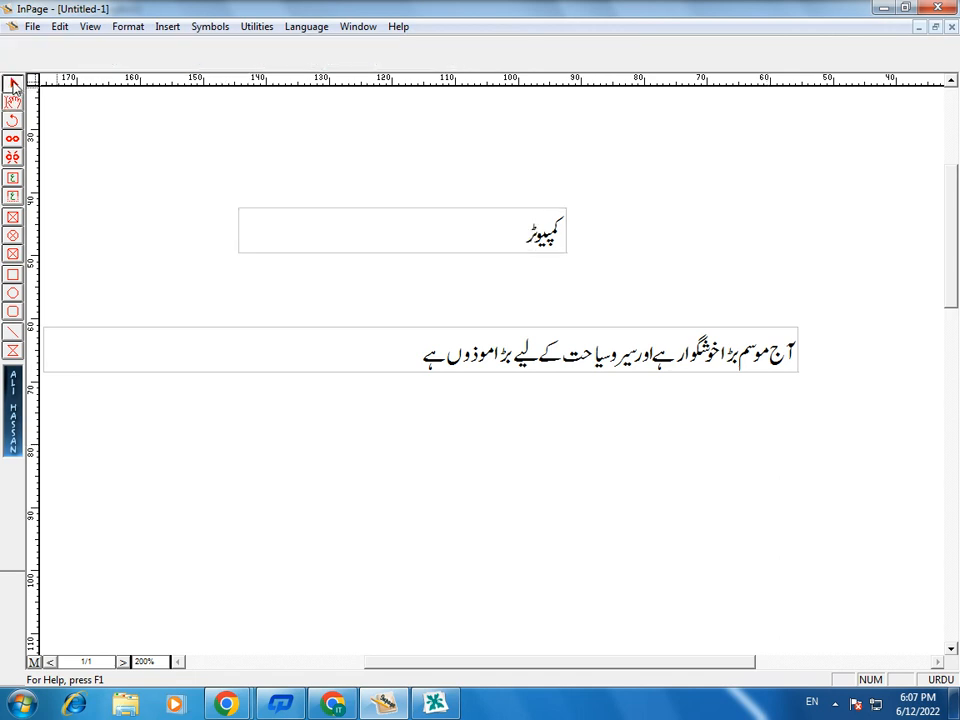
- Copy the text box containing "کمپیوٹر" and paste it into the graphic in CorelDRAW 11
click(530, 234)
right_click(527, 238)
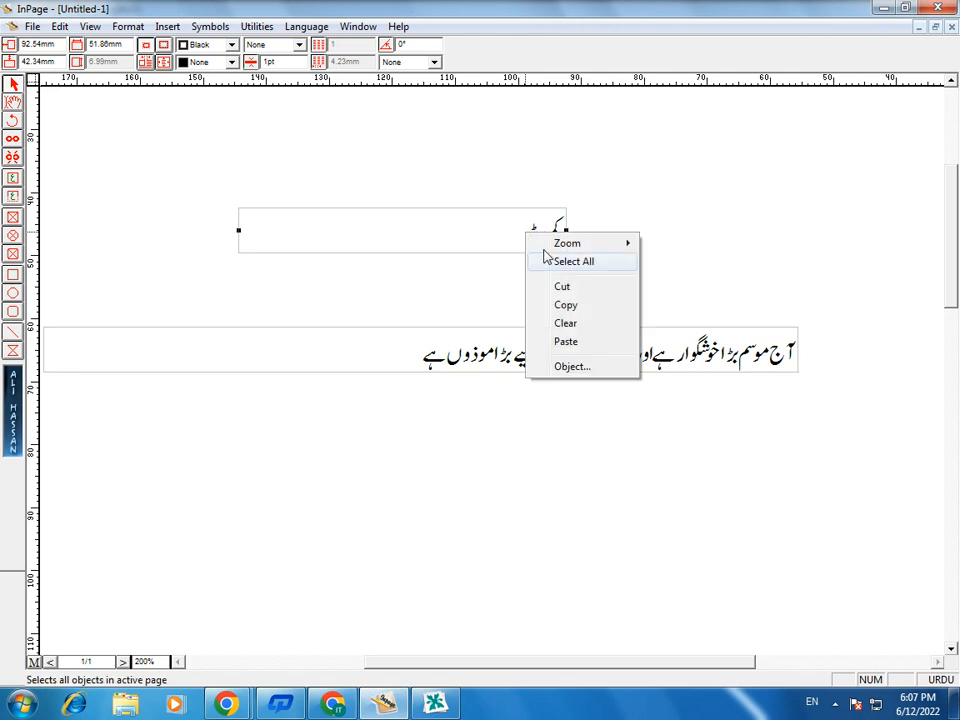
click(566, 307)
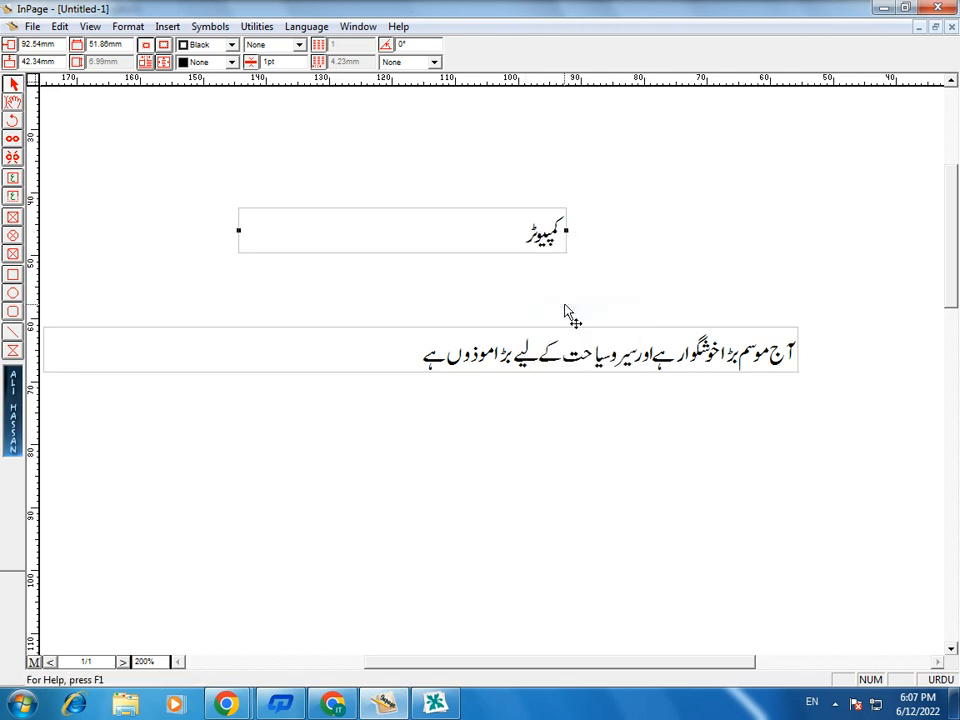
click(437, 704)
right_click(440, 440)
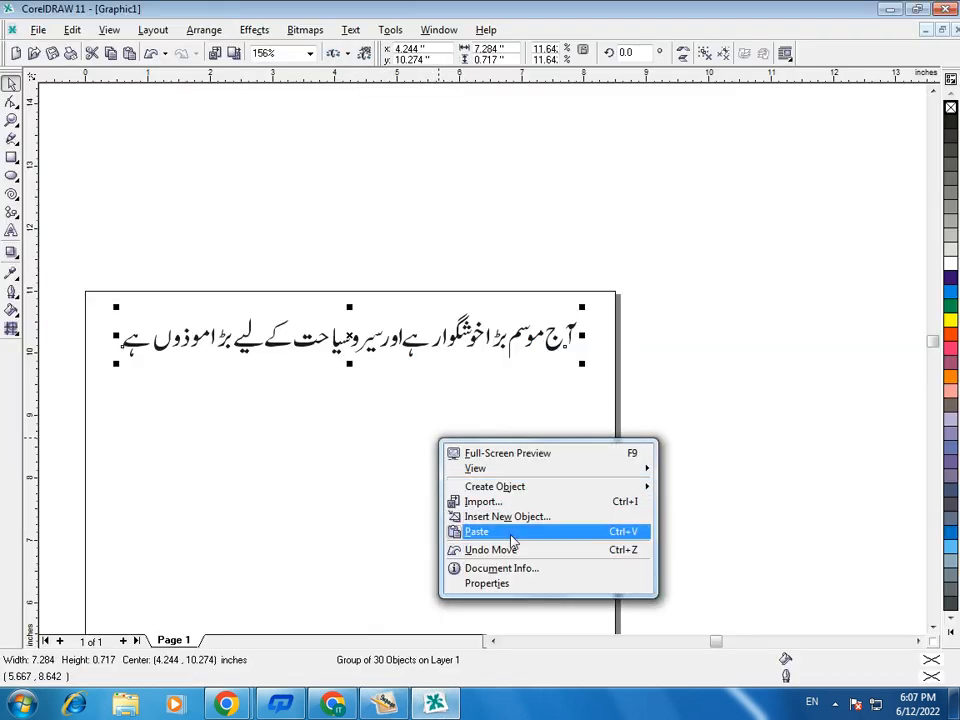
click(510, 537)
- Scale the pasted word down proportionally to about 2.2 inches wide and place it centred just below the sentence on the page
drag(551, 521, 825, 303)
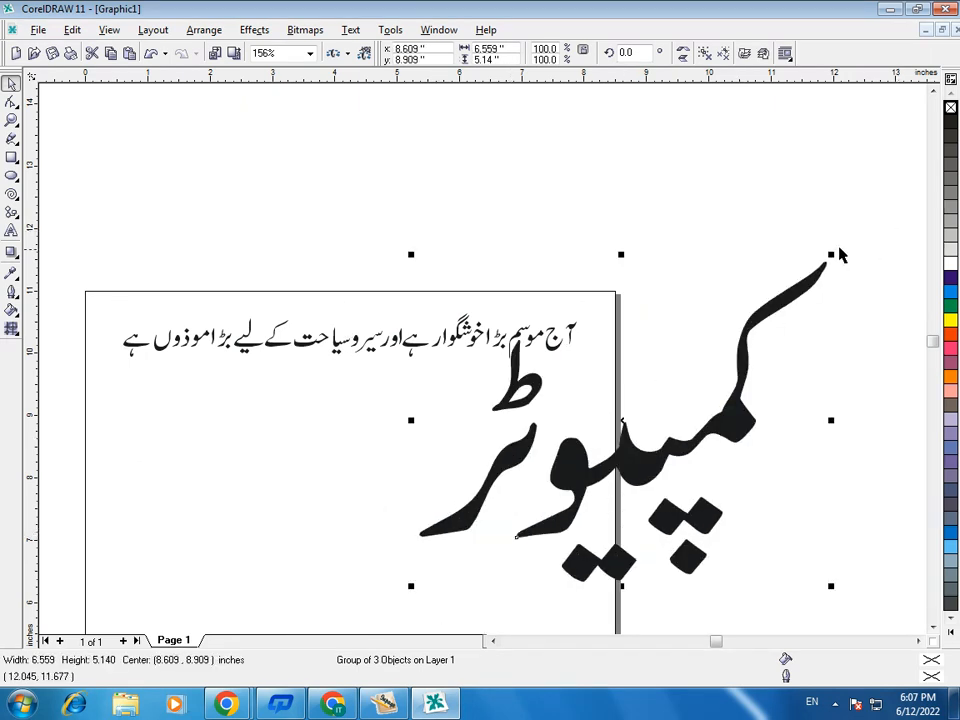
drag(831, 254, 658, 391)
drag(538, 516, 462, 472)
drag(587, 343, 481, 426)
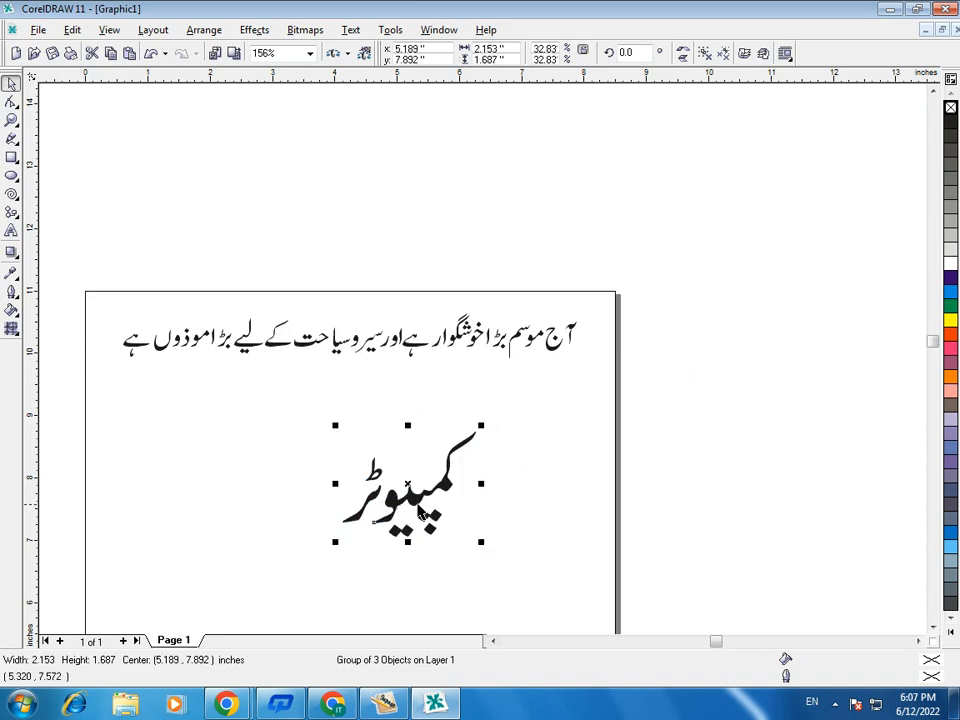
drag(410, 495, 360, 418)
click(549, 519)
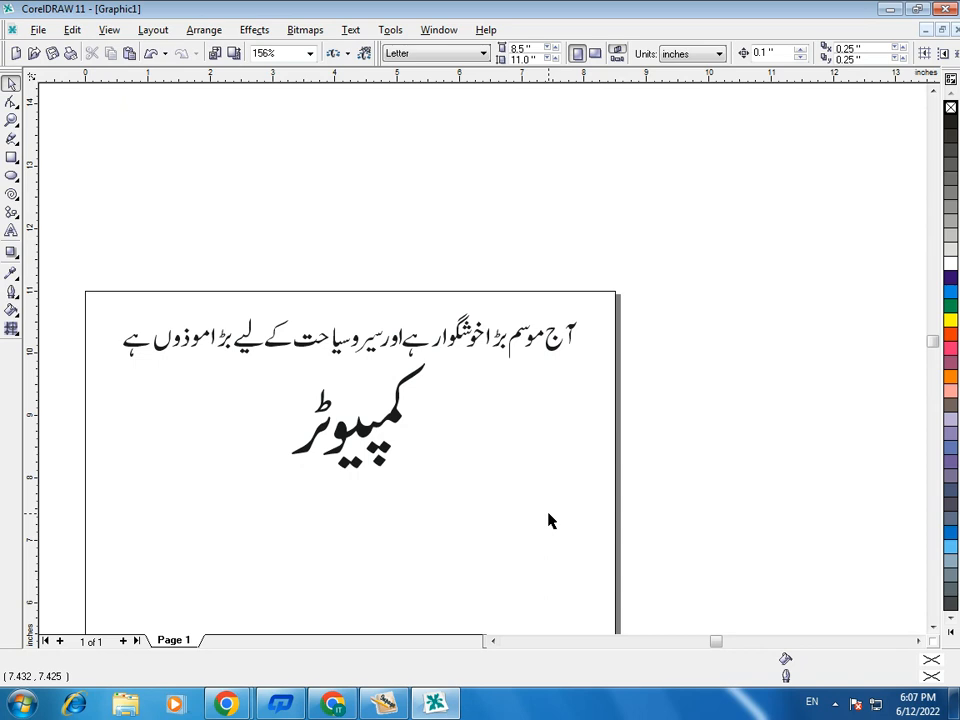
- Switch back to InPage and delete both text boxes from the page
click(384, 704)
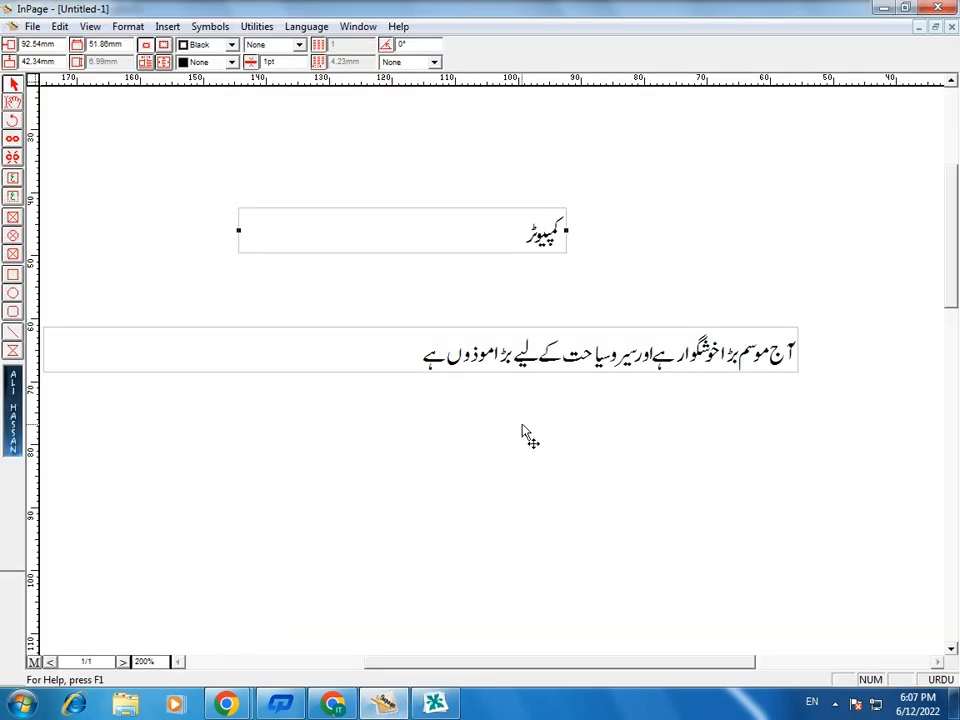
key(Delete)
click(549, 370)
key(Delete)
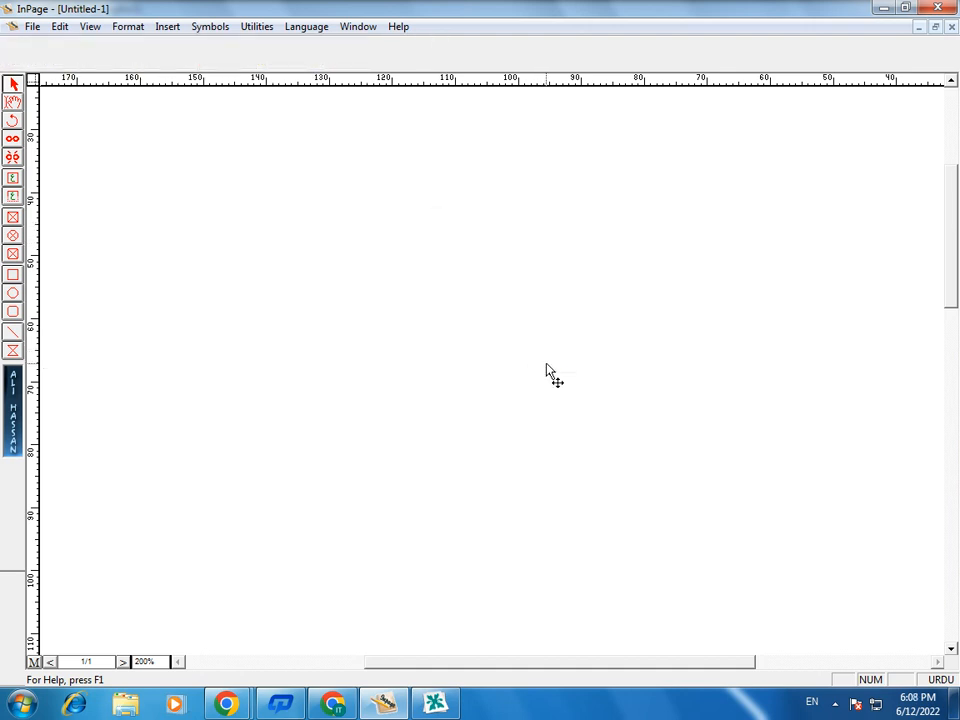
- Draw a text box from margin to margin along the upper page margin
key(ctrl+1)
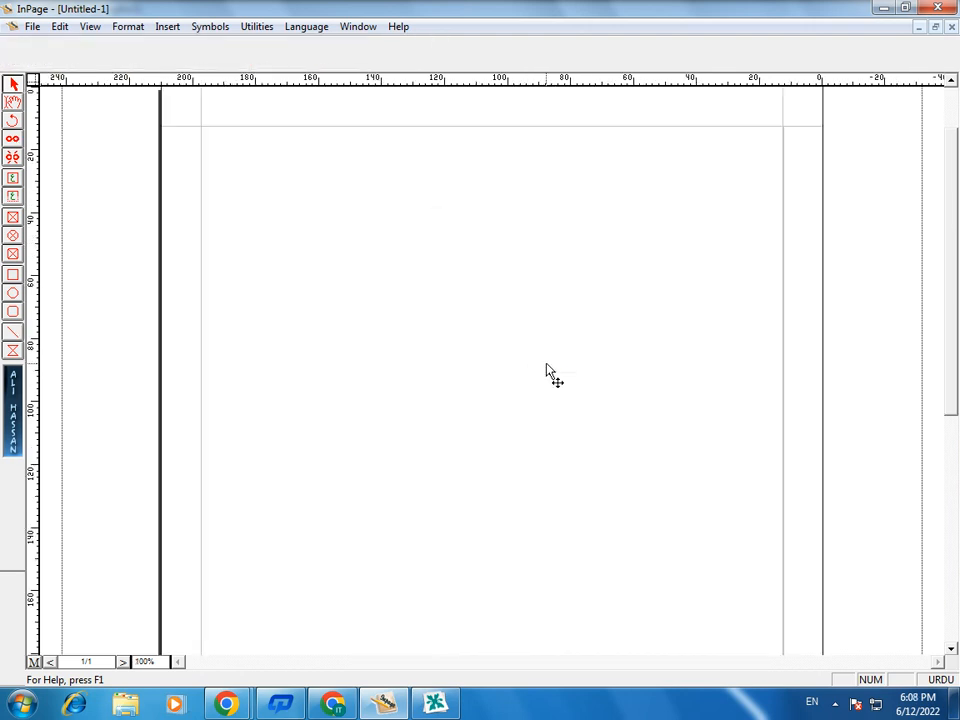
click(13, 199)
drag(200, 126, 783, 170)
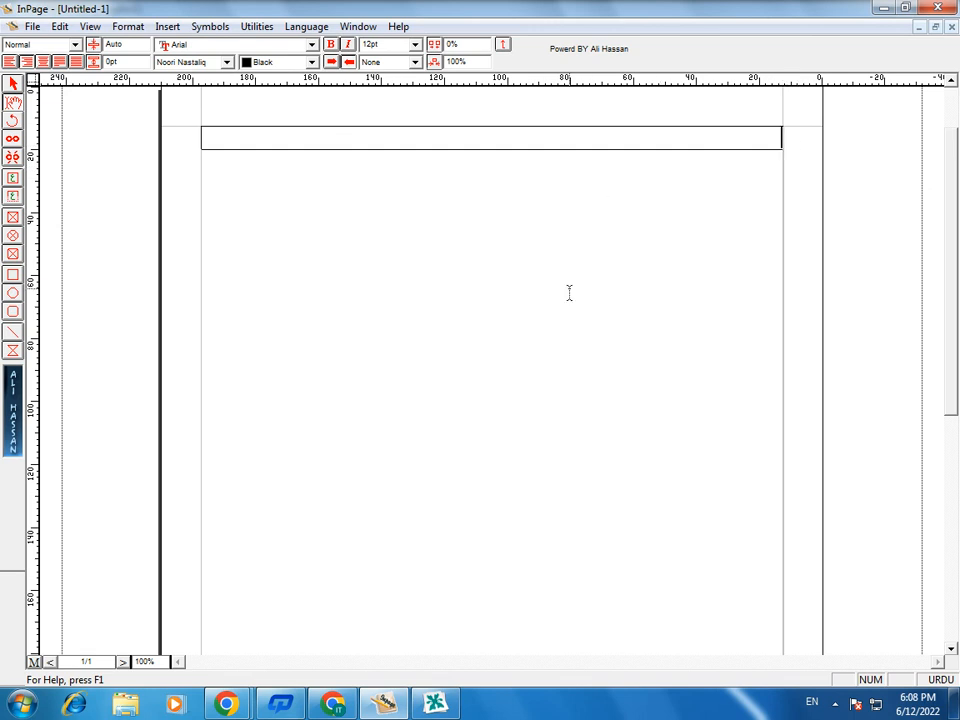
- Fill the new text box with short Urdu filler words such as "سادف" and "سدف", each on its own line
key(Return)
text(سادف)
key(Return)
text(سدف)
key(Return)
text(سدف)
key(Return)
text(ساد فسدا سدا فسد اف سدف سد فسد فسد فسد اف سادف ساد س)
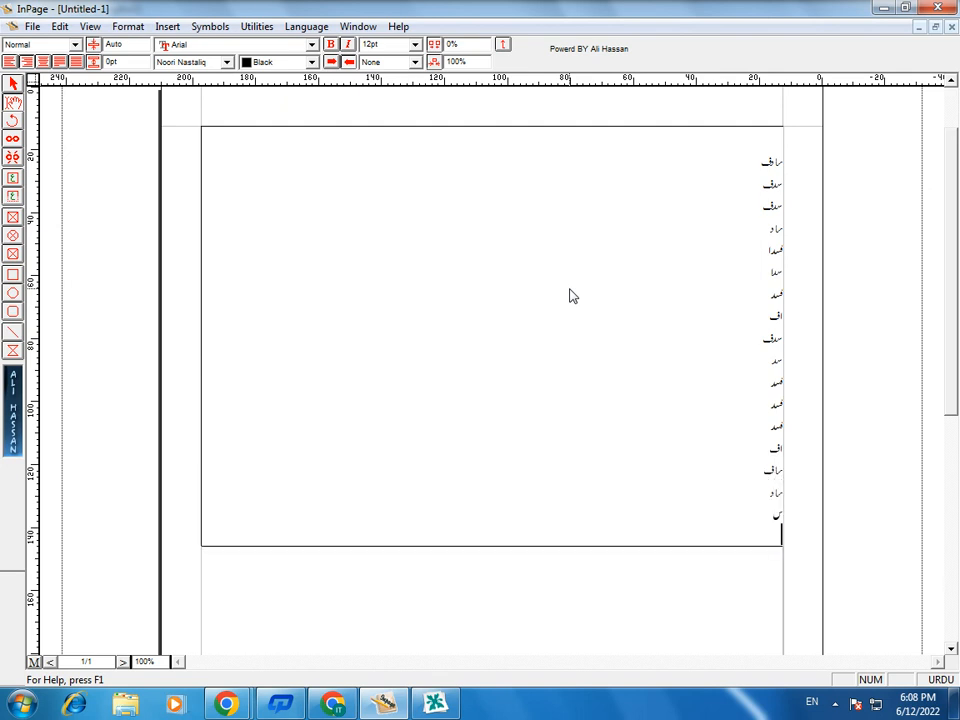
key(ctrl+s)
click(613, 437)
- Start opening an existing document and browse to the Files folder on Local Disk (D:)
click(33, 26)
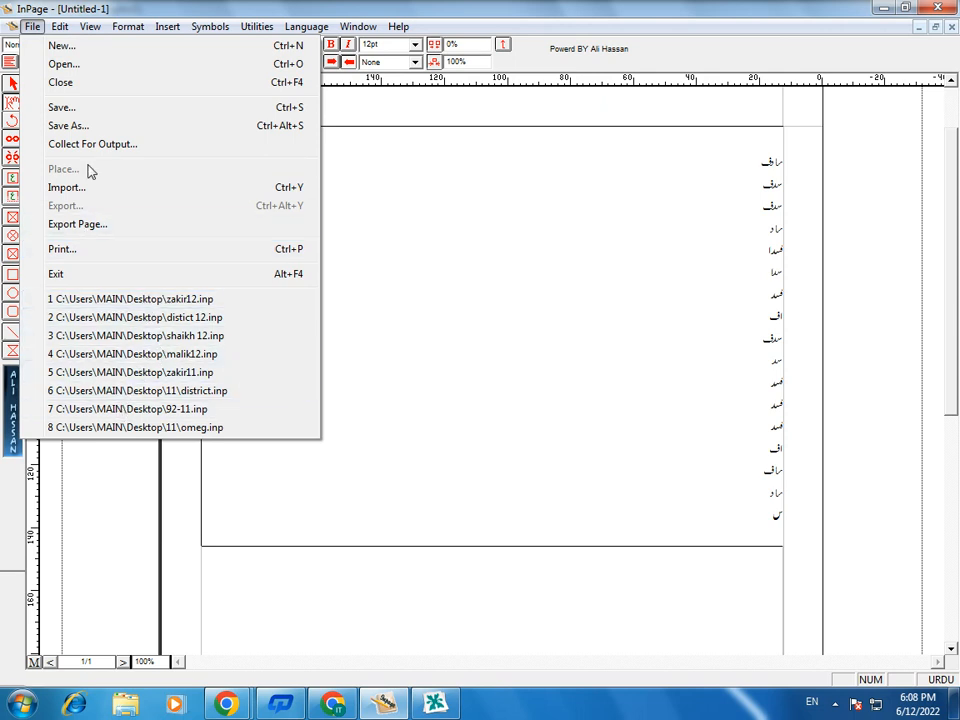
click(52, 66)
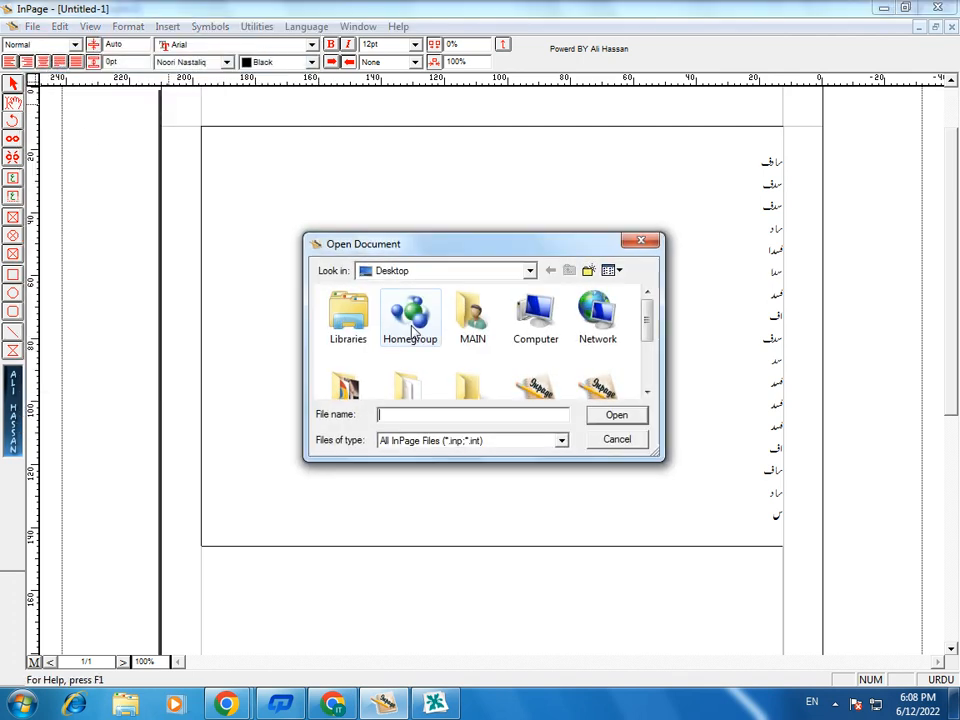
click(446, 271)
click(421, 383)
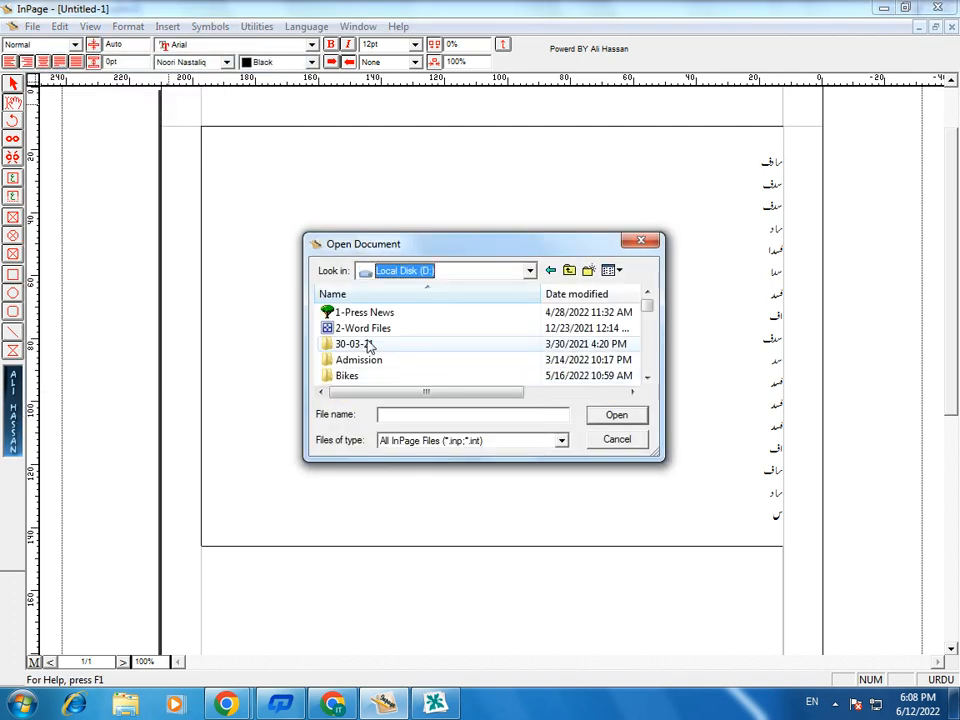
click(357, 345)
scroll(357, 346, down, 3)
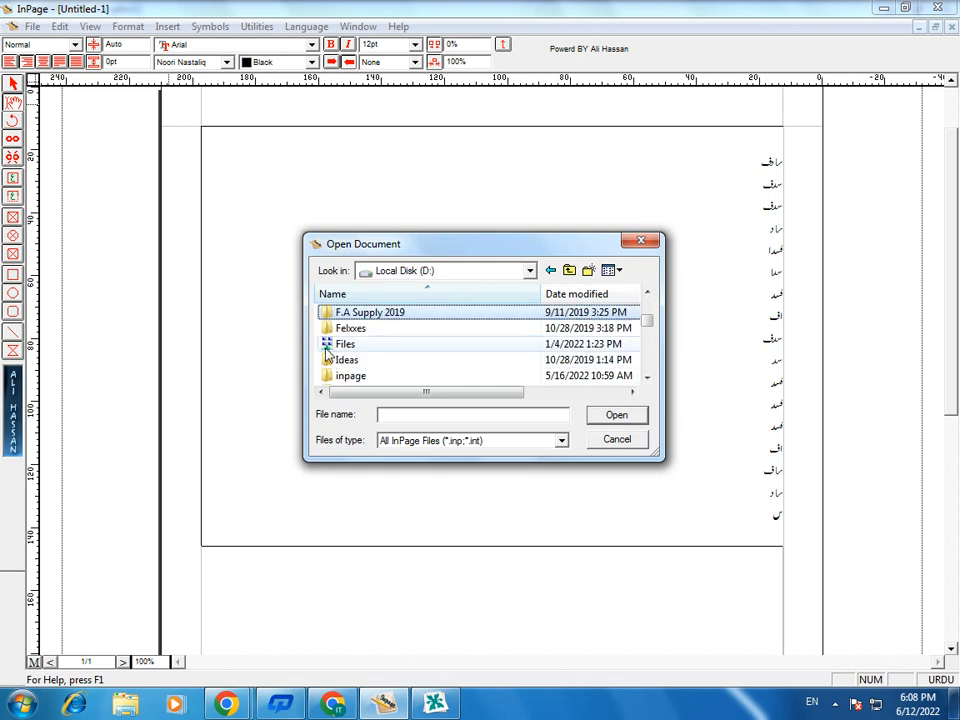
double_click(320, 332)
click(530, 270)
click(405, 380)
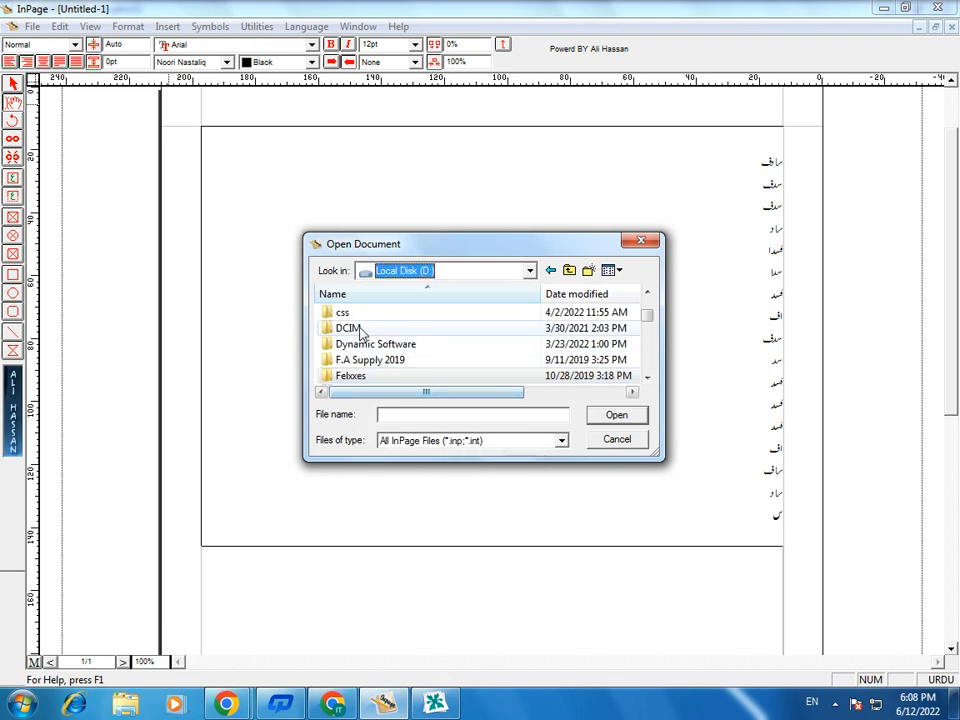
scroll(357, 379, down, 2)
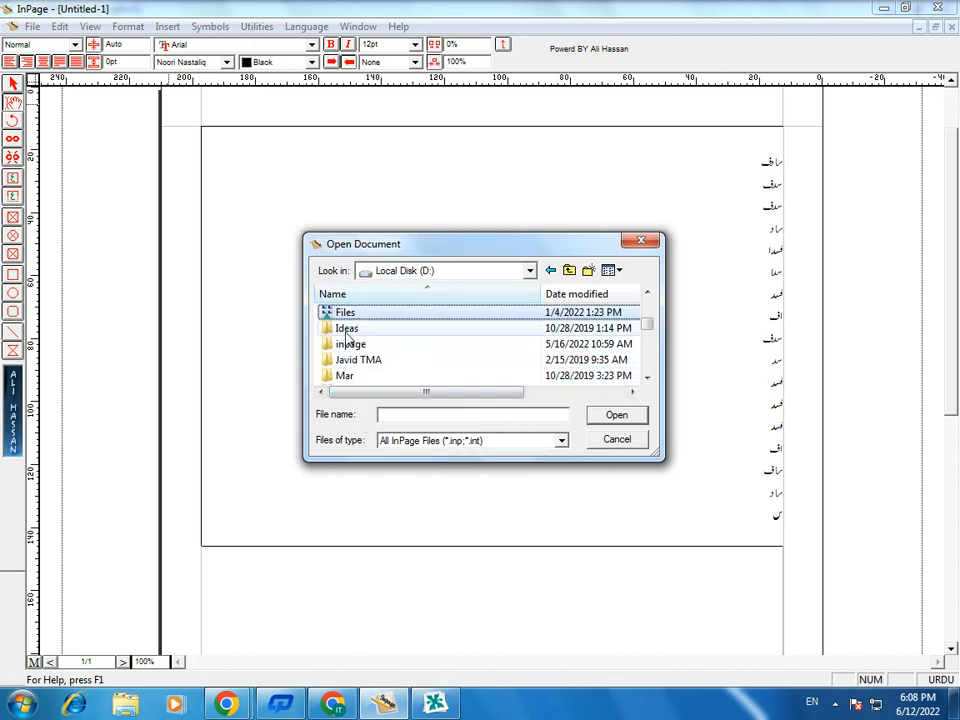
key(Return)
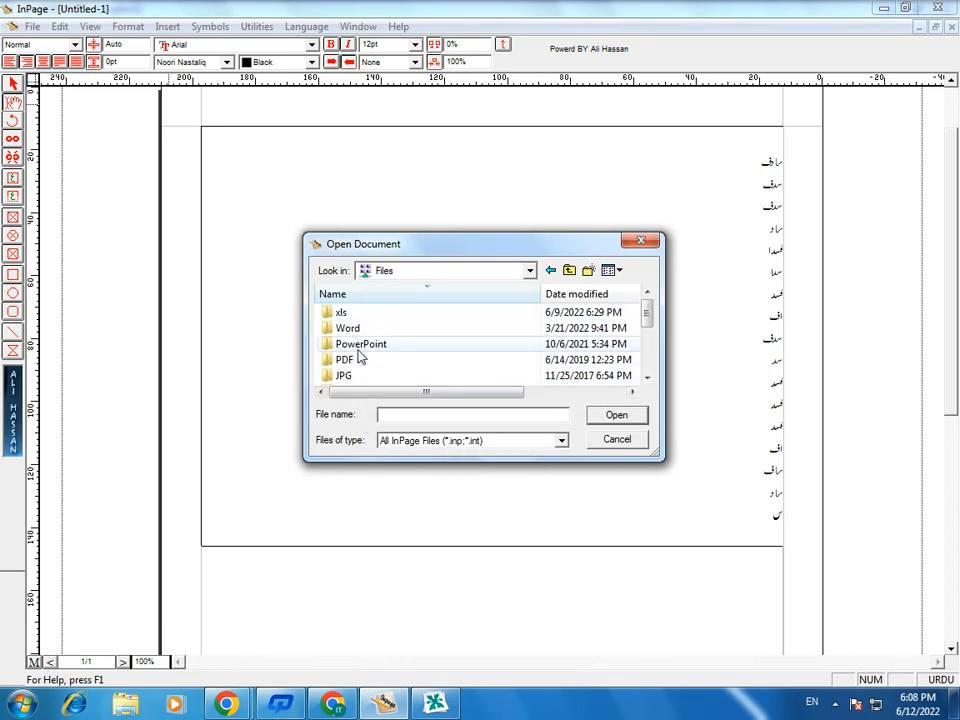
- Open the document "application 5" from the Inpage subfolder
click(358, 349)
key(i)
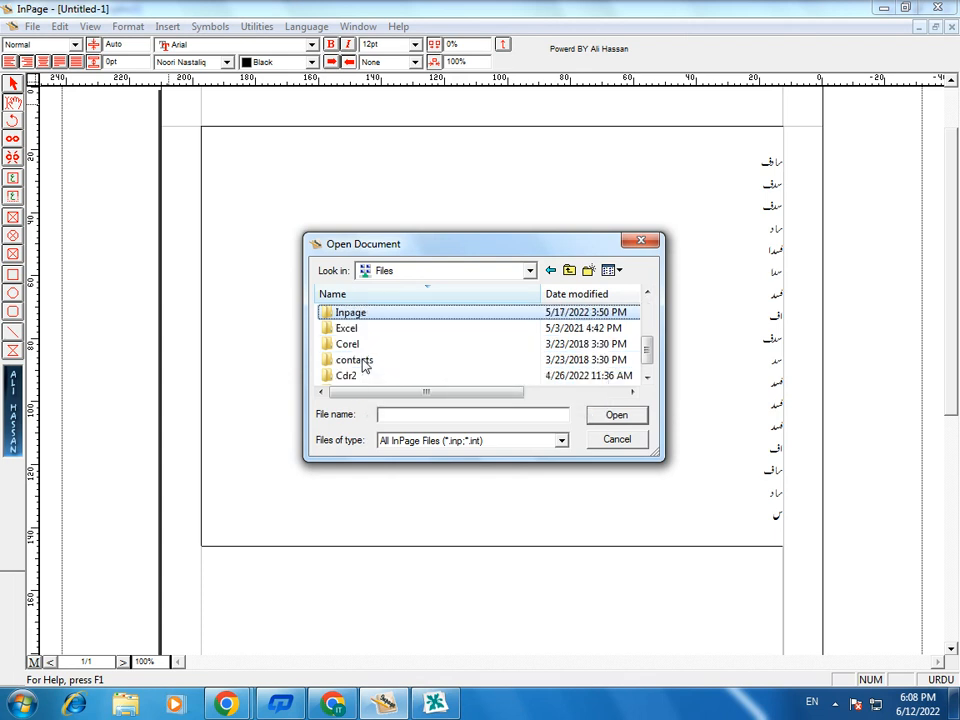
double_click(335, 315)
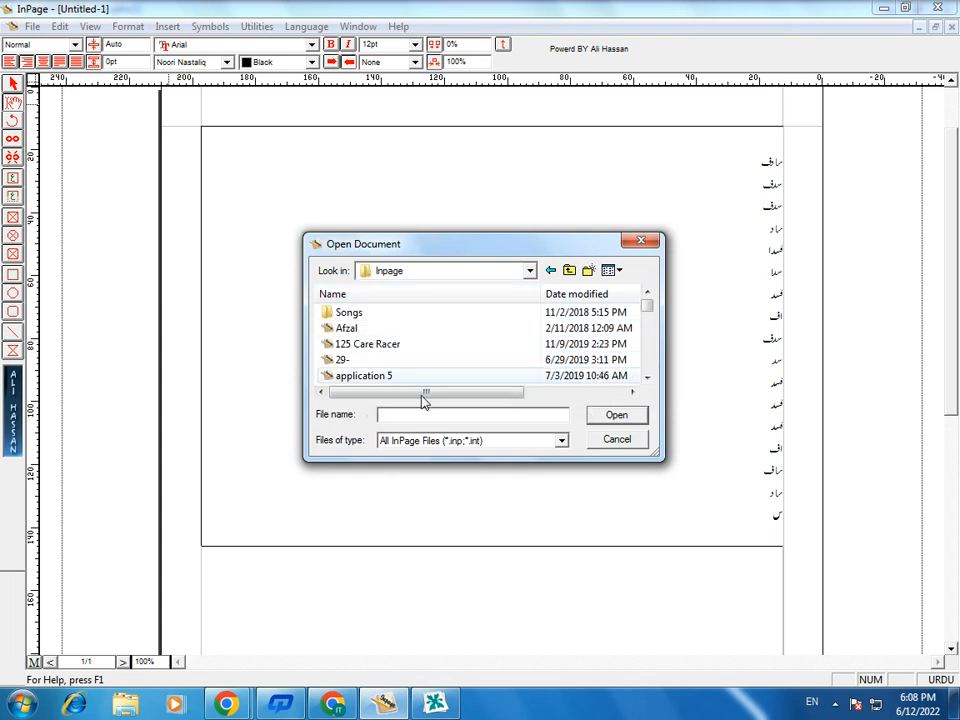
click(349, 360)
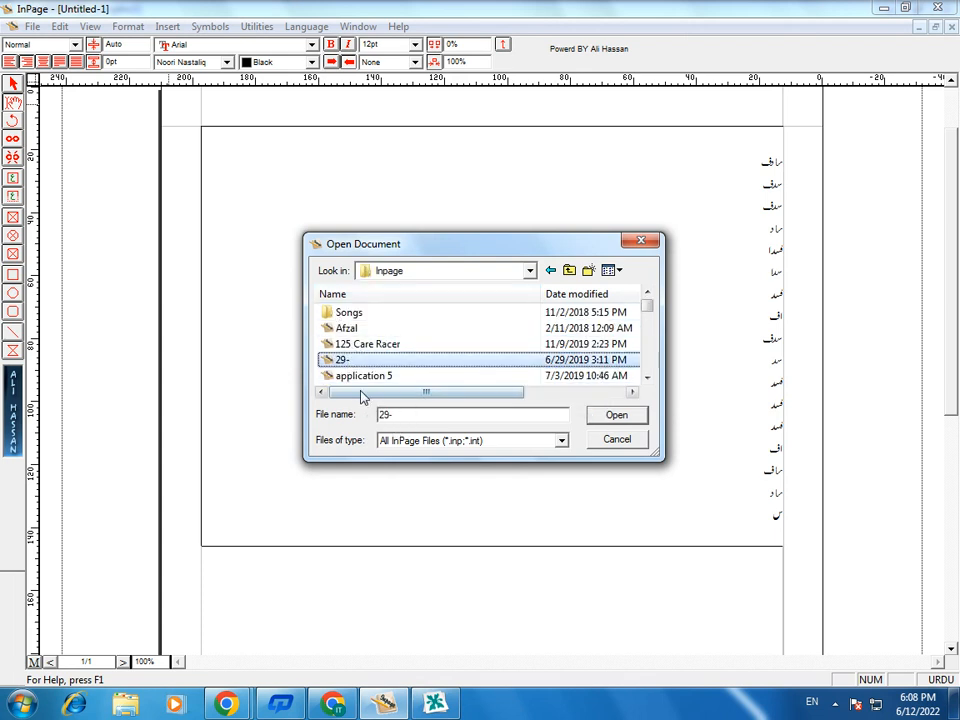
double_click(345, 376)
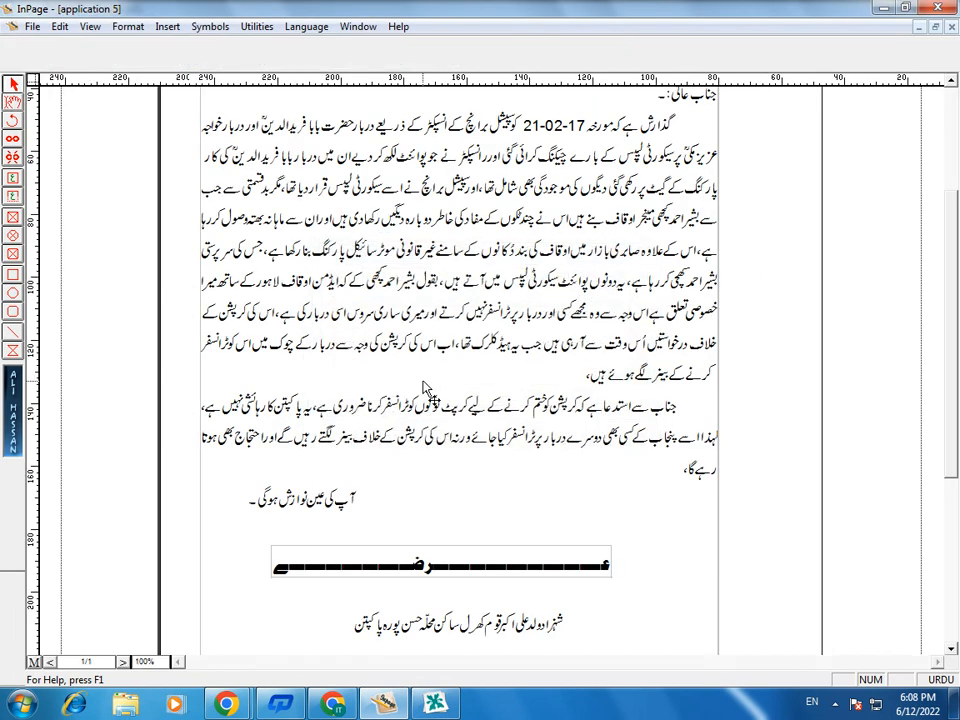
- Copy the long first body paragraph below the salutation in the application document
scroll(716, 250, up, 2)
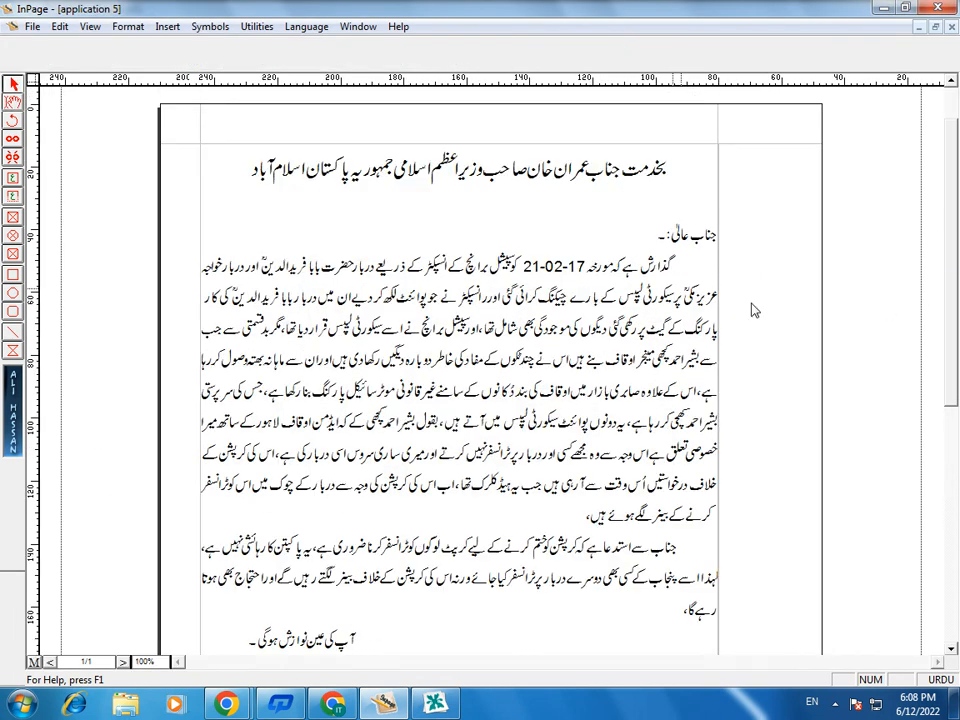
drag(683, 268, 214, 505)
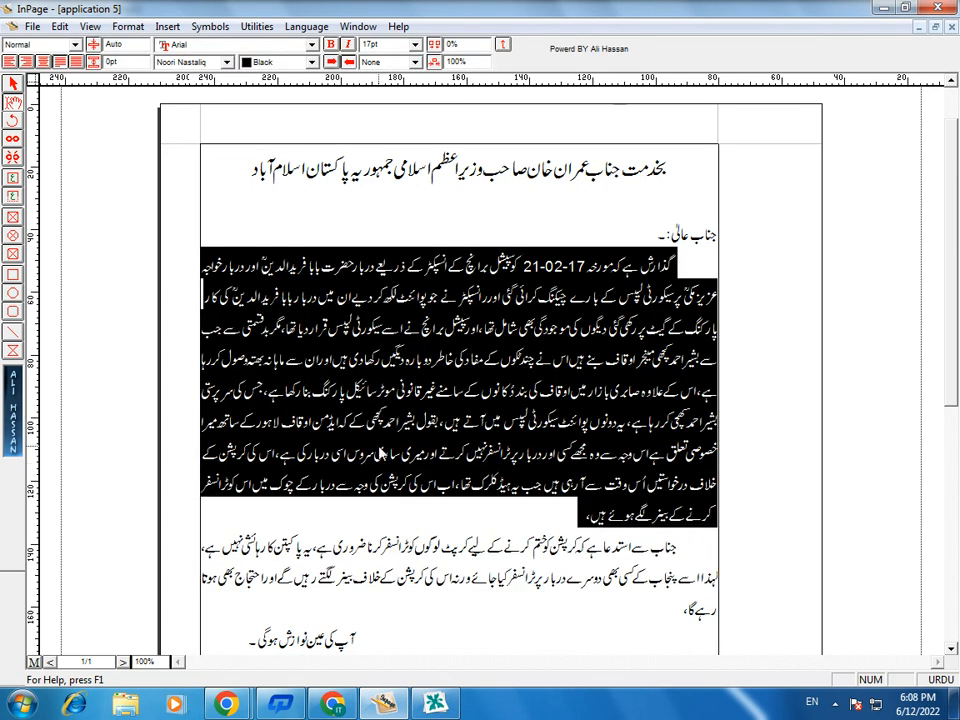
right_click(380, 453)
click(417, 538)
- Return to the Untitled-1 document and replace all the filler text in the text box with the copied paragraph
click(358, 26)
click(380, 166)
click(679, 429)
key(ctrl+a)
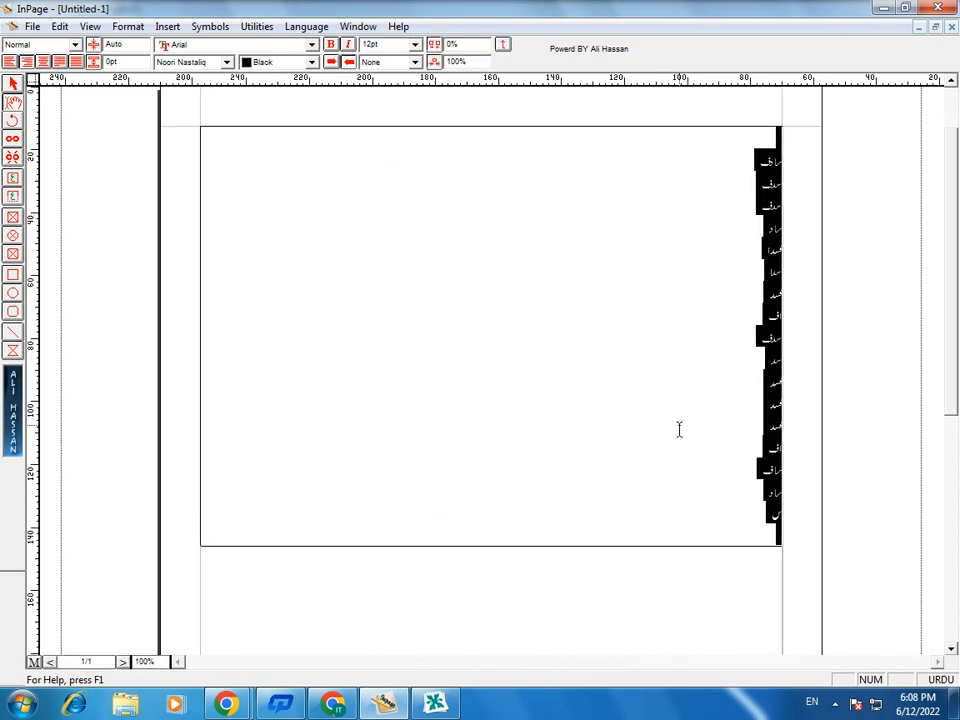
key(ctrl+v)
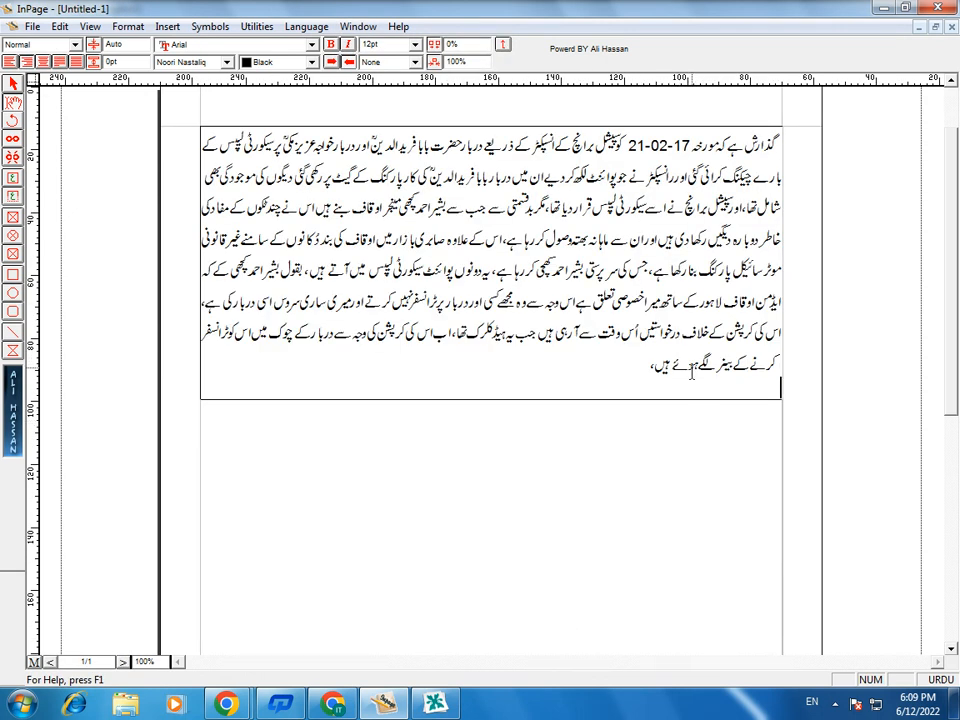
- Copy the pasted paragraph and paste it repeatedly below itself until the text runs past the lower page edge
drag(587, 356, 849, 111)
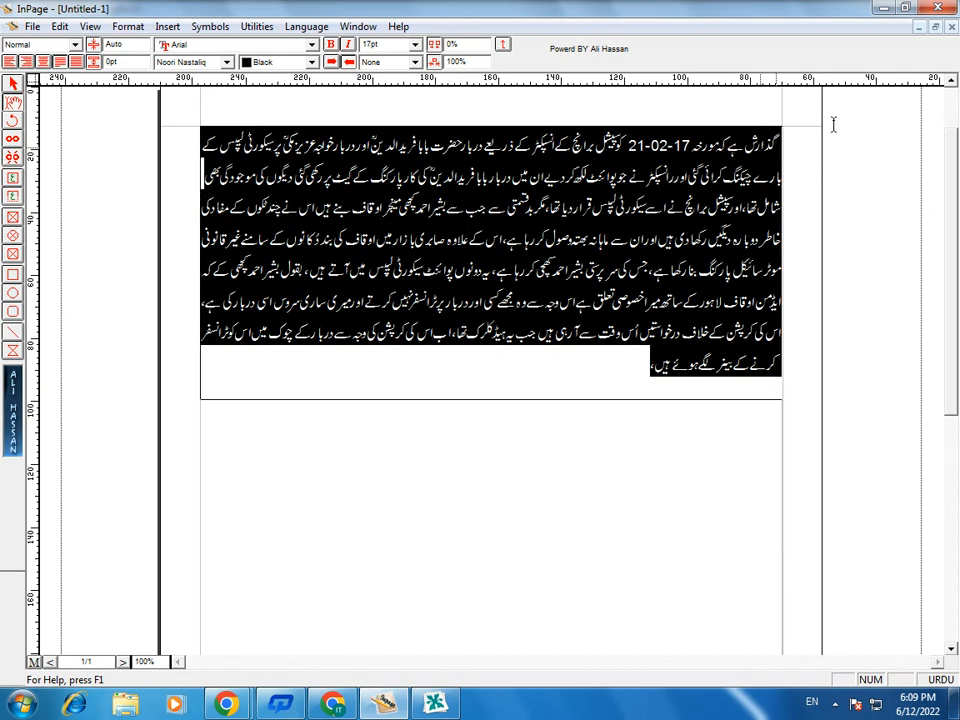
right_click(573, 262)
click(600, 347)
click(621, 384)
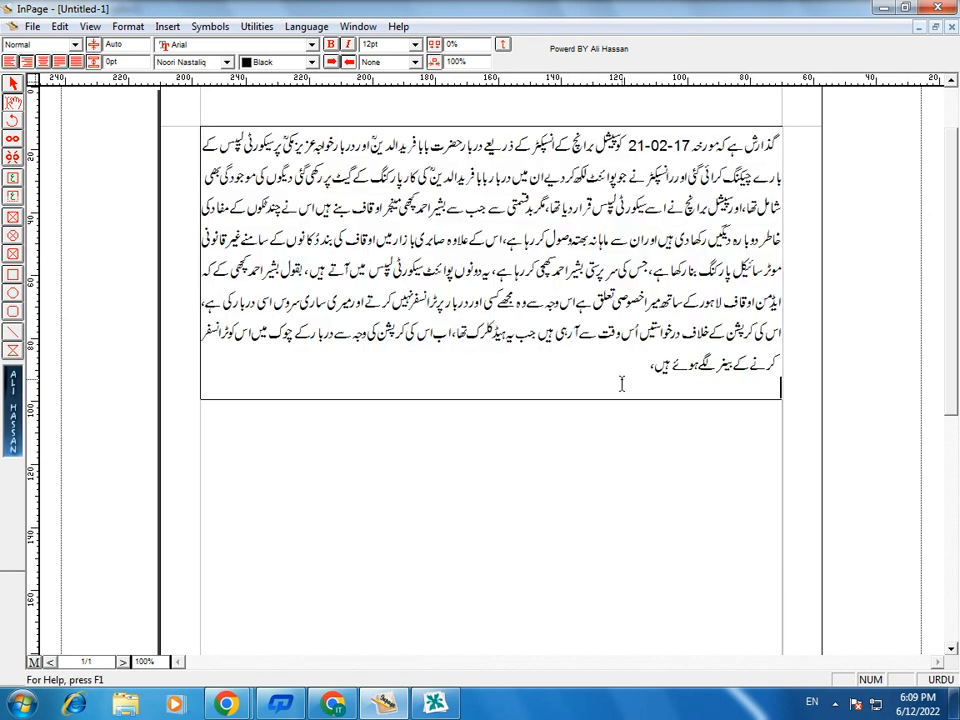
key(ctrl+v)
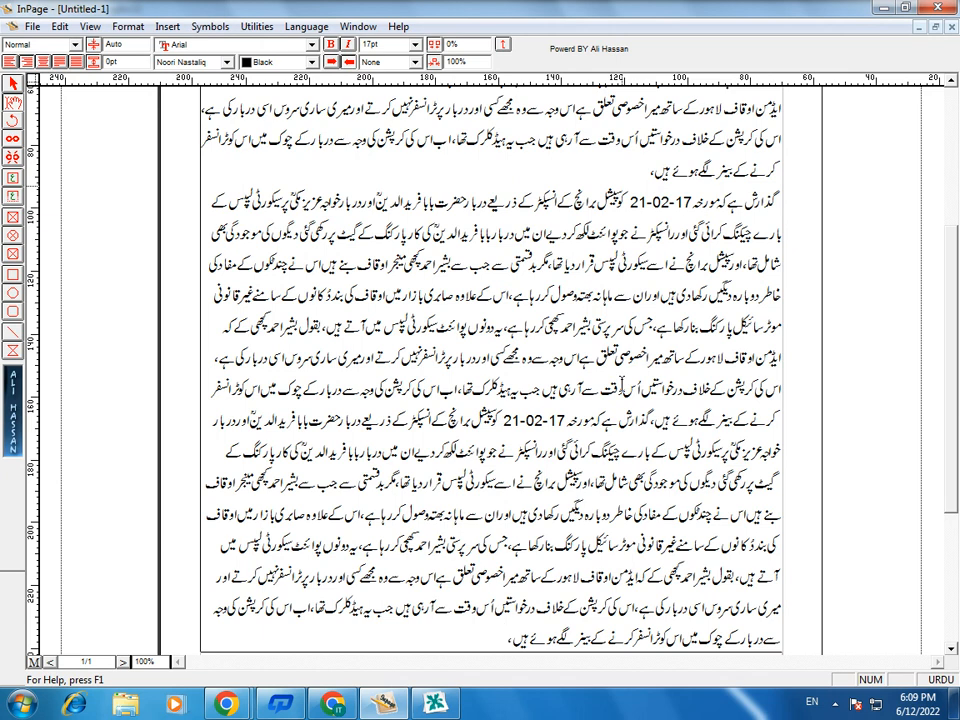
key(ctrl+v)
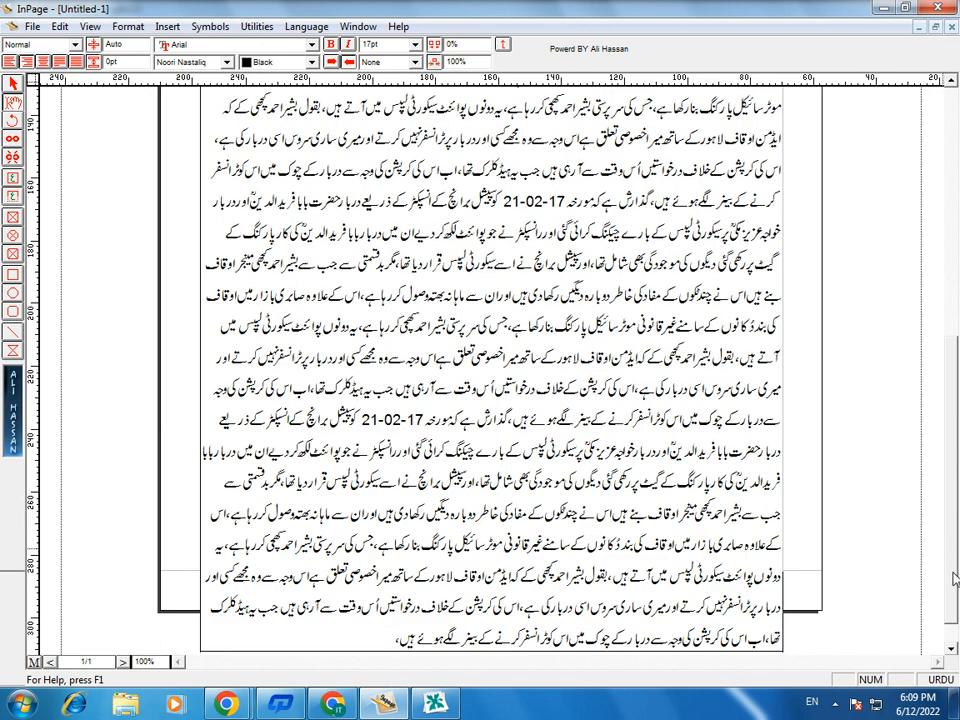
- Examine how the filled text box fits the page at 50% and 100% zoom
key(ctrl+0)
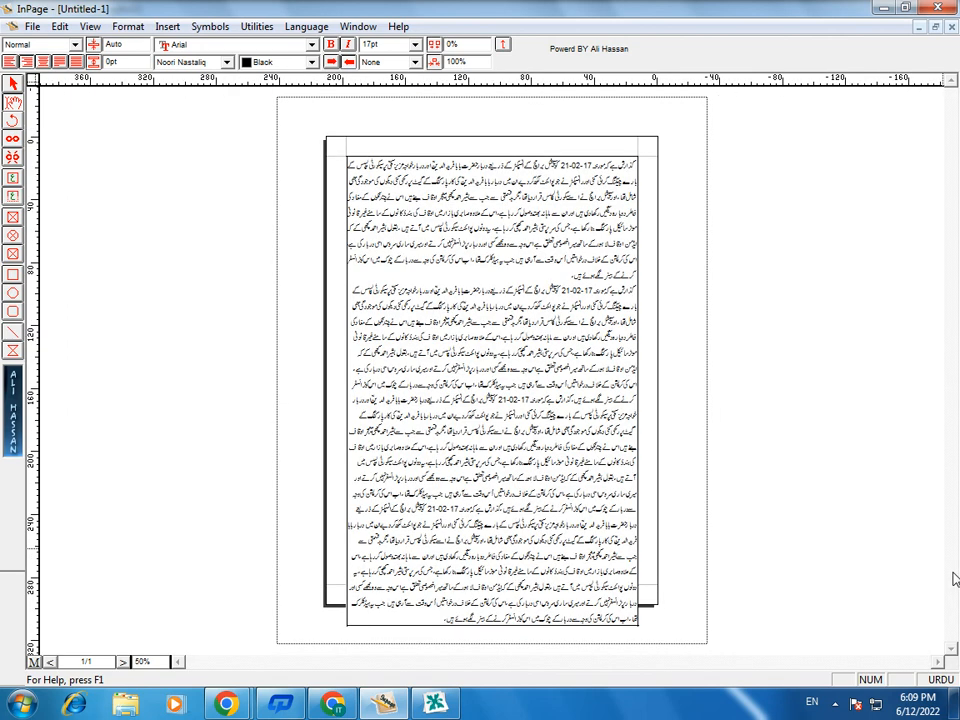
key(F6)
key(F7)
key(F6)
key(F5)
key(F6)
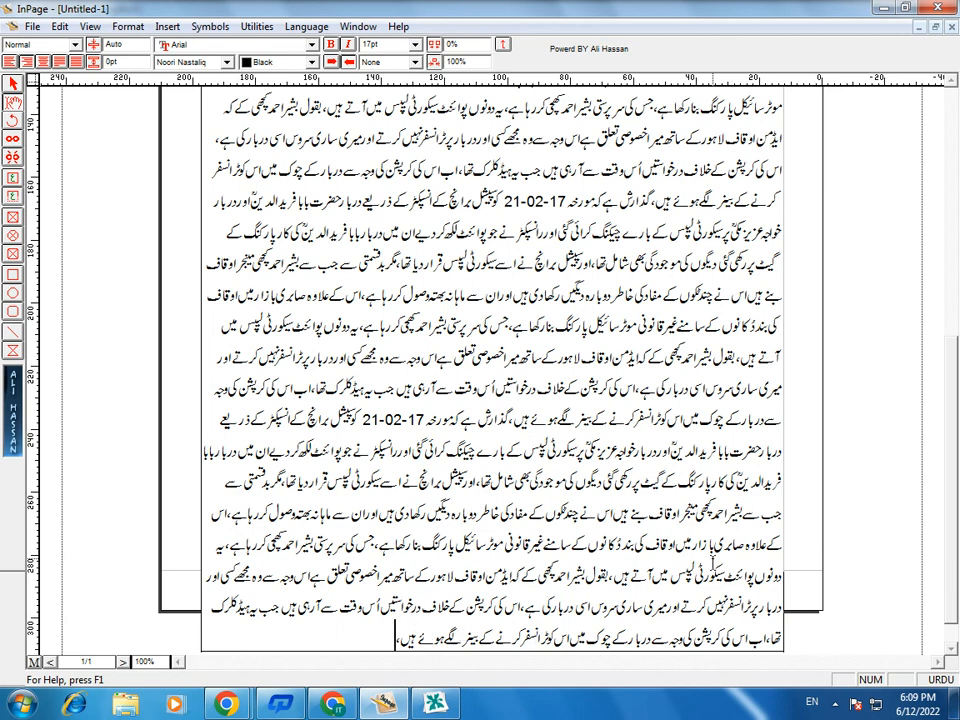
key(F6)
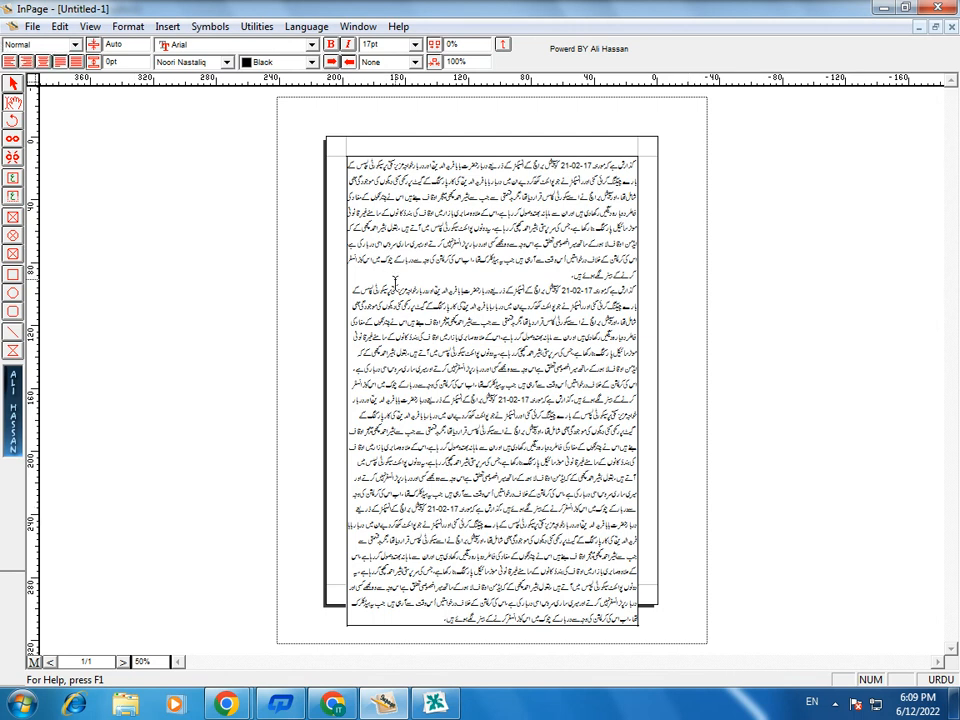
- Cut all the text out of the text box and paste it back in
key(ctrl+a)
key(Delete)
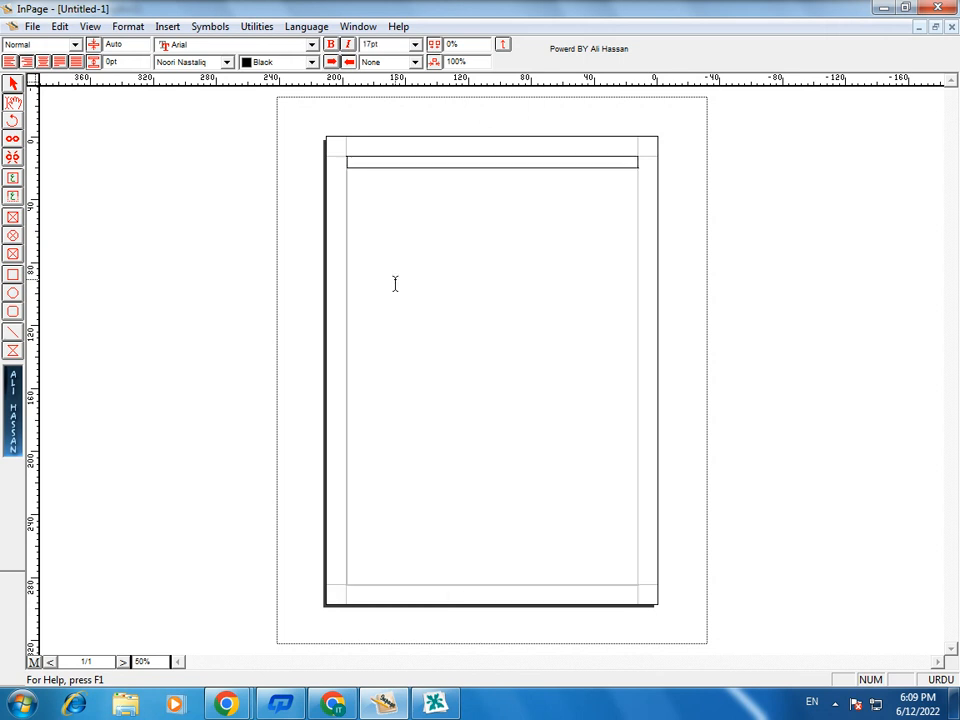
key(ctrl+v)
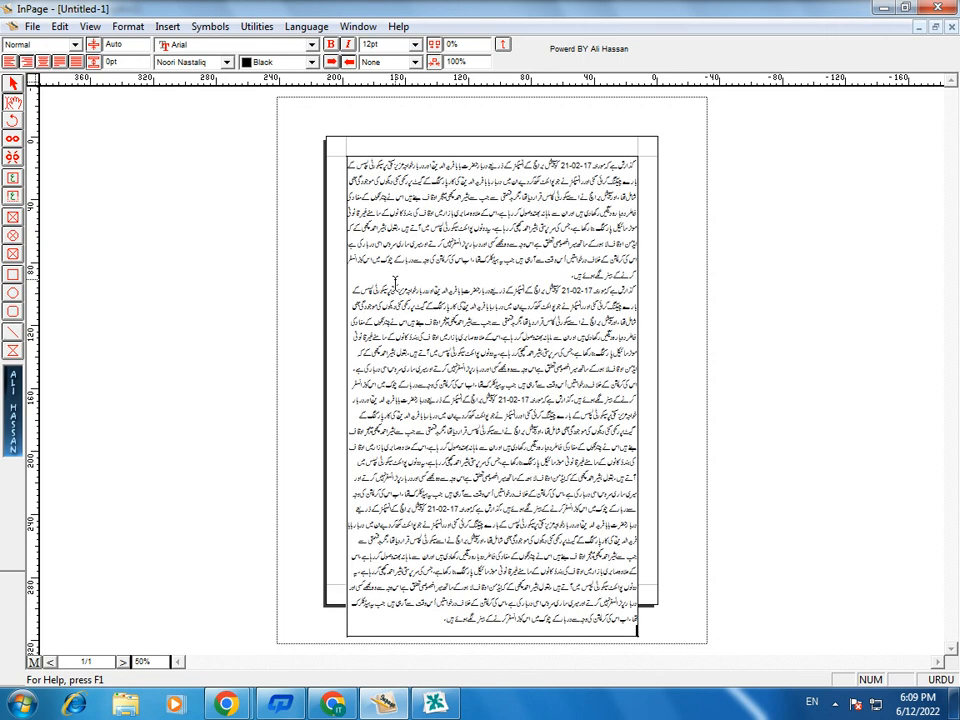
- Select the filled text box as an object and copy it
click(12, 85)
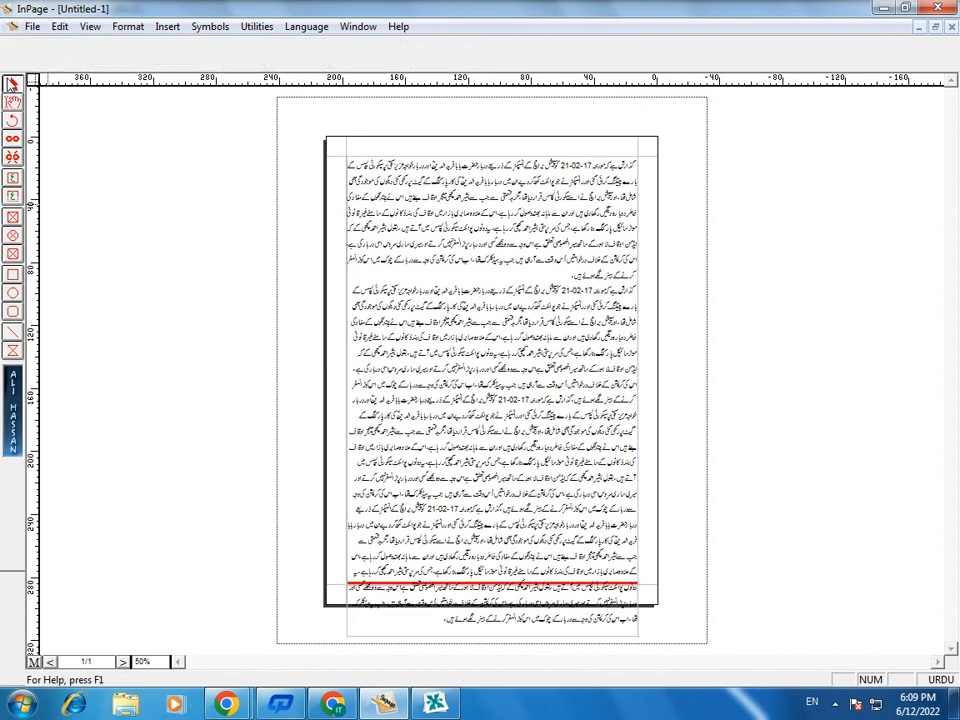
click(418, 366)
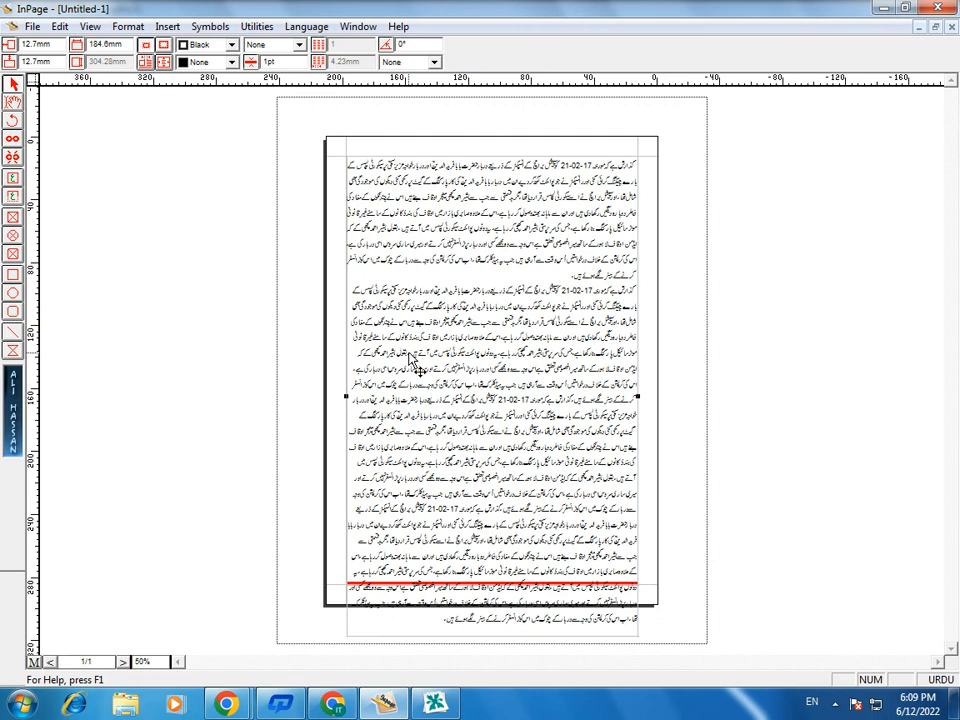
right_click(418, 366)
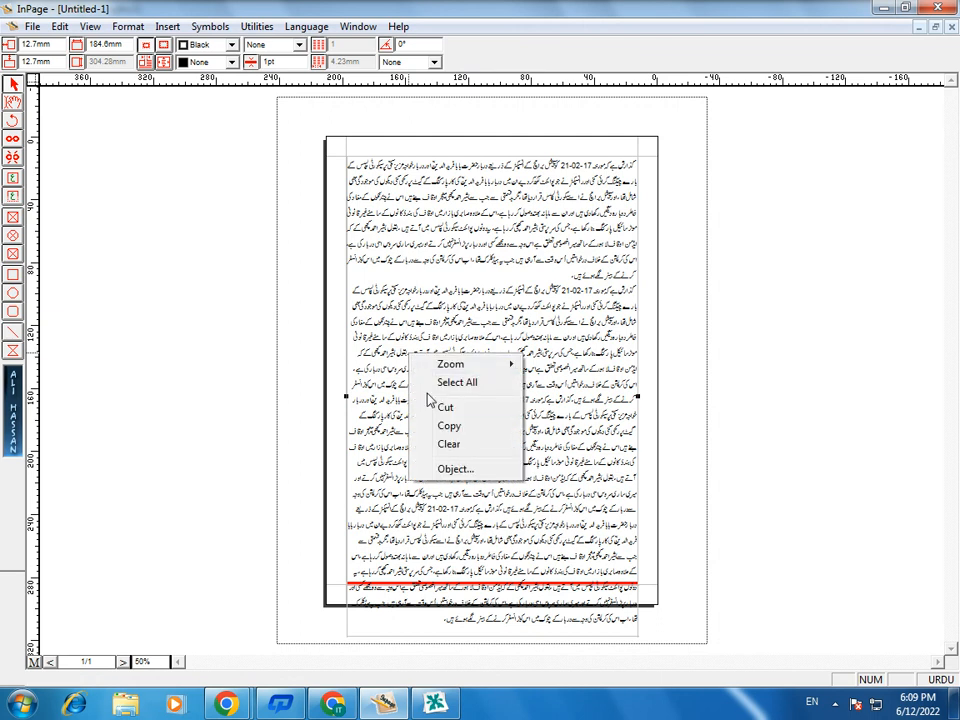
click(450, 428)
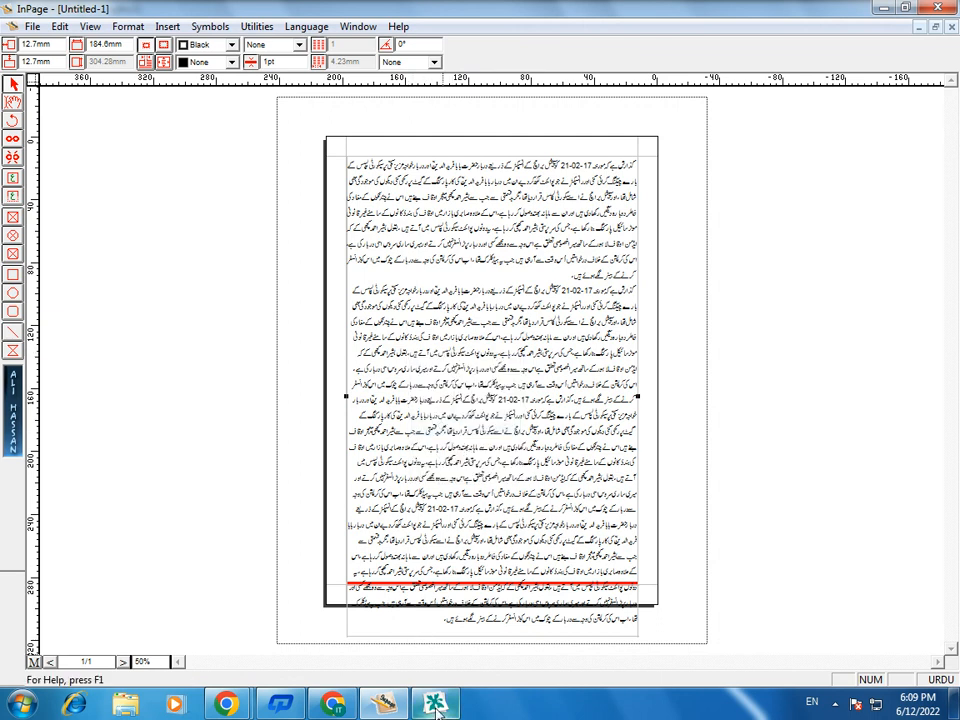
- Switch to CorelDRAW 11, delete the existing objects on the page, and paste the copied text box
click(437, 704)
drag(47, 270, 716, 557)
key(Delete)
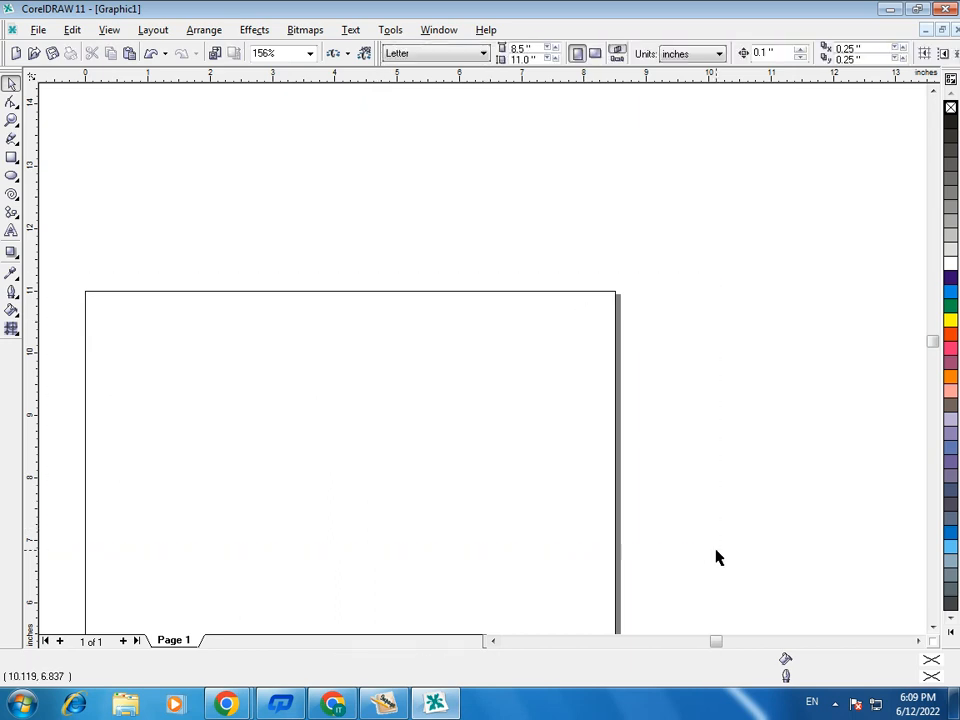
right_click(377, 234)
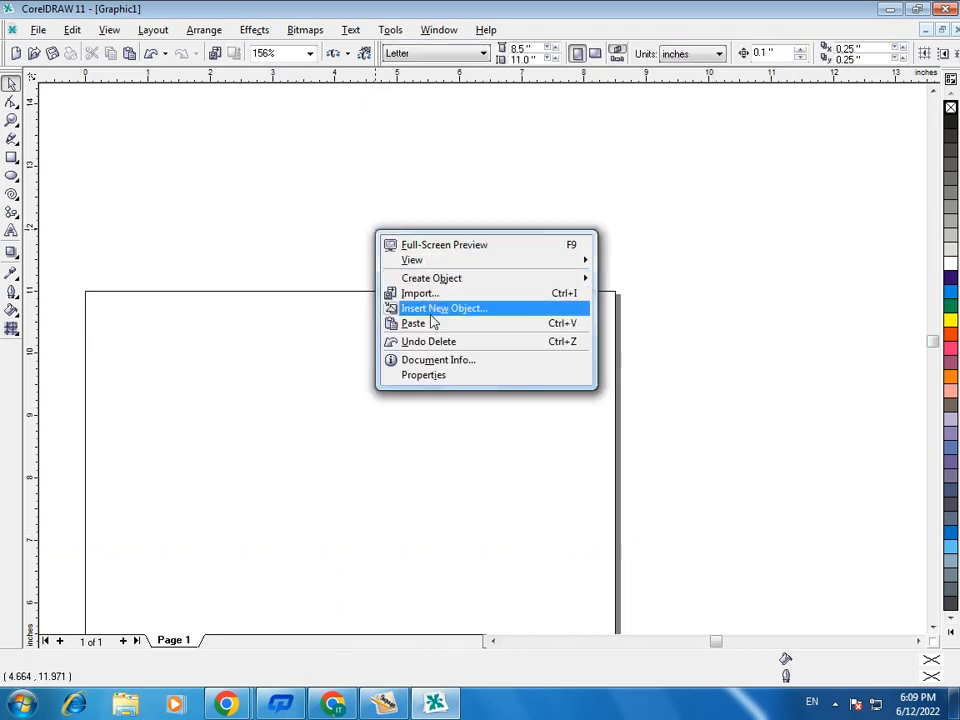
click(427, 315)
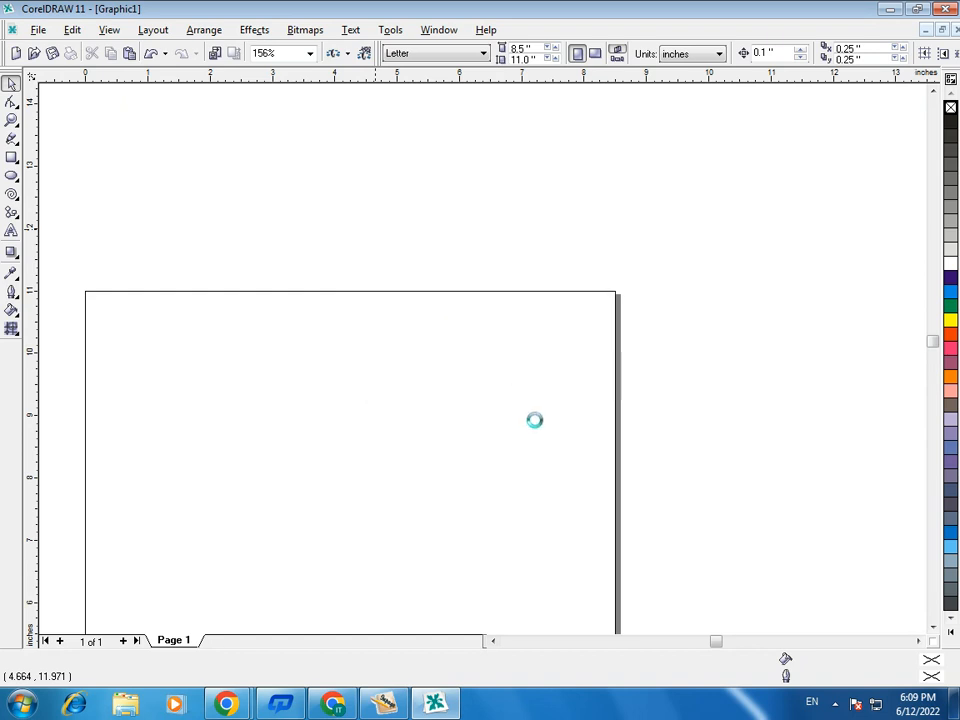
- Scale the pasted text group down proportionally to about 6.08 × 9.74 inches so it fits inside the page
scroll(536, 422, down, 4)
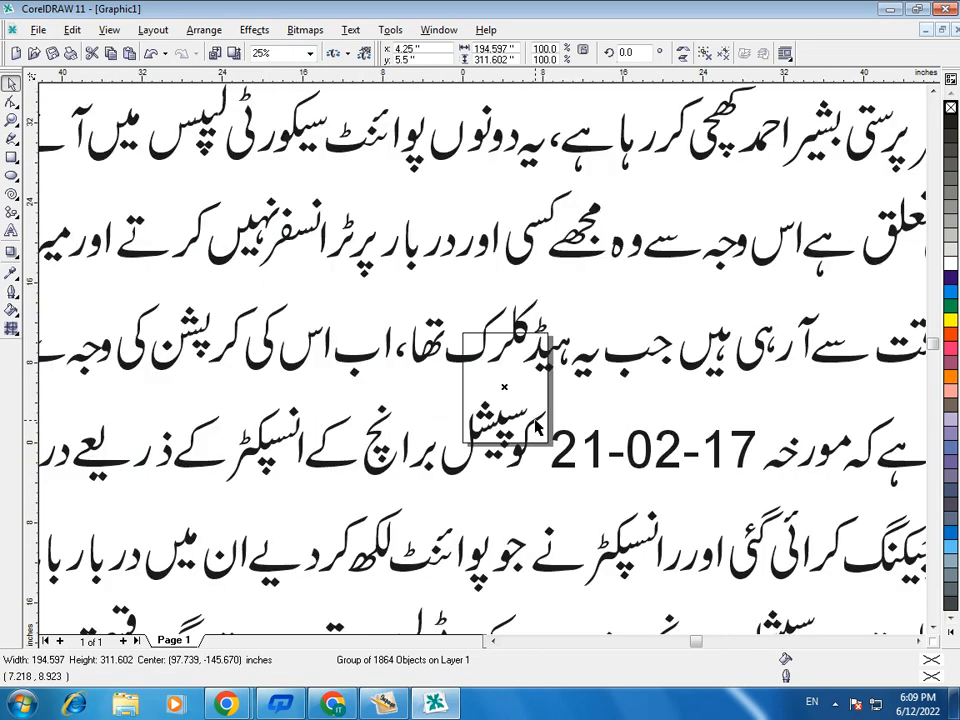
scroll(536, 425, down, 1)
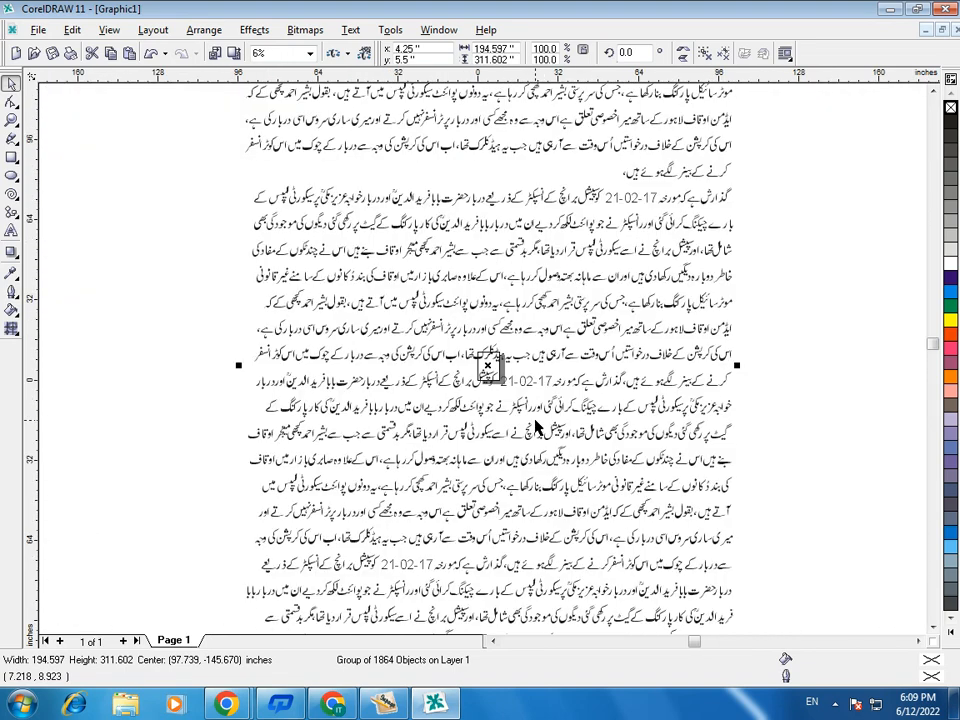
scroll(536, 425, down, 1)
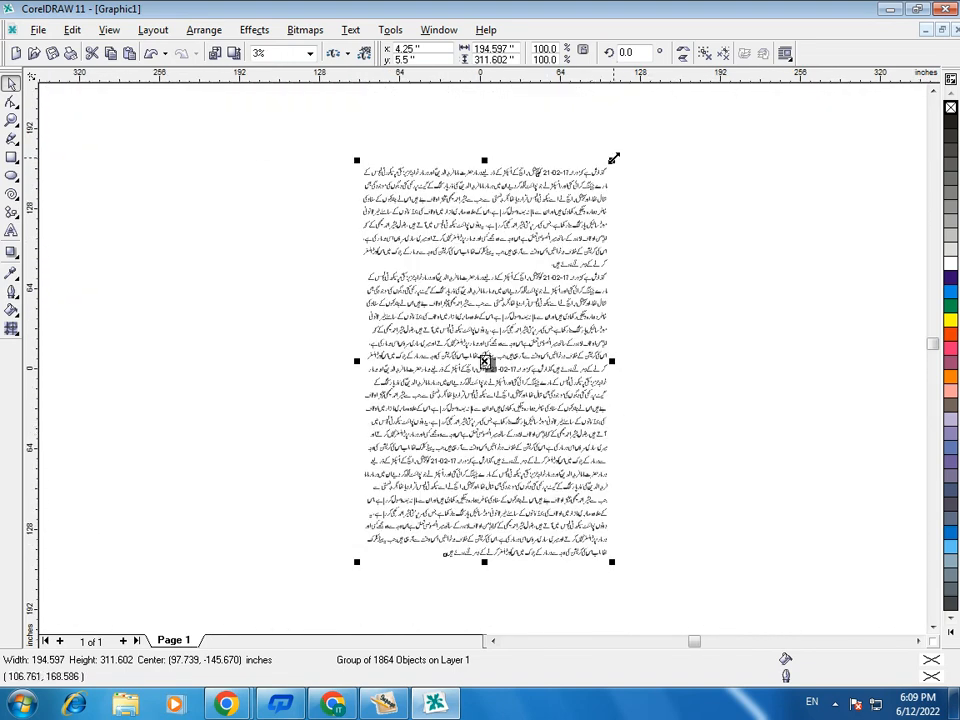
drag(613, 157, 538, 388)
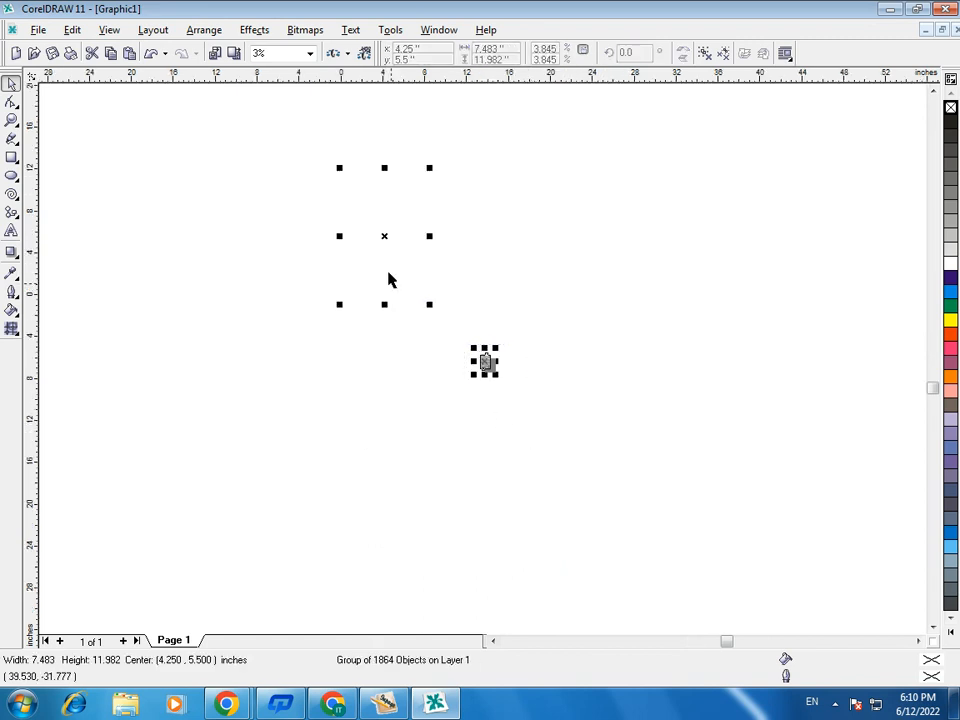
key(F2)
drag(321, 154, 490, 358)
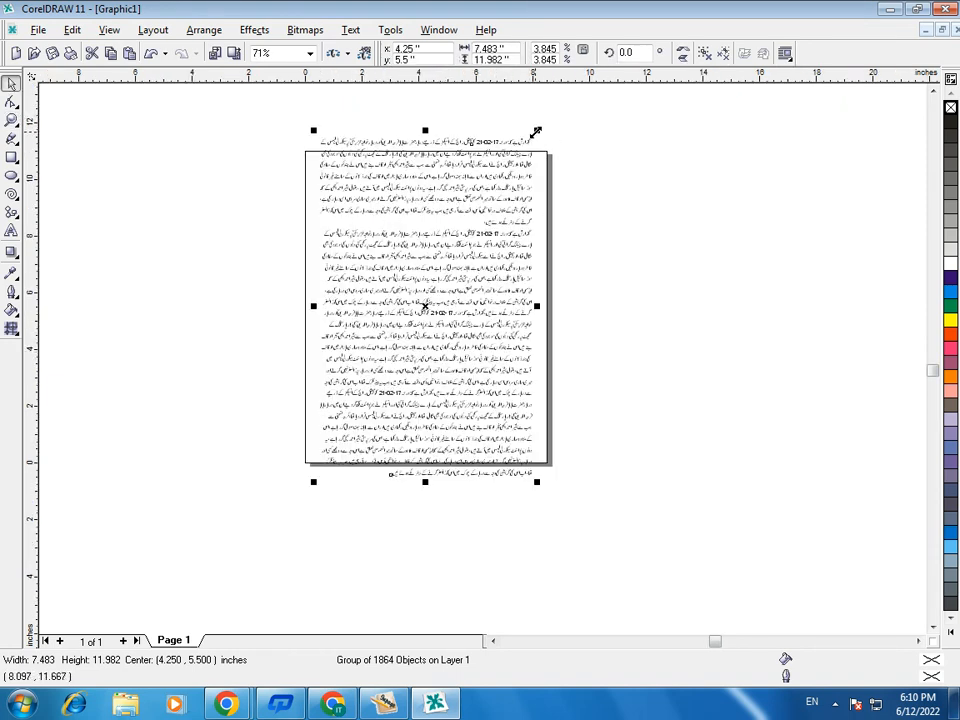
drag(536, 131, 522, 156)
drag(316, 483, 336, 484)
- Enlarge the text group to about 6.42 × 10.28 inches and reposition it near the page's centre
key(F2)
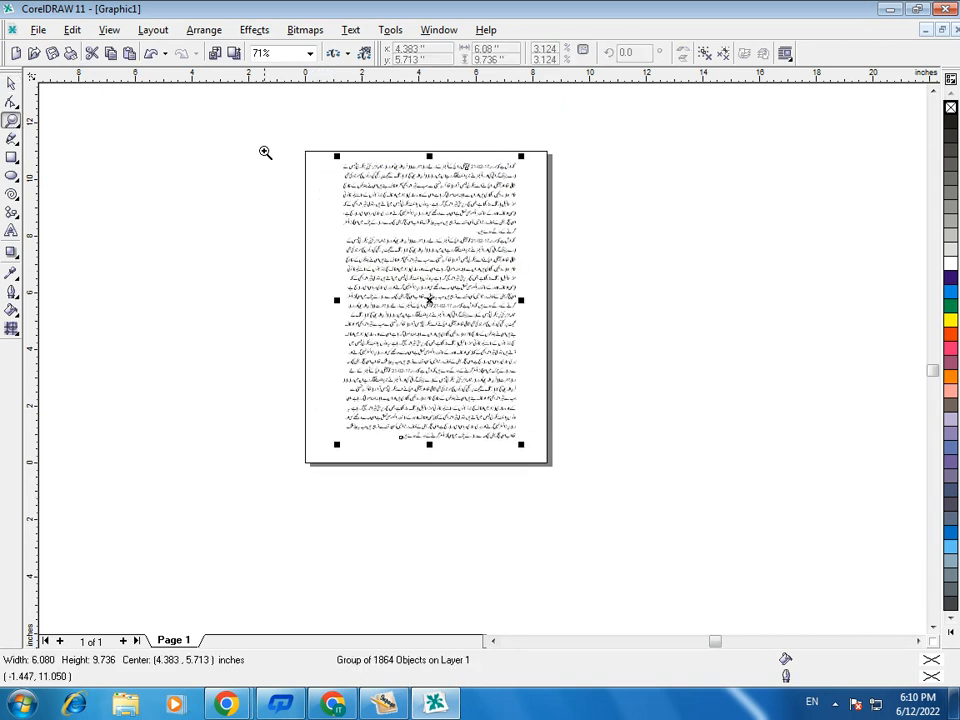
drag(266, 148, 576, 470)
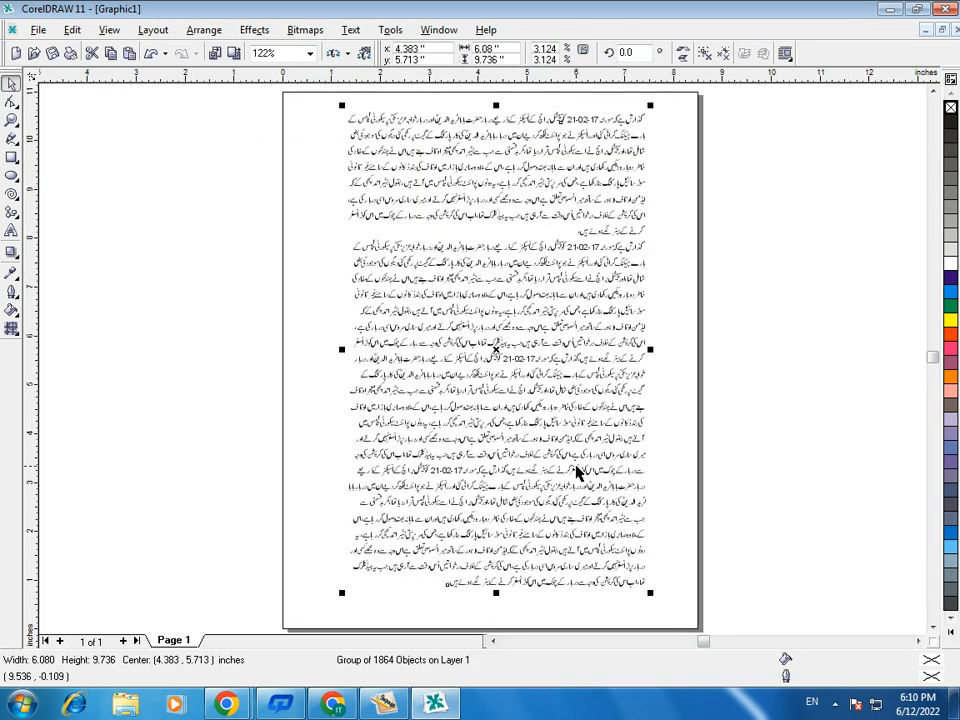
drag(496, 354, 462, 357)
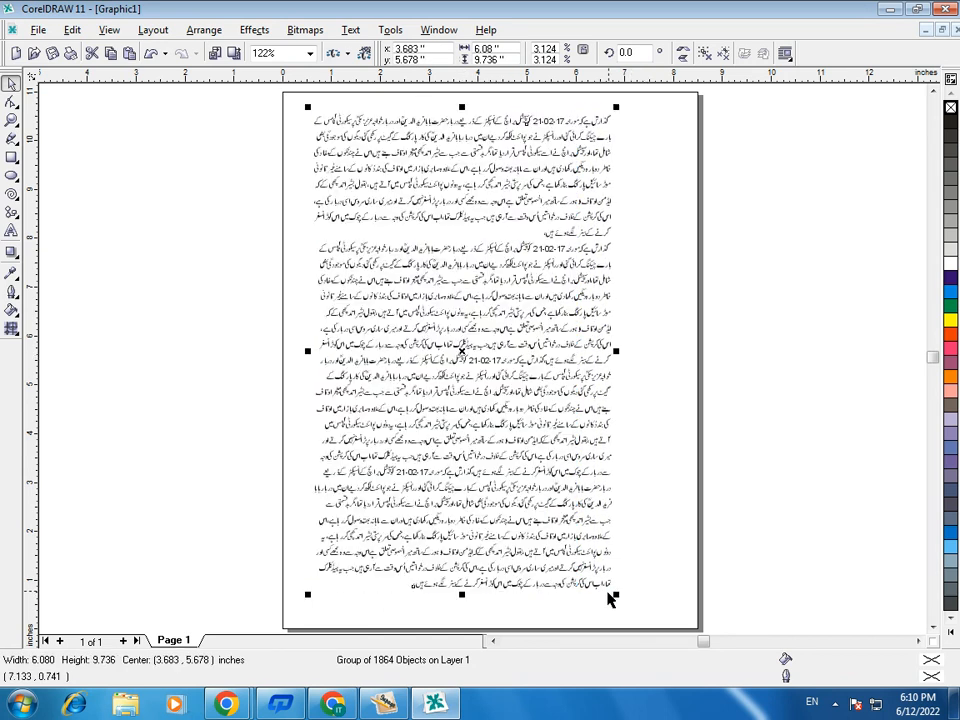
drag(616, 594, 638, 514)
click(934, 92)
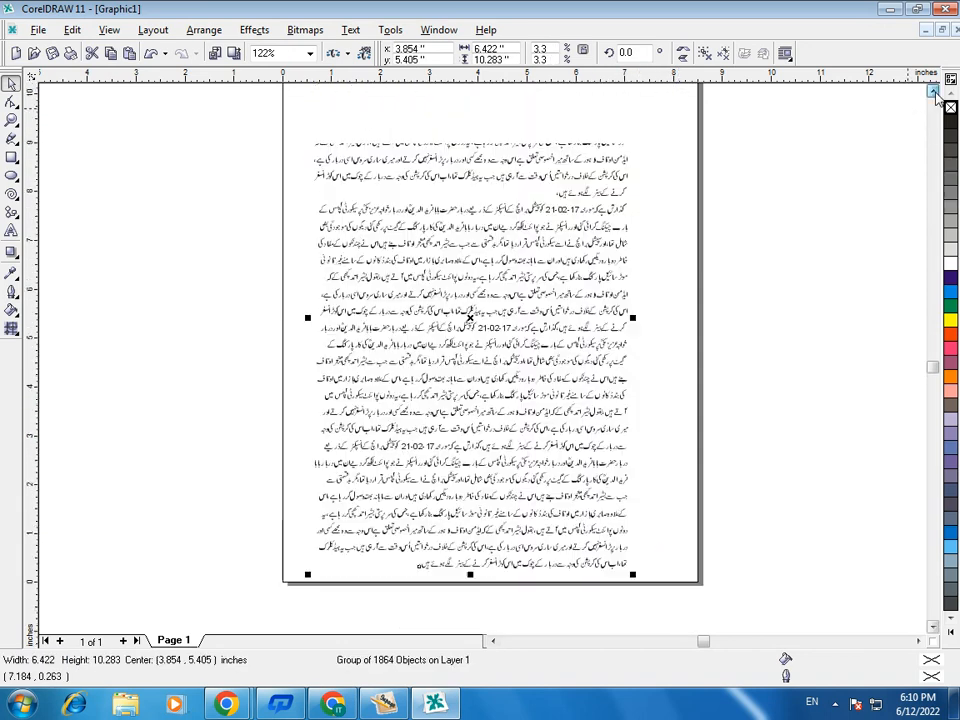
click(936, 93)
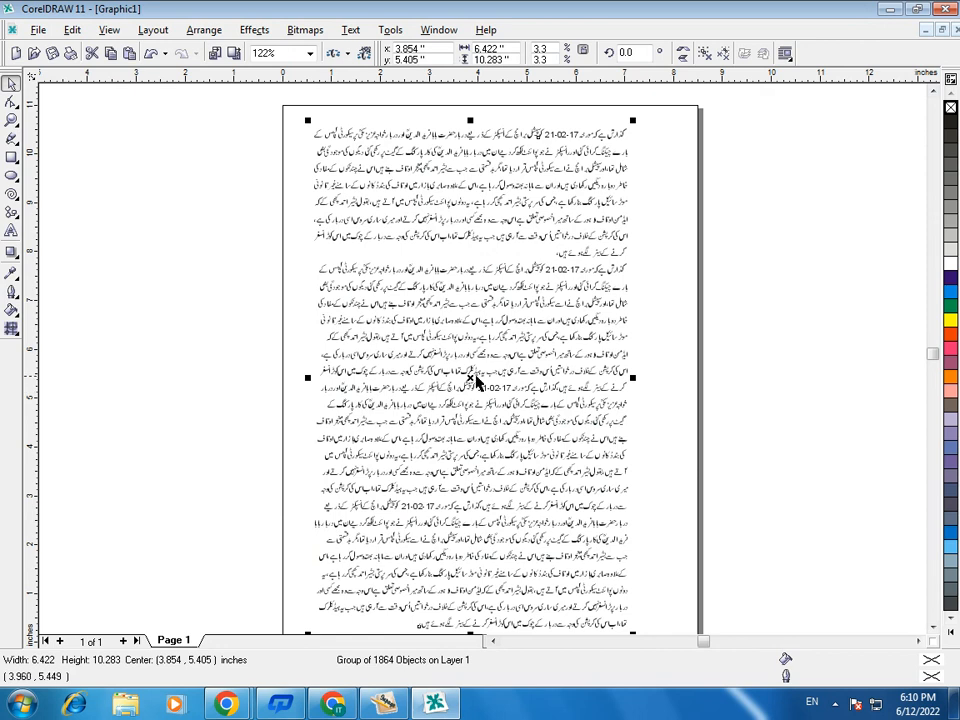
drag(469, 380, 482, 376)
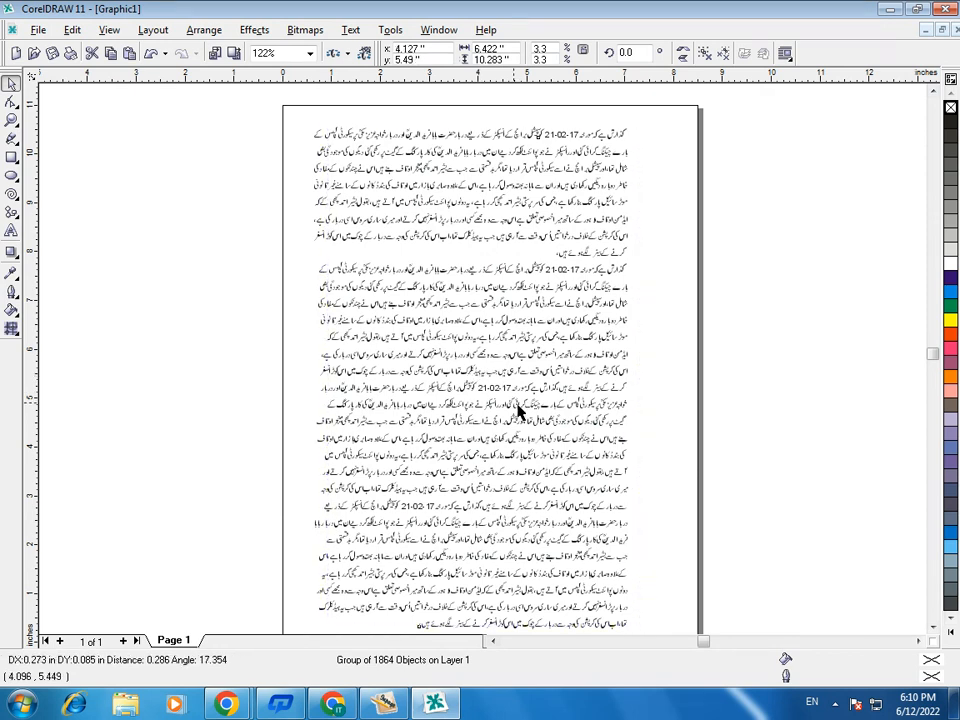
- Give the text group a hairline outline and scale it down slightly to about 6.31 × 10.10 inches
click(11, 294)
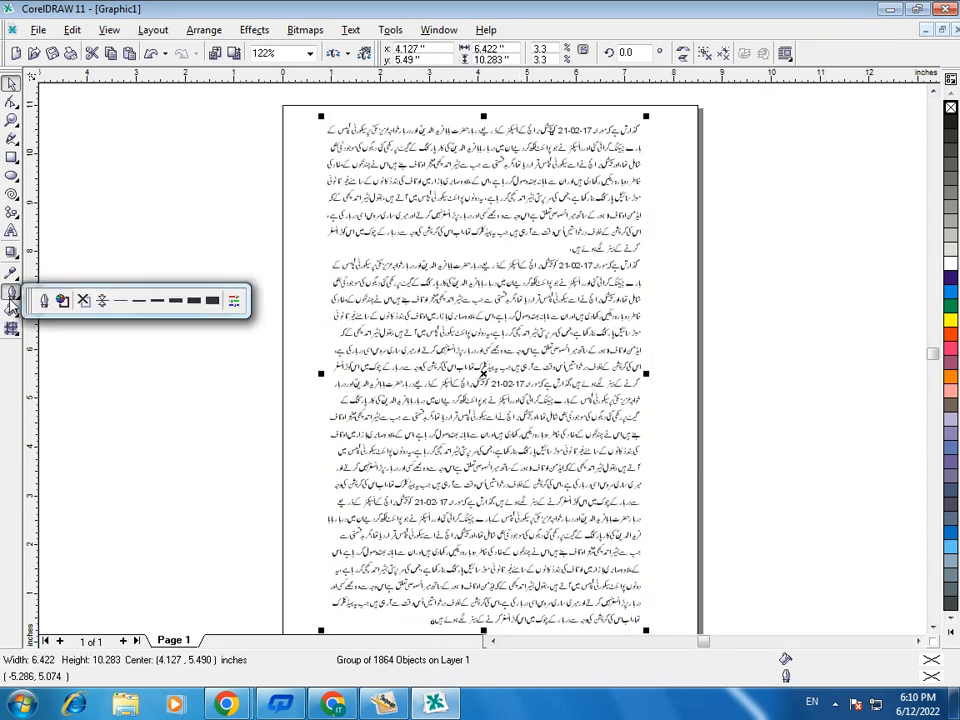
click(102, 304)
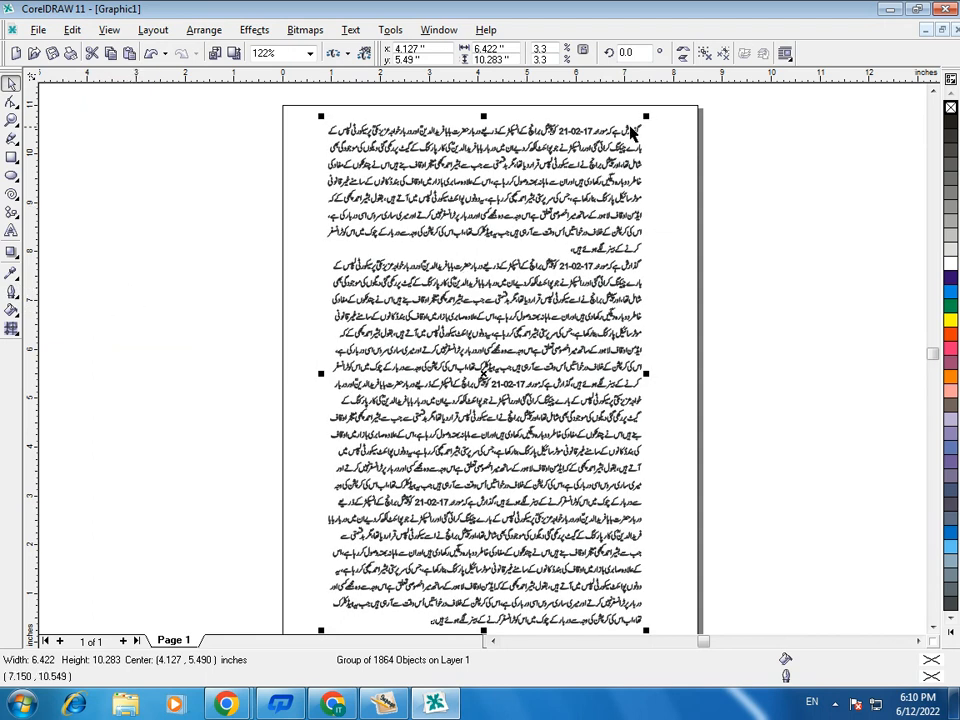
drag(646, 117, 643, 129)
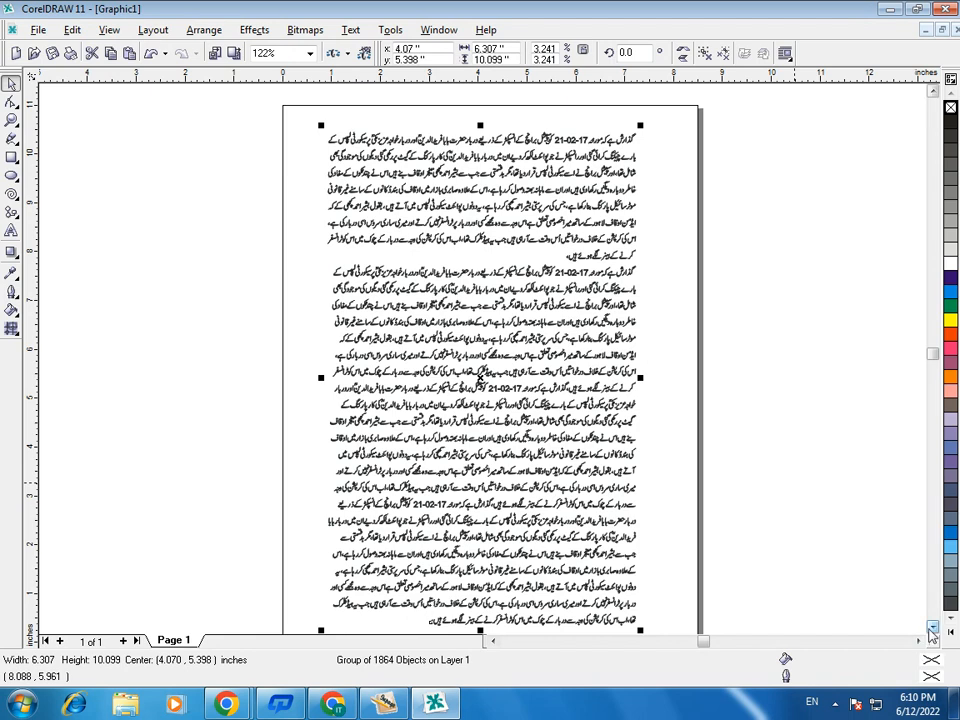
- Draw a rectangle of about 7.86 × 10.35 inches around the text, just inside the page edges
scroll(700, 475, down, 1)
scroll(775, 508, up, 1)
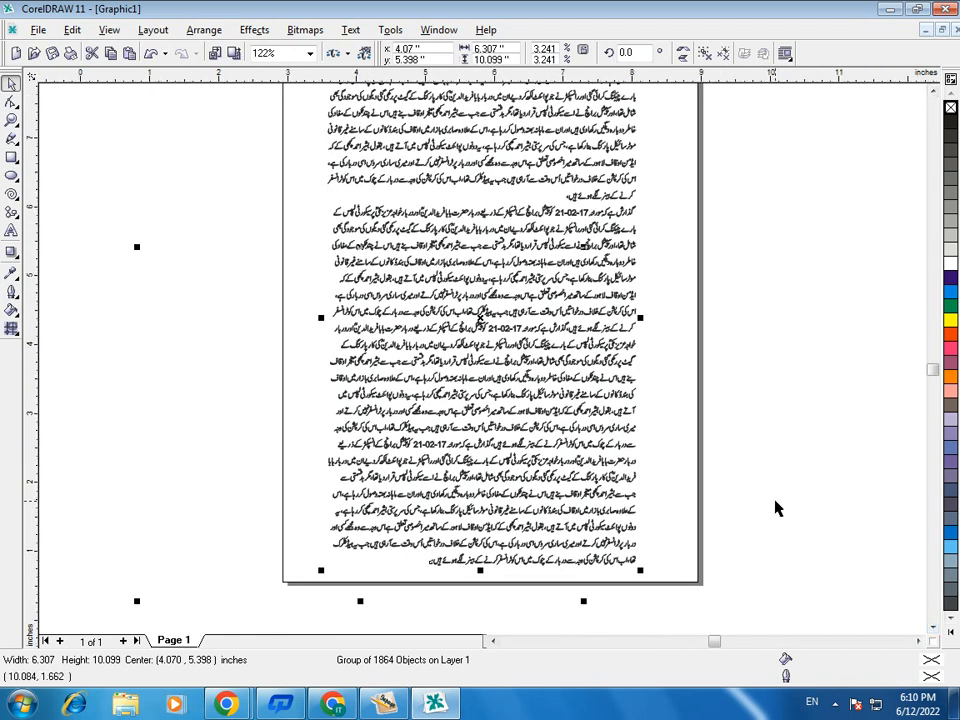
scroll(767, 422, down, 1)
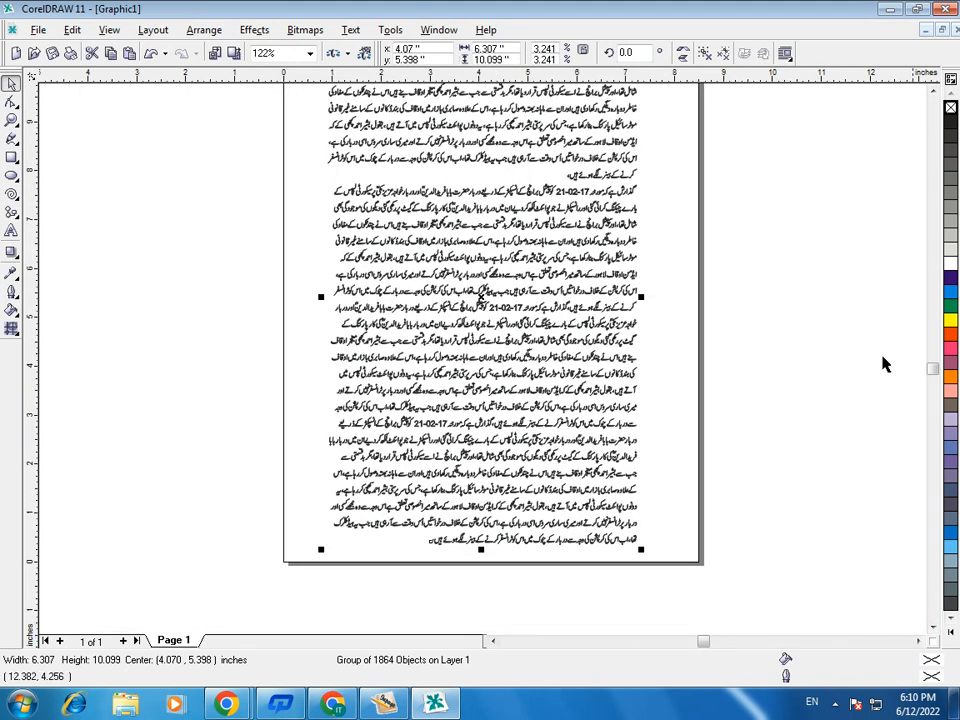
click(933, 92)
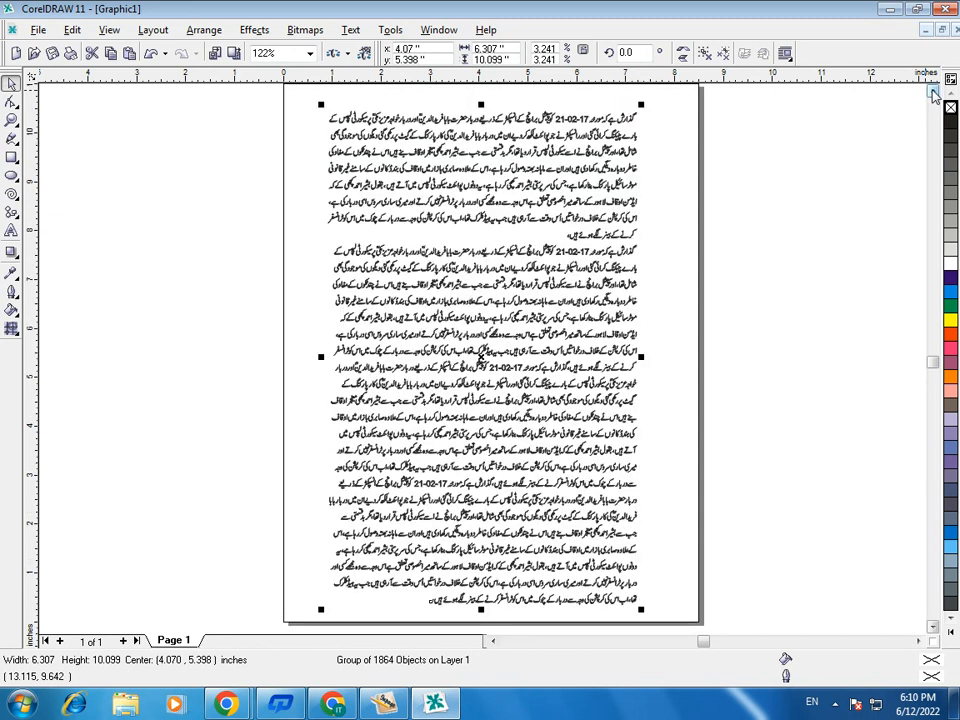
click(933, 91)
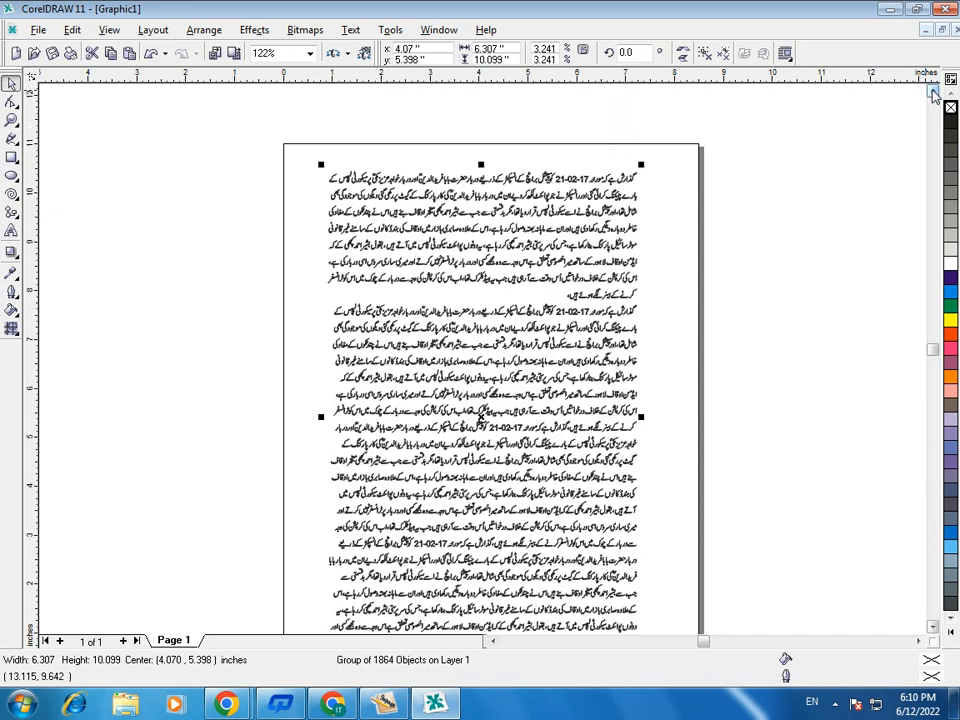
click(11, 157)
drag(296, 157, 680, 561)
click(11, 86)
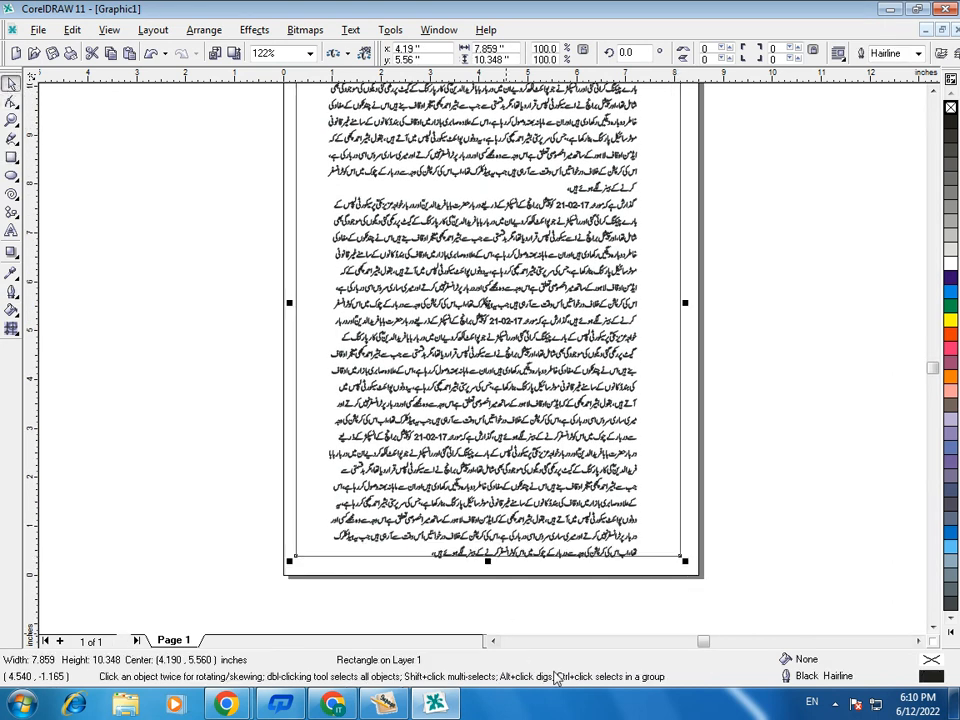
- Resize the rectangle to about 7.76 × 10.55 inches and give it a 16-point outline
drag(489, 562, 538, 585)
drag(289, 311, 293, 312)
click(13, 292)
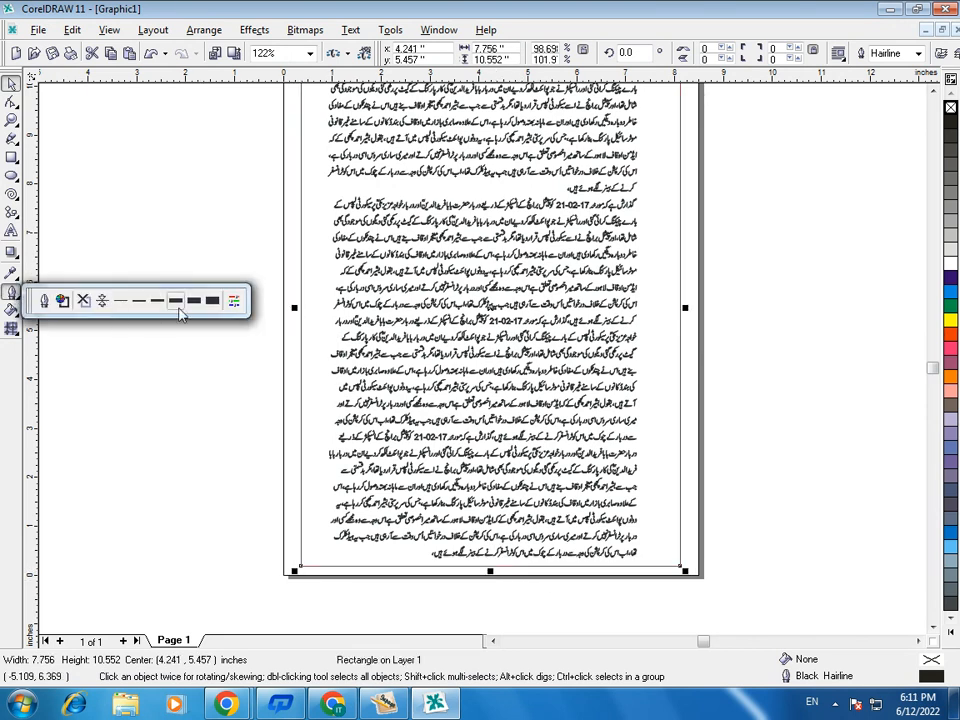
click(195, 300)
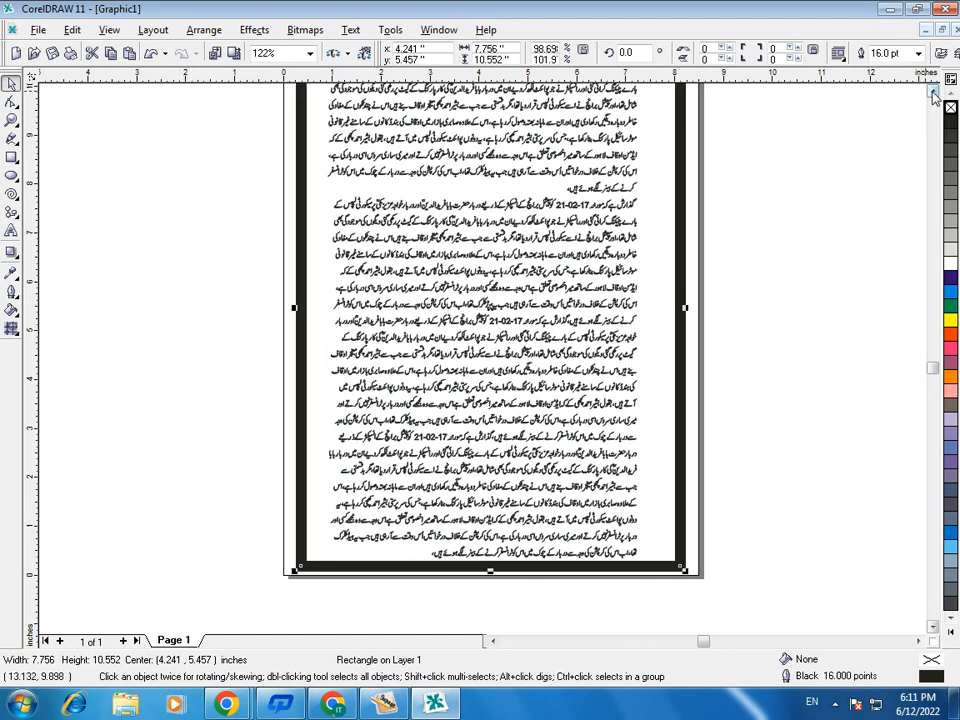
- Shrink the text group to about 6.16 × 9.87 inches and move it to sit evenly inside the thick frame
scroll(927, 220, up, 3)
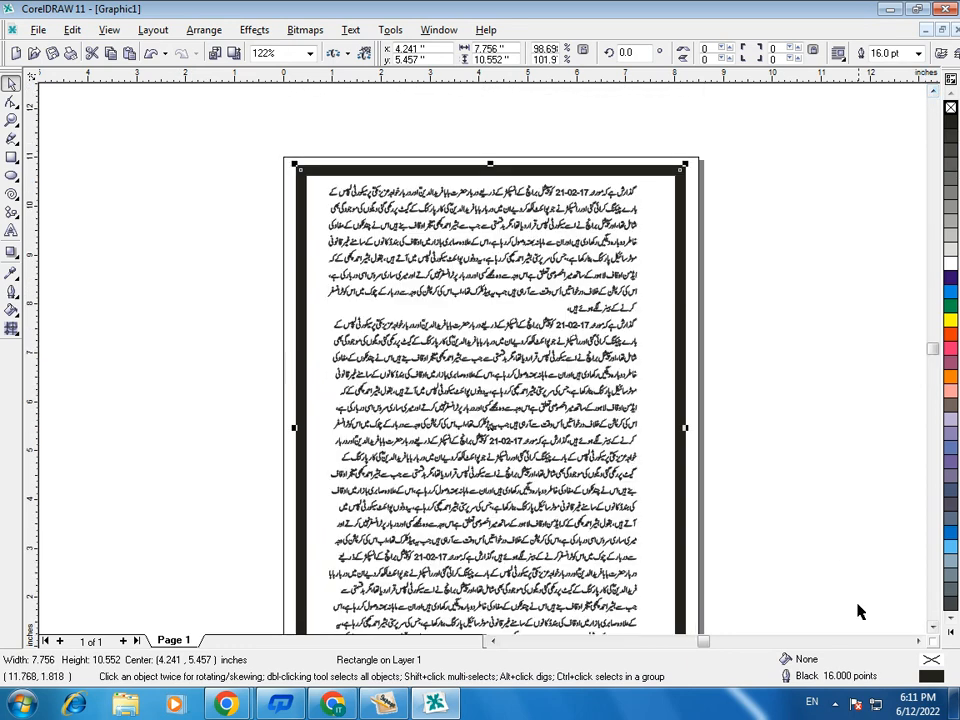
click(932, 628)
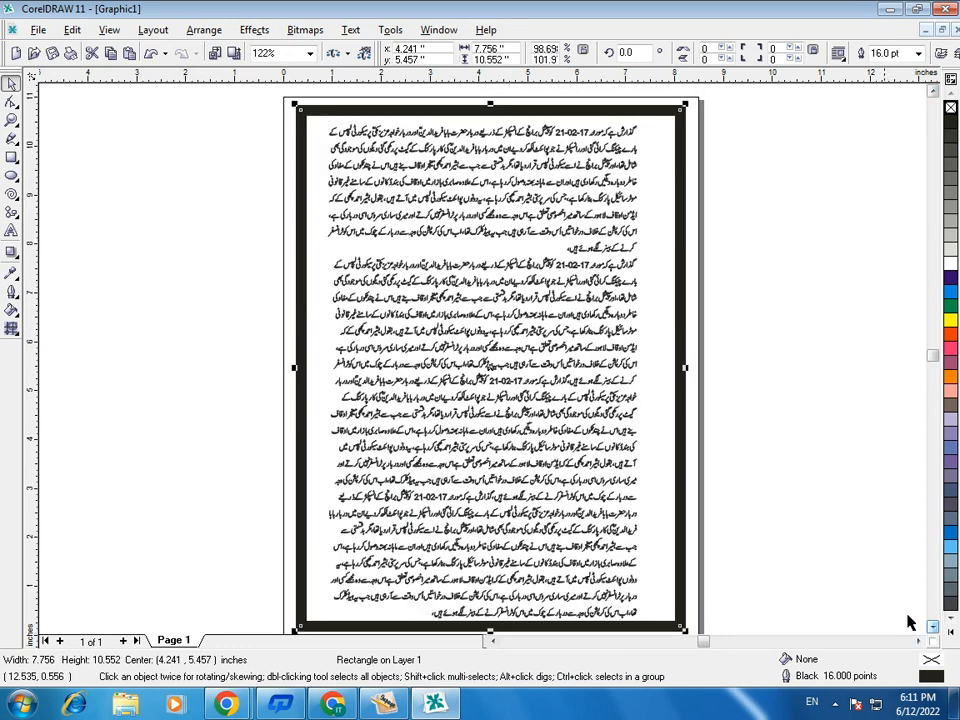
click(761, 623)
click(587, 518)
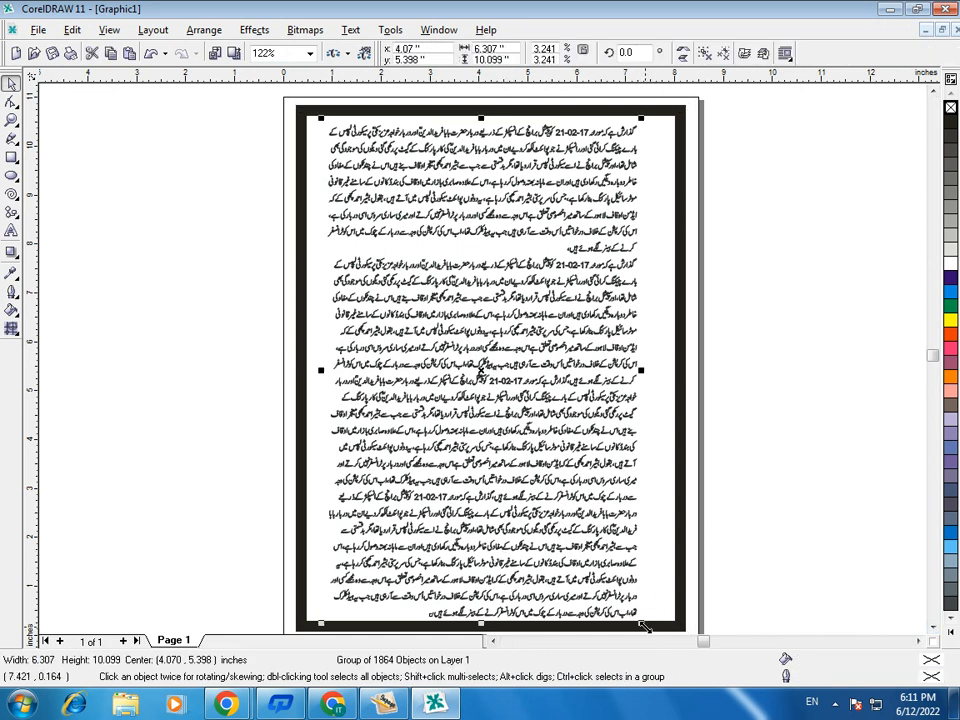
scroll(640, 630, down, 3)
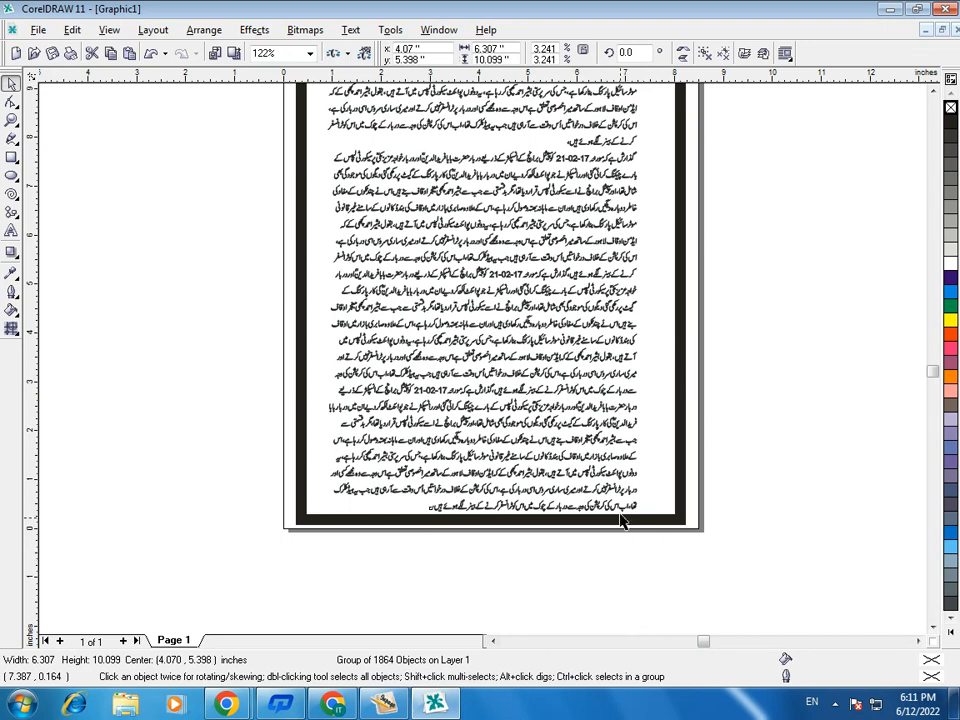
drag(641, 518, 620, 516)
click(737, 440)
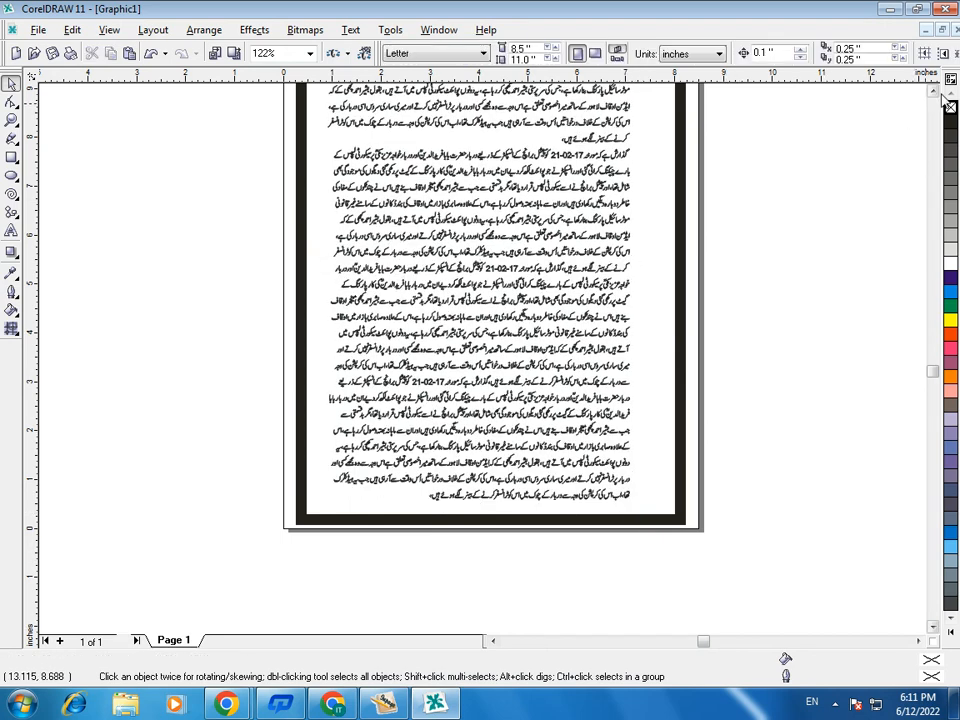
scroll(527, 246, up, 3)
drag(520, 250, 530, 258)
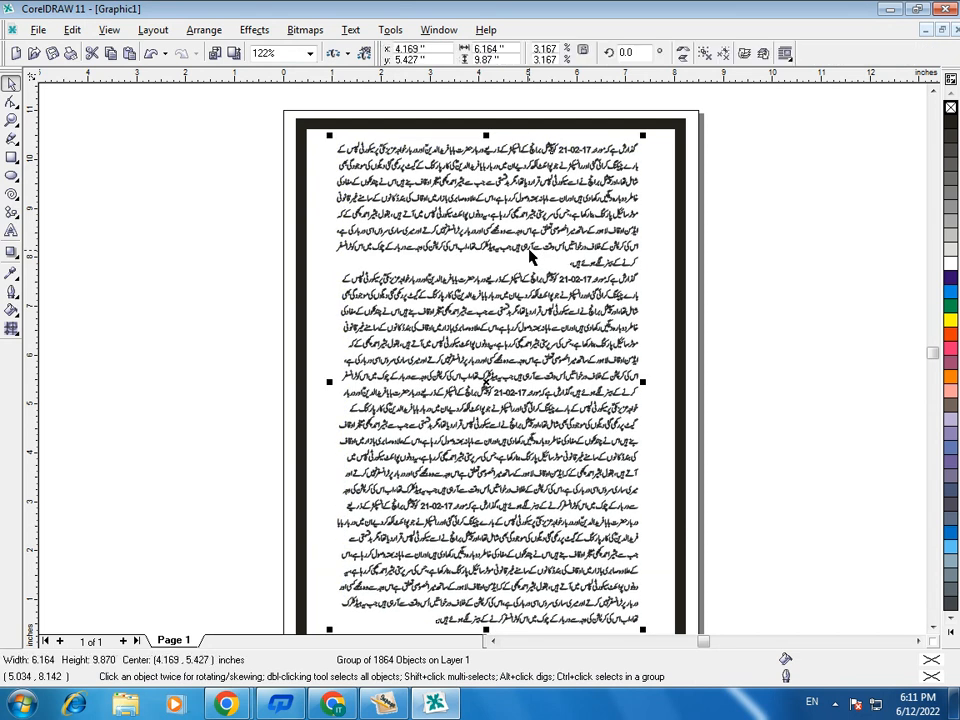
- Lower the frame's upper edge slightly, making the rectangle about 10.48 inches high
click(490, 126)
mouse_move(489, 121)
mouse_down()
mouse_move(491, 131)
mouse_move(484, 123)
mouse_up()
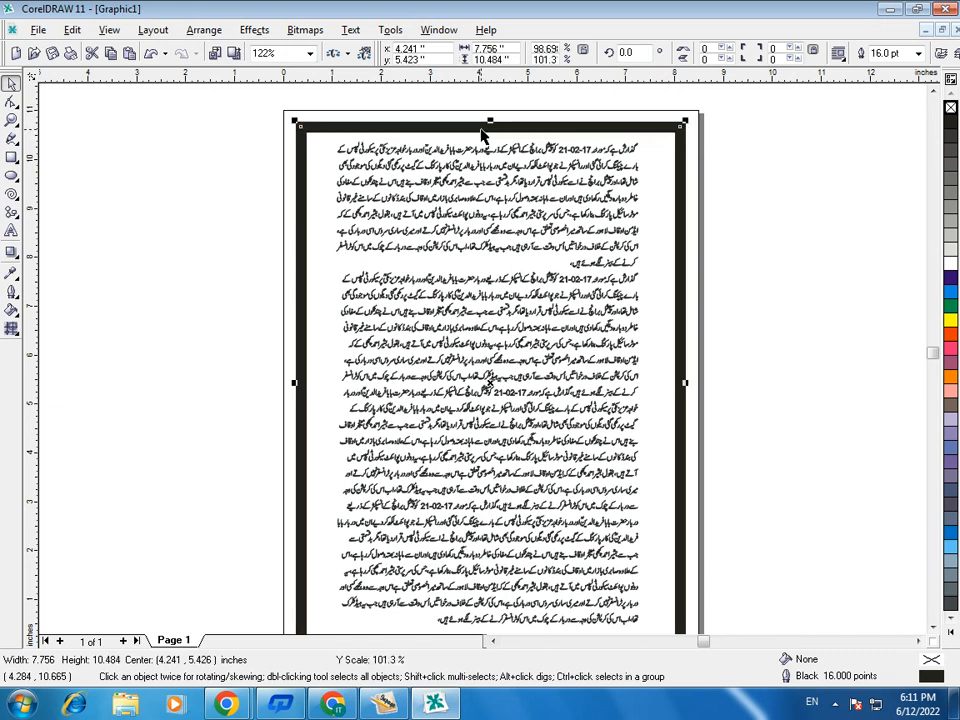
- Reduce the rectangular frame's outline to about half its thickness and deselect the frame
click(13, 294)
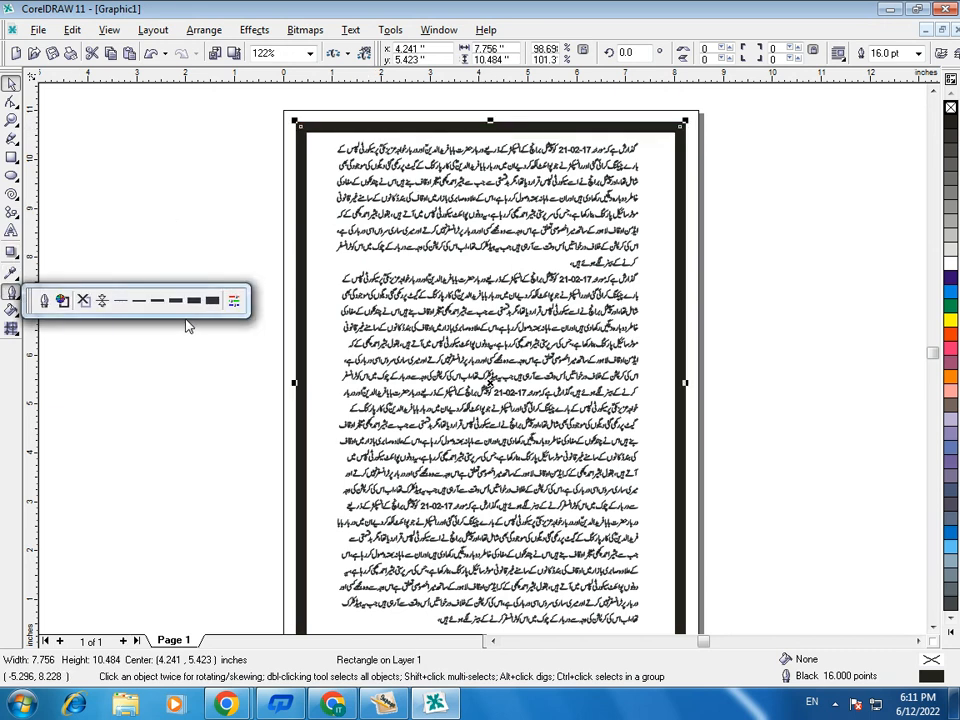
click(135, 302)
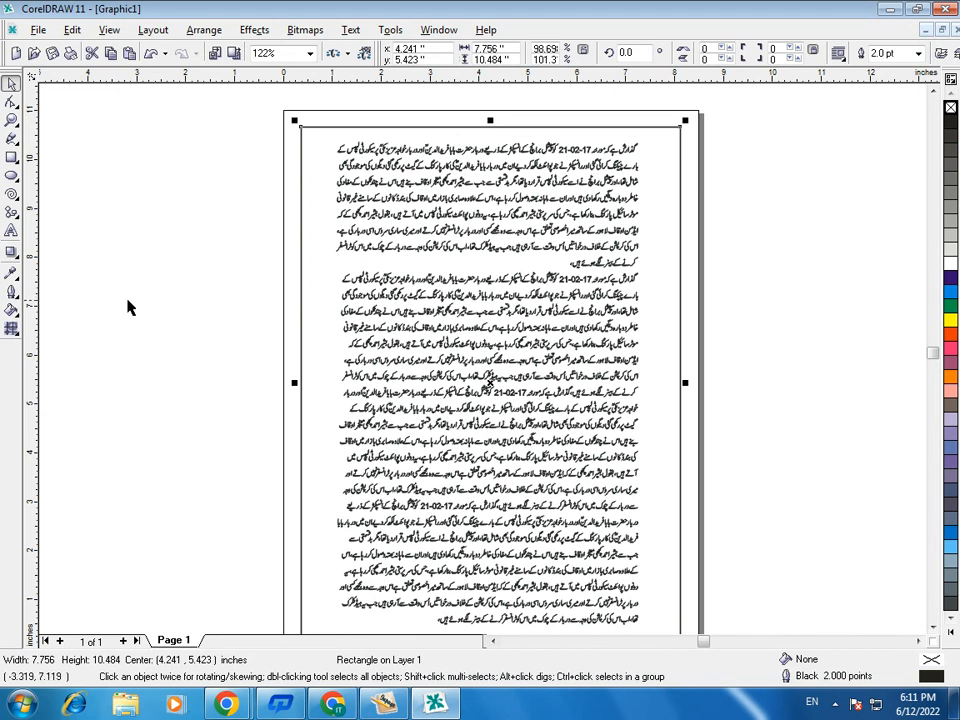
click(13, 292)
click(196, 302)
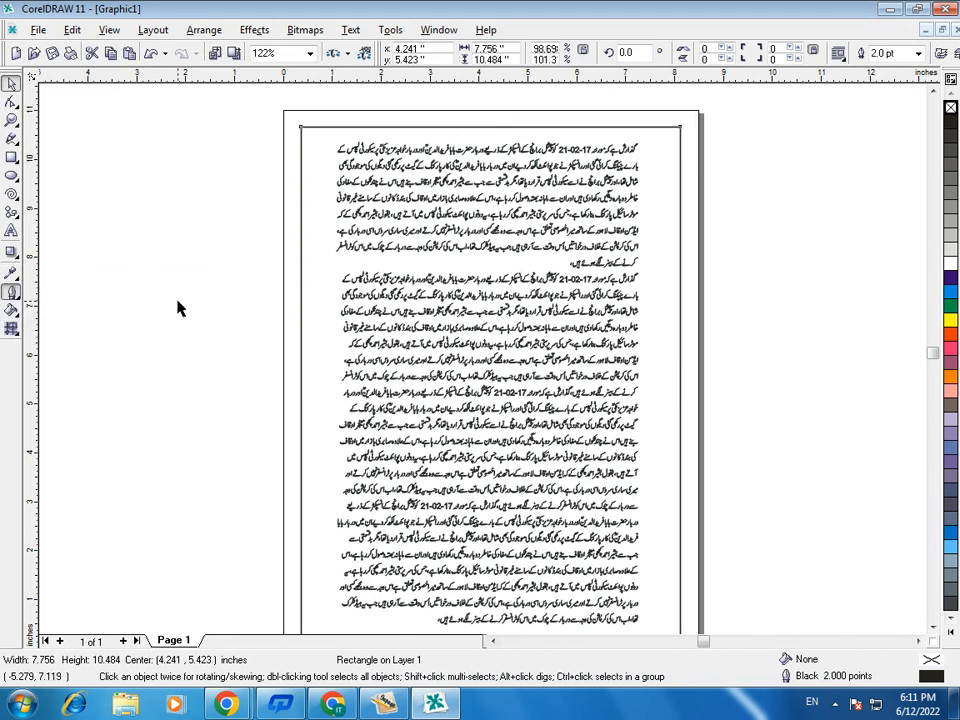
click(176, 325)
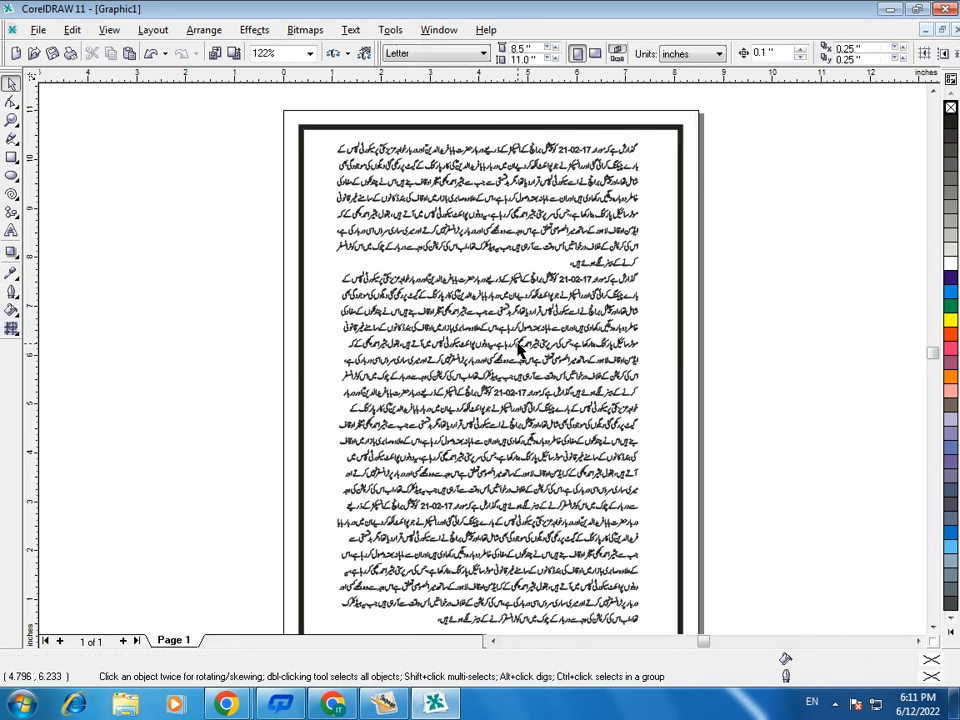
- Draw an ellipse about 0.92 × 0.36 inches over the middle of the frame's upper edge and fill it white
click(12, 177)
mouse_move(470, 120)
mouse_down()
mouse_move(507, 142)
mouse_move(519, 137)
mouse_move(457, 106)
mouse_up()
click(11, 84)
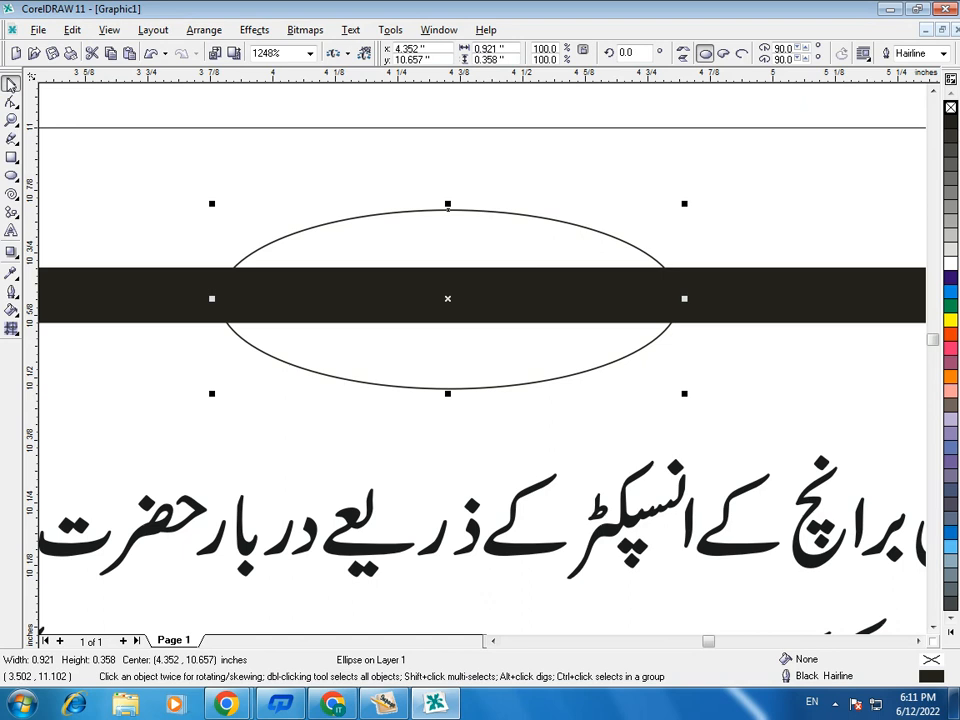
click(950, 263)
- Add the page number 2 as 24-point artistic text and move it into the white ellipse
click(10, 232)
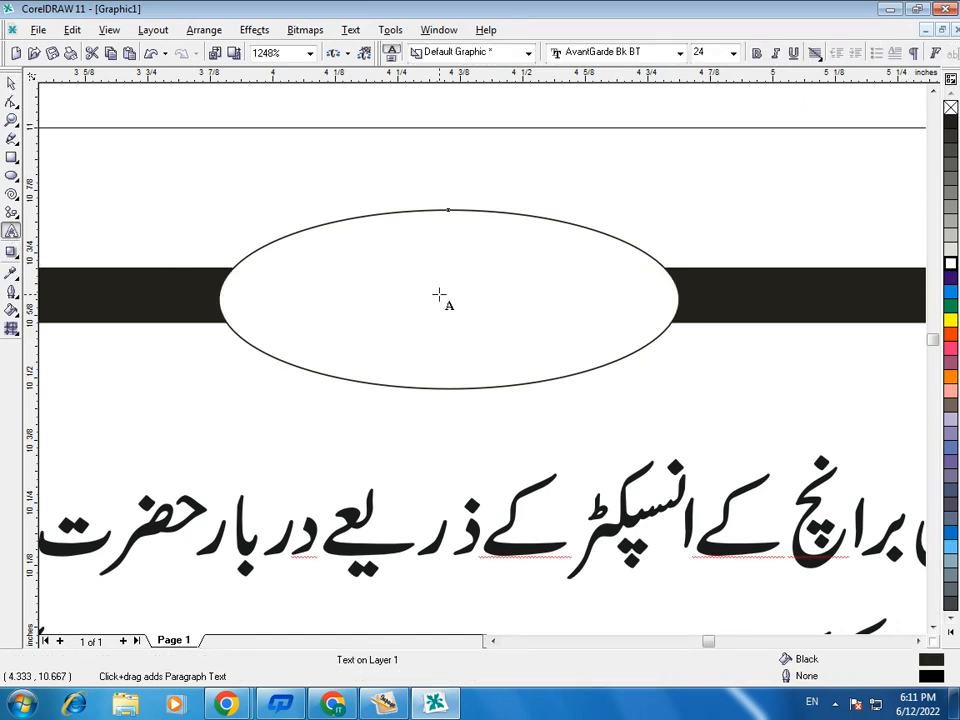
click(482, 418)
text(2)
key(ctrl+space)
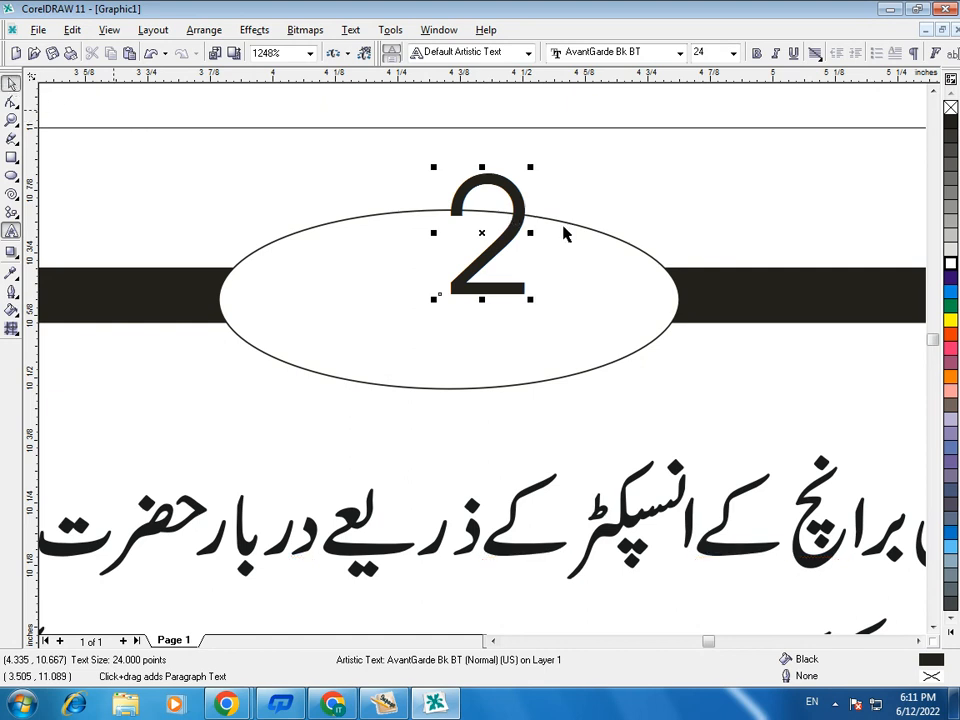
drag(484, 236, 450, 302)
- Change the page number's font to Benguiat Bk BT and centre it again in the ellipse
click(680, 52)
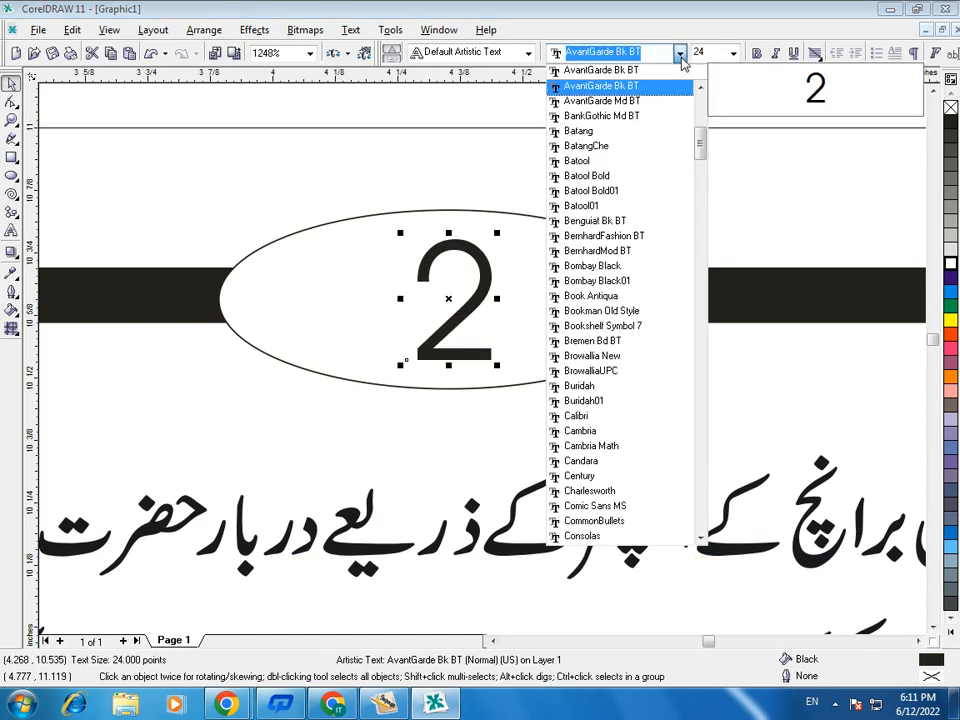
click(594, 222)
drag(481, 299, 2, 717)
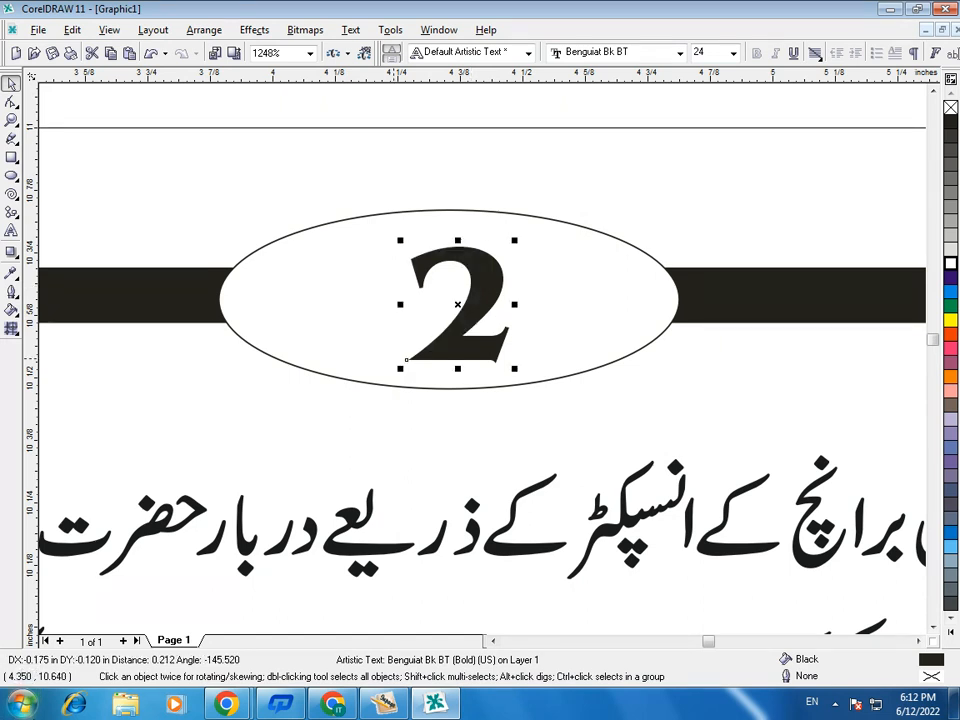
drag(467, 314, 458, 305)
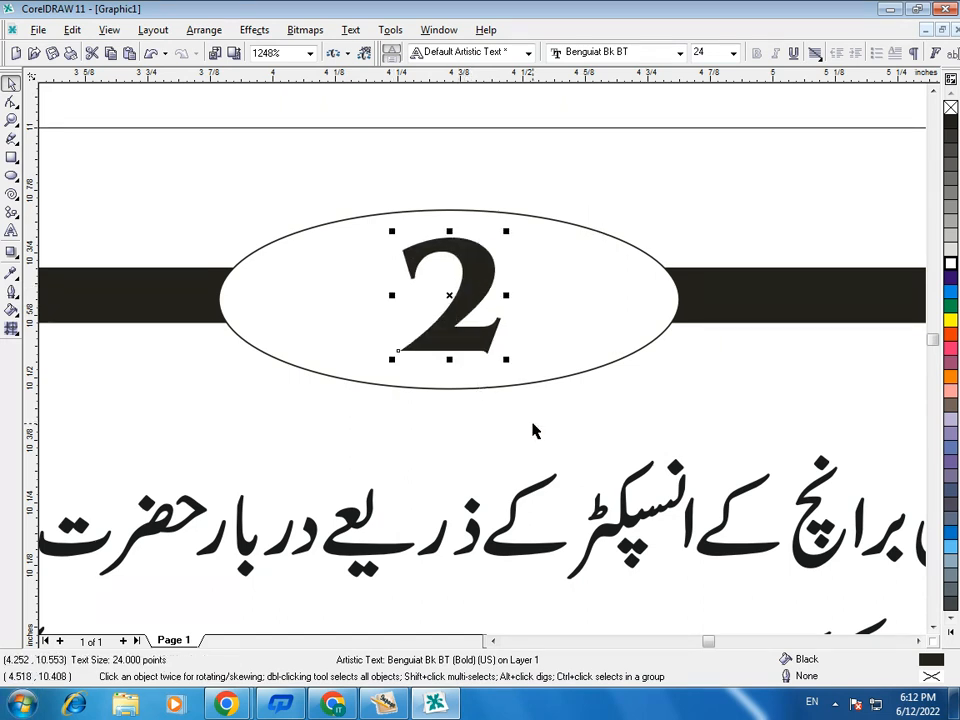
key(F3)
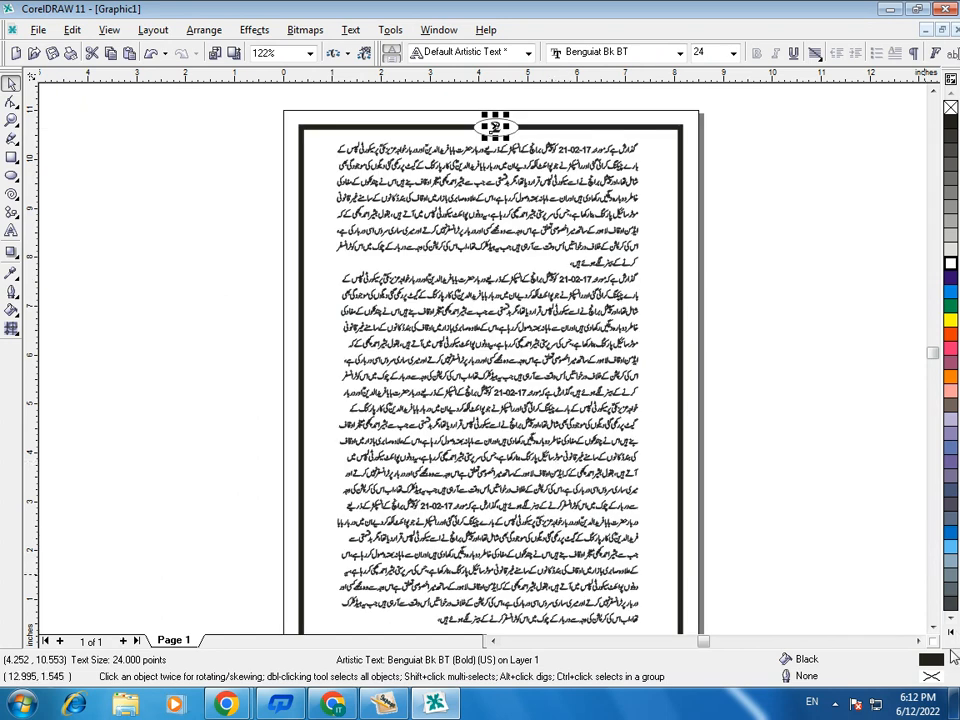
key(F3)
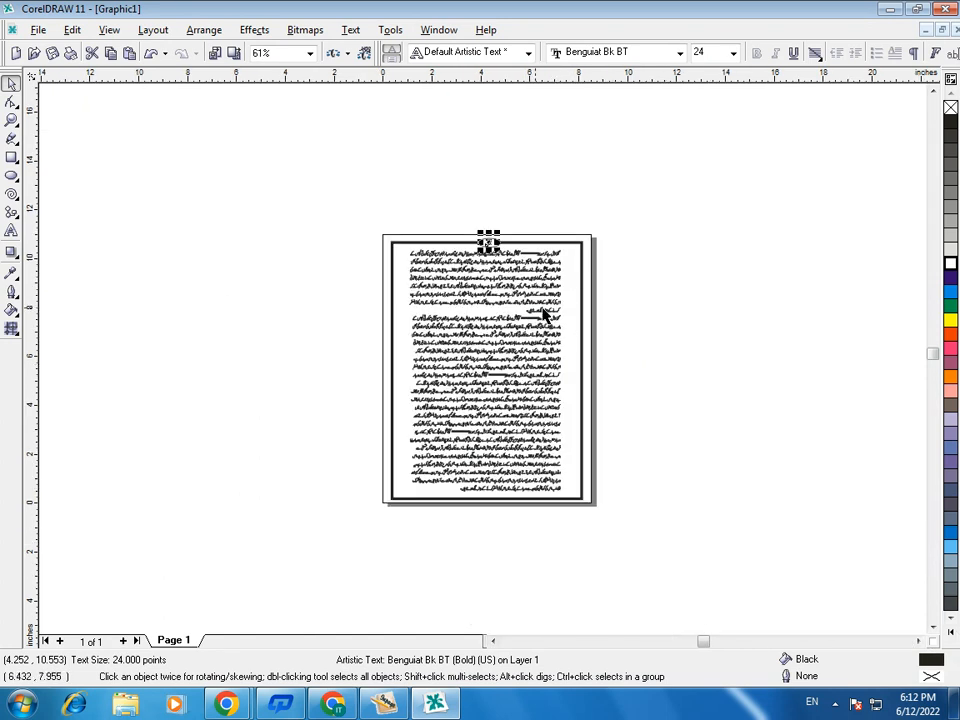
key(z)
drag(375, 233, 601, 502)
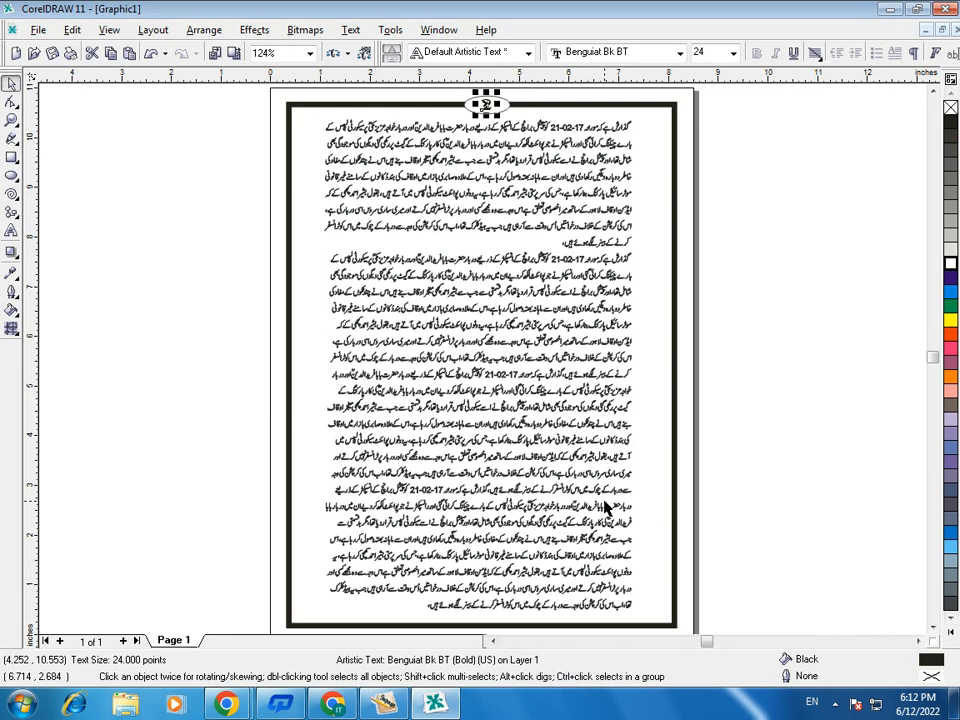
click(690, 427)
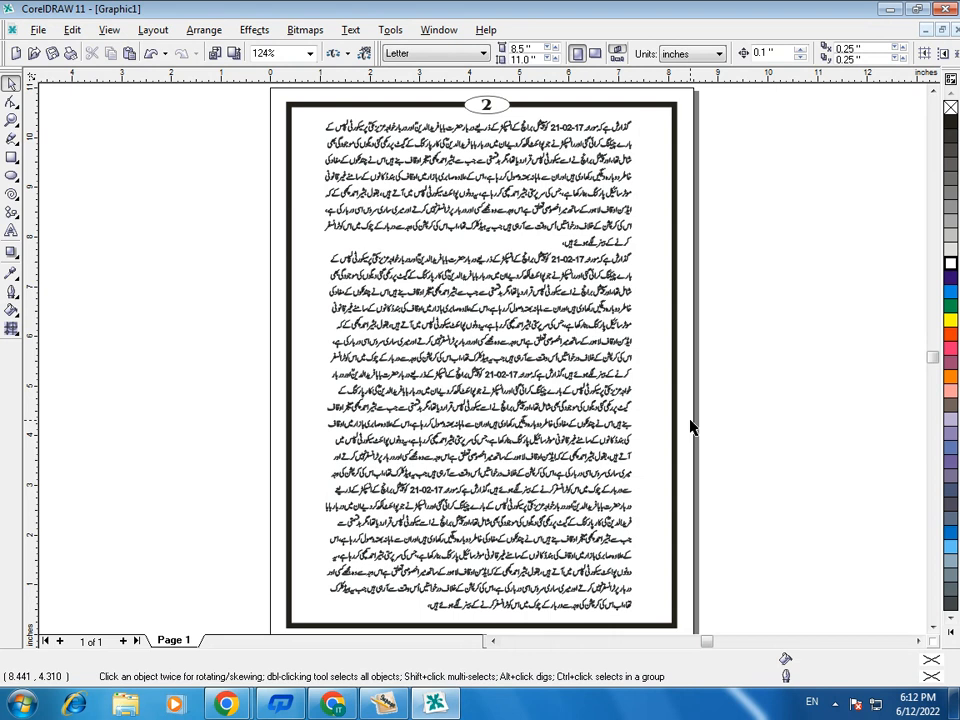
- Switch to InPage and delete the text box holding the Urdu paragraphs
click(383, 704)
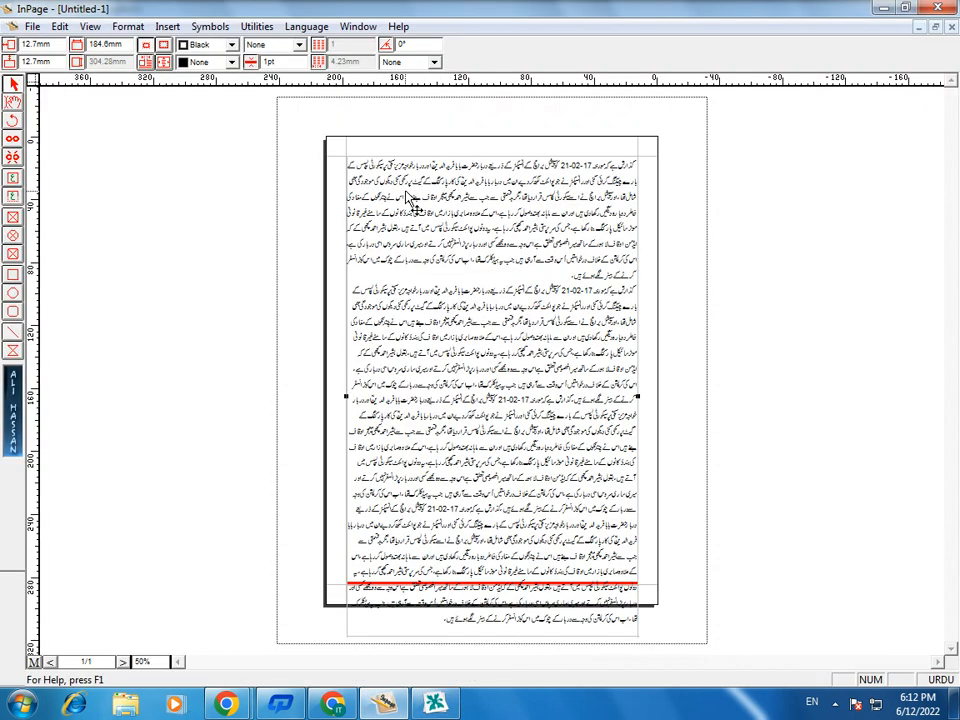
click(13, 101)
click(429, 259)
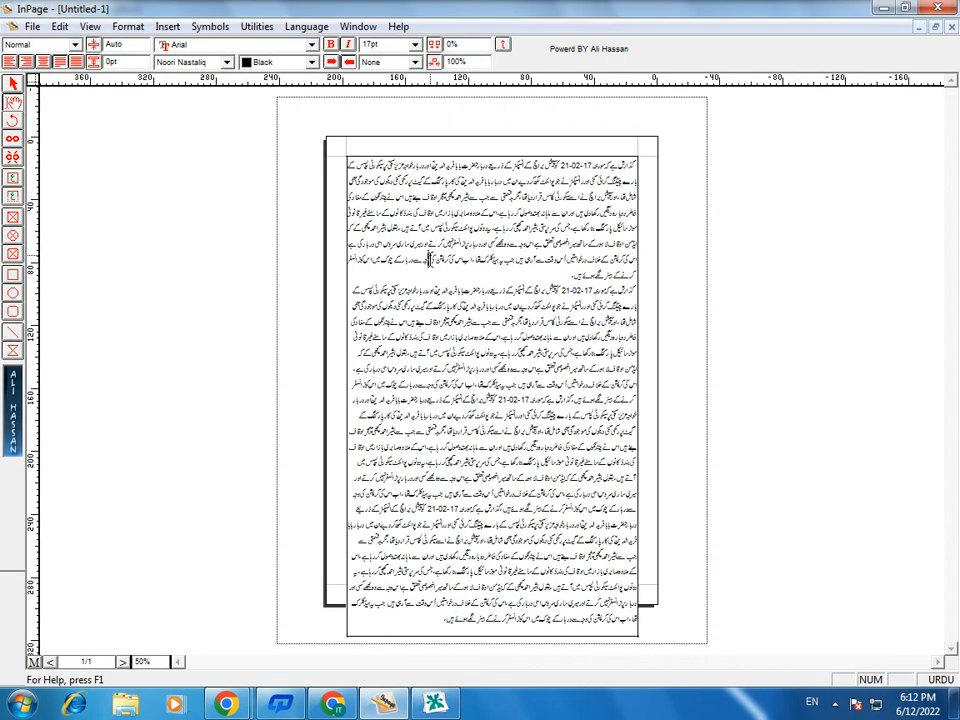
click(11, 85)
click(436, 240)
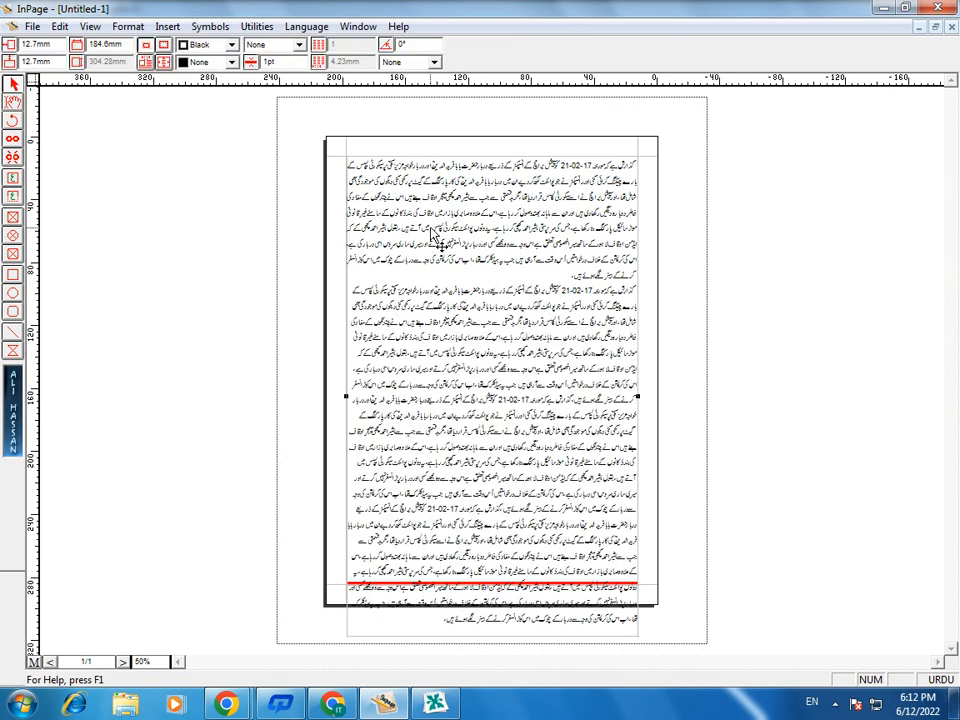
key(Delete)
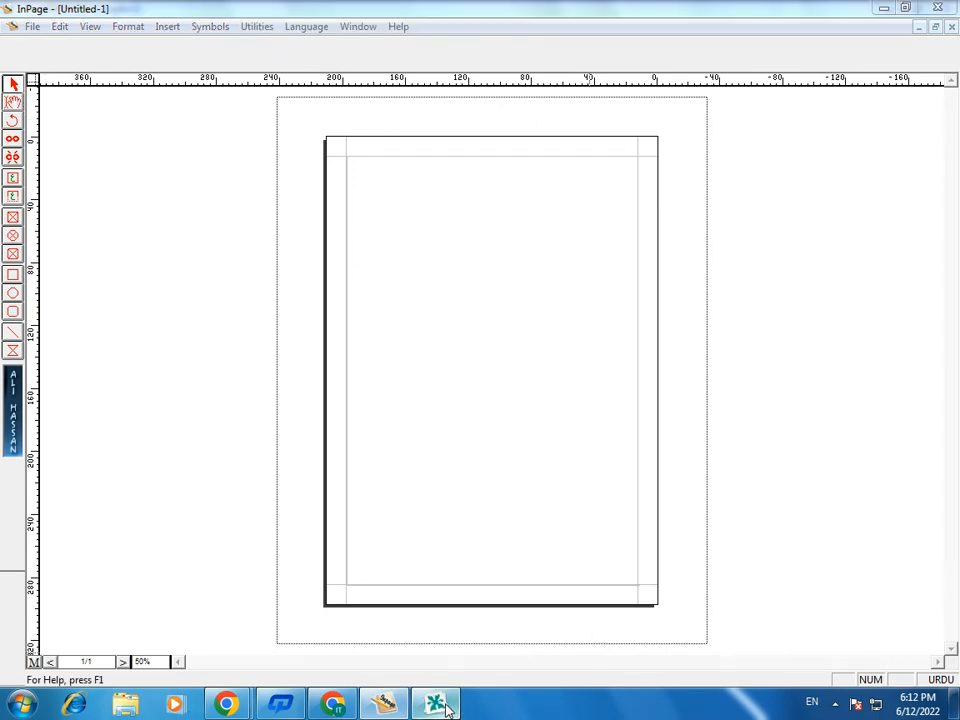
- Switch back to CorelDRAW and start a new blank drawing
key(alt+Tab)
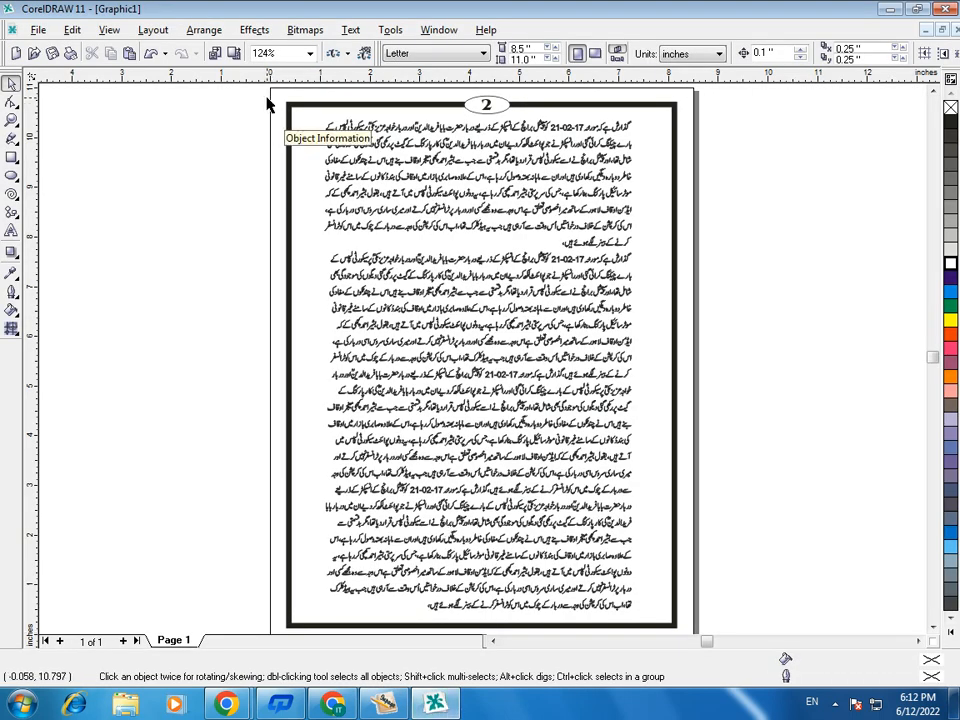
drag(270, 95, 450, 212)
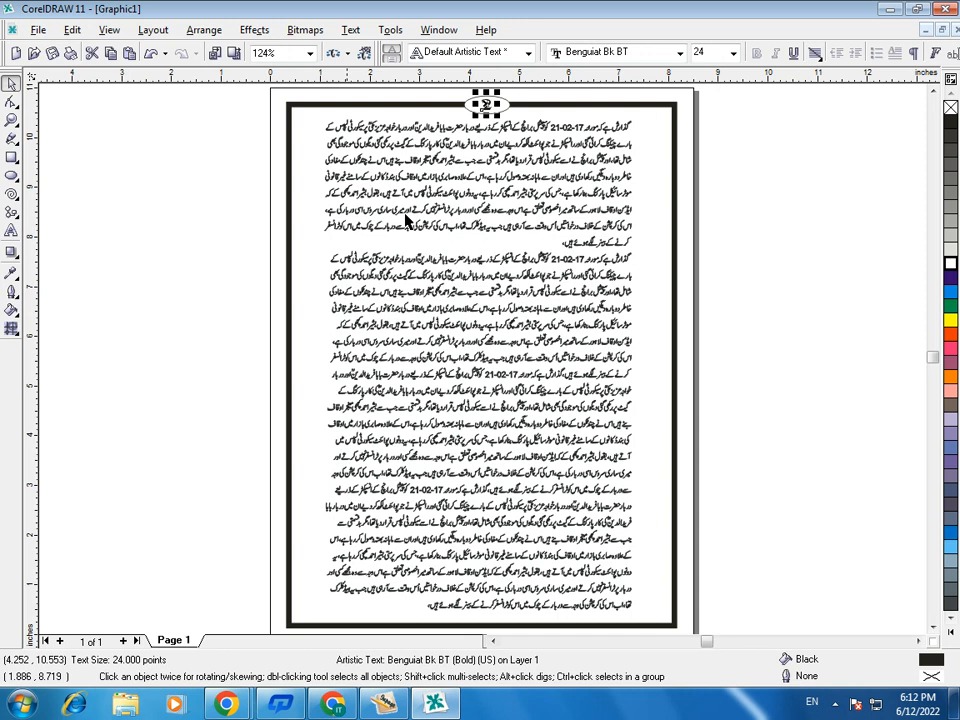
click(266, 93)
click(17, 53)
- In InPage, draw a title text box about 126 mm wide on the empty page and enter دی سمارٹ سکول سسٹم
click(383, 706)
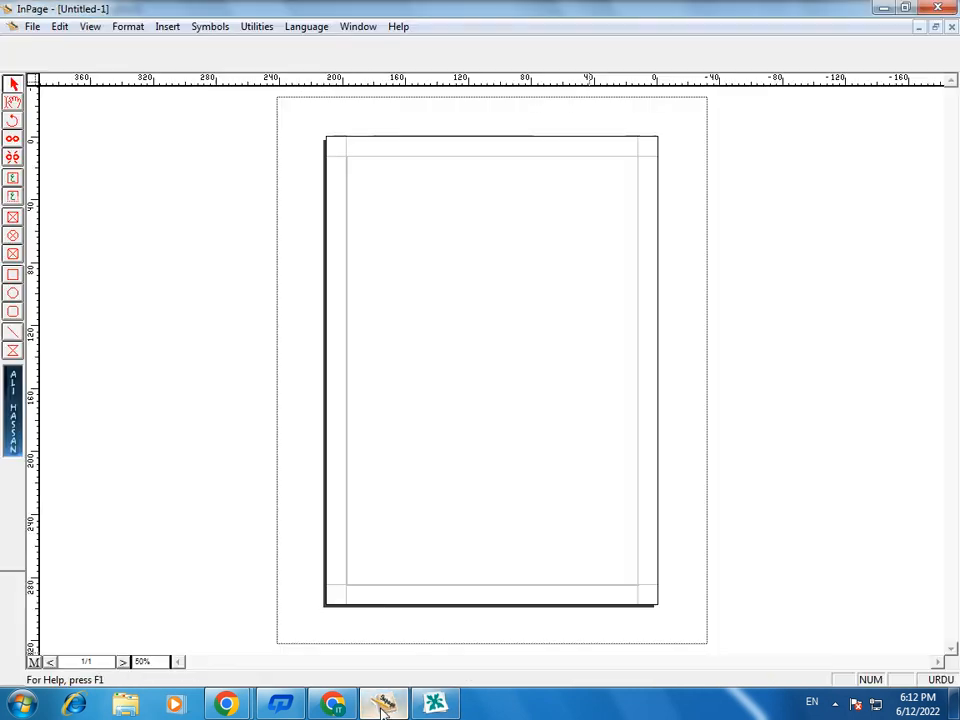
click(13, 198)
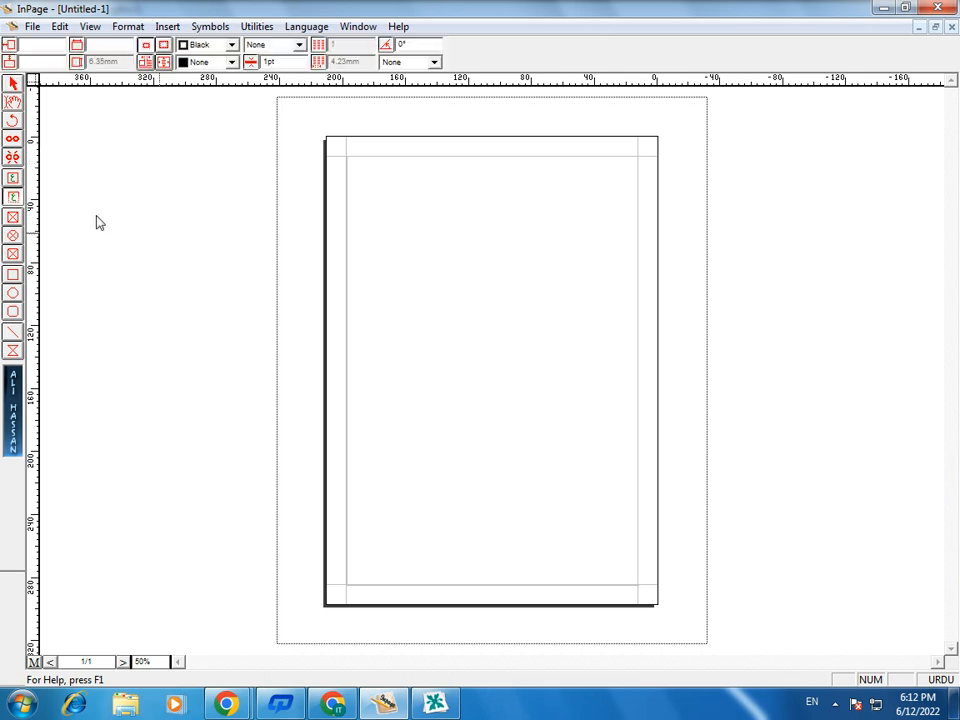
drag(383, 213, 581, 253)
key(ctrl+2)
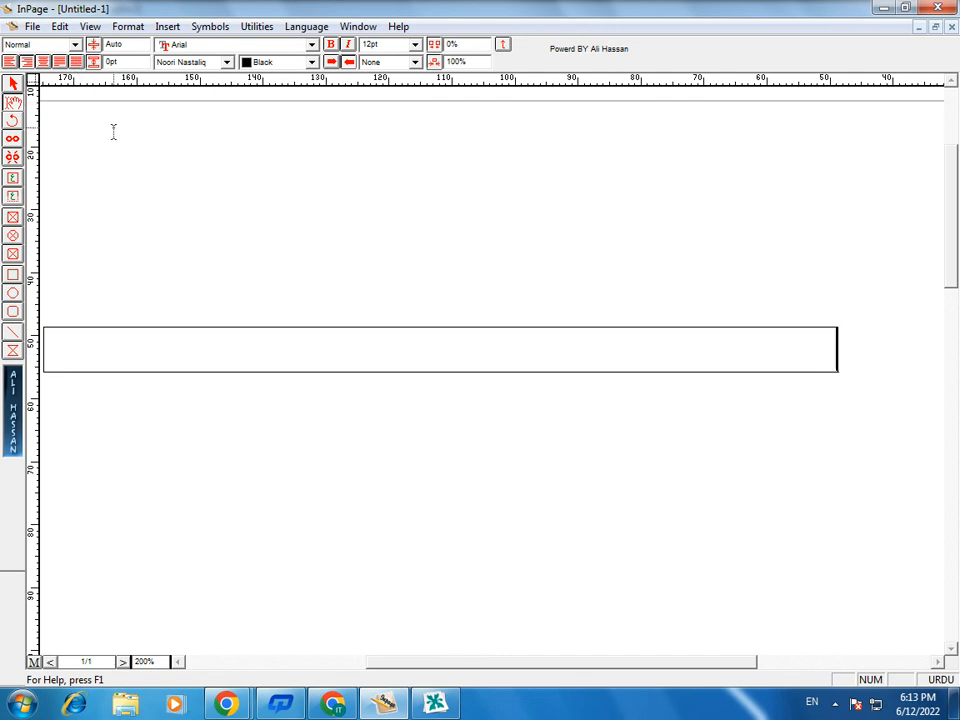
text(م)
key(BackSpace)
text(دی سمارٹ سکول سسٹم)
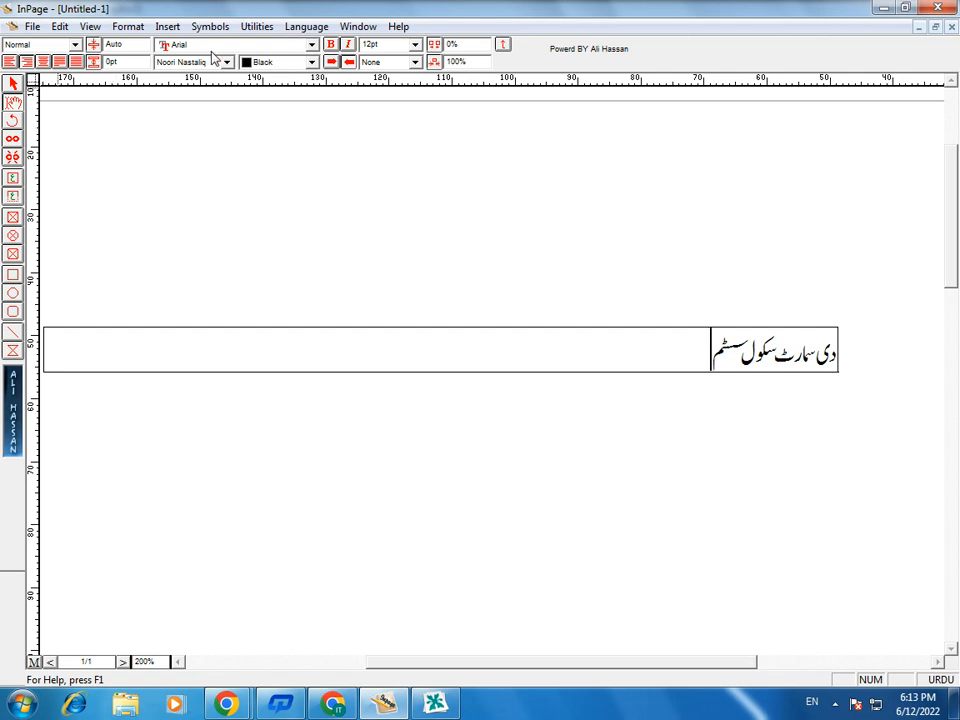
- Copy the Urdu title's text box and paste it into the blank CorelDRAW drawing
click(13, 85)
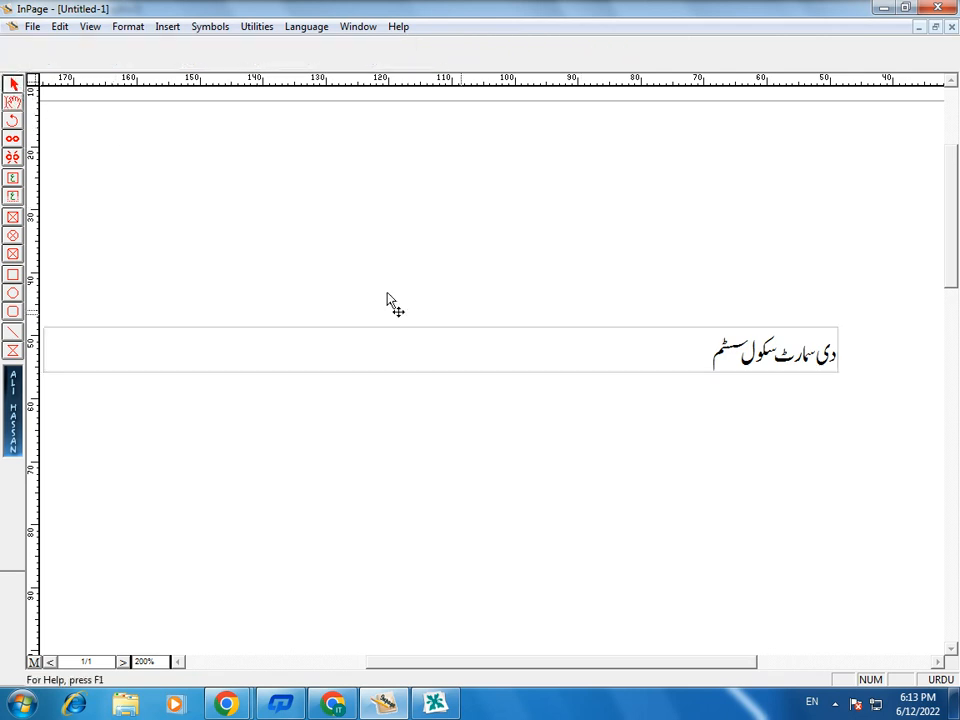
click(672, 370)
right_click(671, 366)
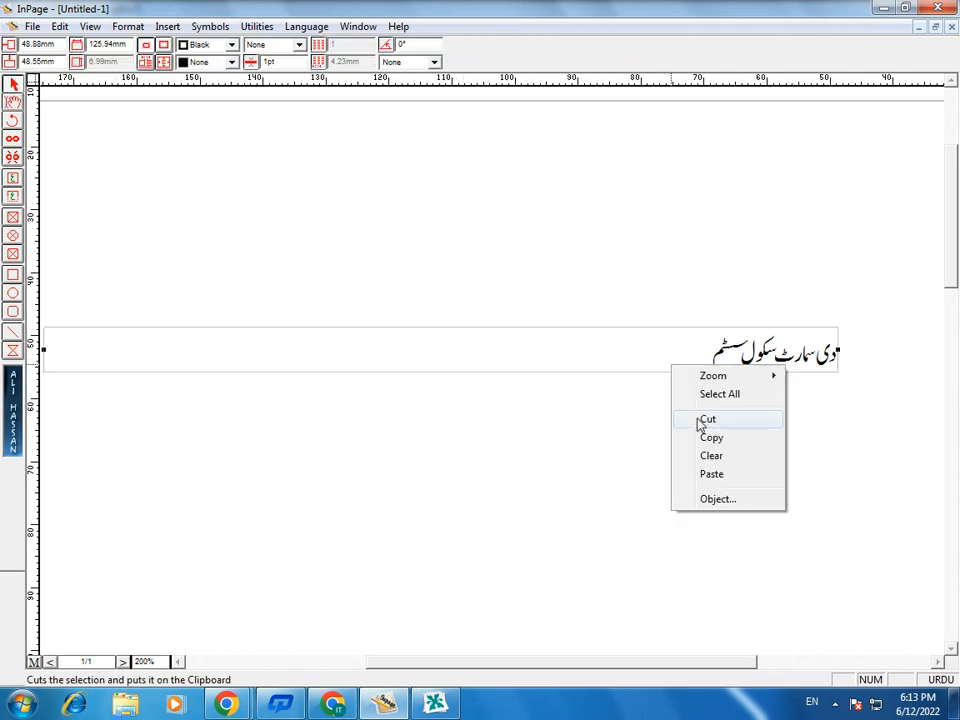
click(714, 438)
click(455, 713)
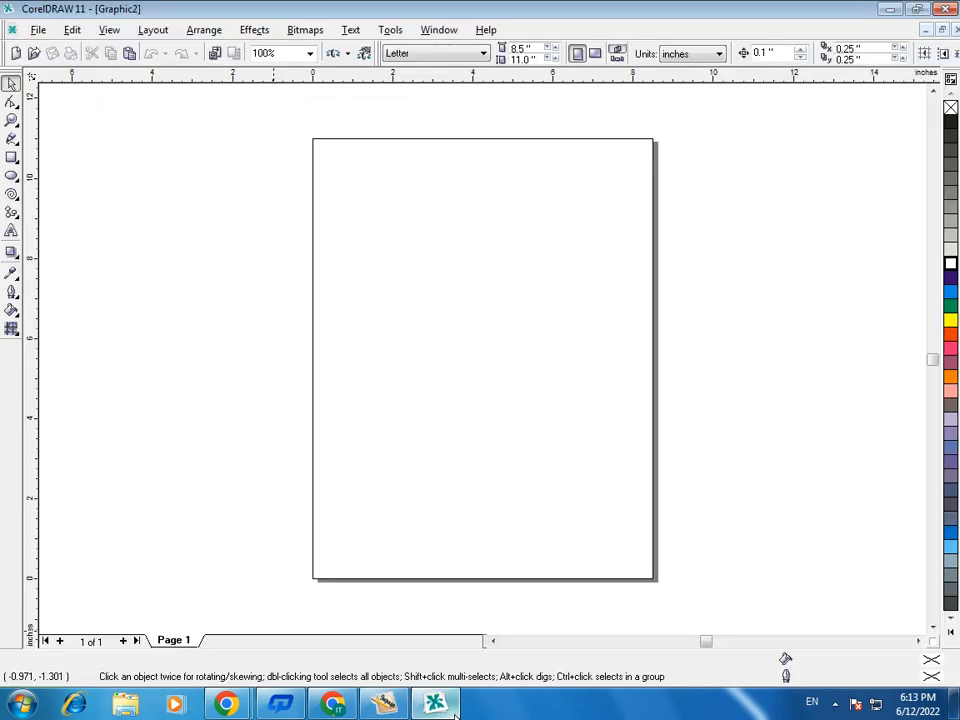
right_click(457, 313)
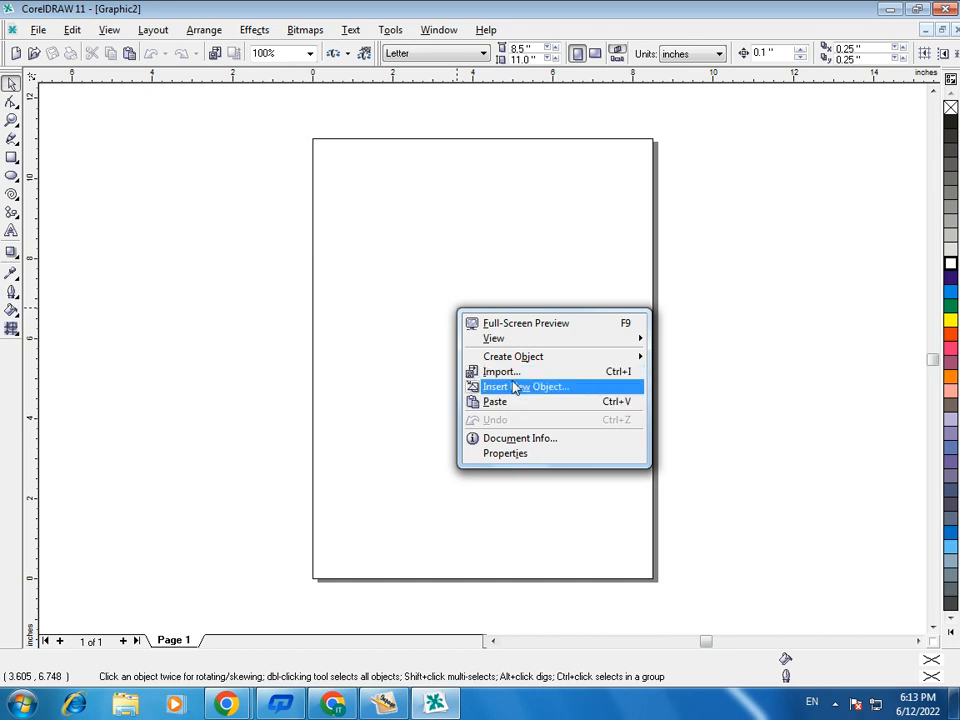
click(497, 402)
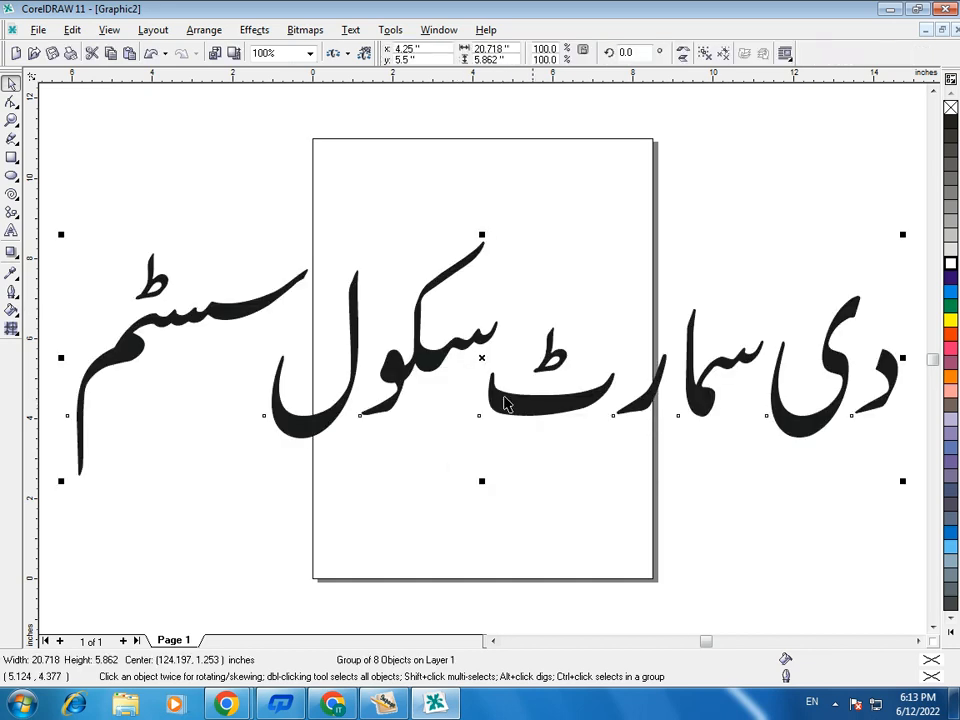
- Scale the pasted title to about 7.47 × 2.11 inches and centre it across the upper part of the page
drag(900, 483, 499, 363)
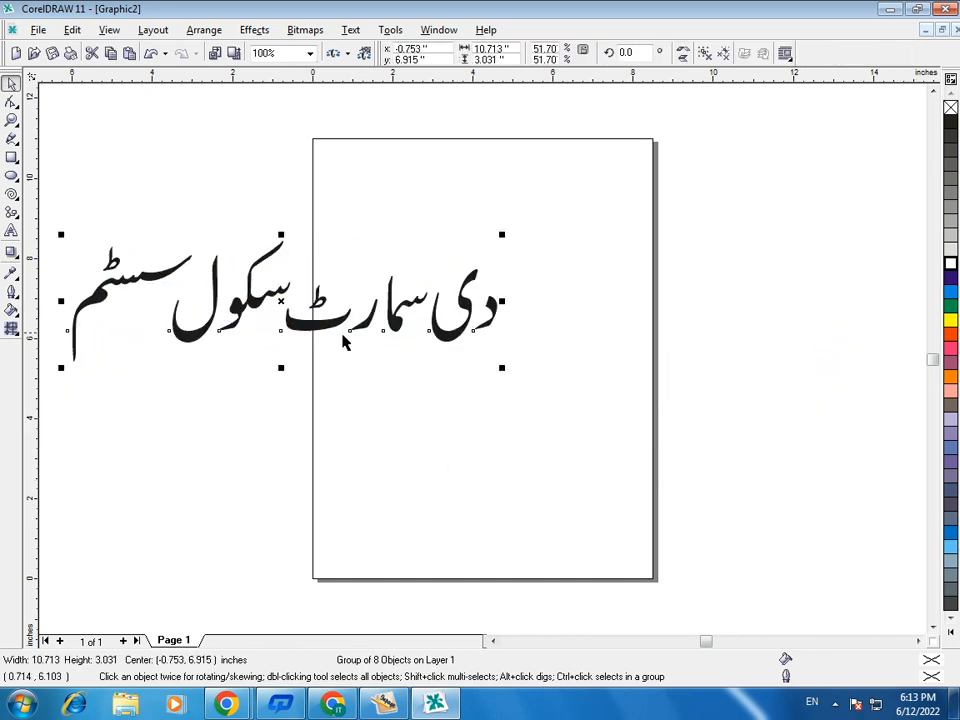
drag(266, 308, 512, 218)
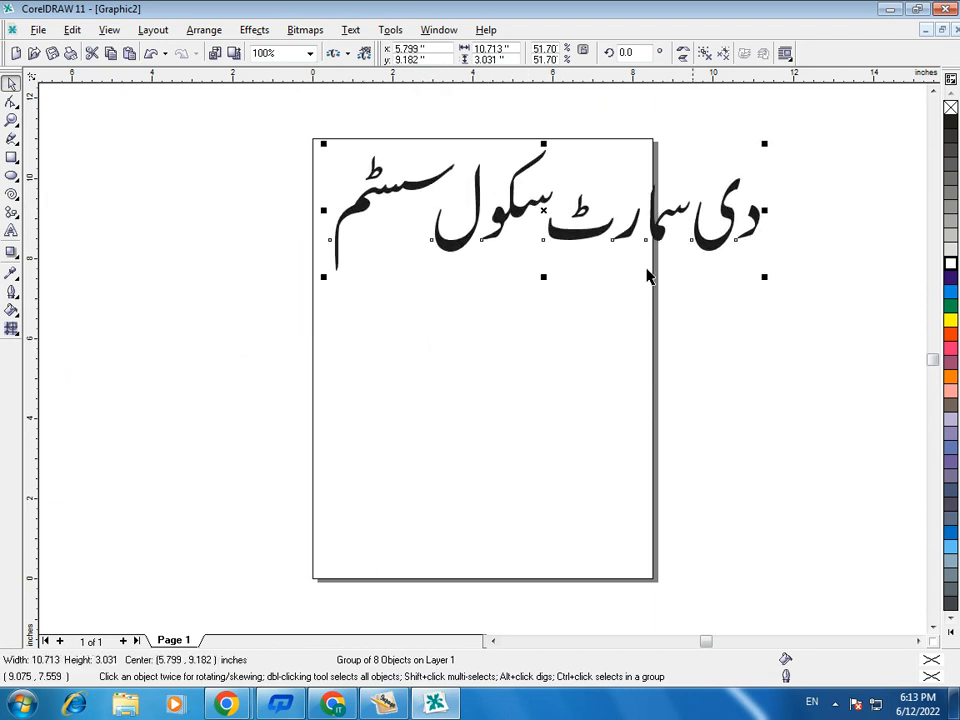
drag(763, 280, 633, 238)
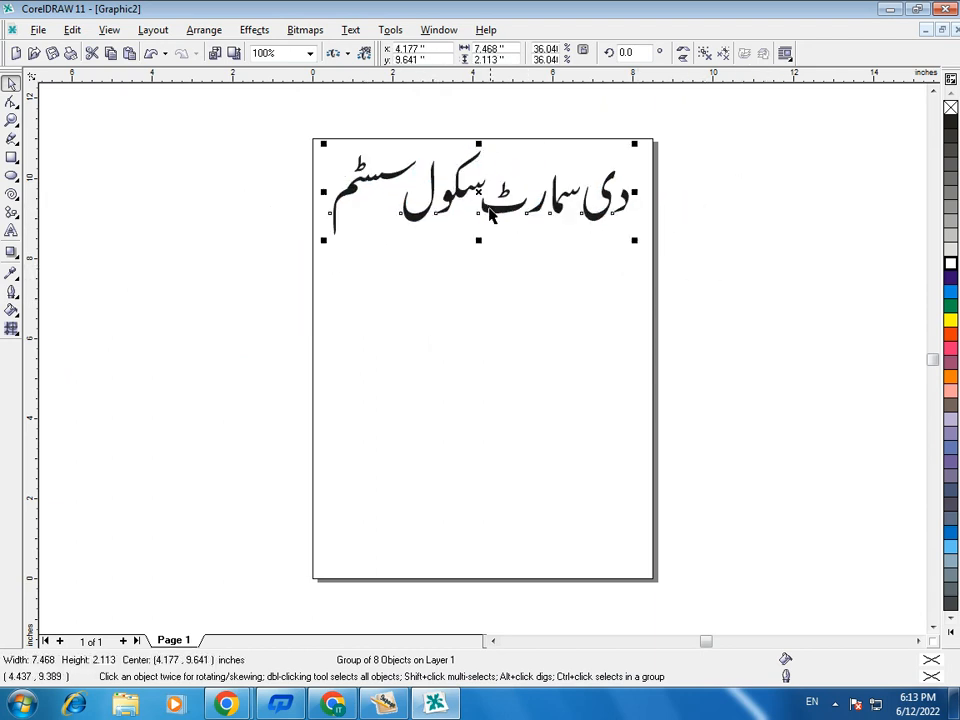
drag(480, 188, 491, 191)
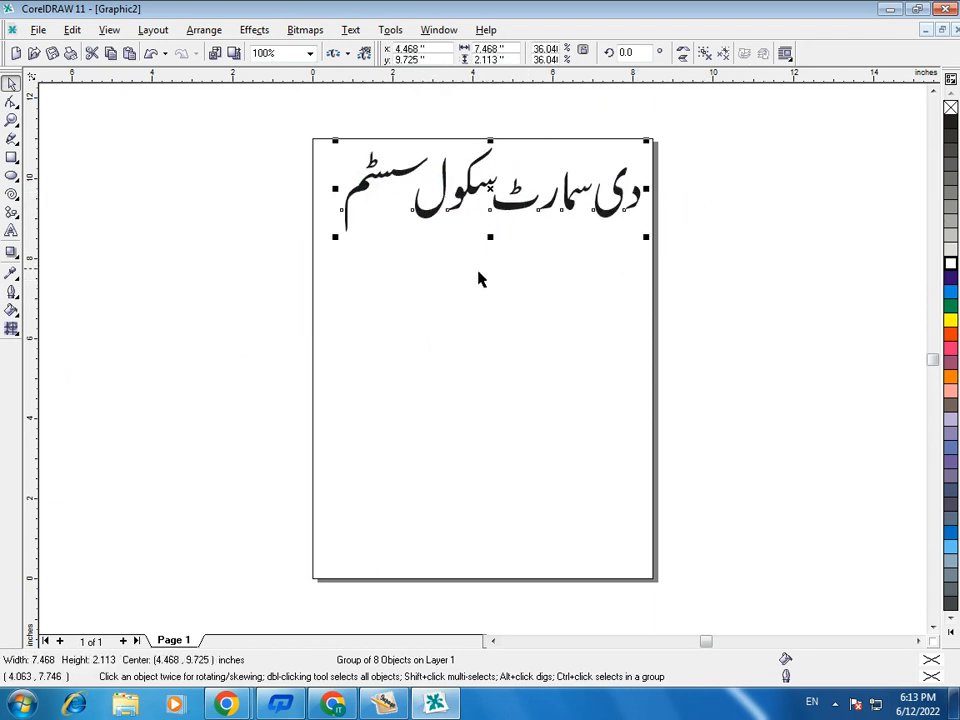
key(F2)
drag(313, 124, 705, 278)
click(447, 437)
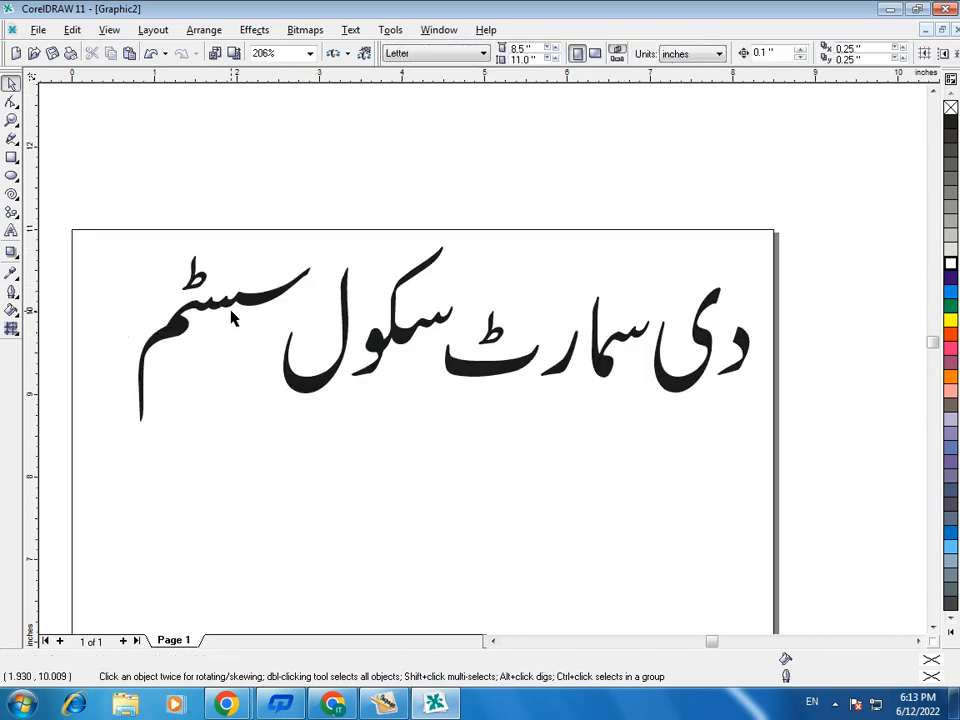
drag(249, 299, 232, 299)
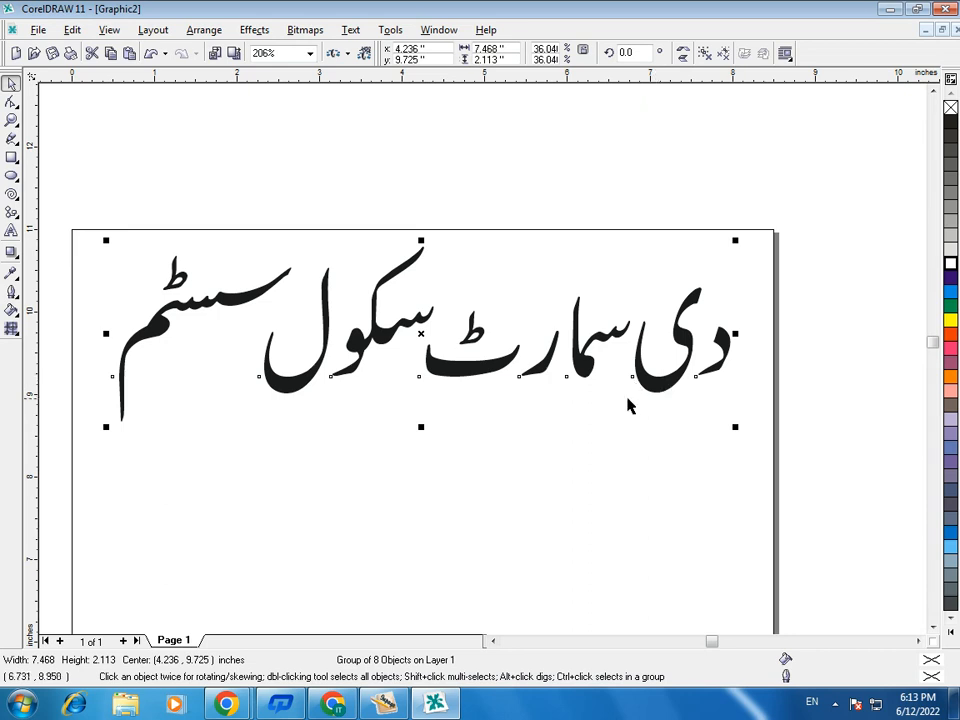
- Ungroup the pasted Urdu title into its separate letter pieces and clear the selection
click(497, 521)
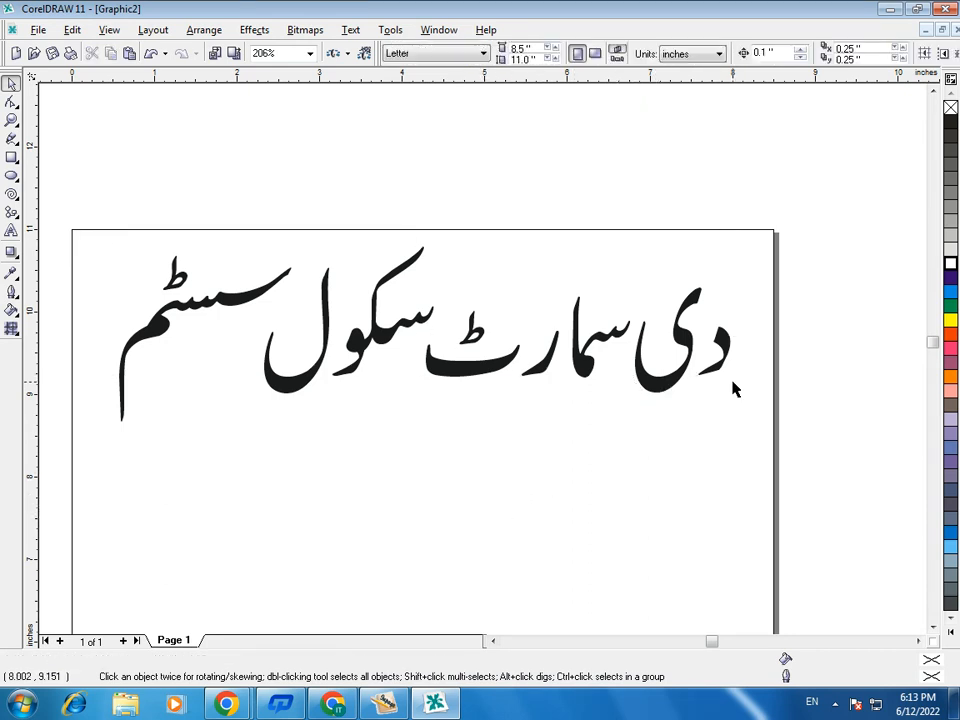
click(497, 377)
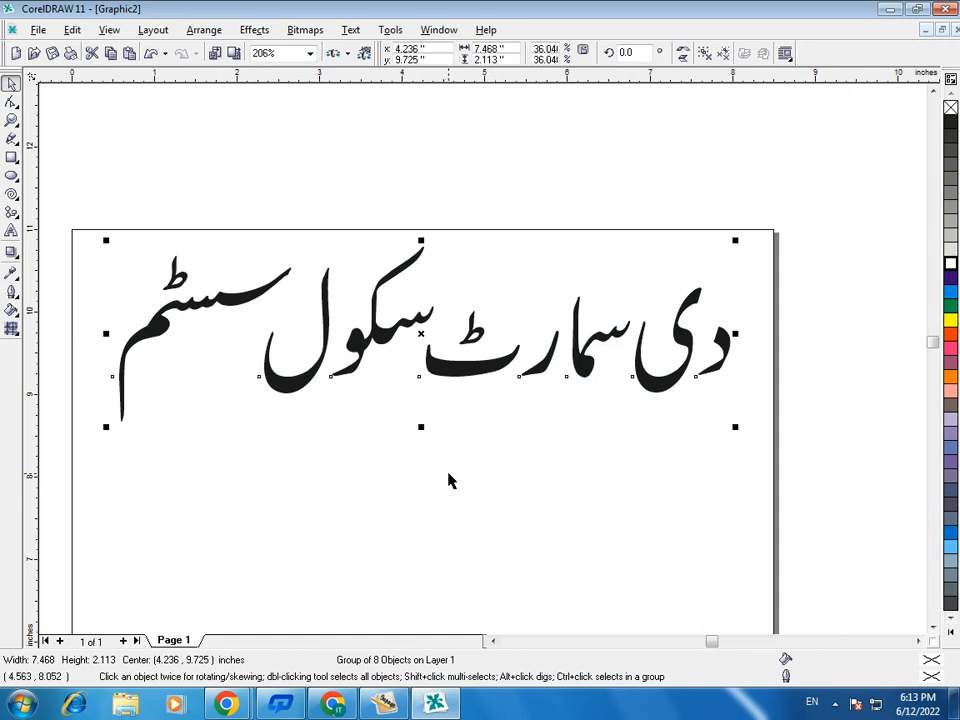
right_click(375, 341)
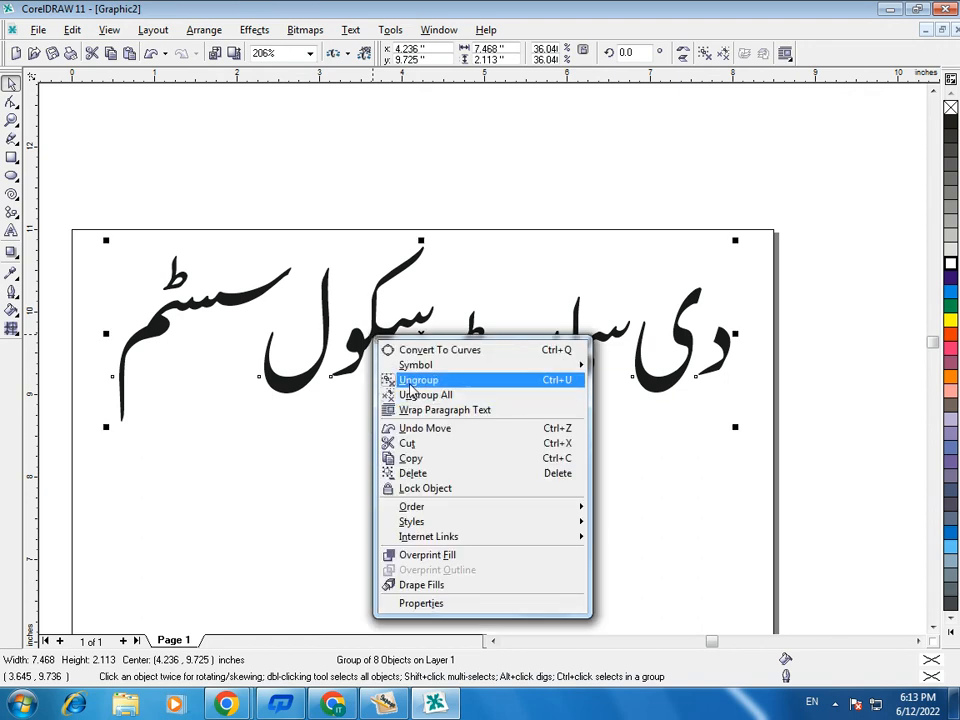
click(555, 381)
click(450, 450)
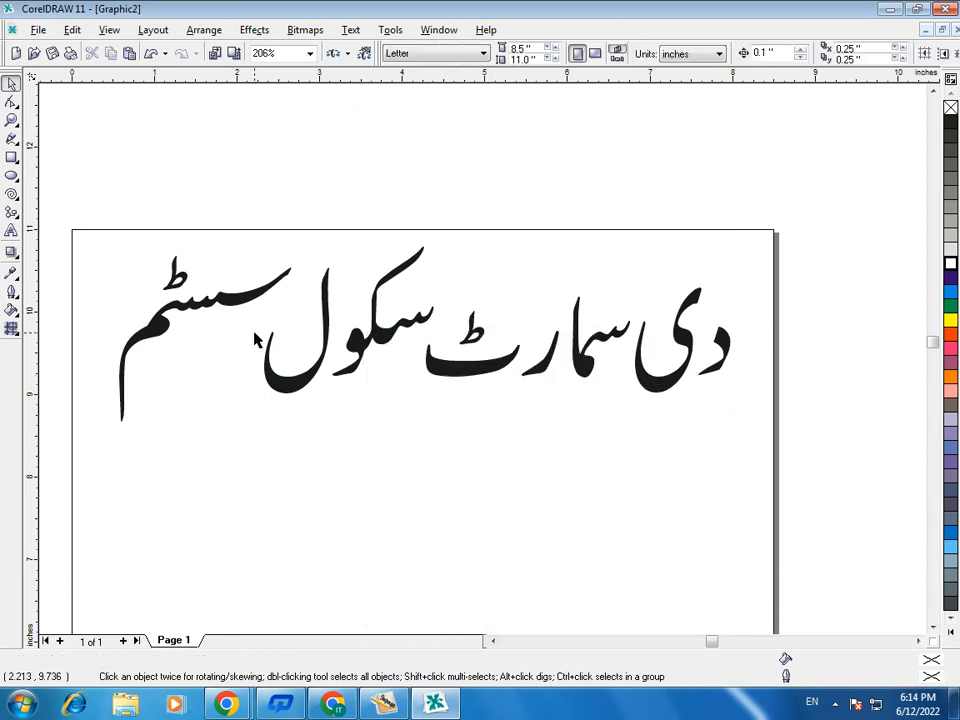
- Select each letter piece of the title in turn to examine how the ungrouped text is divided
click(256, 307)
click(285, 366)
click(422, 362)
click(441, 370)
click(544, 364)
click(588, 367)
click(679, 379)
click(723, 360)
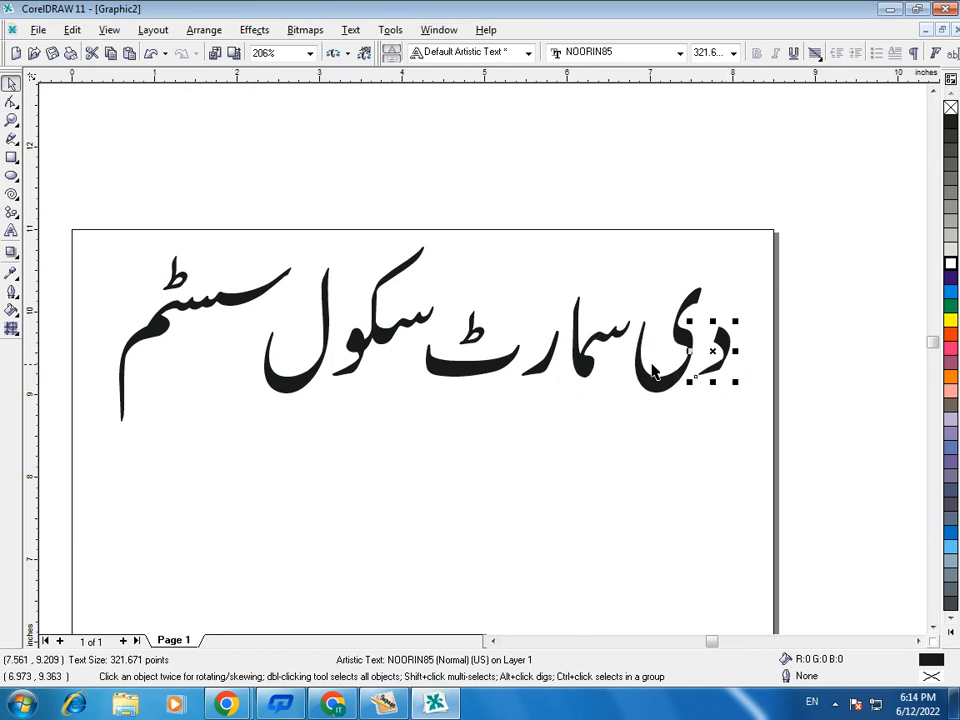
- Tighten the title's spacing by shifting the سکول and سسٹم pieces up and to the right and moving the pieces of دی سمار closer together
drag(388, 343, 405, 335)
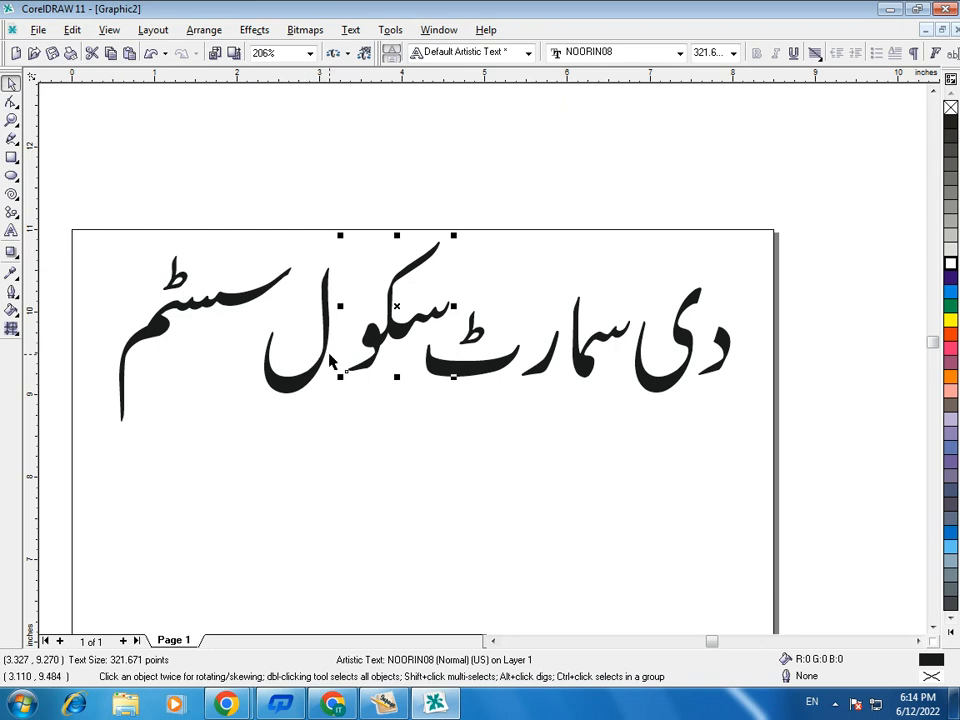
drag(325, 355, 345, 346)
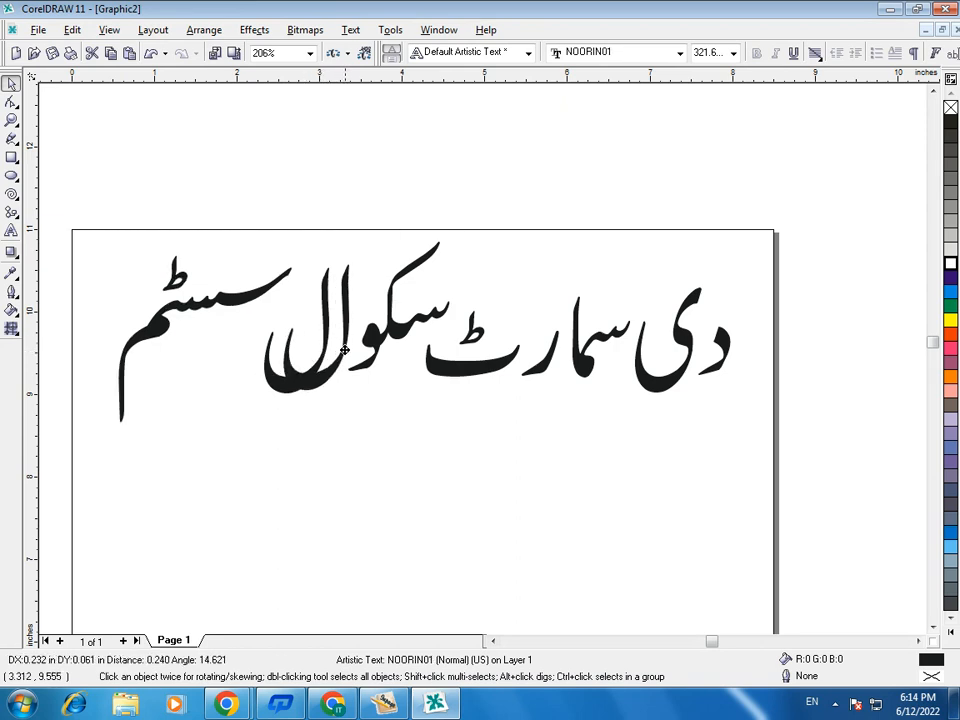
drag(224, 299, 284, 279)
drag(549, 364, 567, 378)
drag(648, 400, 630, 387)
drag(718, 374, 696, 377)
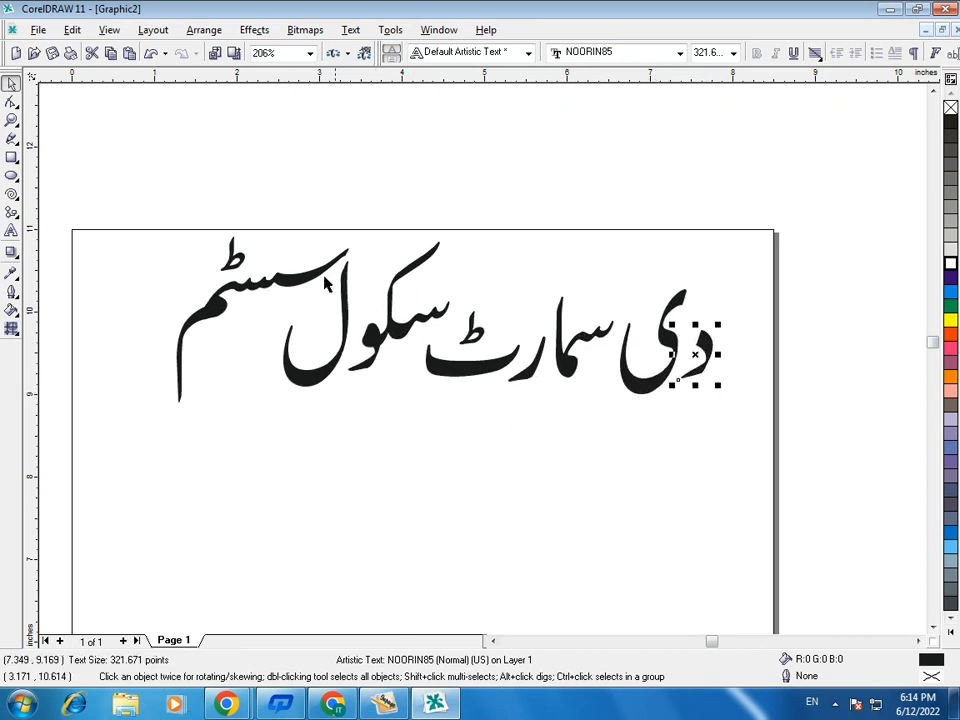
drag(133, 176, 467, 484)
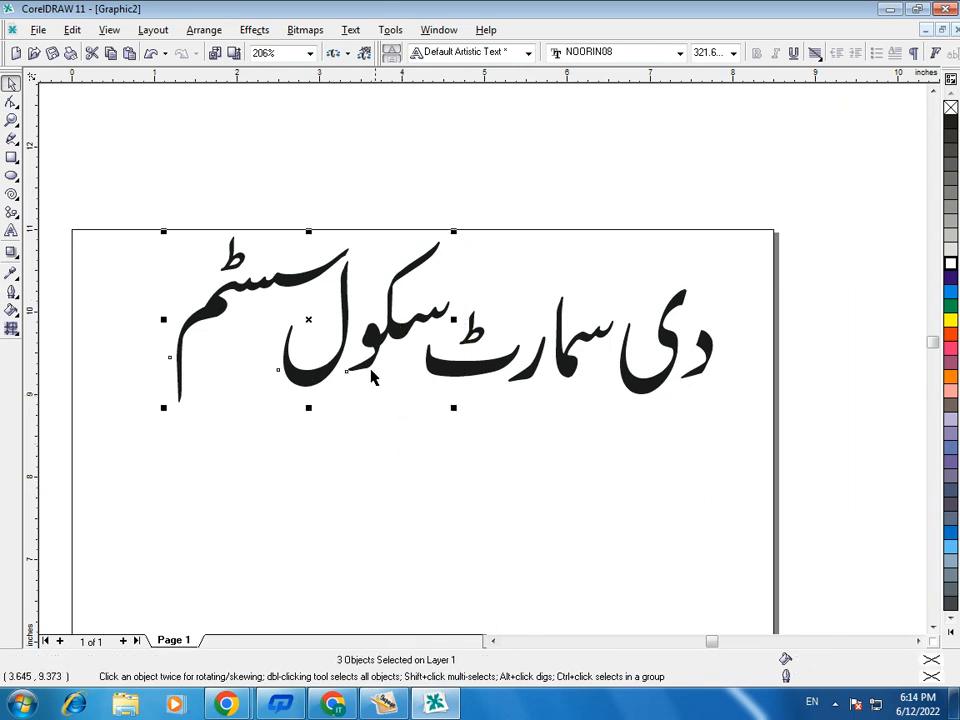
drag(370, 340, 380, 340)
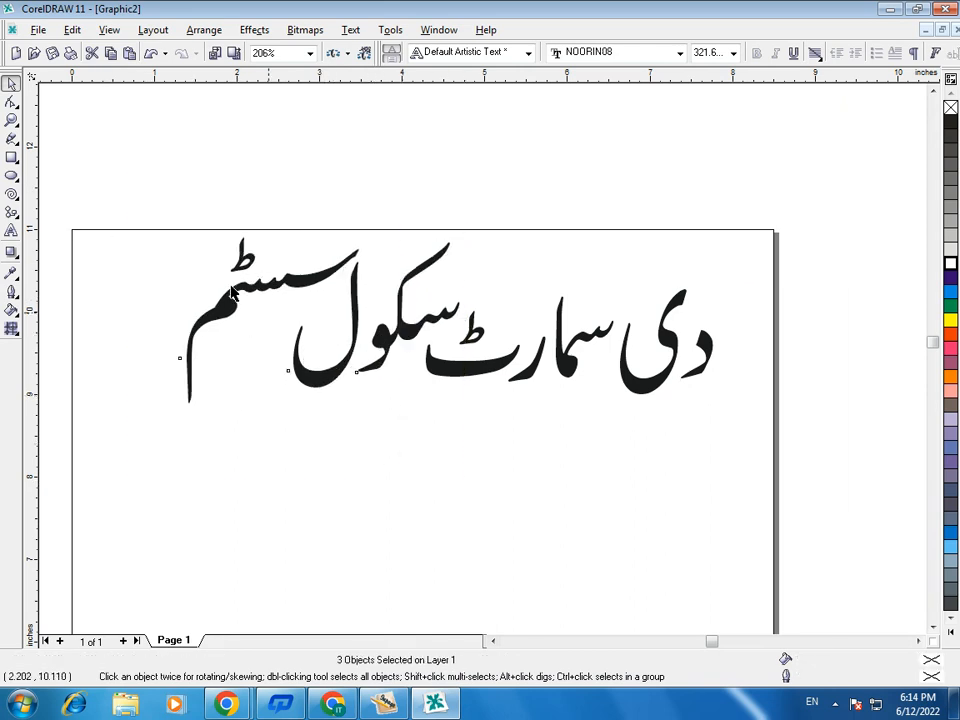
- Select all eight letter pieces of the rearranged title and group them again
drag(111, 204, 754, 475)
click(690, 479)
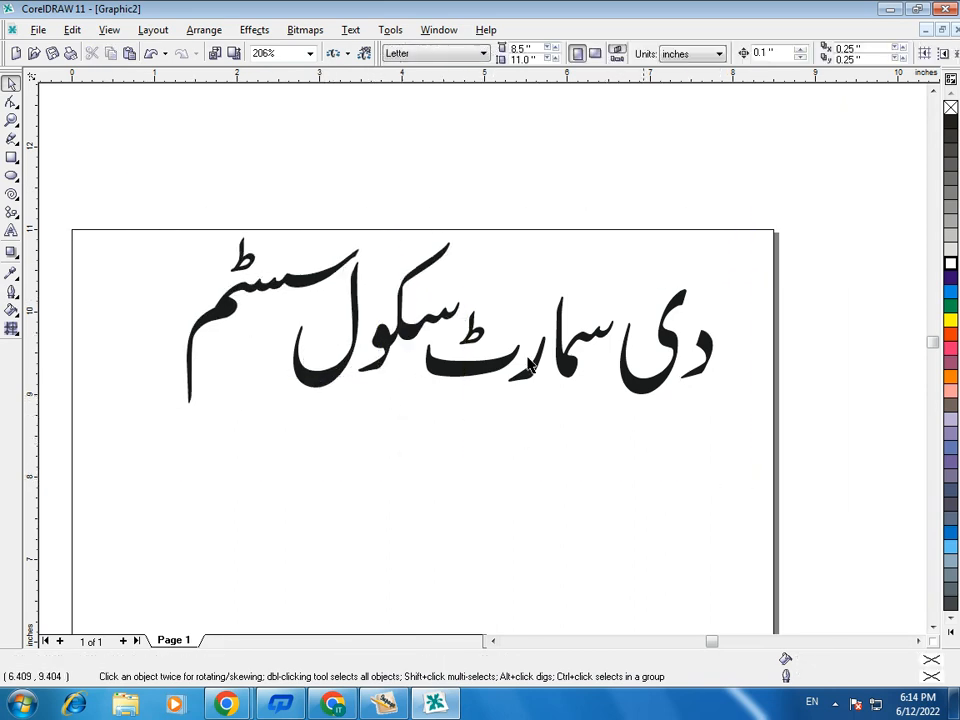
drag(134, 196, 801, 506)
right_click(575, 356)
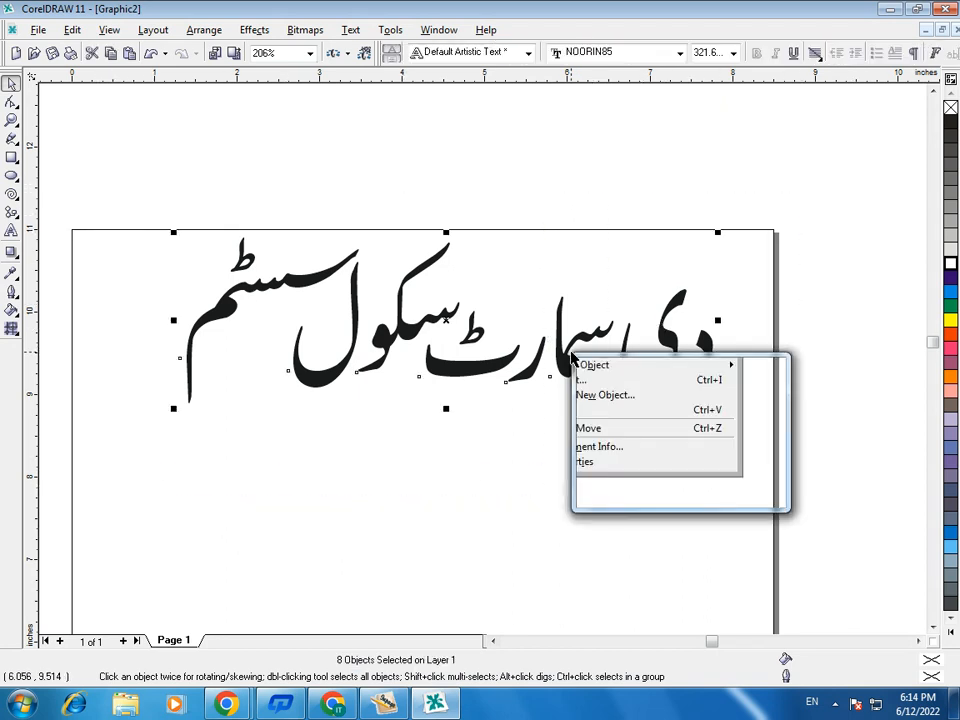
mouse_move(600, 401)
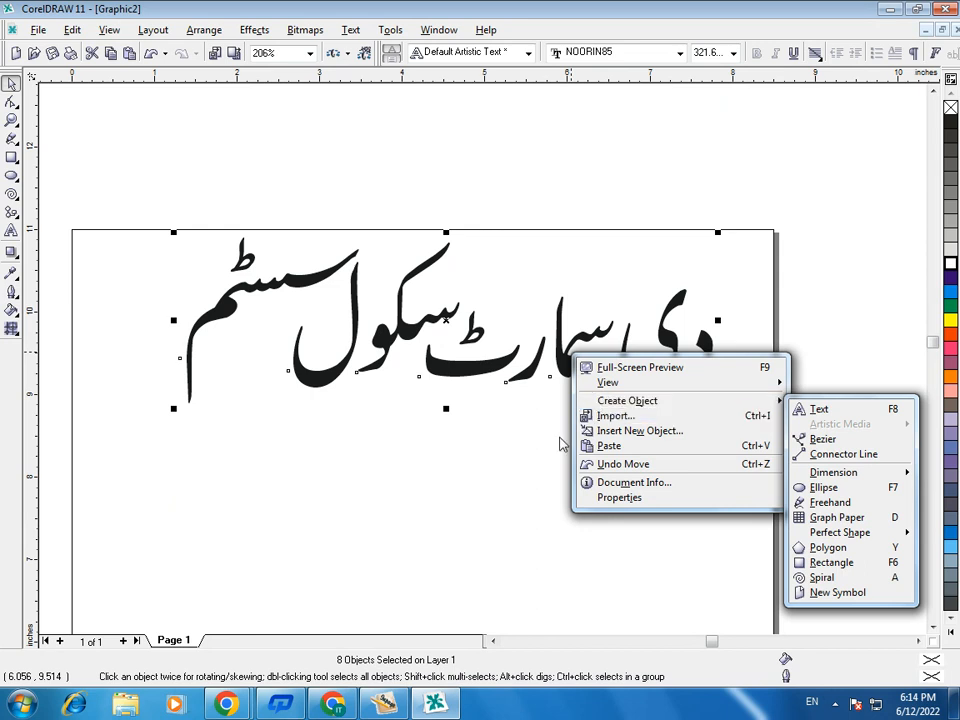
click(525, 456)
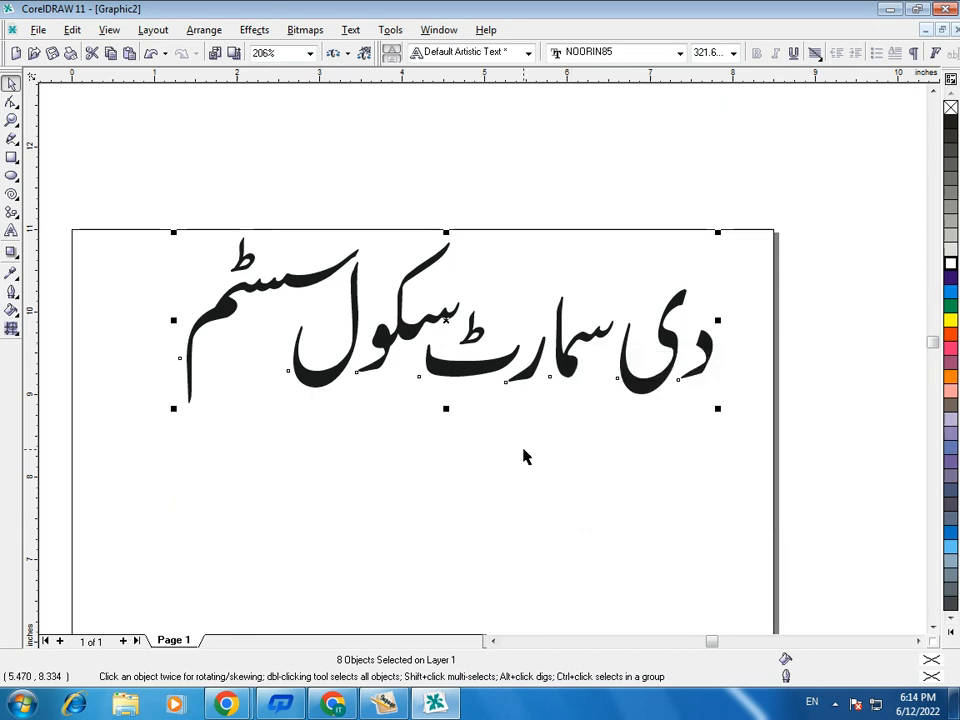
key(ctrl+g)
click(523, 456)
- Enlarge the regrouped title to about 7.15 × 2.22 inches and centre it across the upper part of the page
mouse_move(500, 370)
mouse_down()
mouse_move(472, 362)
mouse_move(505, 368)
mouse_up()
drag(189, 414, 134, 440)
drag(456, 387, 445, 394)
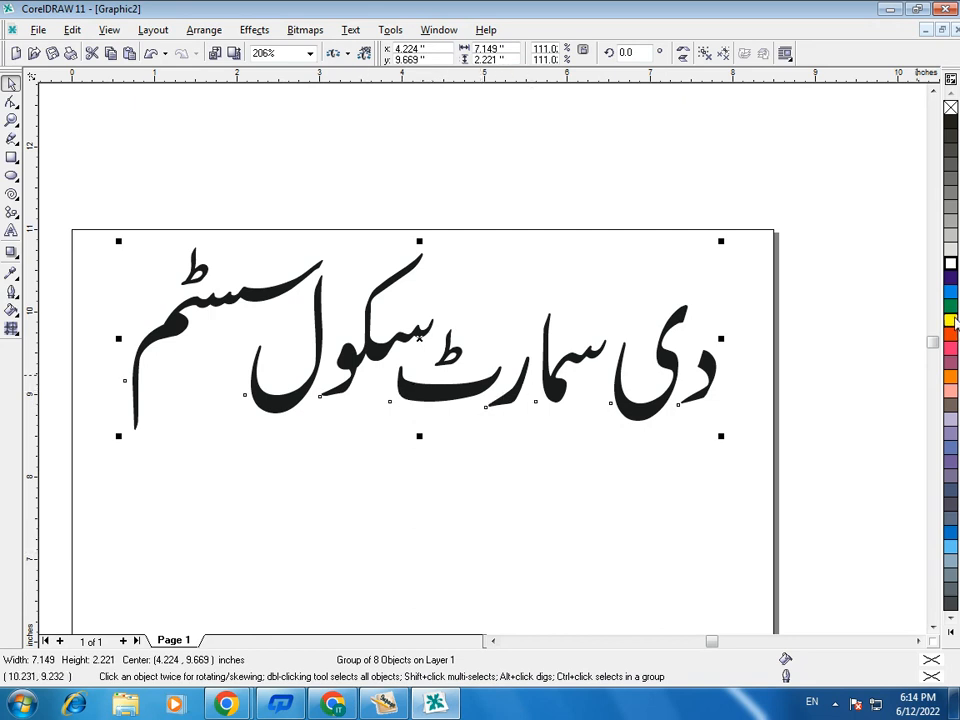
- Try several fill colours on the title, including dark blue, white and green, and settle on yellow
click(951, 320)
click(951, 291)
click(951, 278)
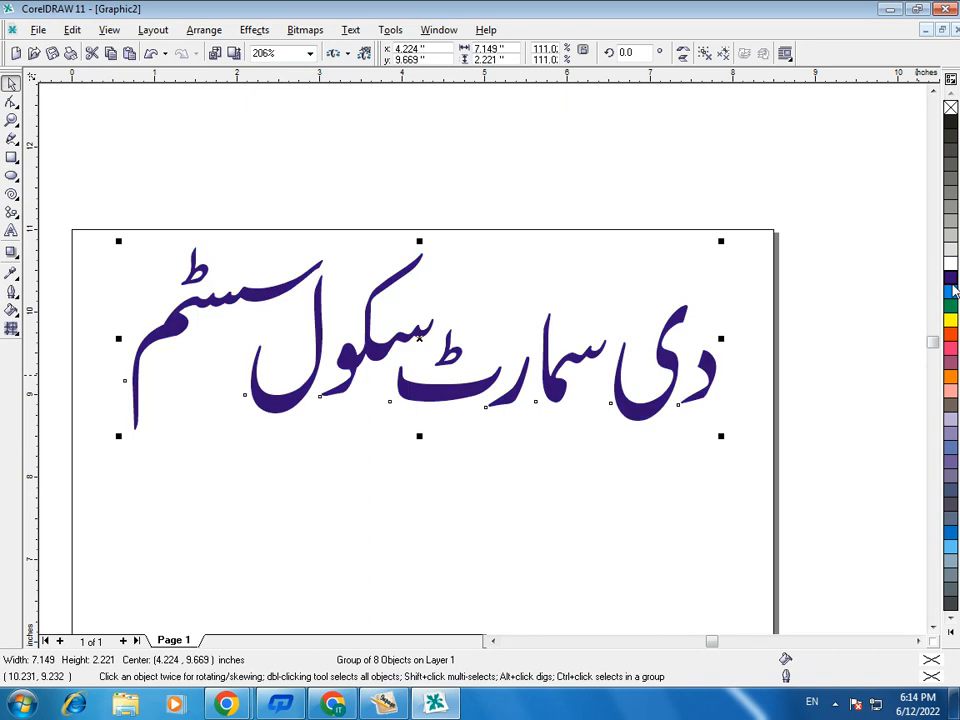
click(951, 320)
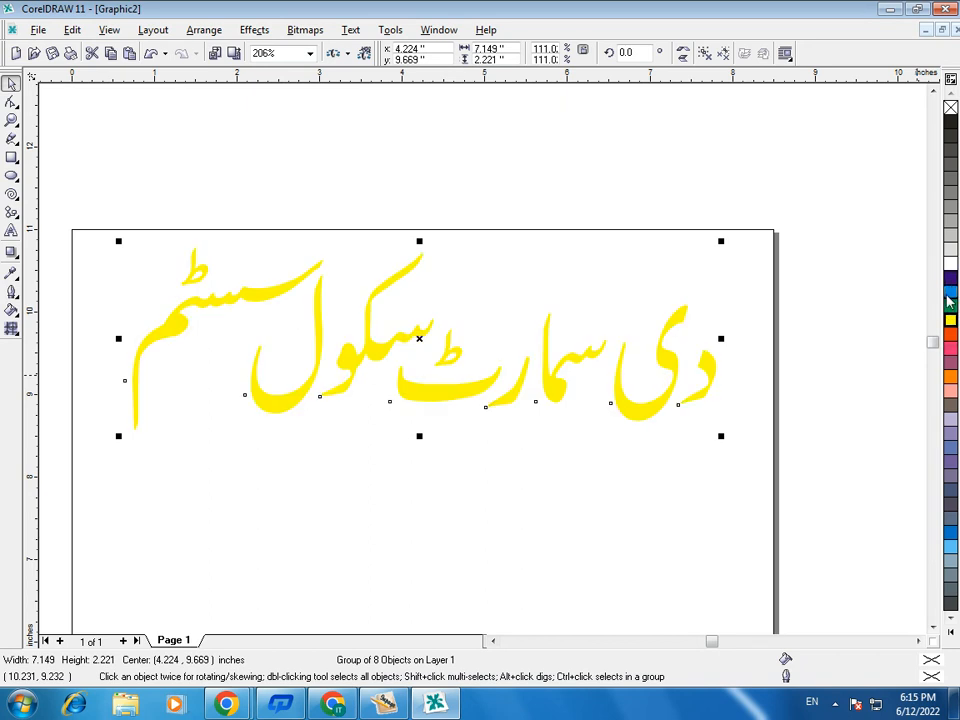
click(951, 278)
click(951, 264)
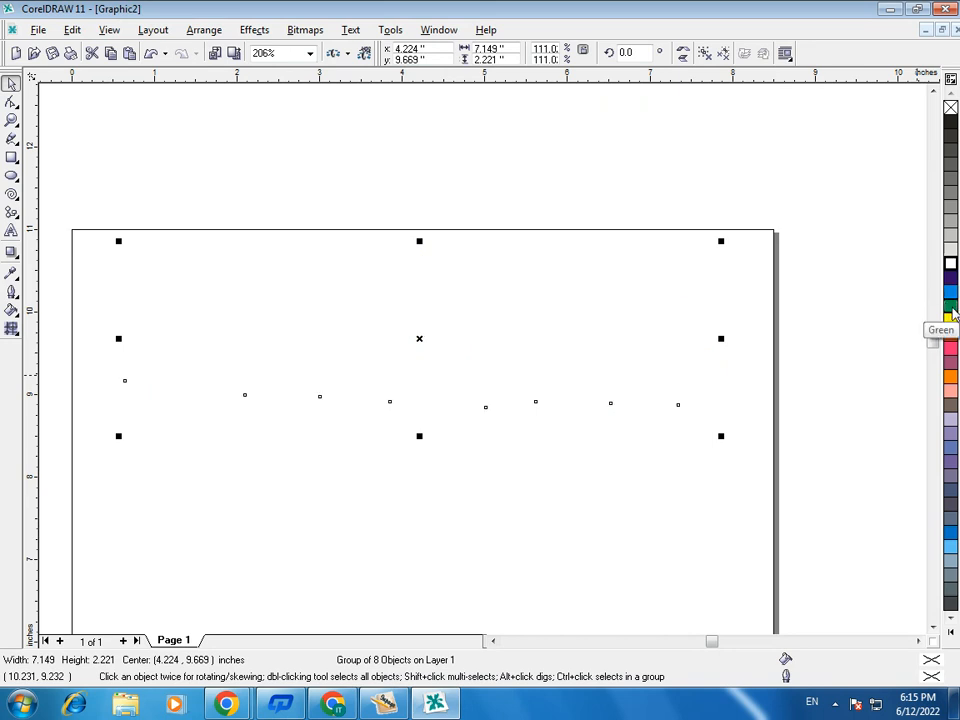
click(951, 308)
click(951, 280)
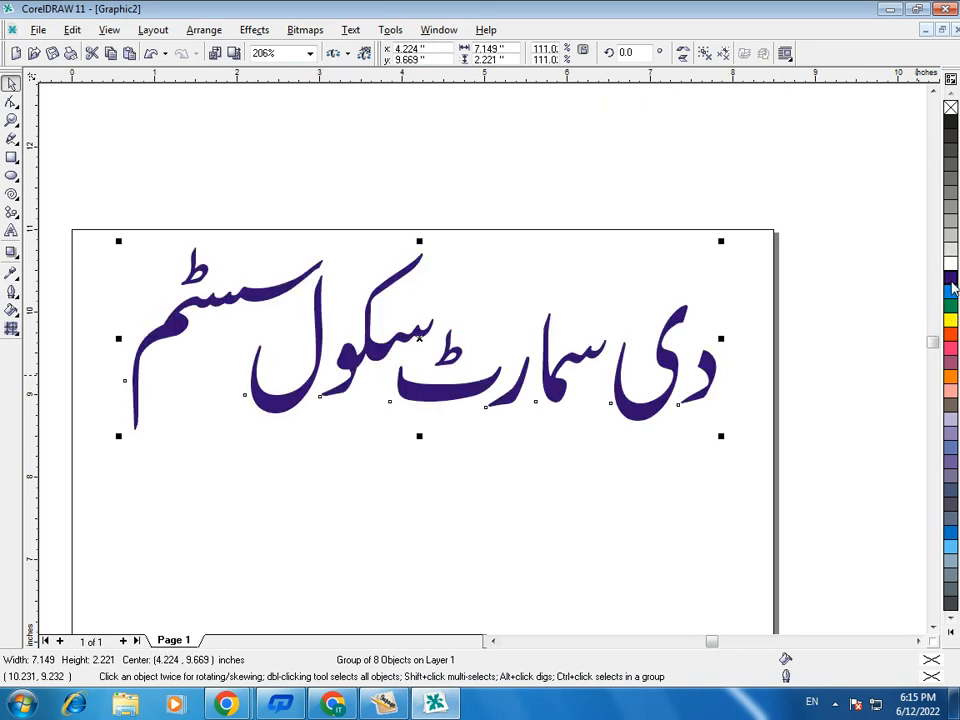
click(950, 322)
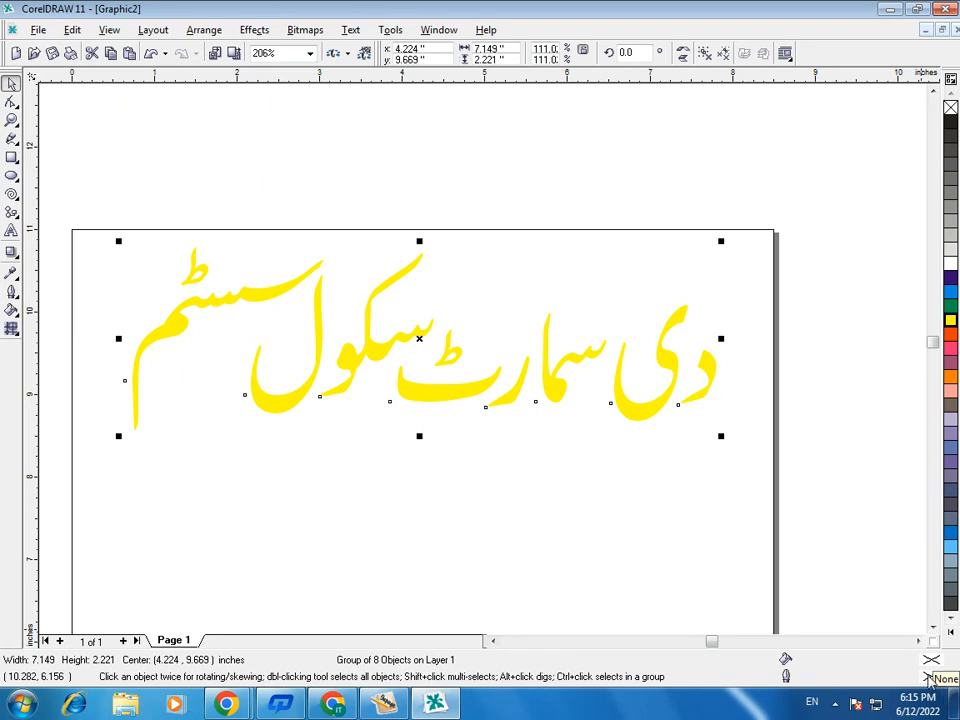
- Give the yellow title a dark blue outline 2.0 pt wide
double_click(929, 679)
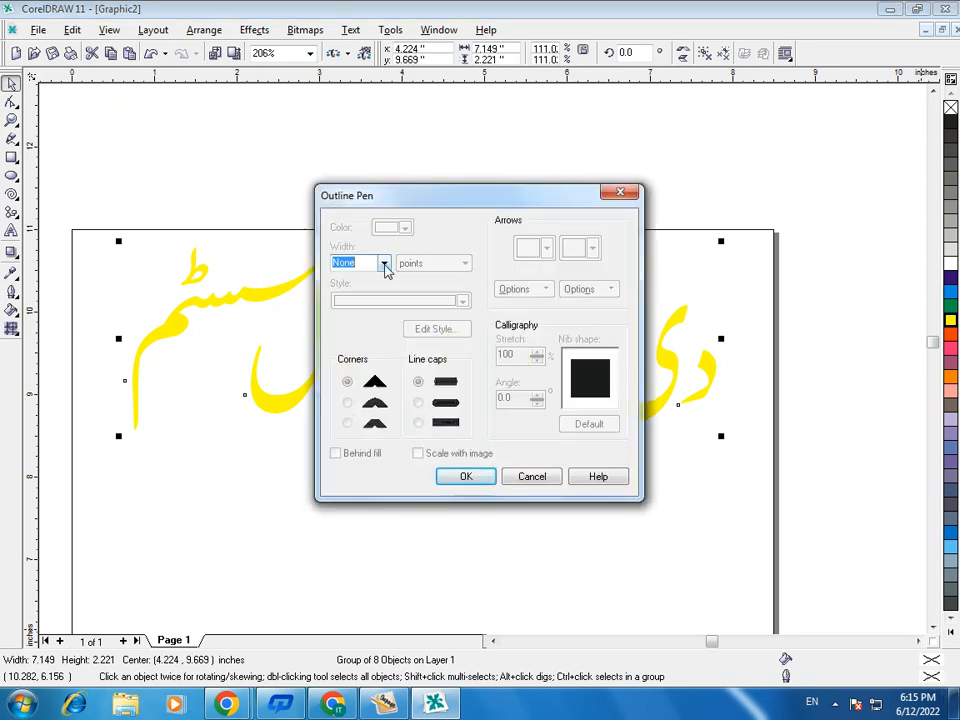
click(383, 262)
click(349, 322)
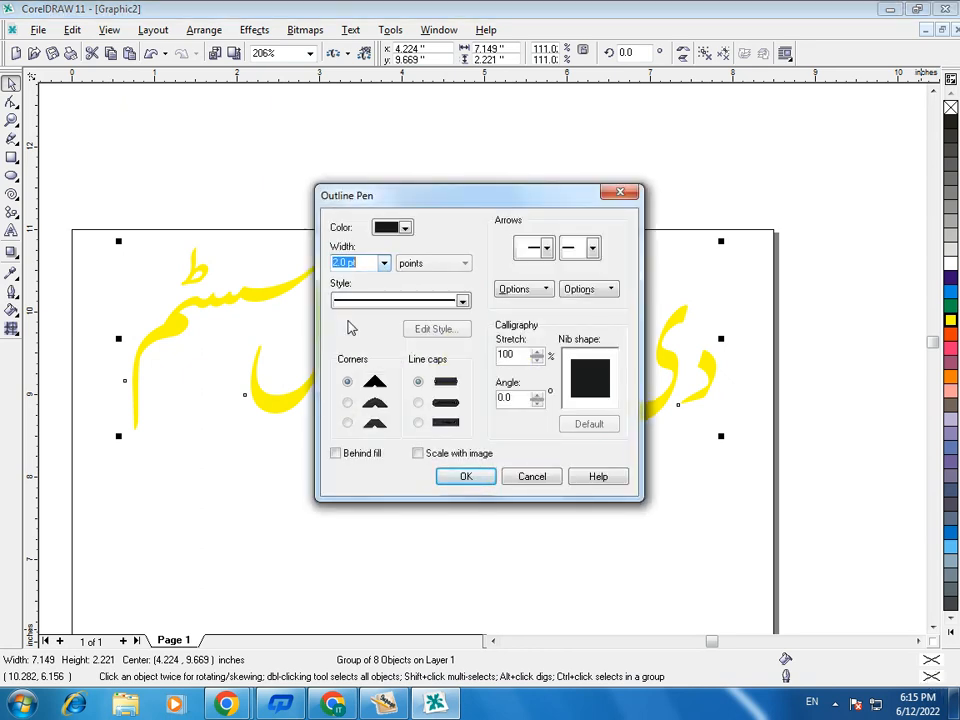
click(404, 228)
click(433, 261)
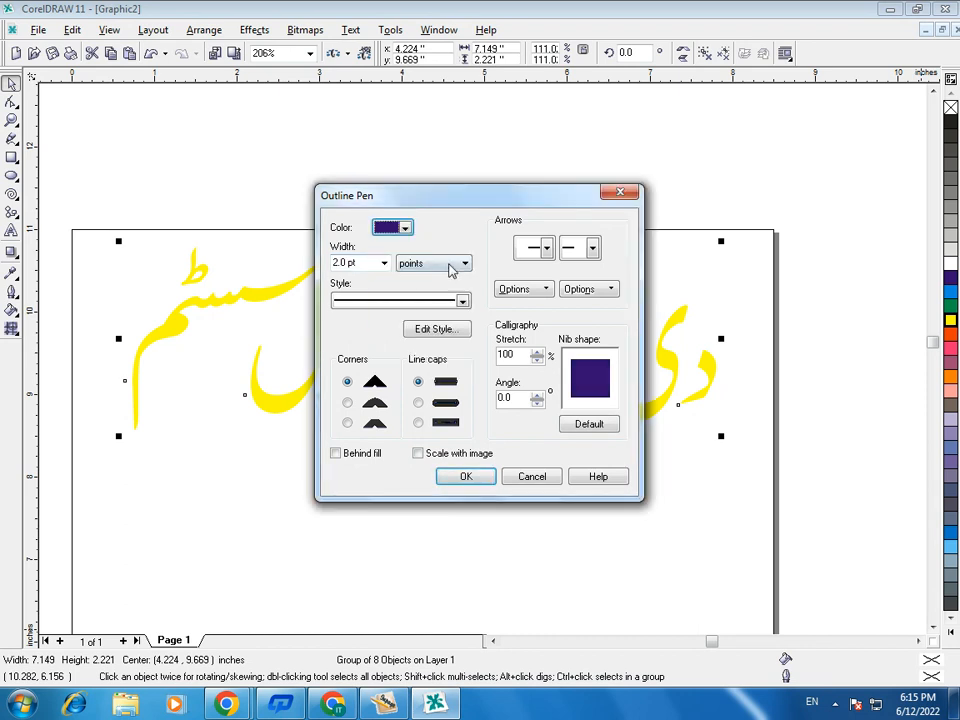
click(468, 478)
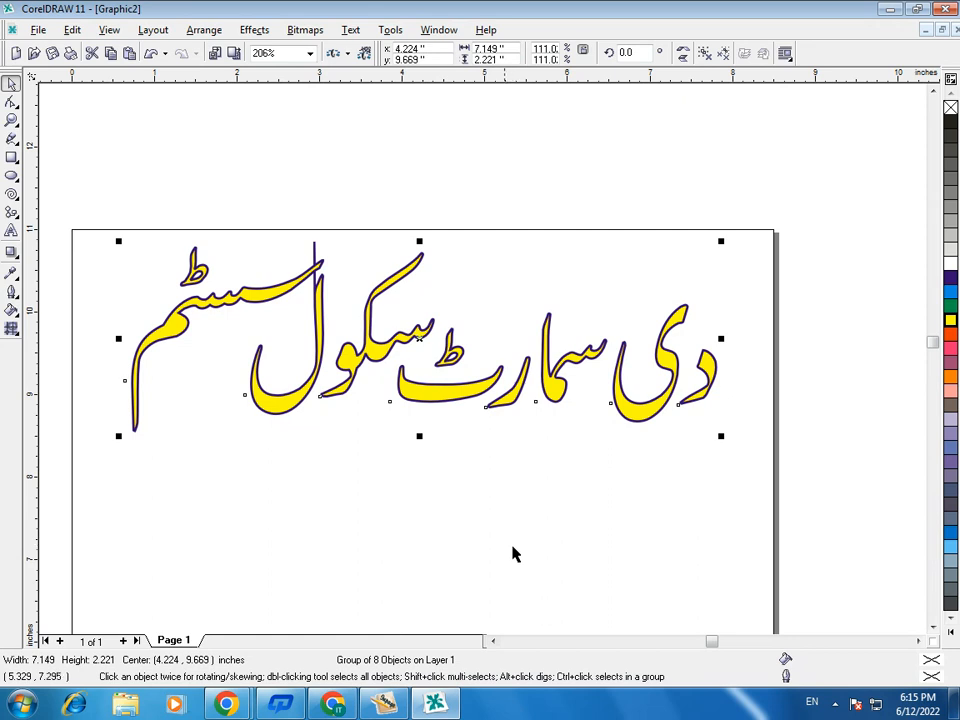
- Thicken the title's outline to 8.0 pt and place it behind the fill
click(12, 291)
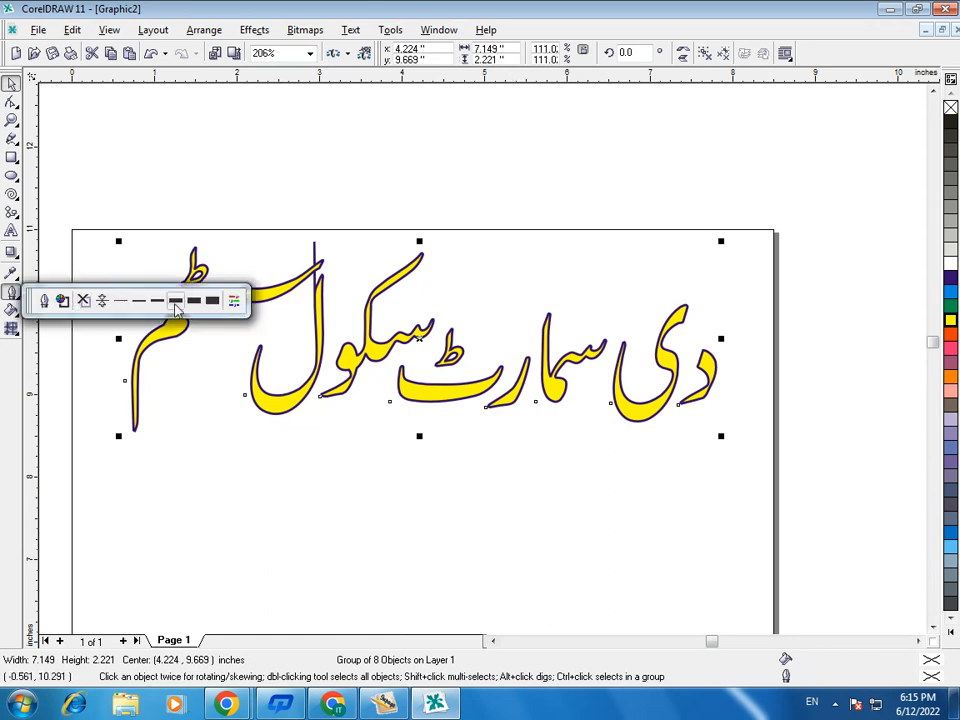
click(176, 301)
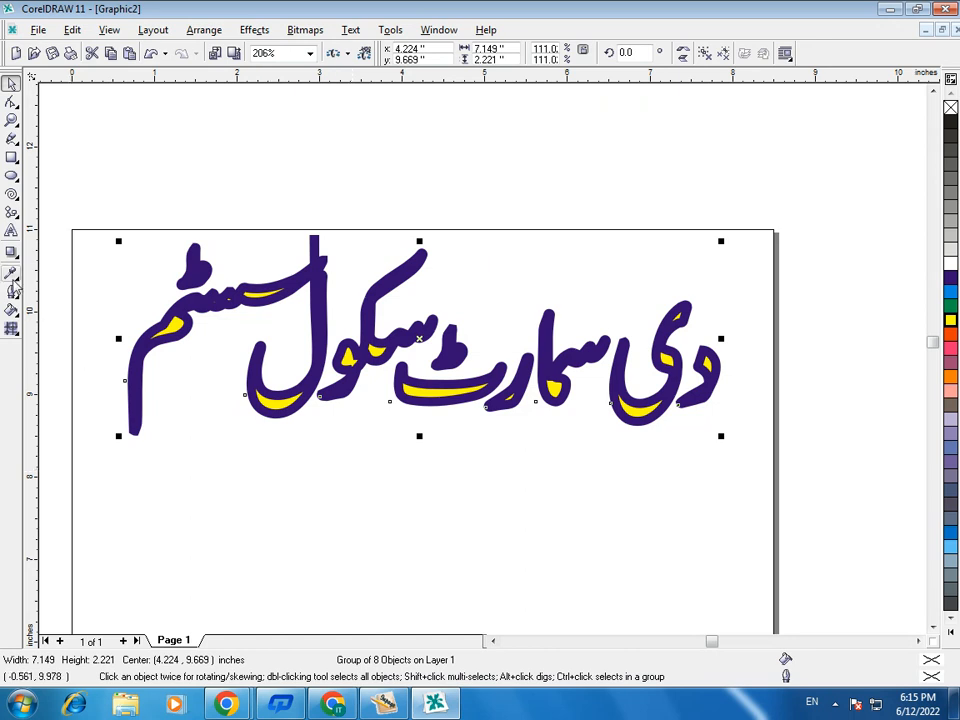
click(12, 291)
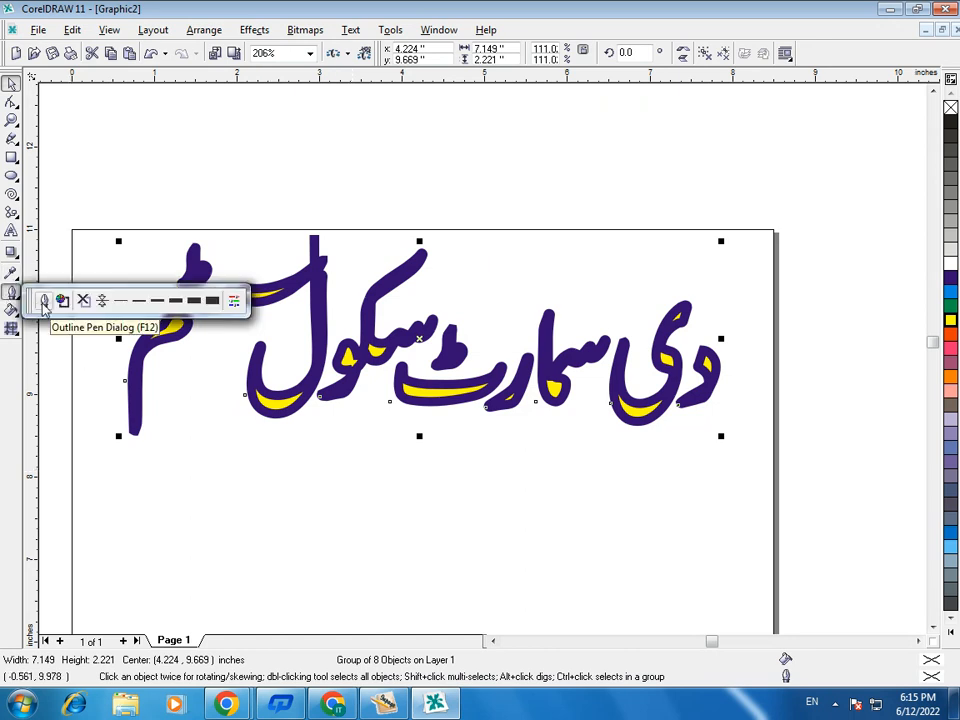
click(44, 303)
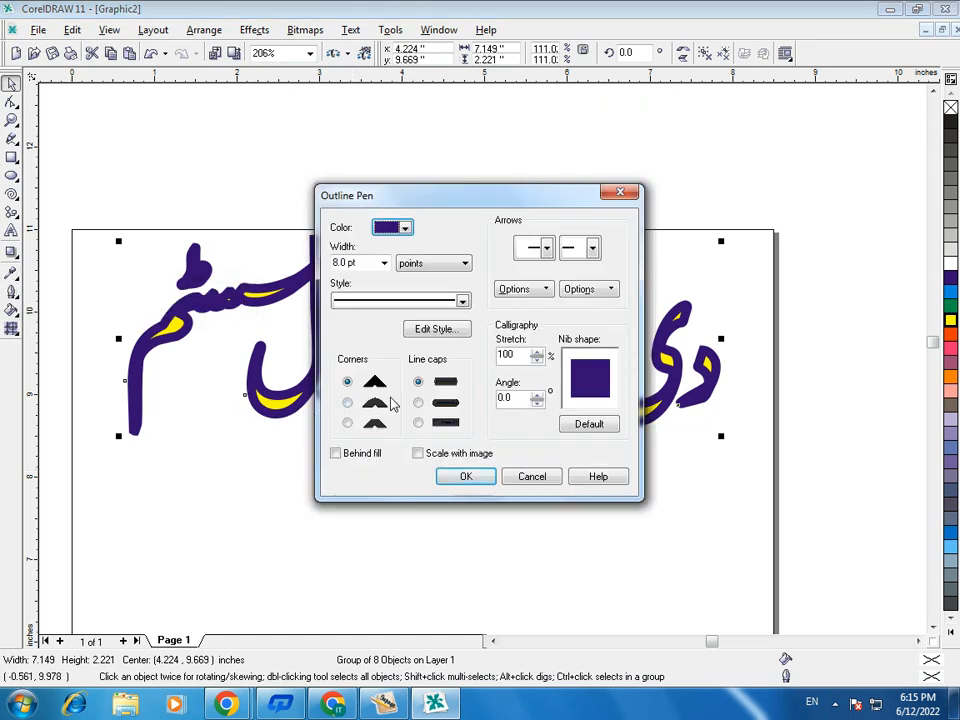
click(339, 459)
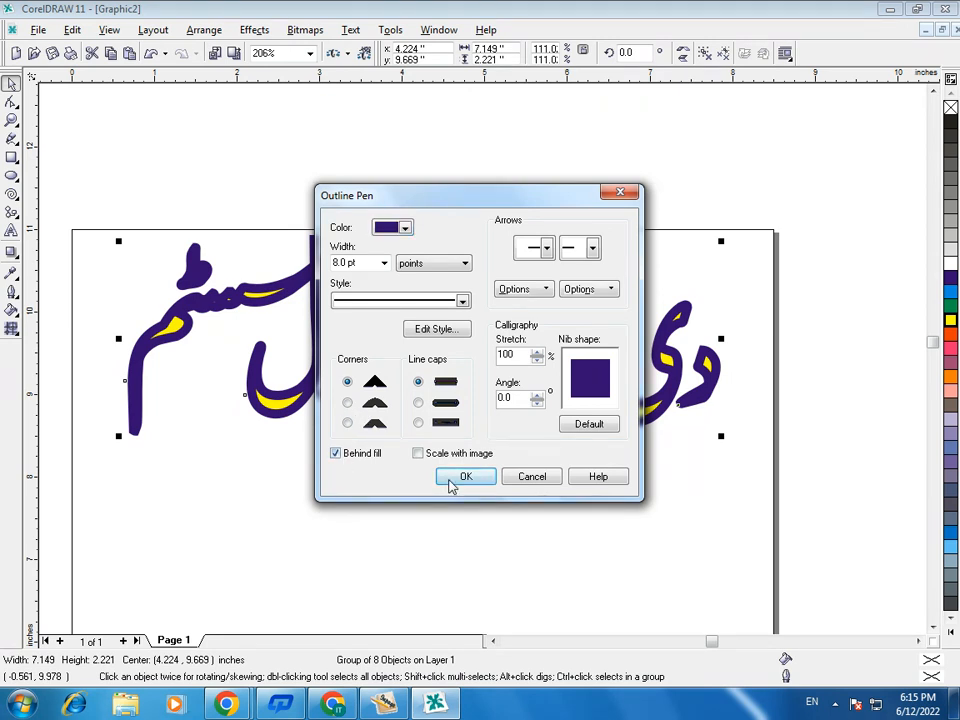
click(451, 481)
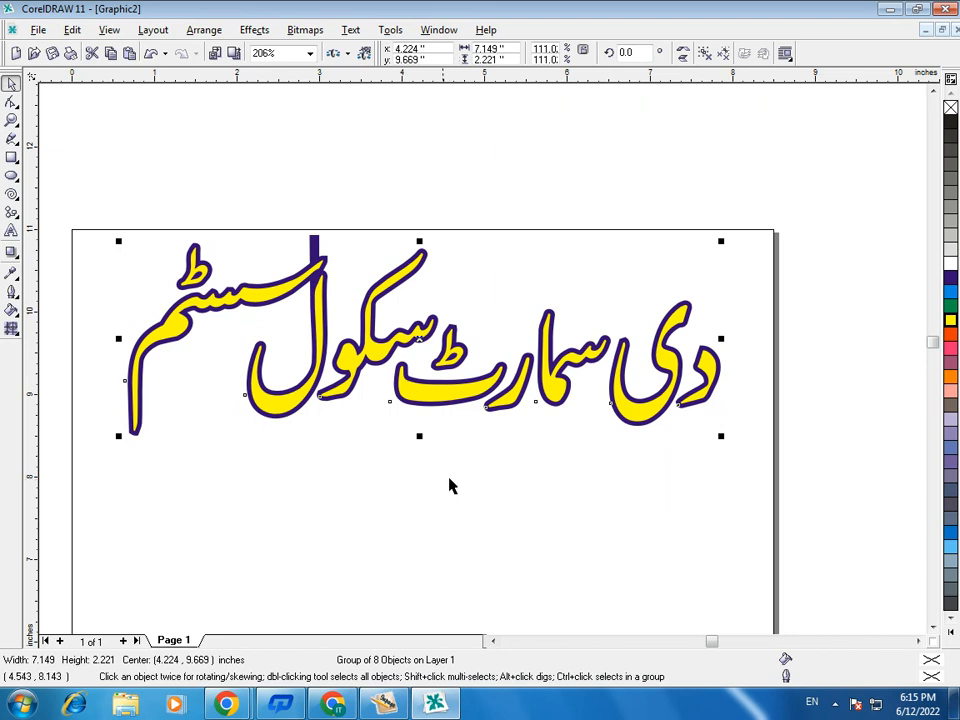
- Try thinner preset widths on the title's outline, finishing with a preset much thicker than 8 pt
click(11, 292)
click(136, 302)
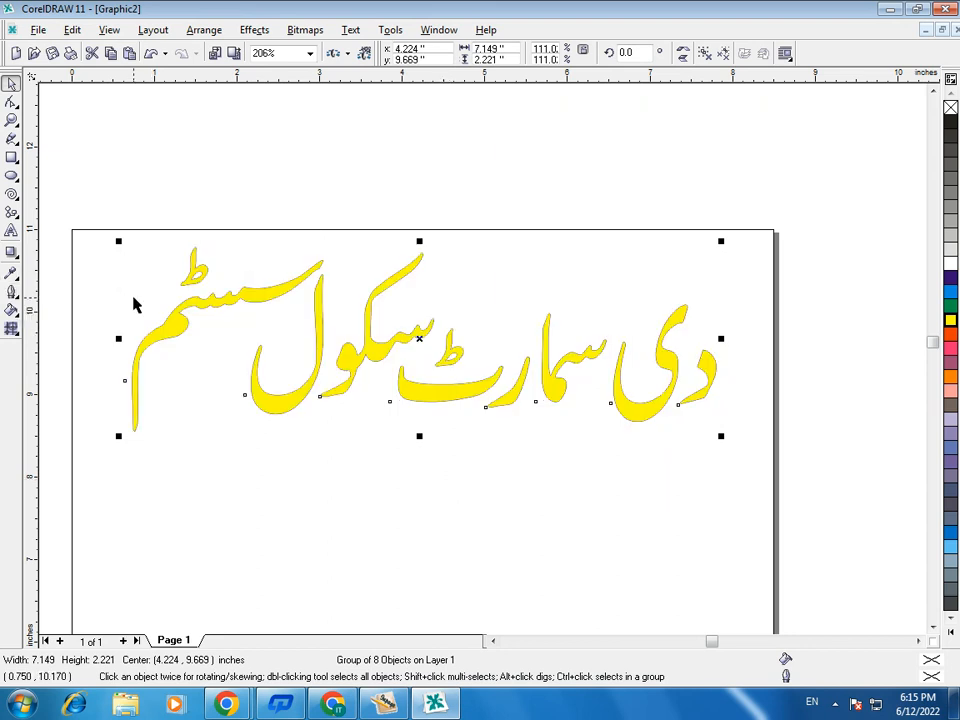
click(11, 292)
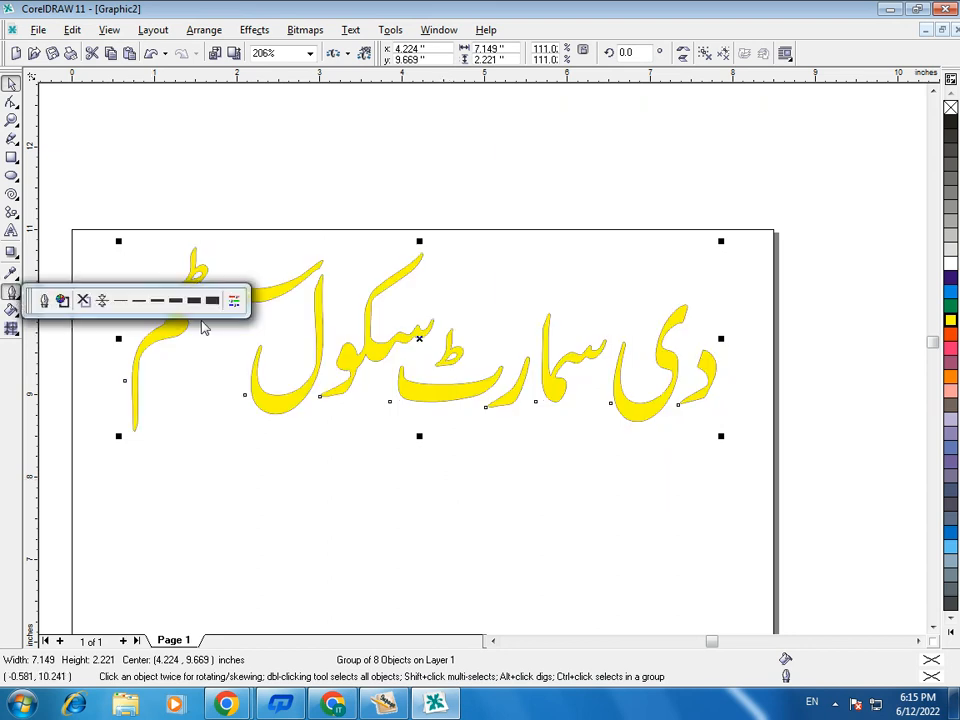
click(156, 301)
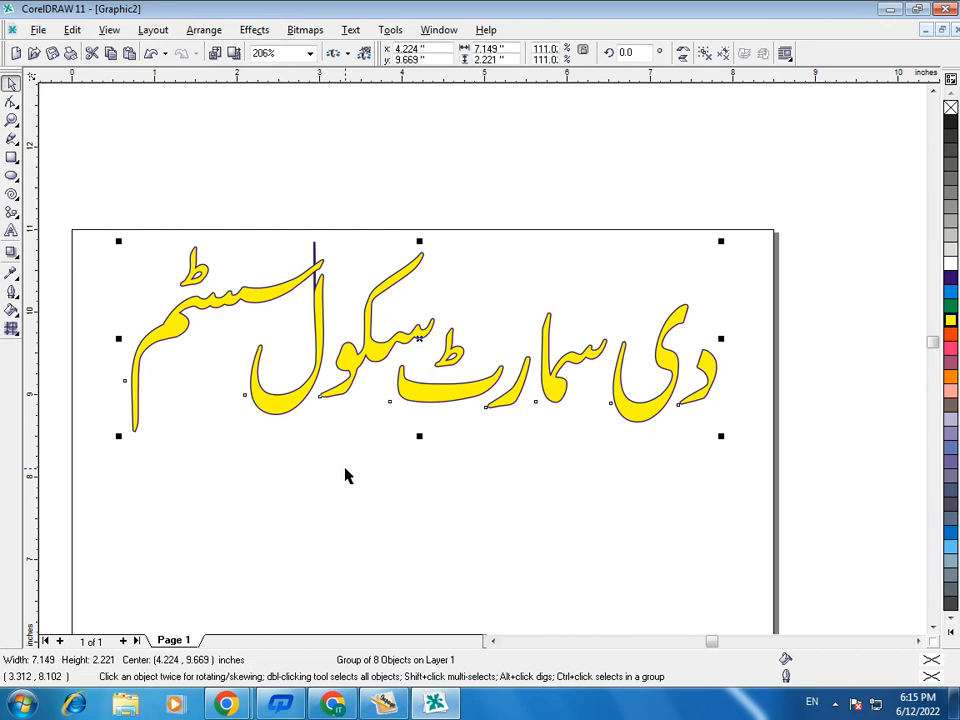
click(11, 292)
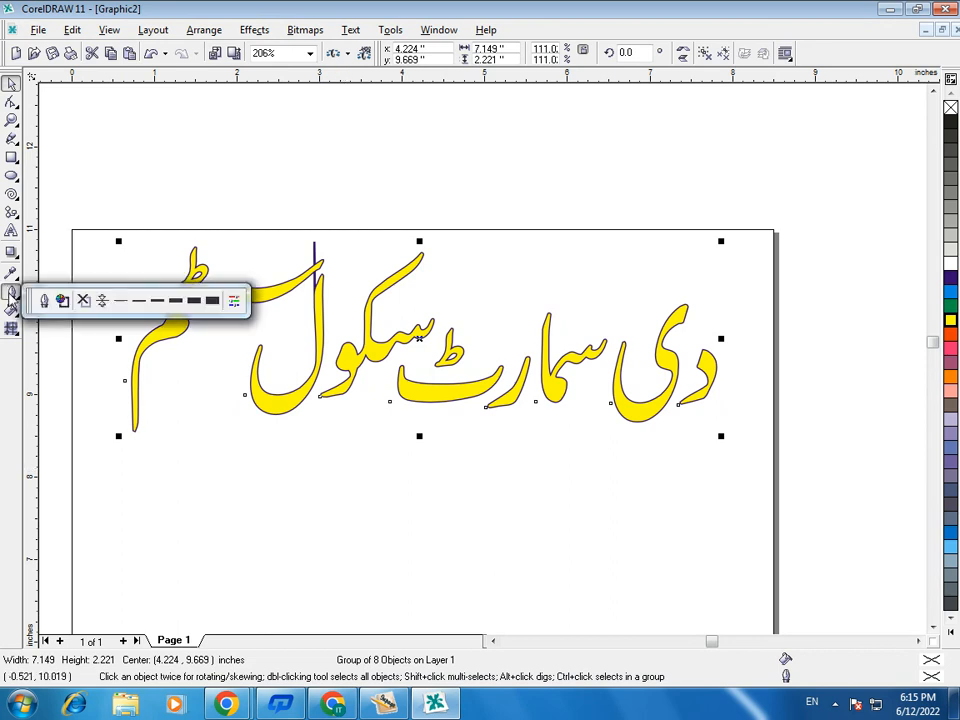
click(192, 303)
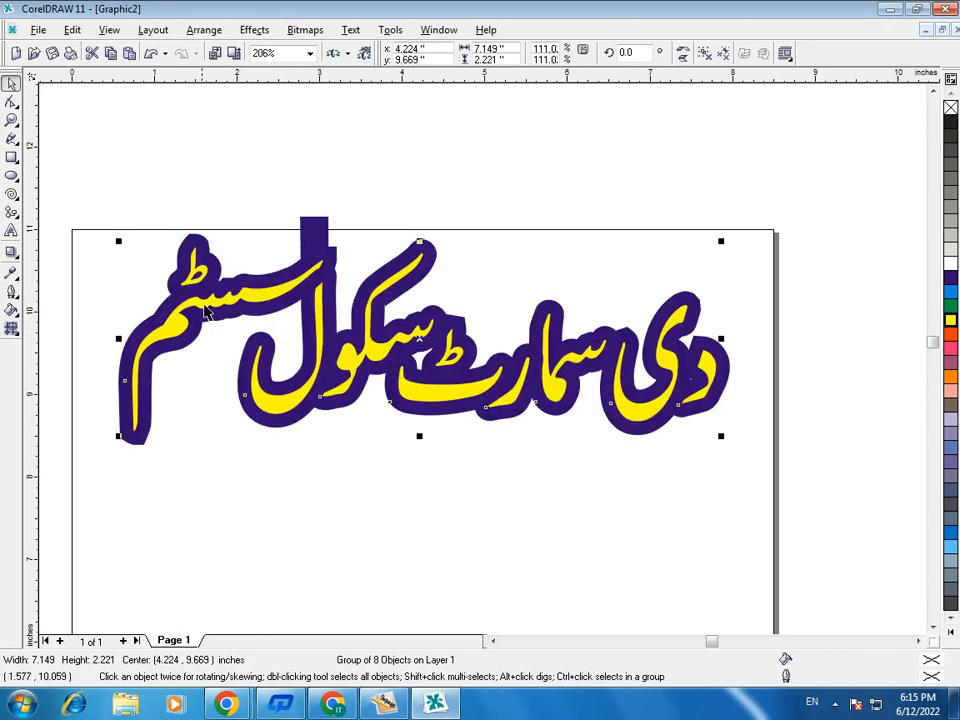
- Set the Urdu title's outline to rounded corners
click(11, 292)
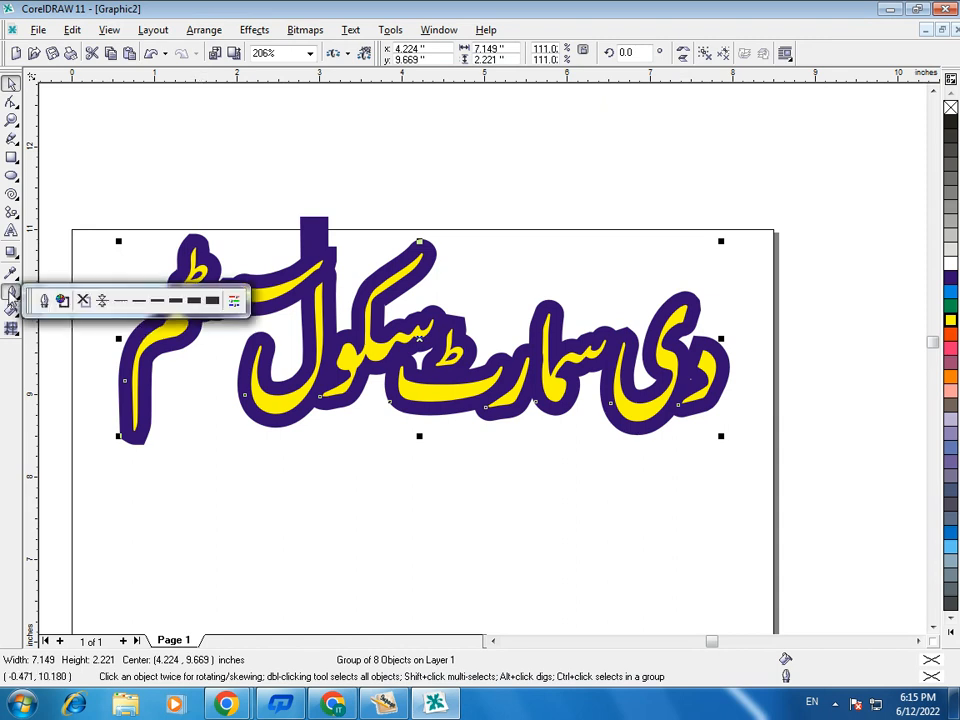
click(44, 308)
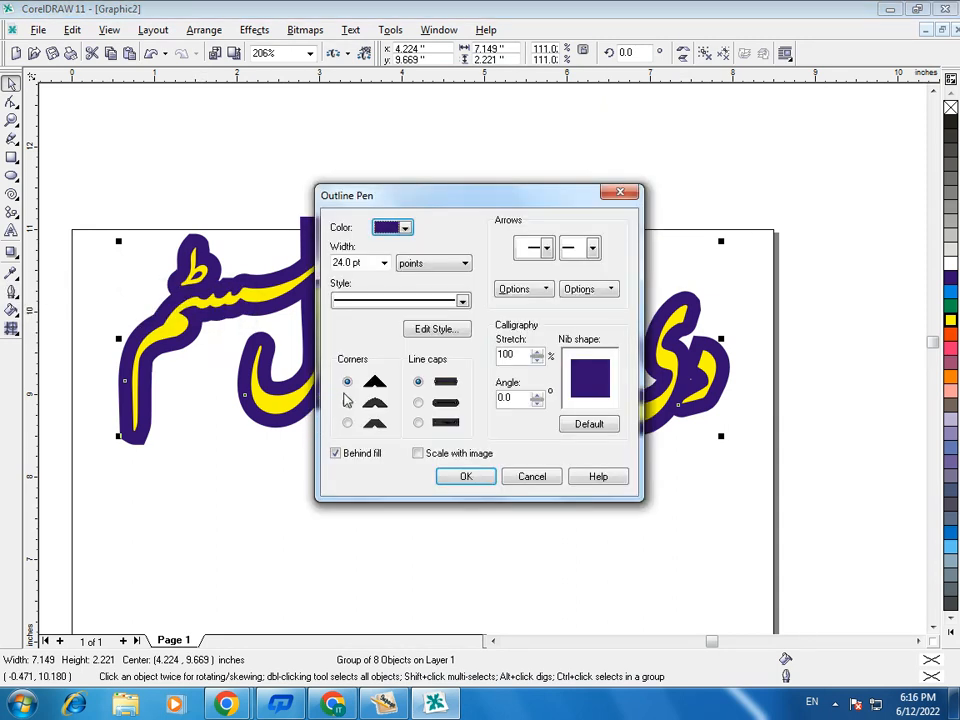
click(347, 403)
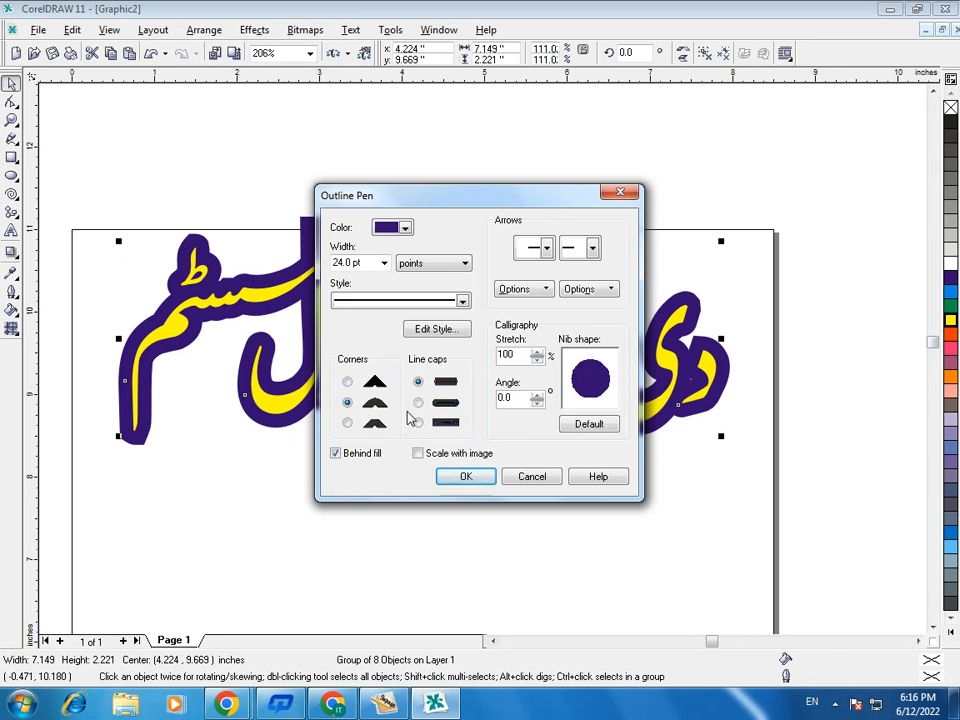
click(480, 480)
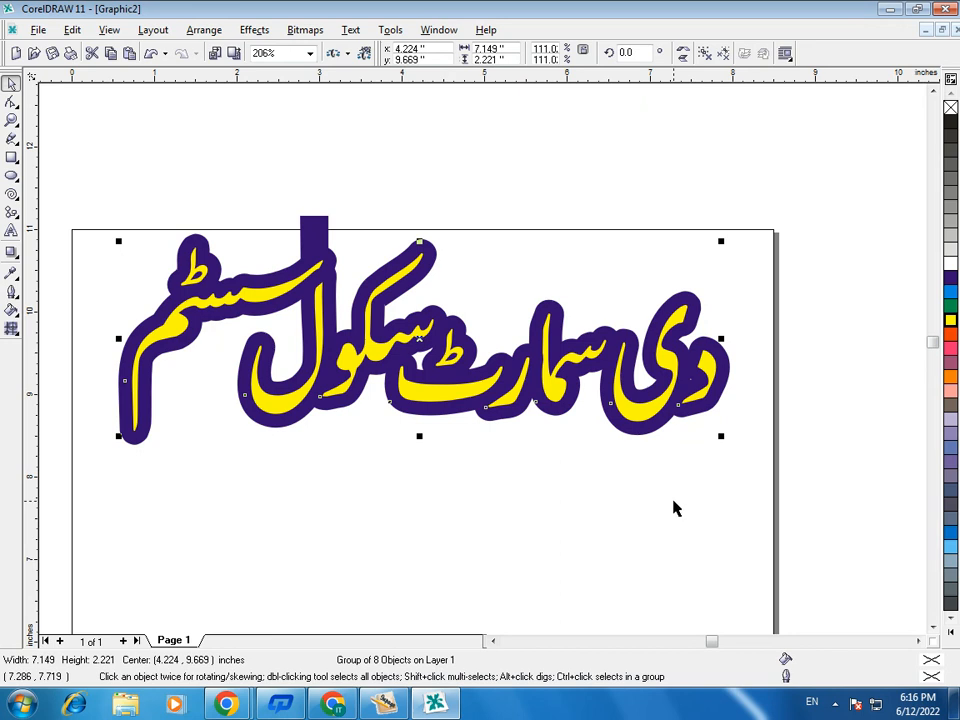
click(11, 291)
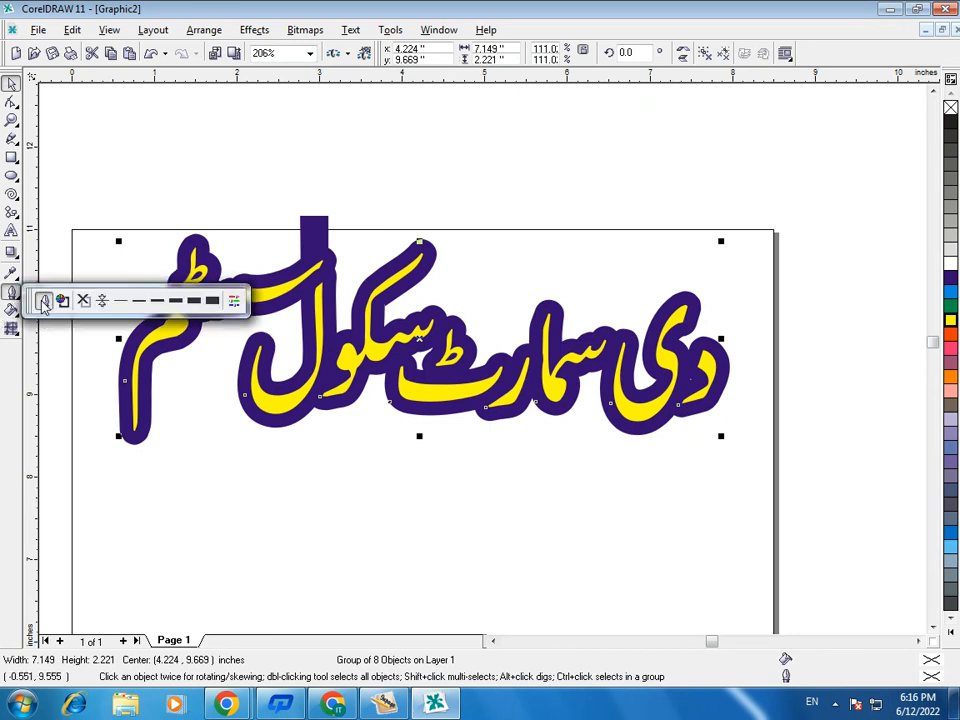
click(44, 302)
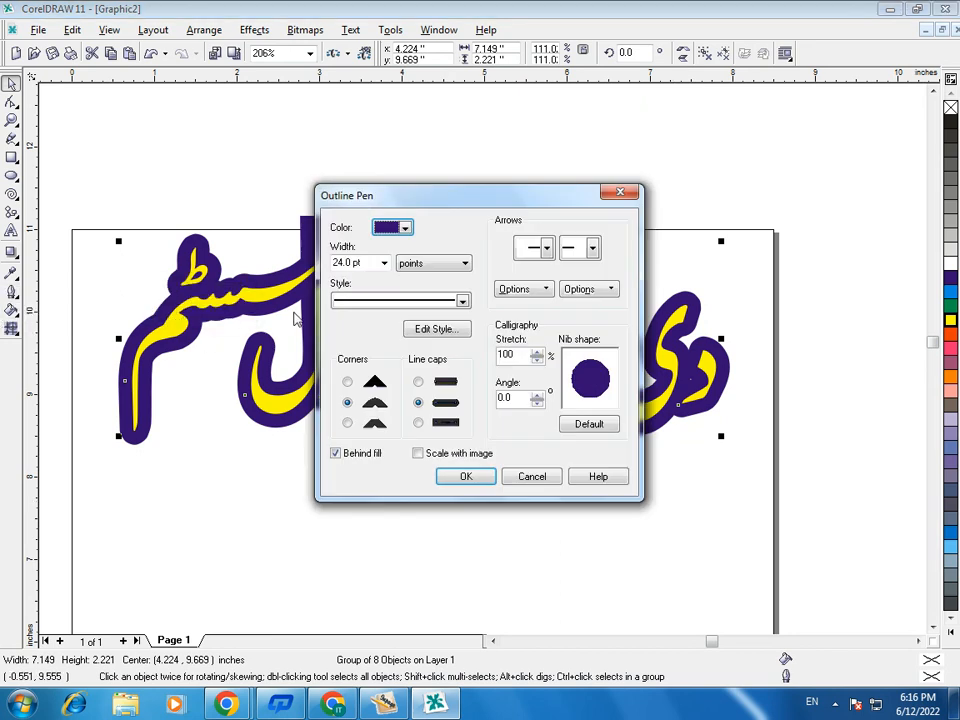
click(385, 265)
click(383, 263)
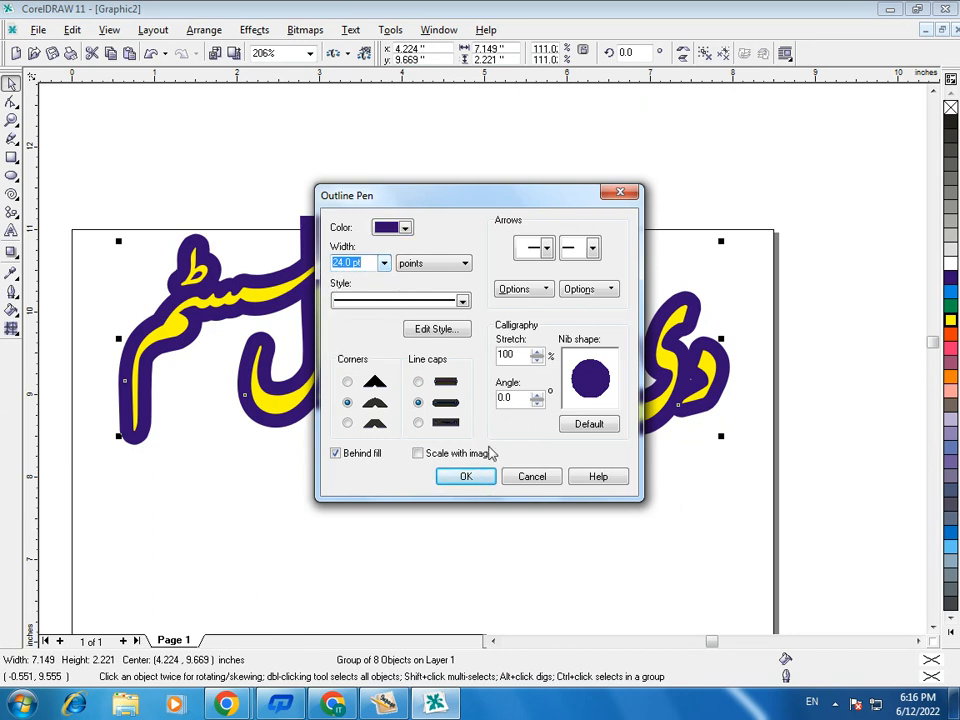
click(529, 479)
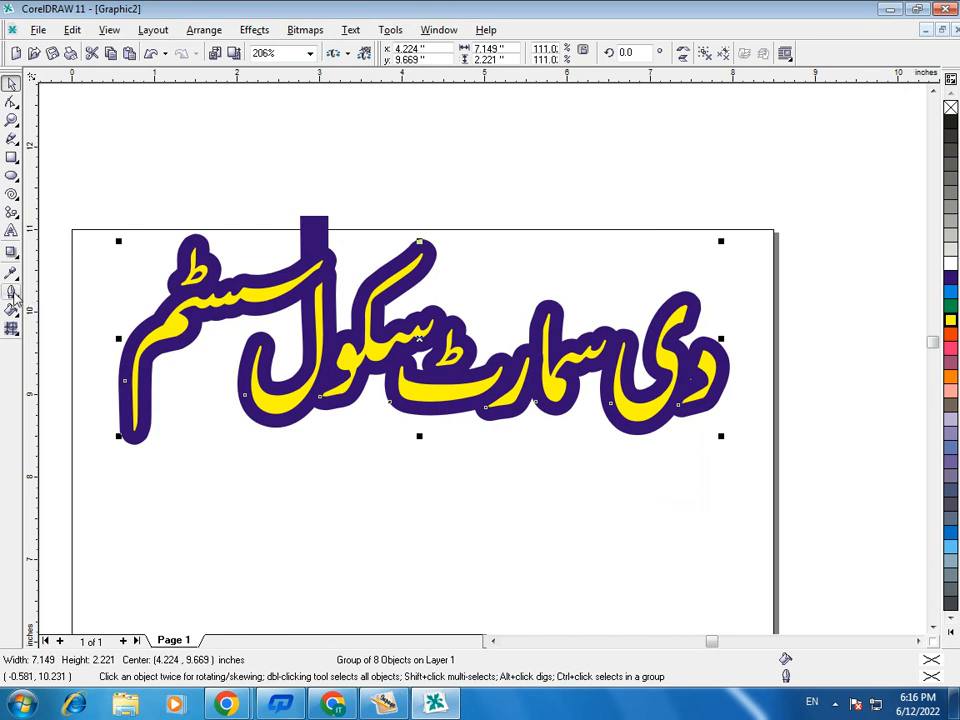
- Remove the outline from the Urdu title completely
click(12, 291)
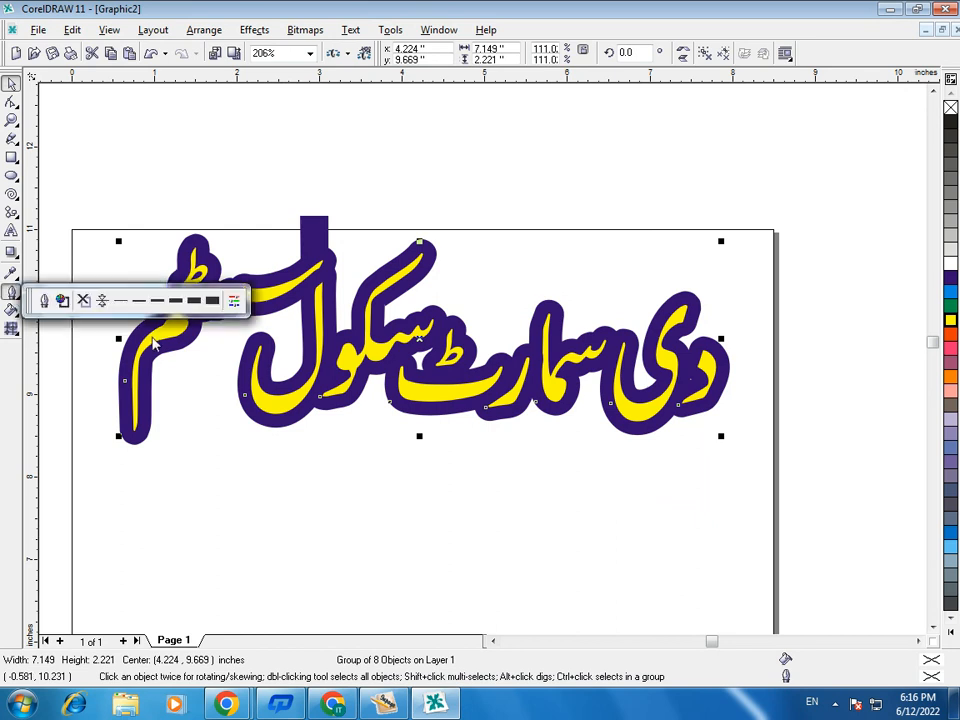
click(84, 303)
click(369, 441)
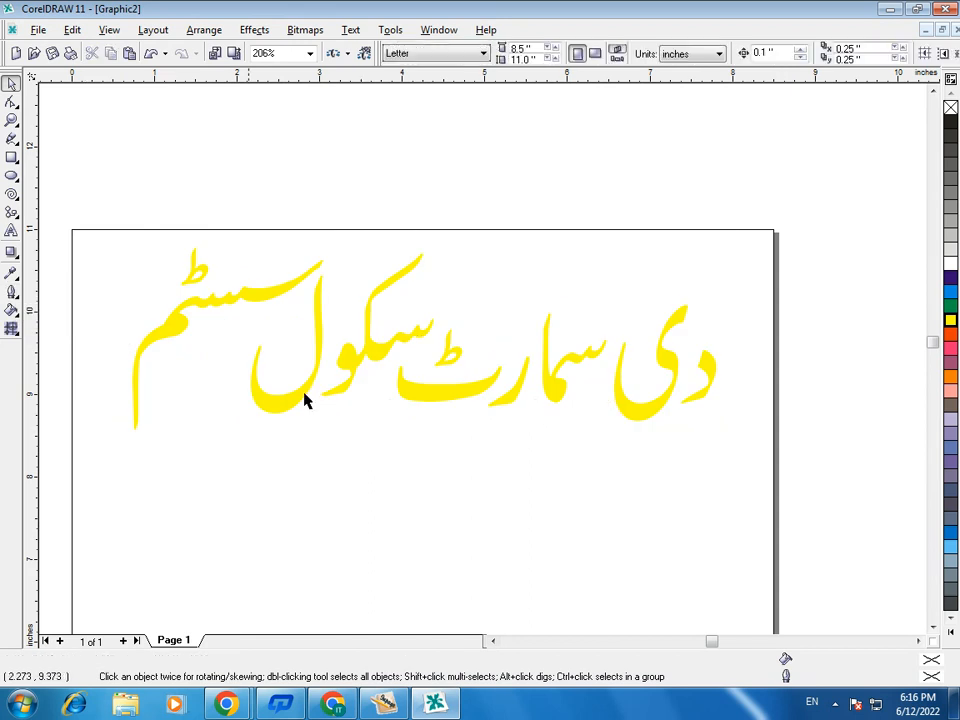
- Try the thinnest preset outline on the whole Urdu title and settle on a slightly thicker thin preset
drag(84, 183, 718, 482)
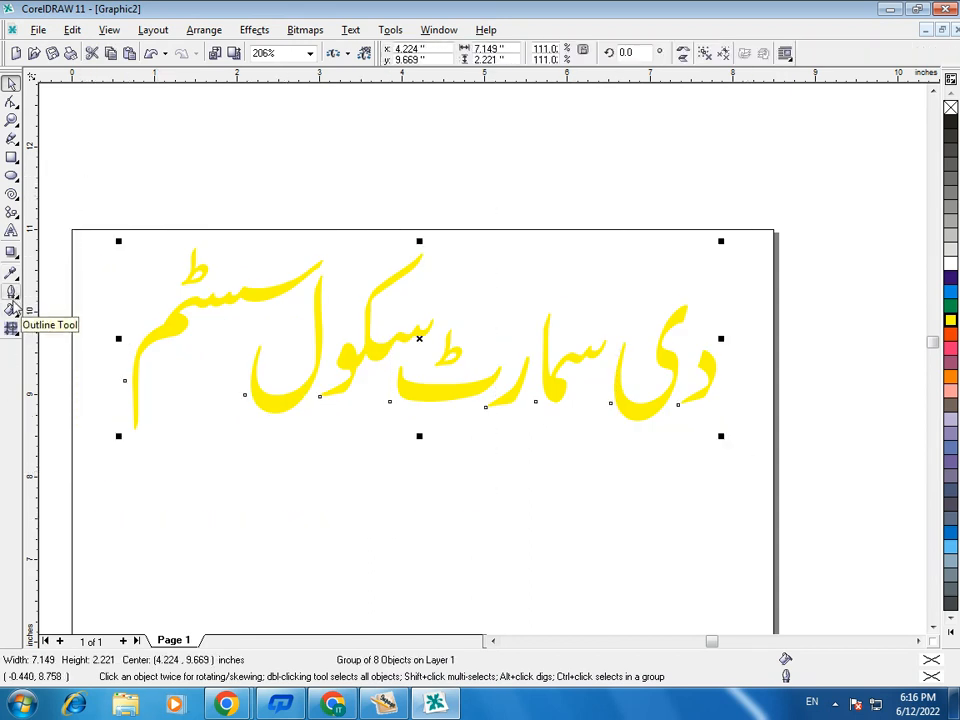
click(11, 291)
click(139, 301)
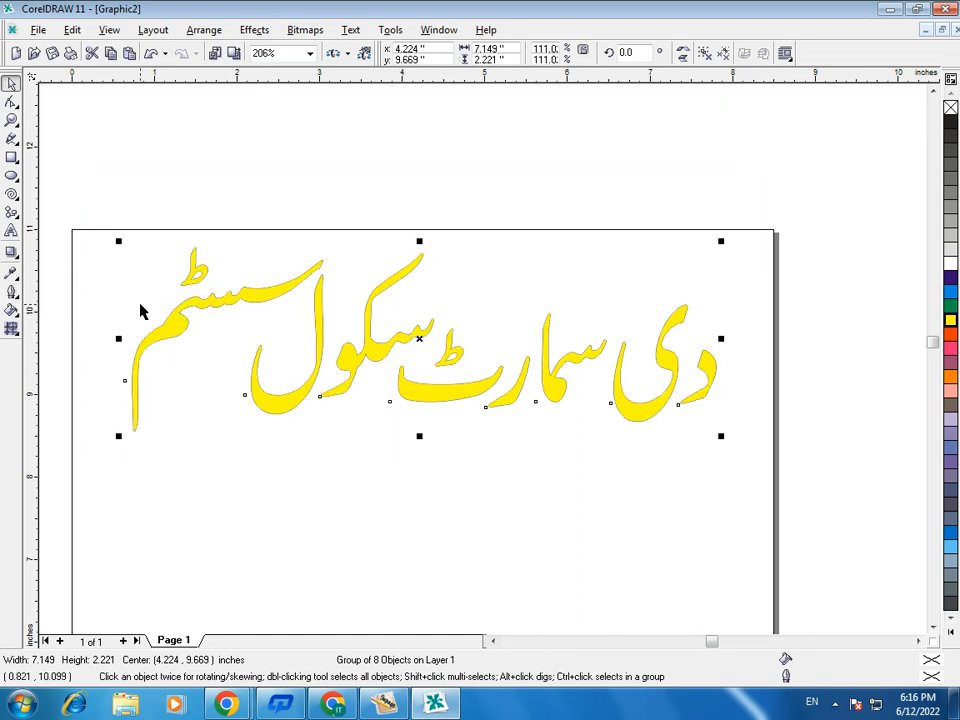
click(11, 291)
click(165, 299)
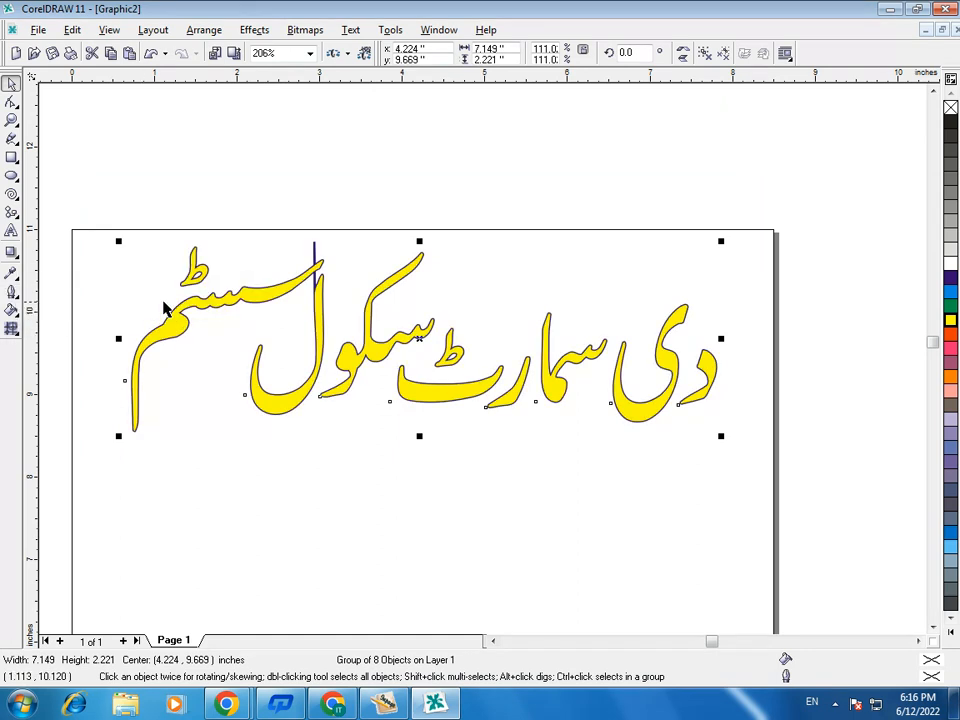
click(395, 505)
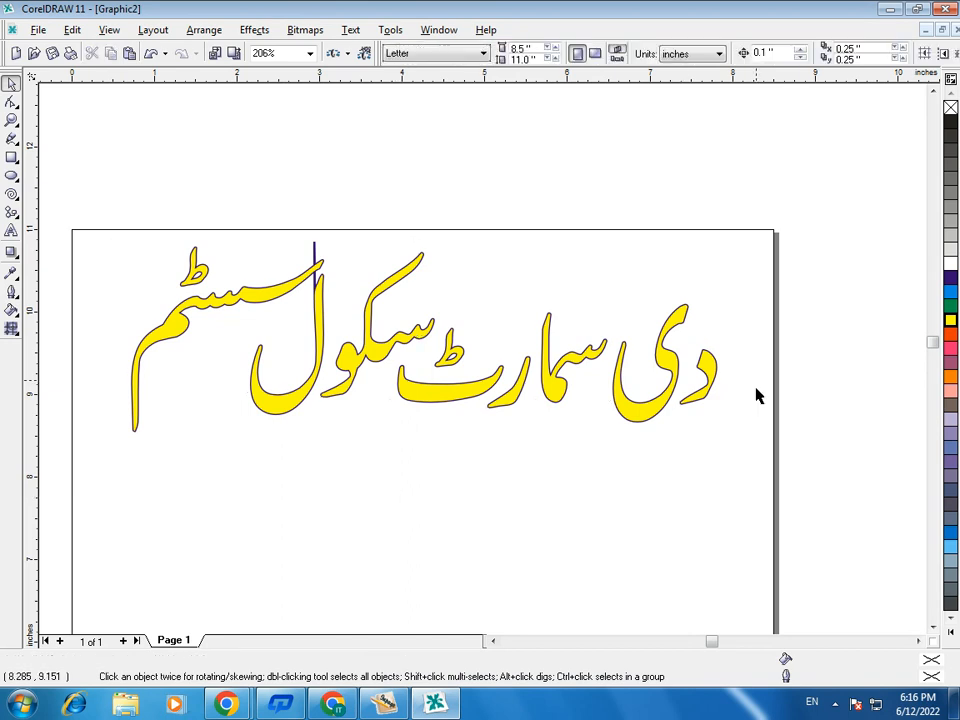
- Add the artistic text "The Smart School" in the empty area below the Urdu title
click(662, 363)
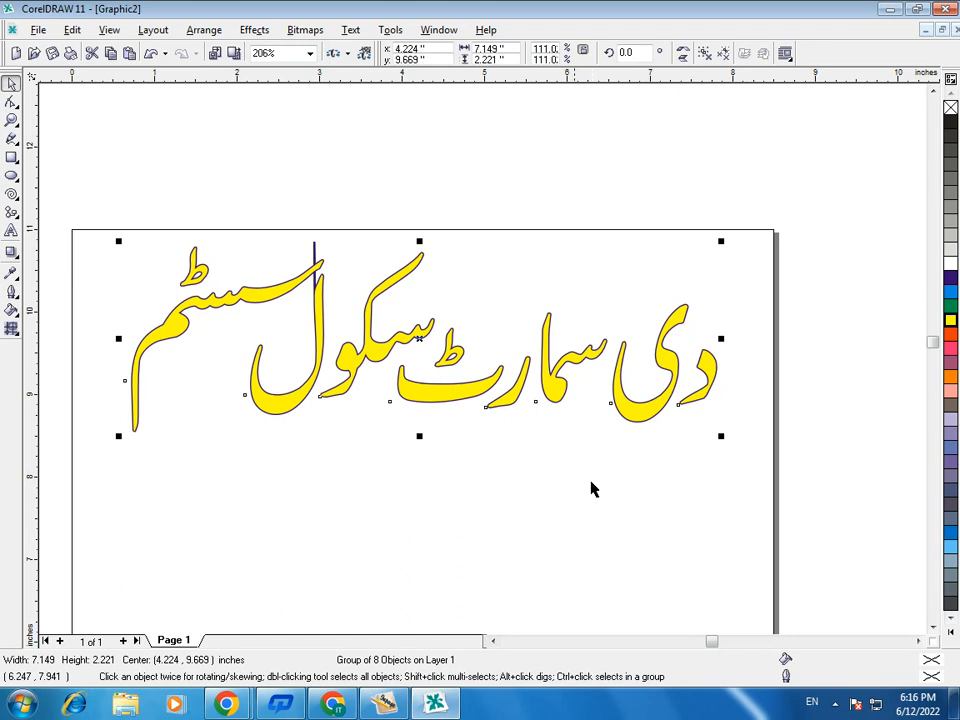
click(12, 230)
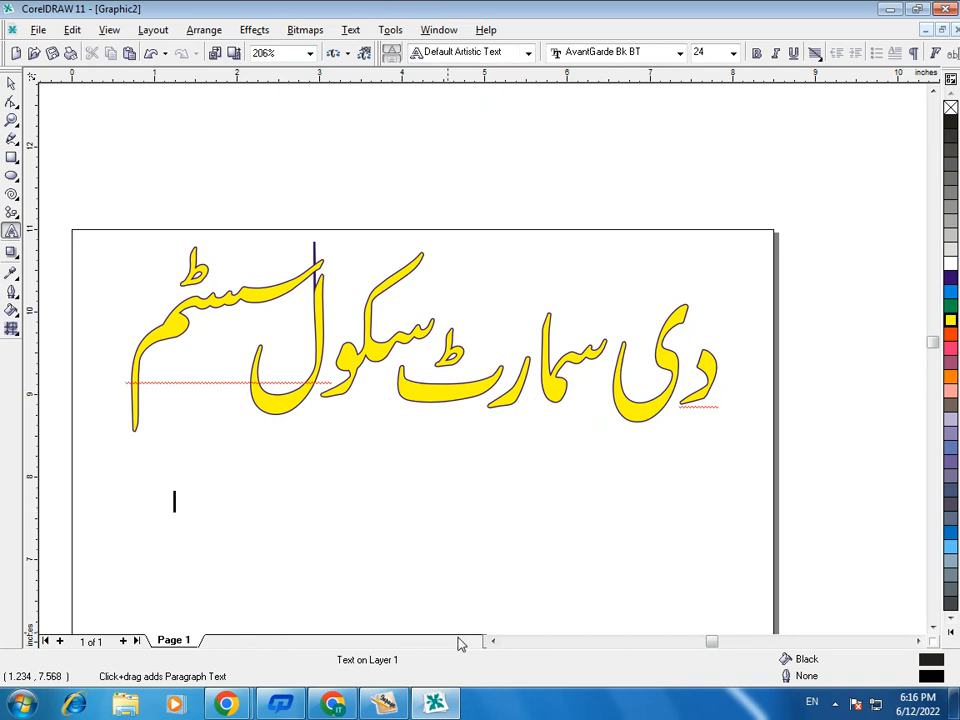
text(The Sm)
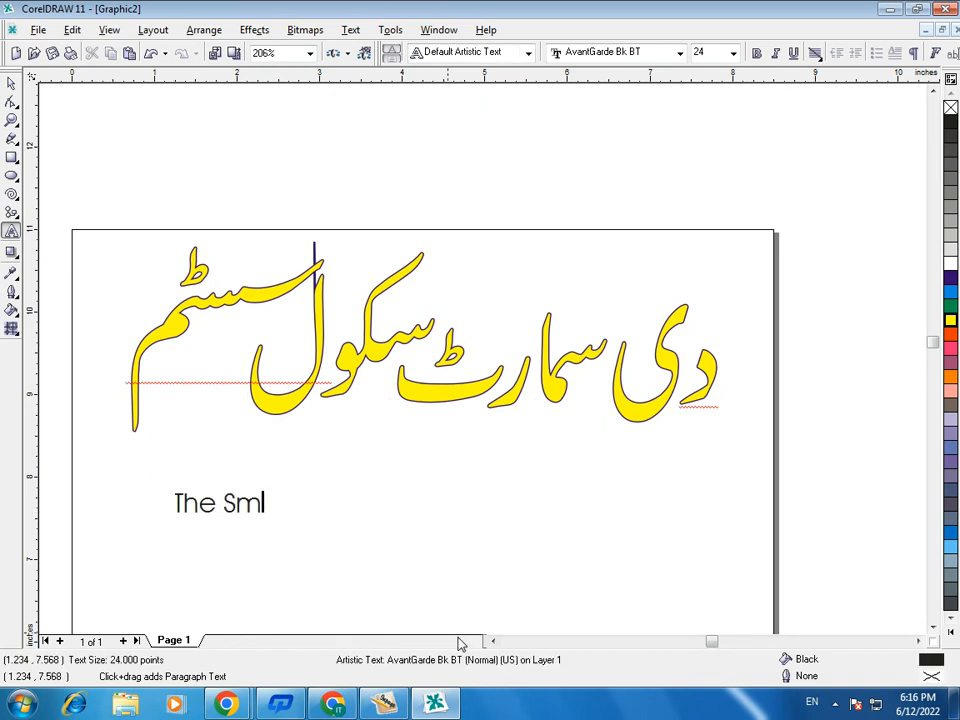
text(art School)
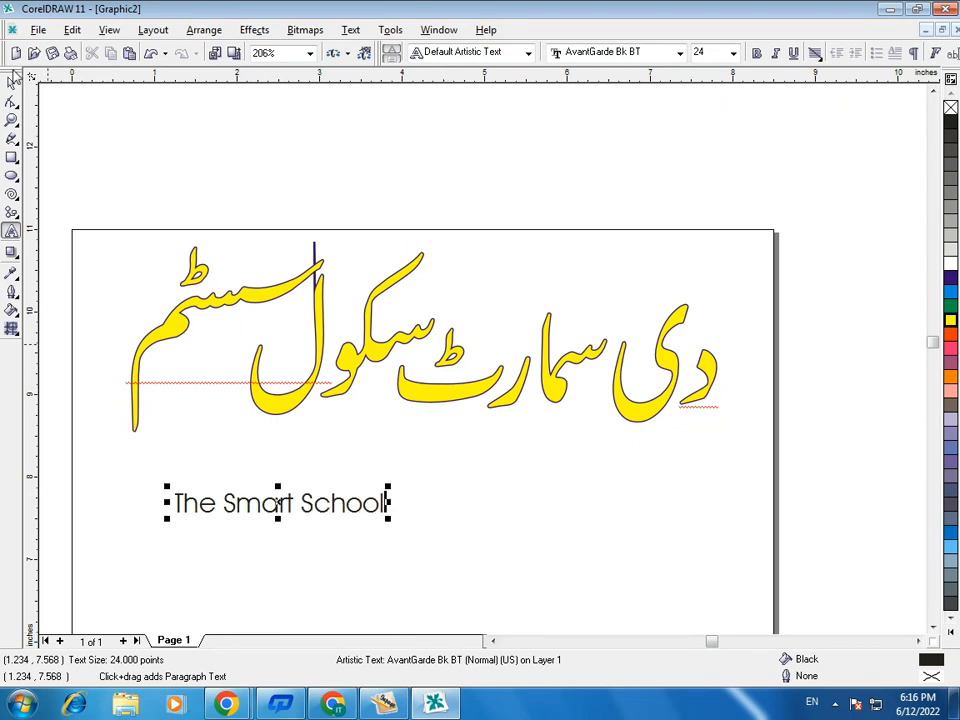
- Enlarge "The Smart School" proportionally to about 61.7 pt so it spans most of the Urdu title's width
click(11, 83)
drag(390, 522, 716, 682)
drag(446, 480, 447, 440)
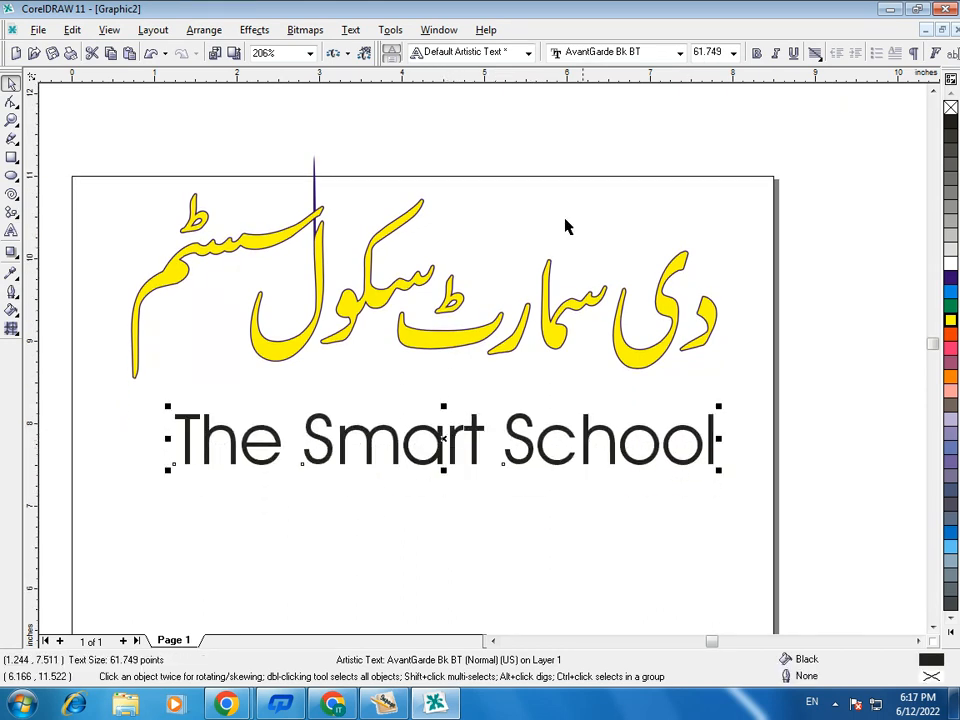
- Browse the available fonts and set "The Smart School" in Futura XBlk BT
click(679, 52)
key(Down)
key(Down)
key(Down)
key(Down)
key(Down)
key(Down)
key(Down)
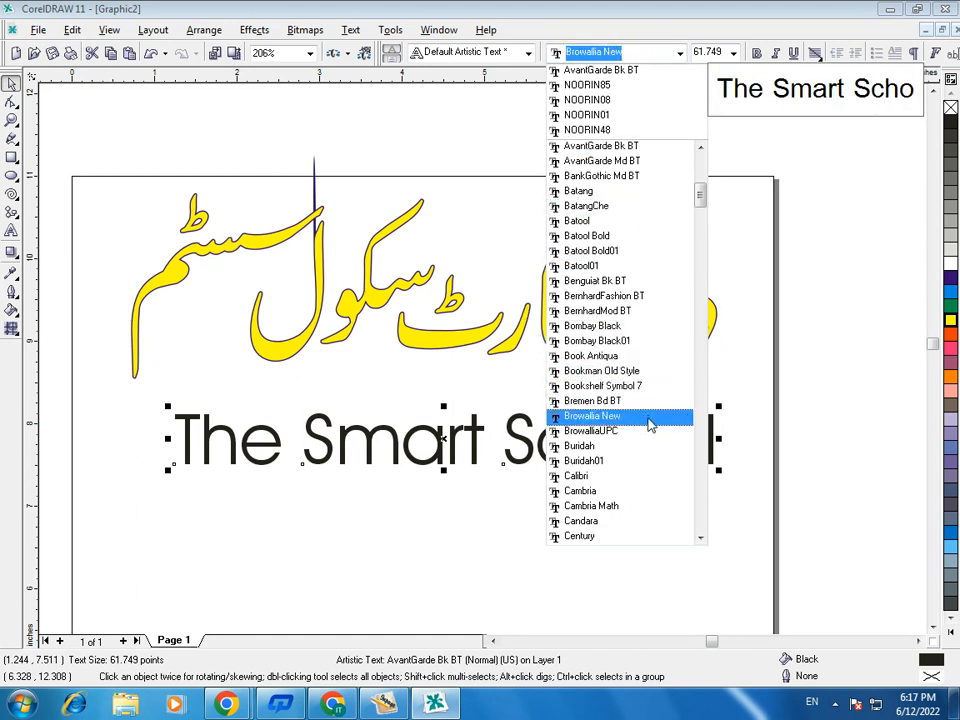
scroll(658, 512, down, 4)
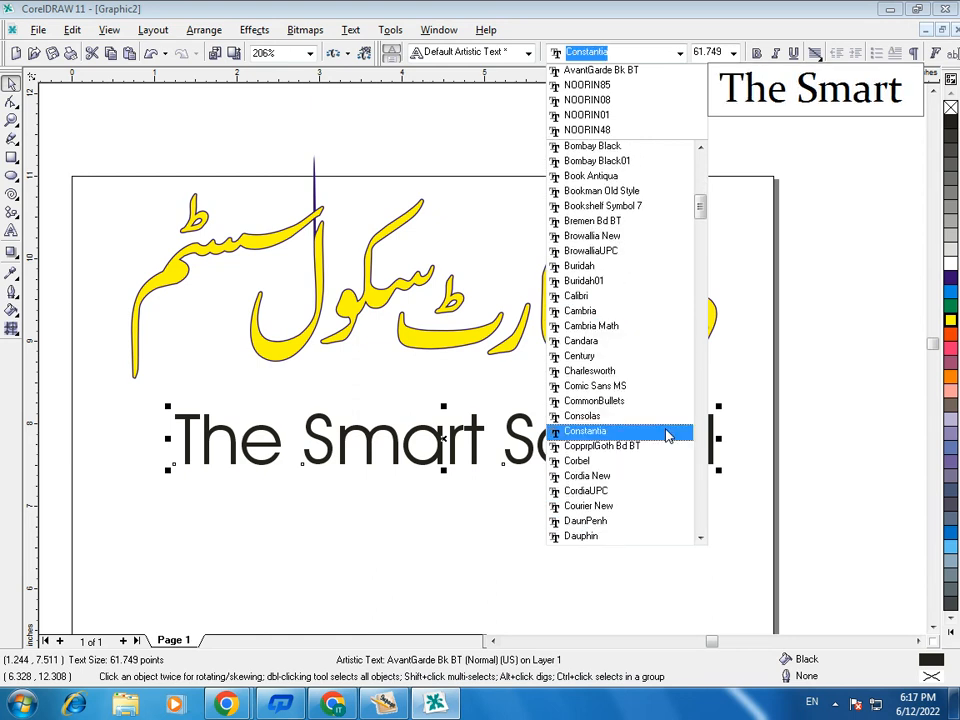
scroll(598, 455, down, 10)
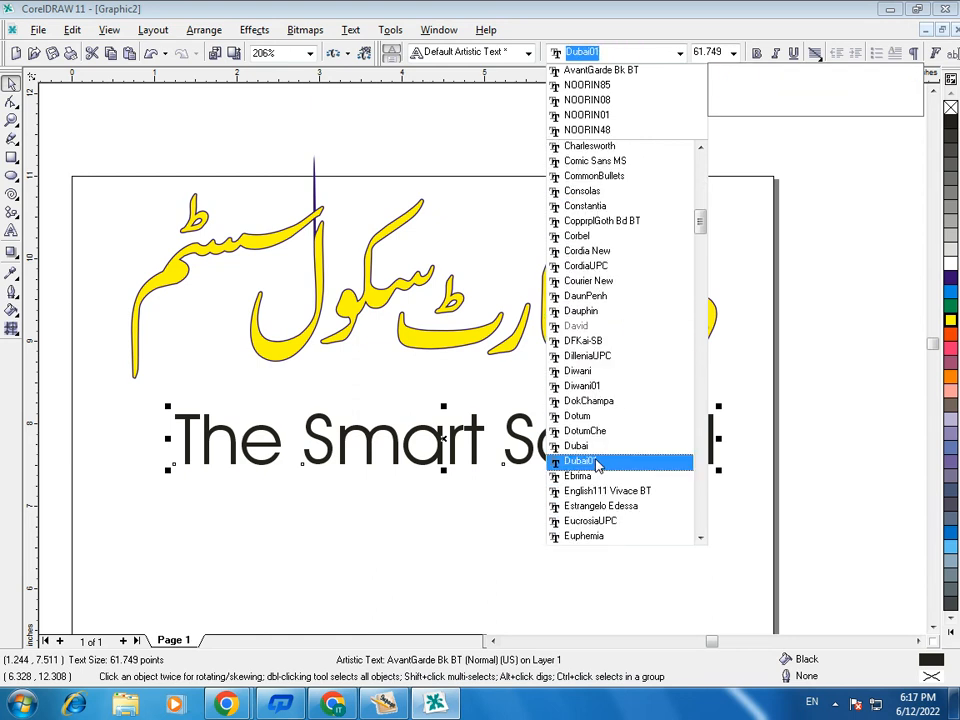
scroll(625, 420, down, 4)
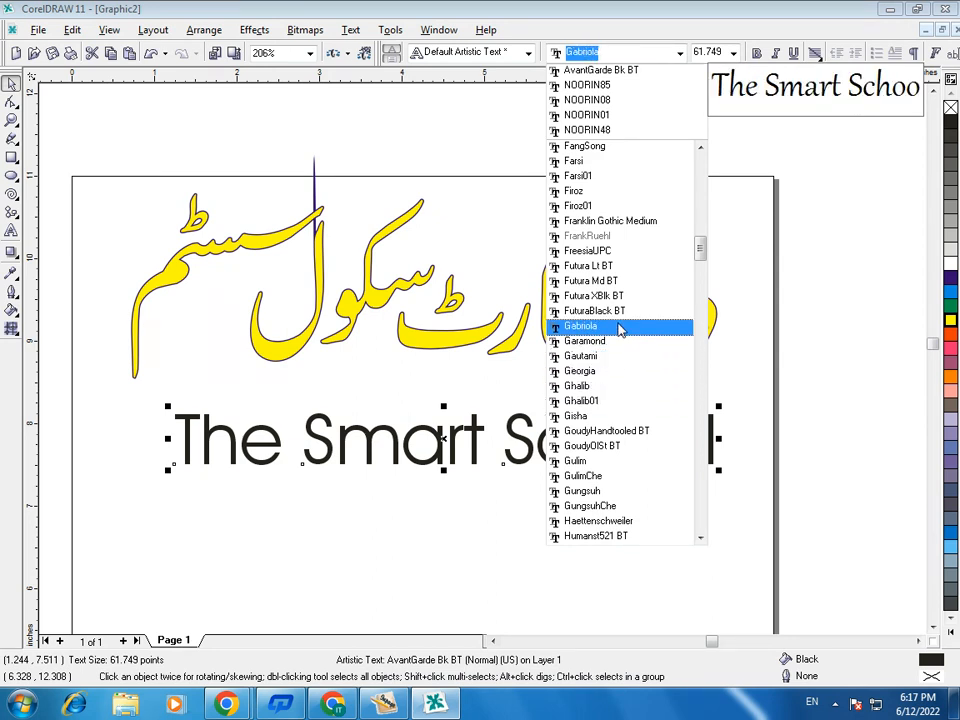
click(598, 298)
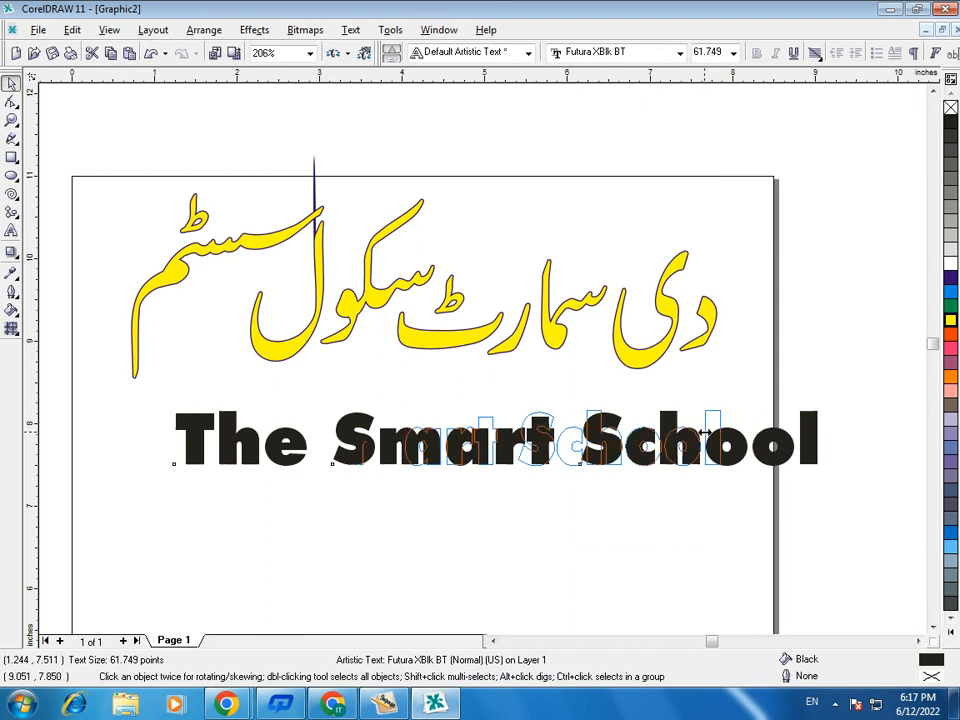
- Fit the English text's width under the Urdu title and stretch it taller, to about 80.2 pt
drag(170, 437, 138, 437)
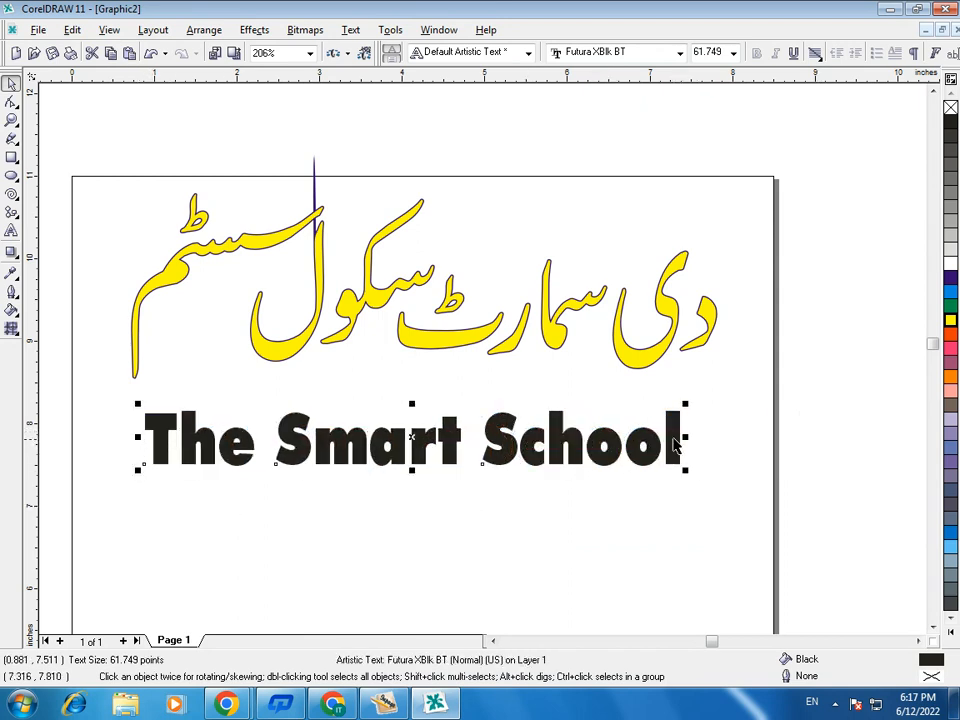
drag(686, 437, 710, 437)
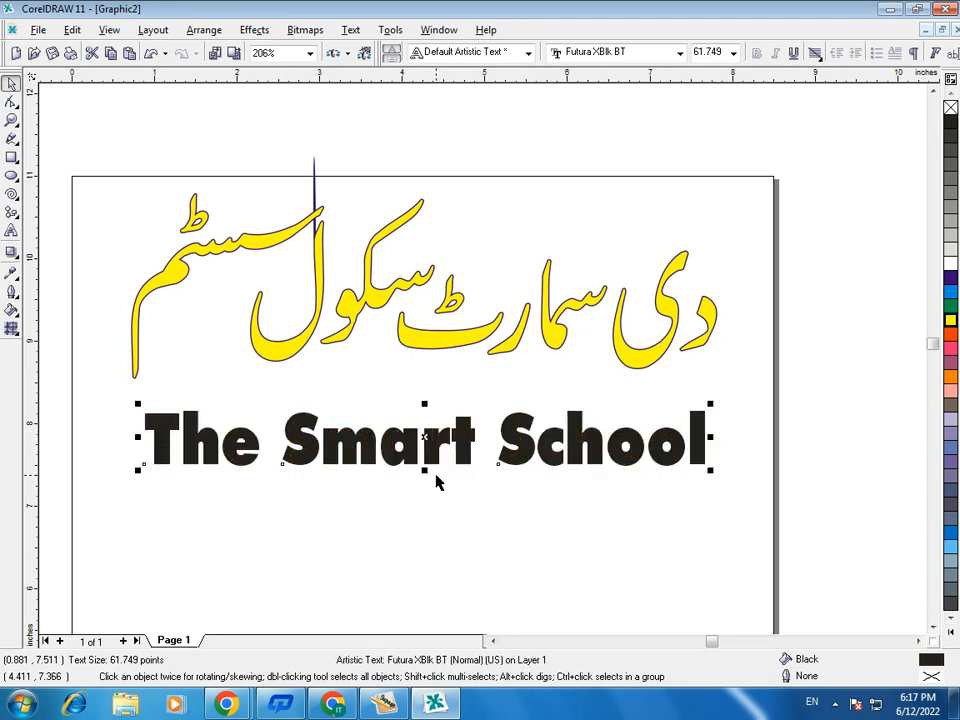
drag(426, 474, 433, 512)
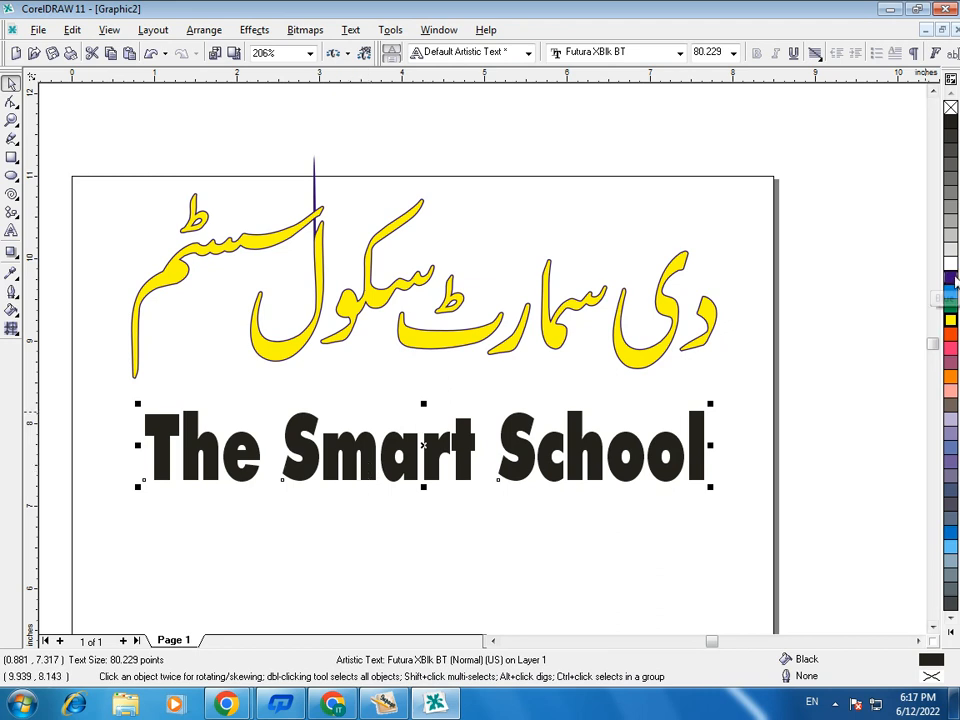
- Fill the English text yellow and give it a 16.0 pt blue outline behind the fill, with rounded corners and line caps
click(950, 320)
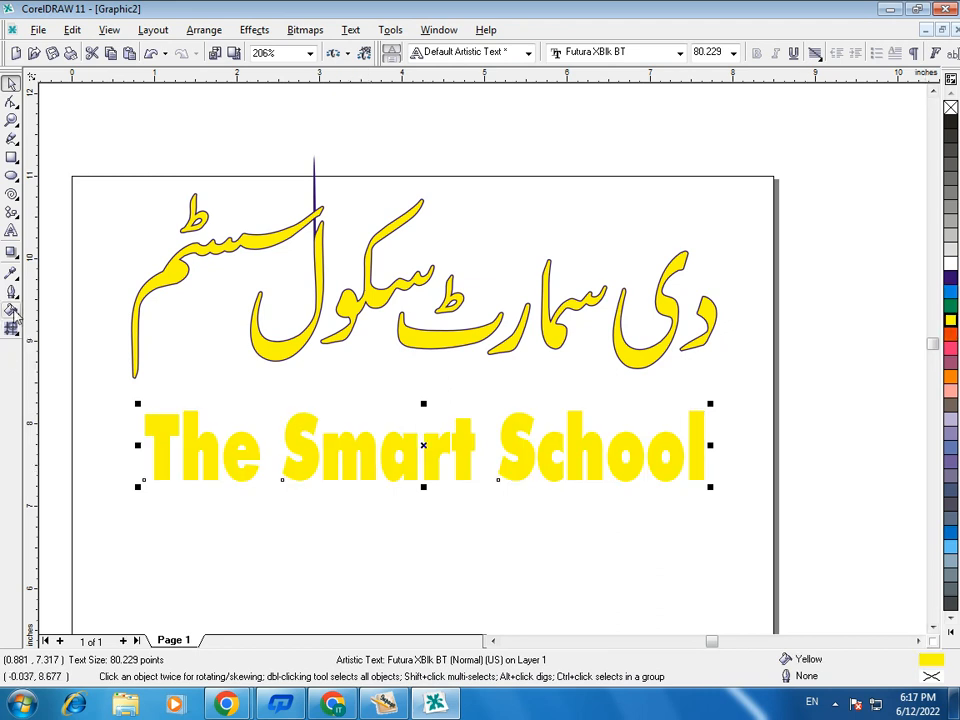
click(12, 309)
click(40, 301)
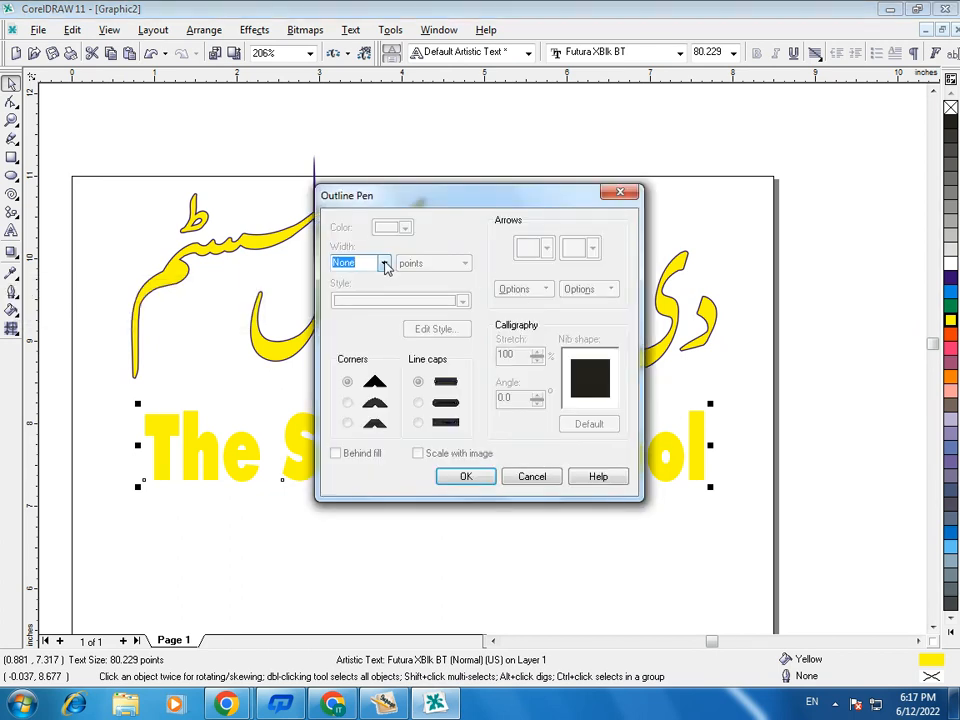
click(385, 266)
click(348, 356)
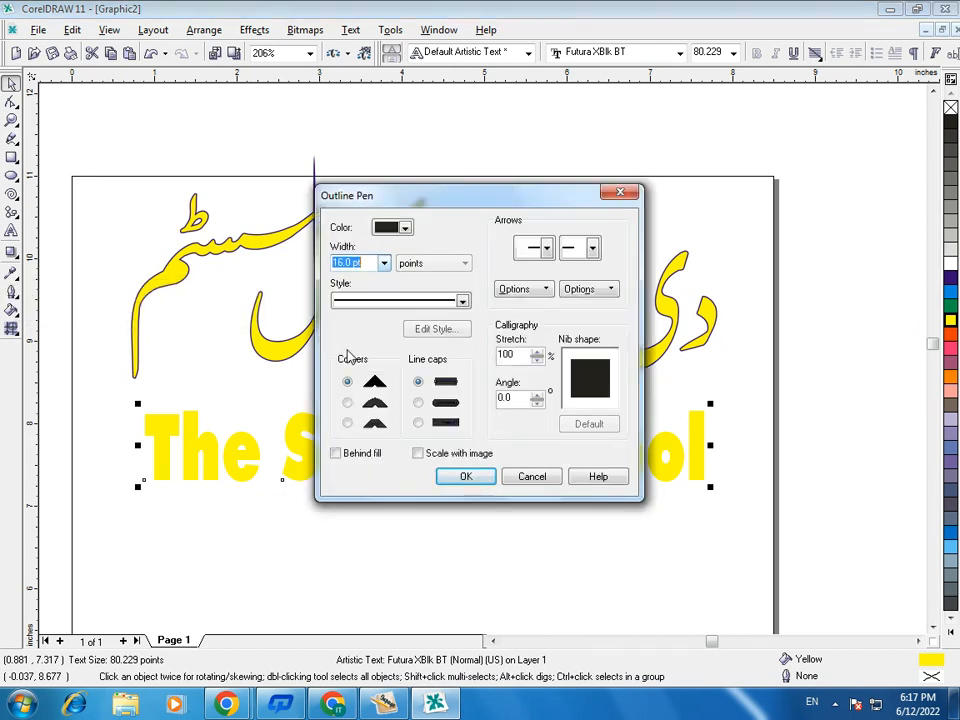
click(393, 227)
click(386, 262)
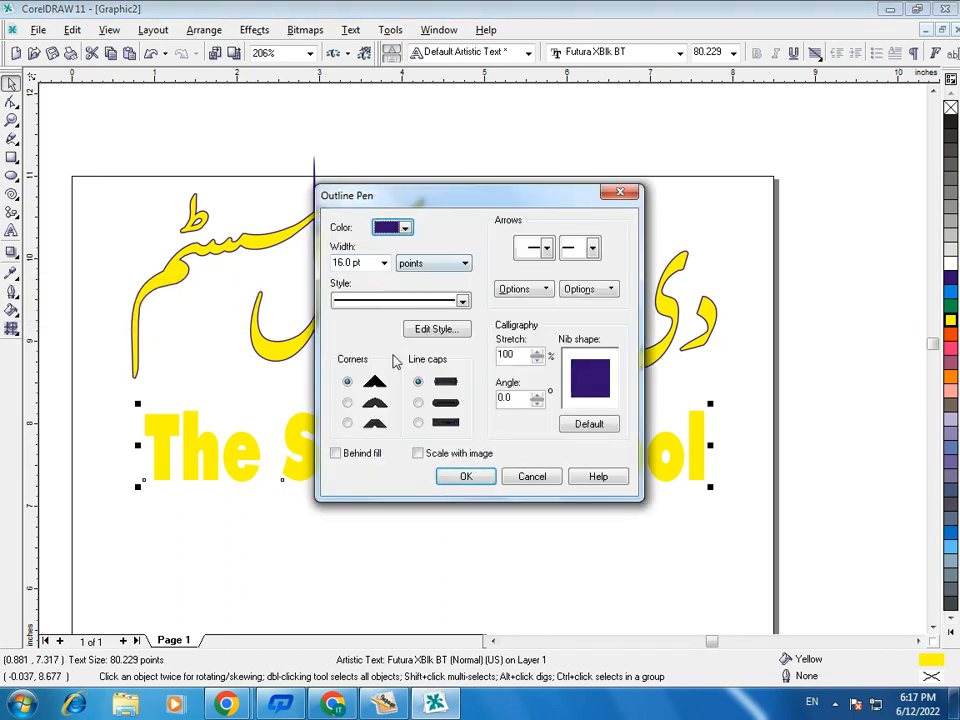
click(347, 402)
click(418, 402)
click(336, 453)
click(466, 476)
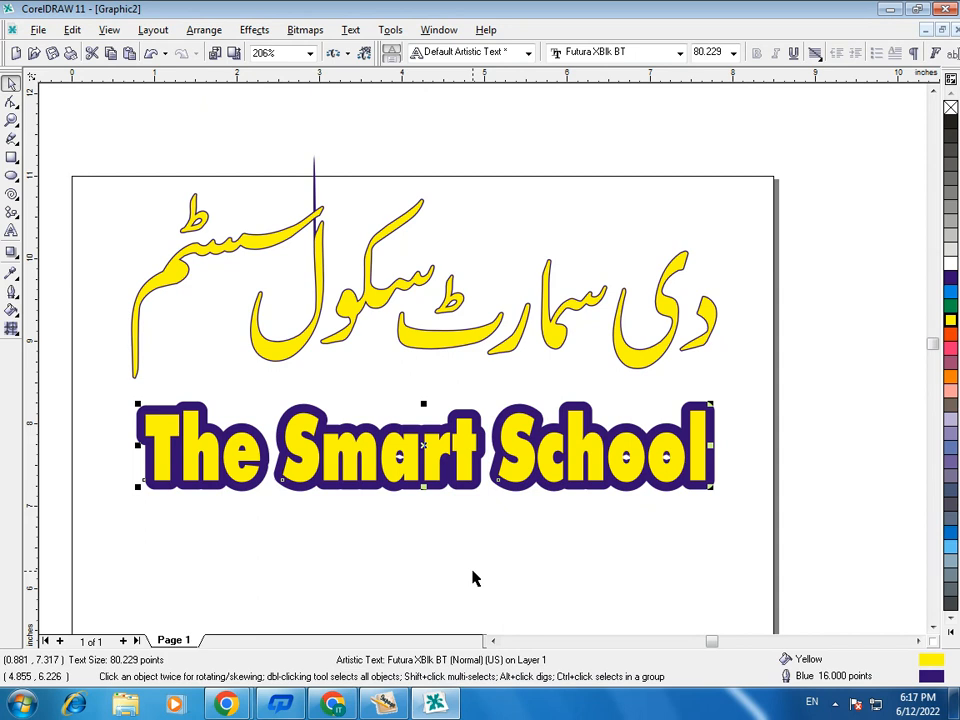
- Increase the outline width of "The Smart School" to 24.0 pt and deselect the text
click(11, 291)
click(44, 302)
click(383, 263)
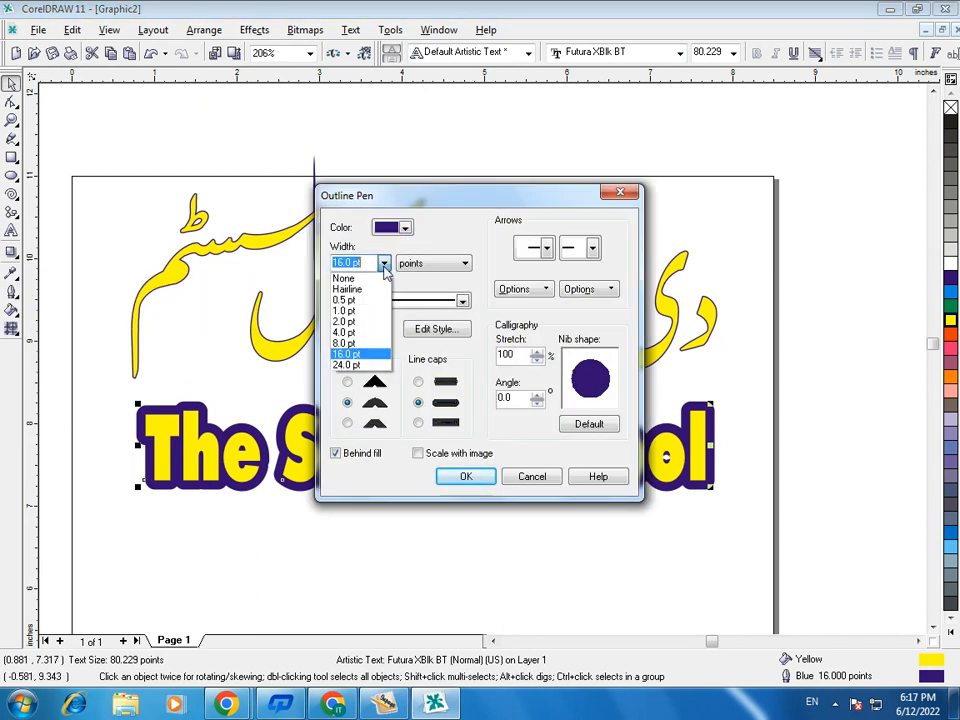
click(346, 365)
click(466, 476)
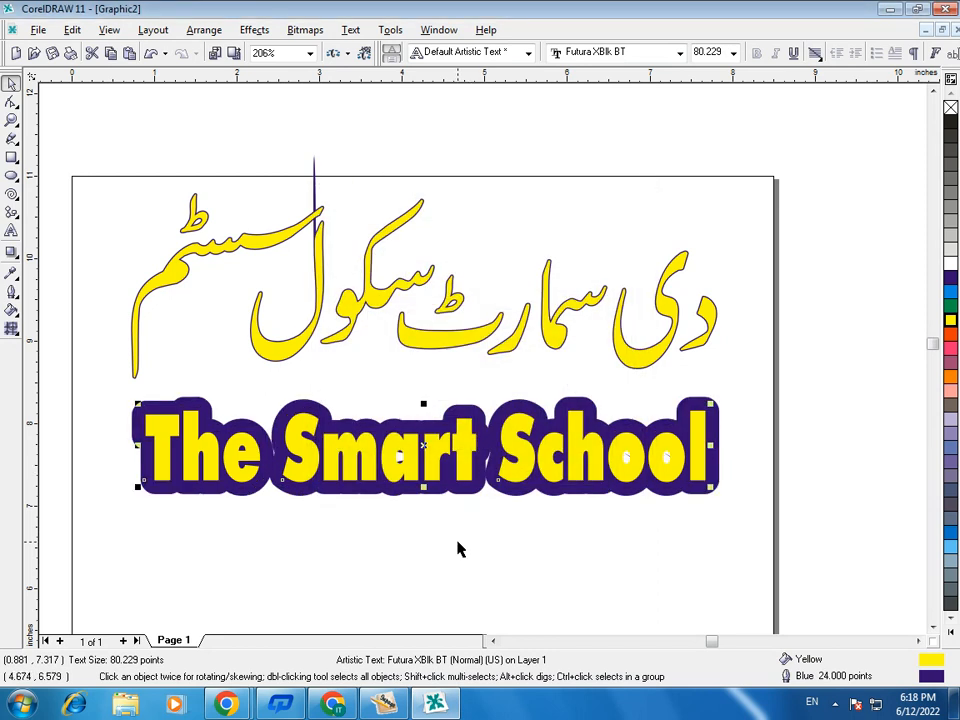
click(461, 549)
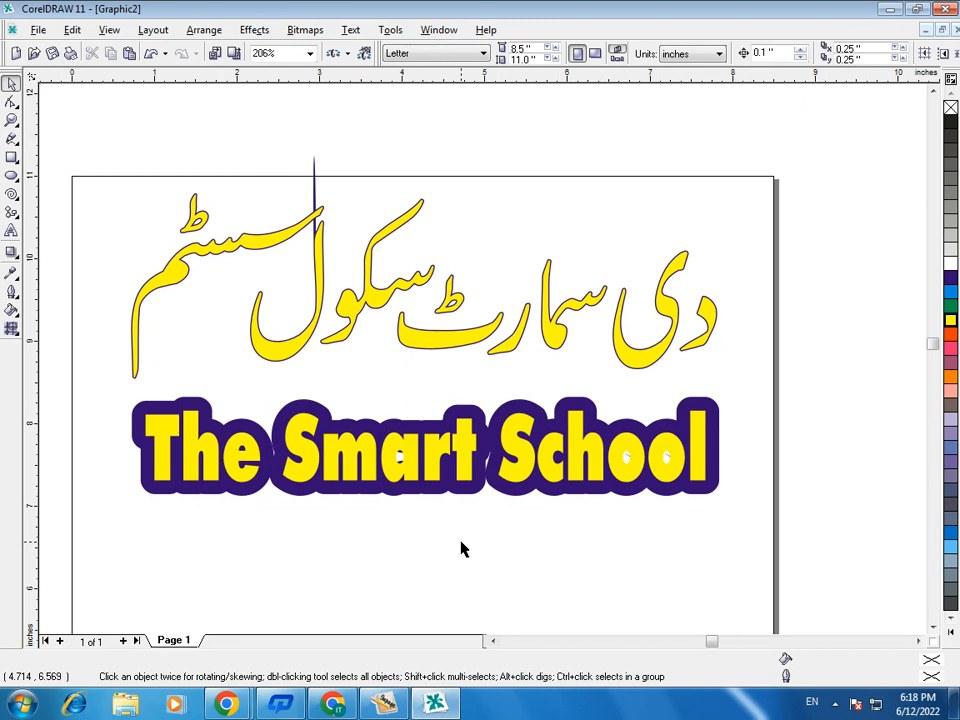
- Move "The Smart School" slightly up toward the Urdu title, duplicate it and place the copy over the original
mouse_move(439, 455)
mouse_down()
mouse_move(438, 490)
mouse_move(440, 472)
mouse_up()
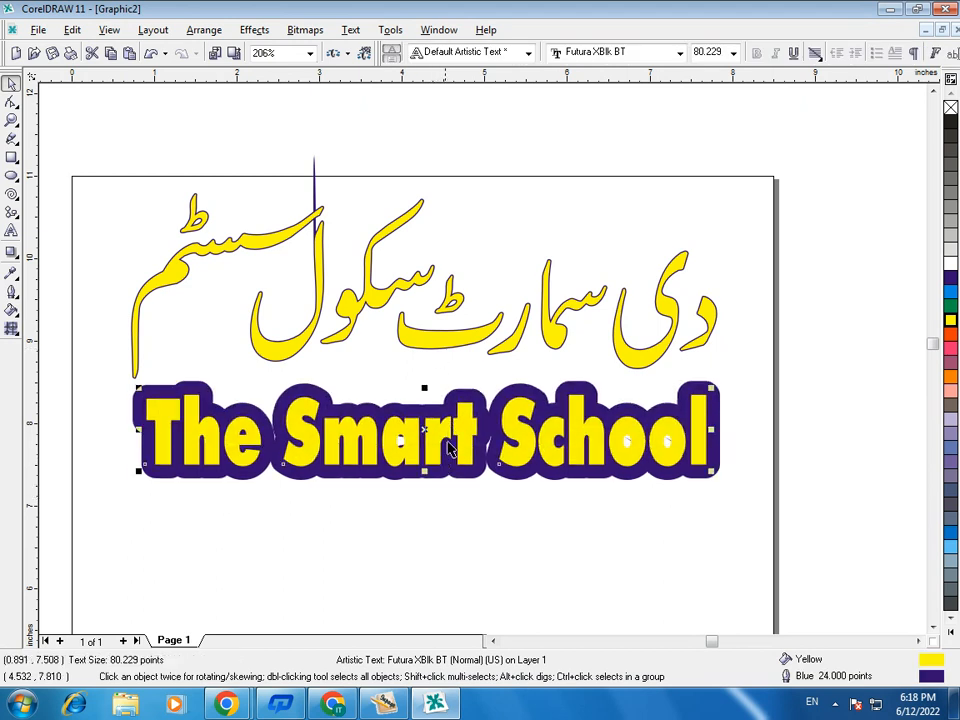
click(951, 348)
click(951, 334)
click(951, 320)
key(ctrl+d)
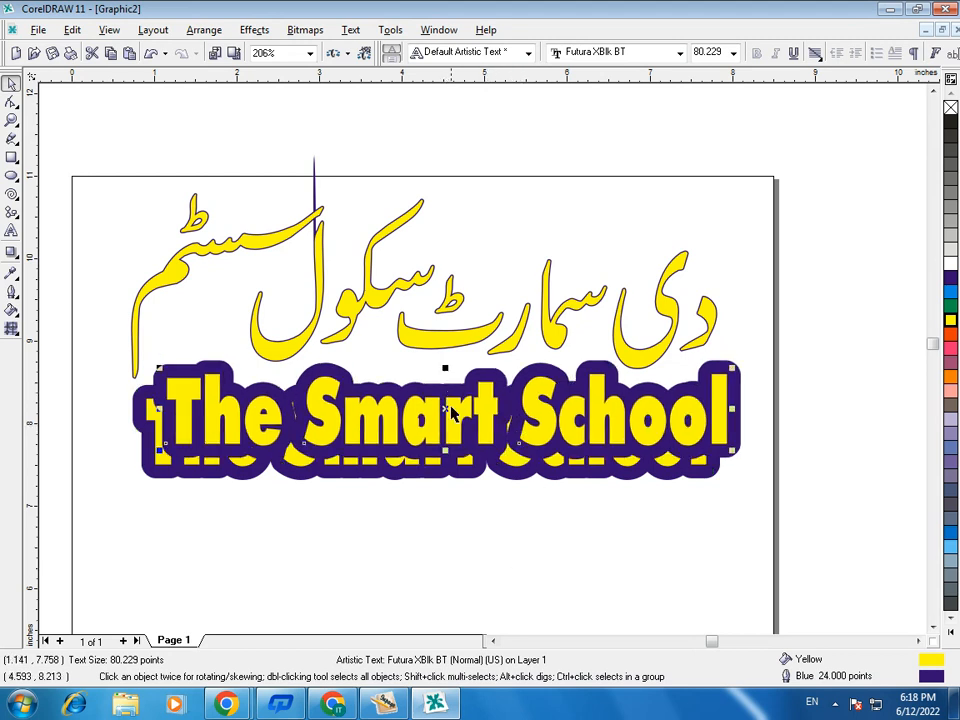
drag(445, 410, 418, 432)
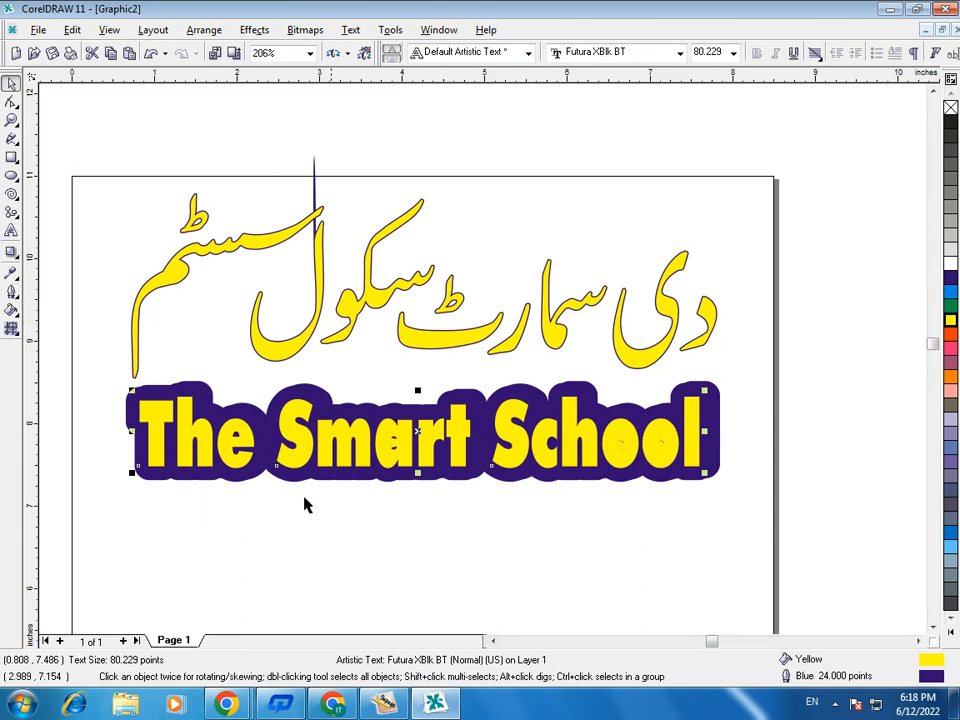
- Pull the duplicate of the English text below the original and realign it exactly on top
drag(414, 434, 430, 527)
click(398, 435)
click(407, 540)
drag(436, 523, 424, 430)
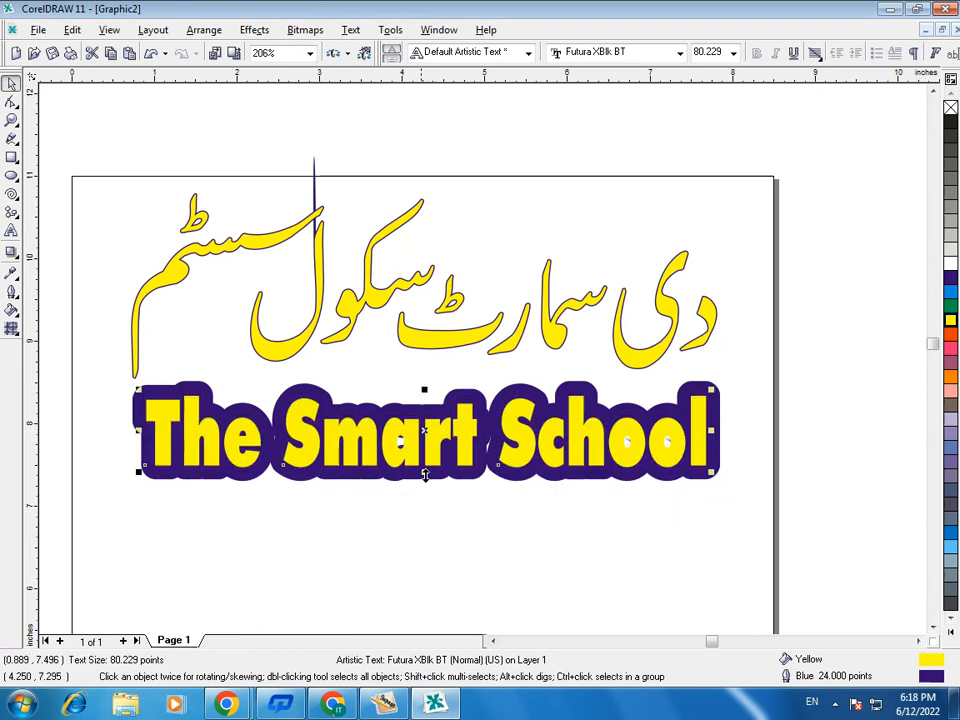
- Give the top copy of "The Smart School" an 8.0 pt red outline and deselect it
click(12, 292)
click(40, 301)
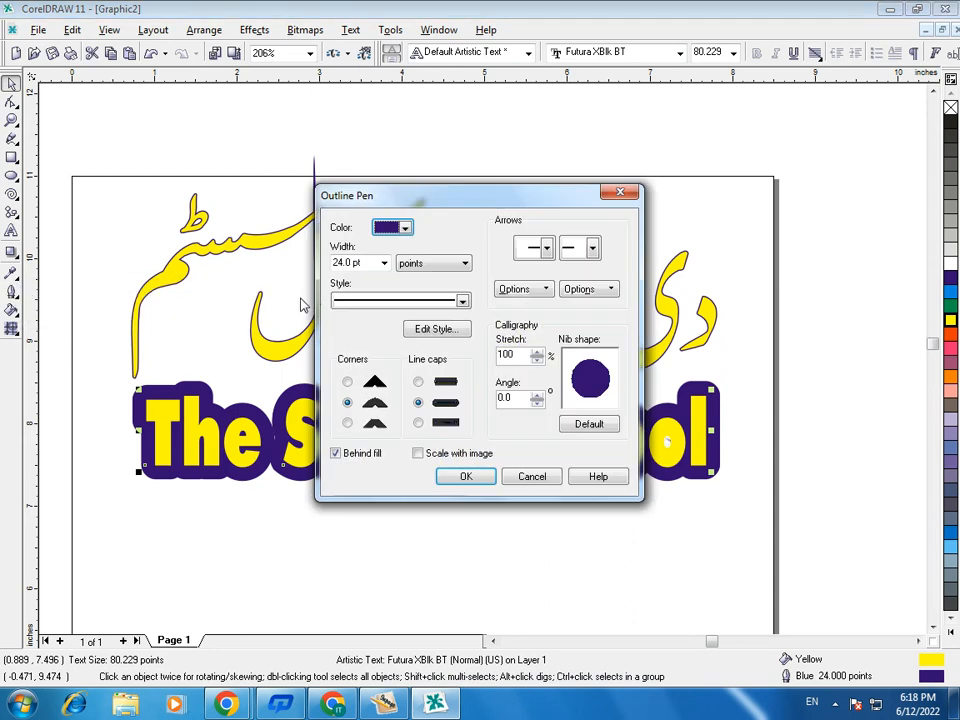
click(384, 263)
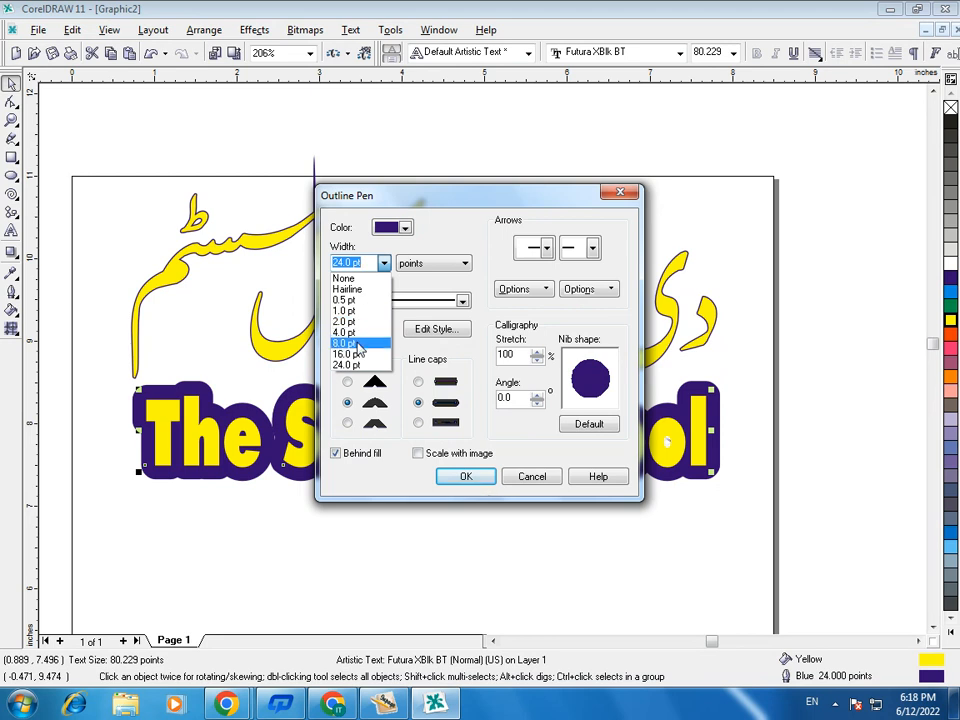
click(358, 345)
click(406, 228)
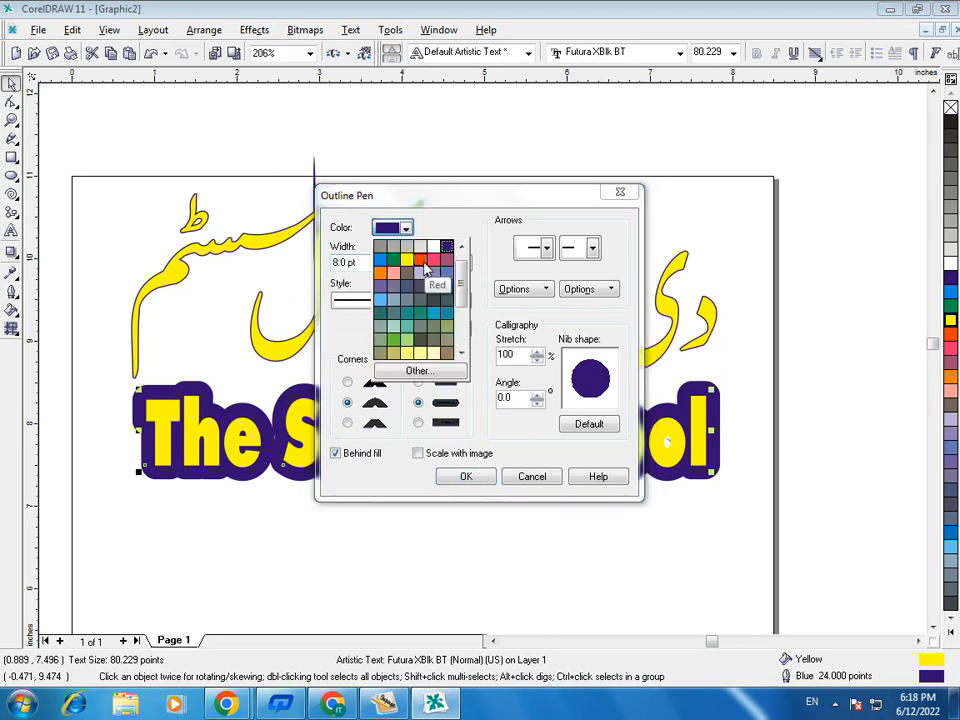
click(421, 265)
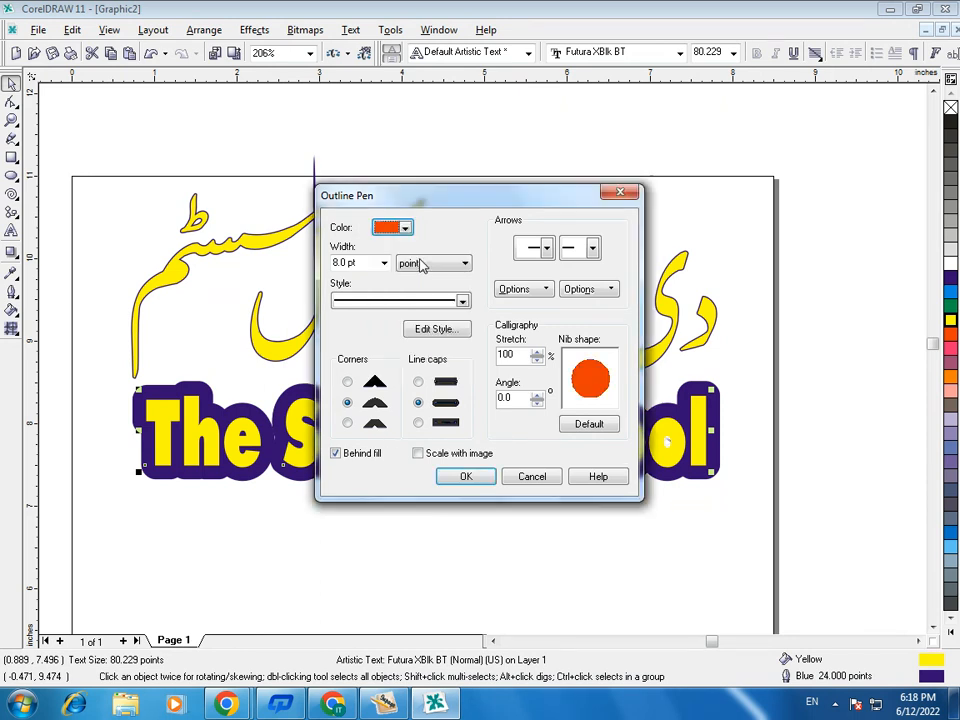
click(467, 477)
click(446, 529)
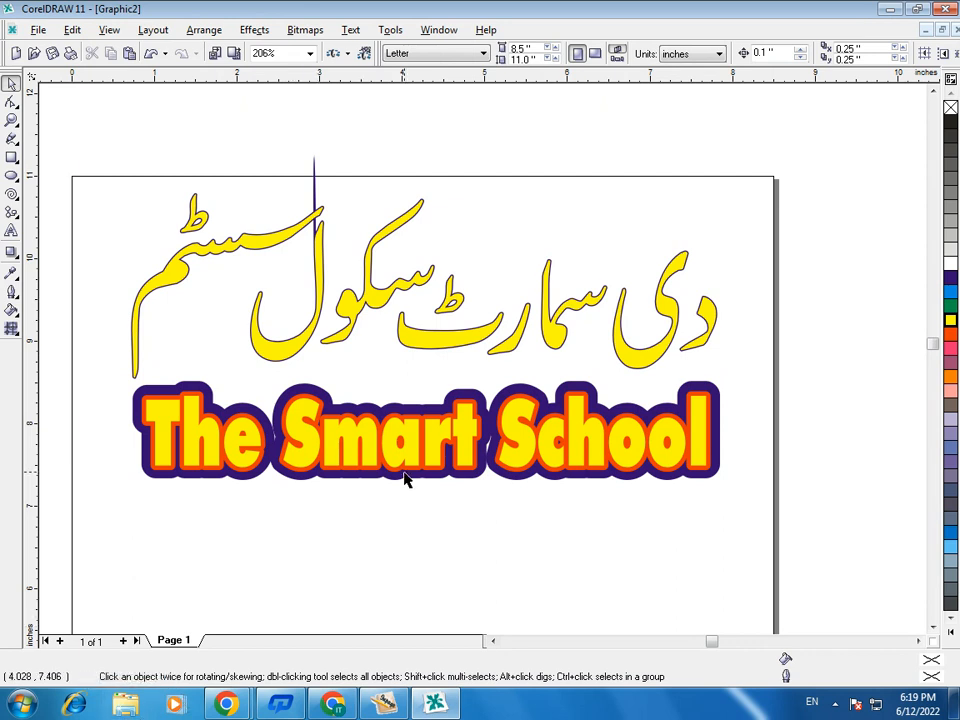
- Increase the red outline of the top copy to 18 pt and align it over the blue-outlined text
drag(416, 450, 414, 494)
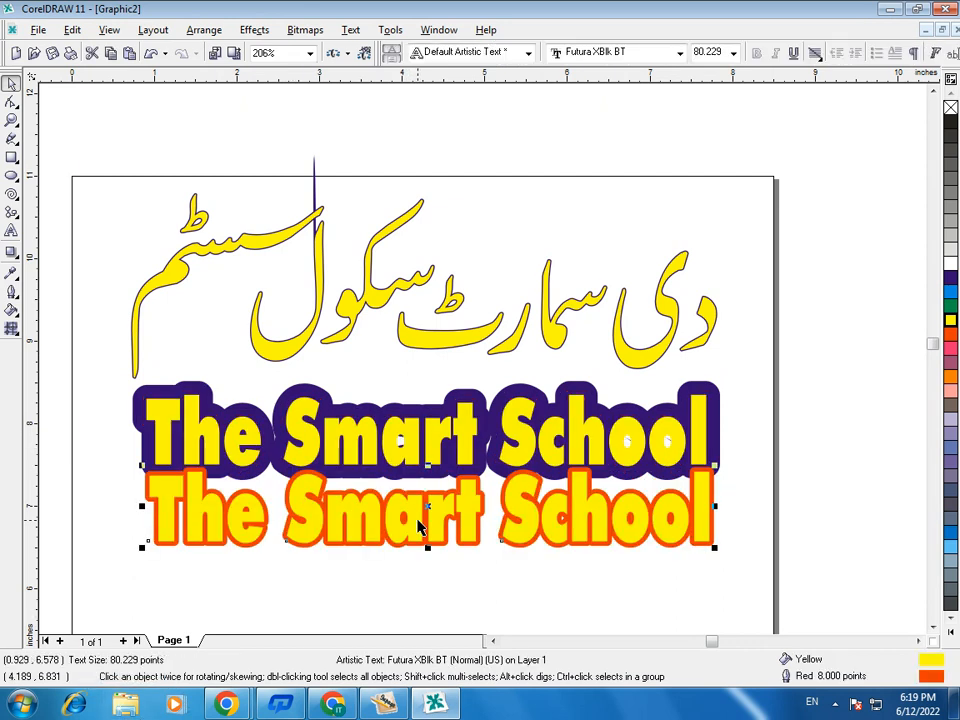
drag(418, 527, 413, 452)
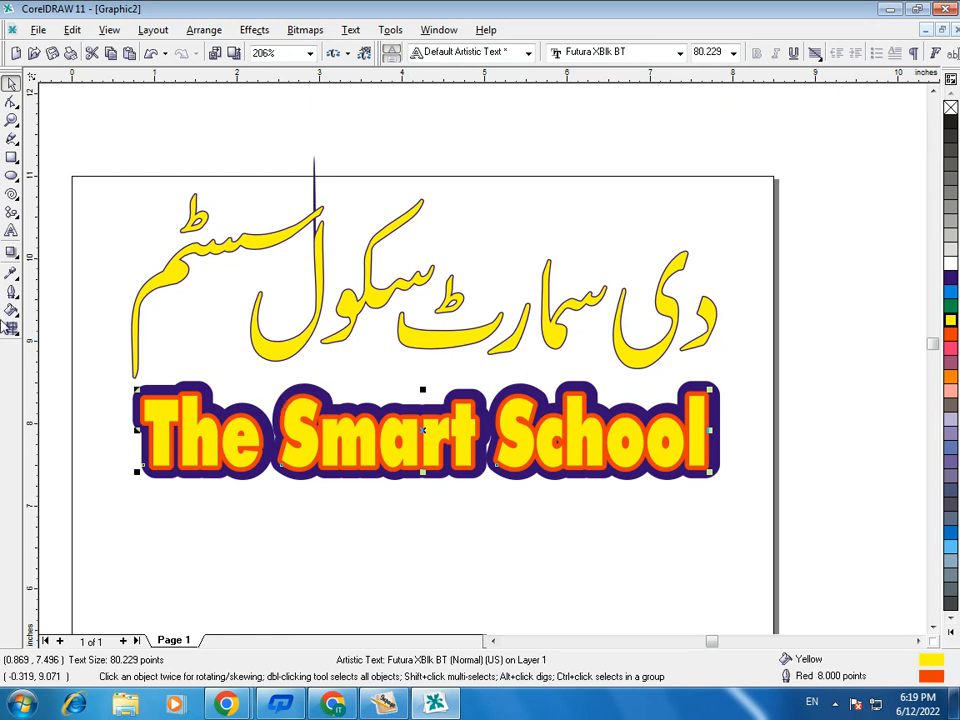
click(11, 292)
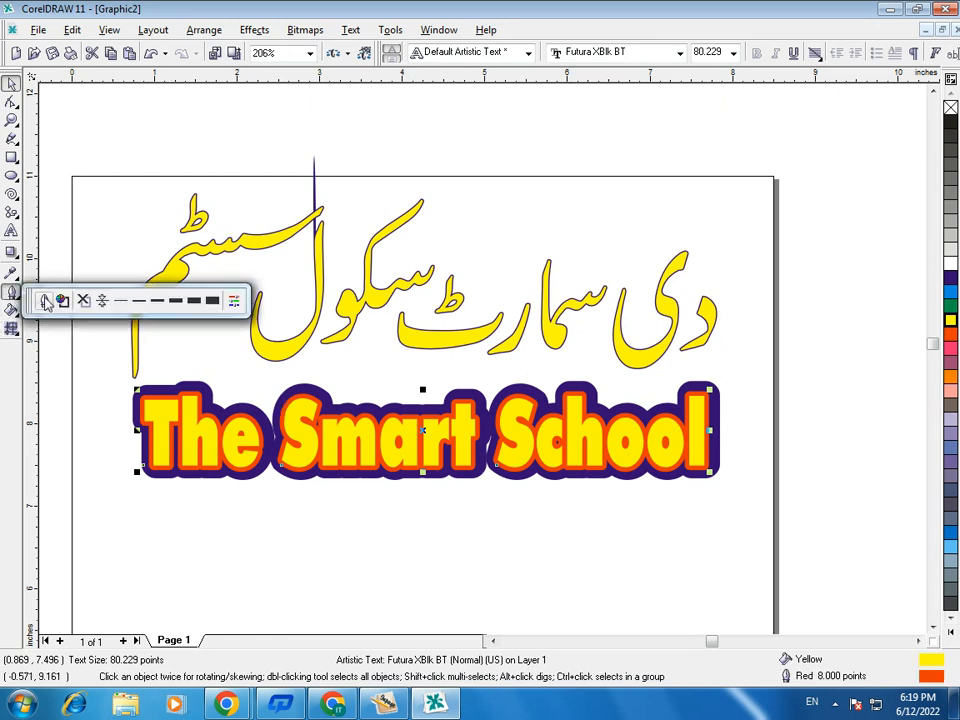
click(43, 300)
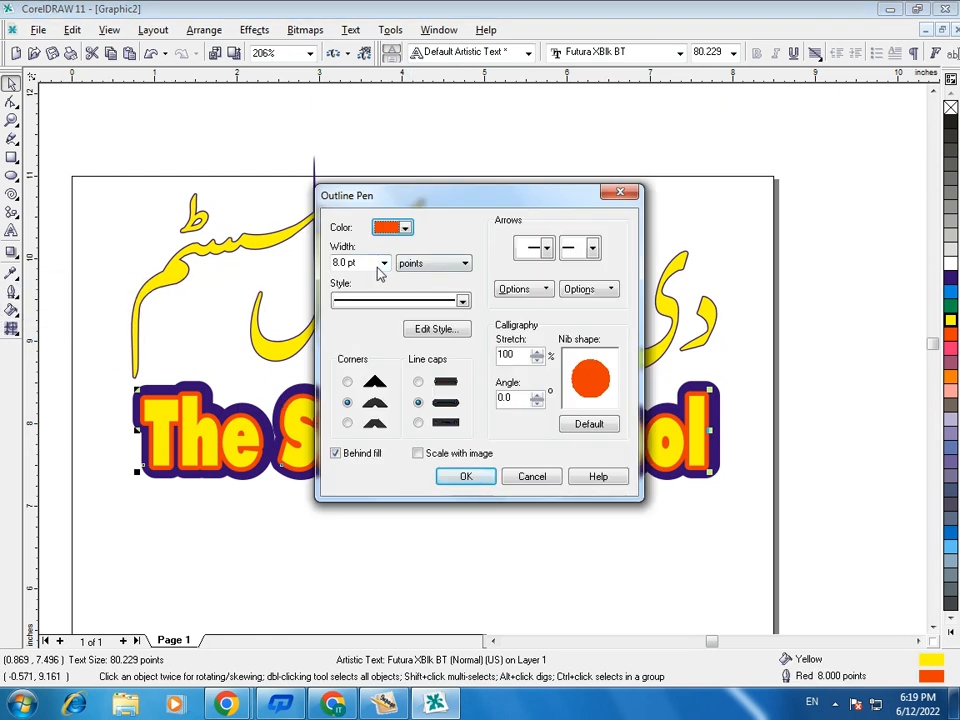
click(384, 263)
click(384, 263)
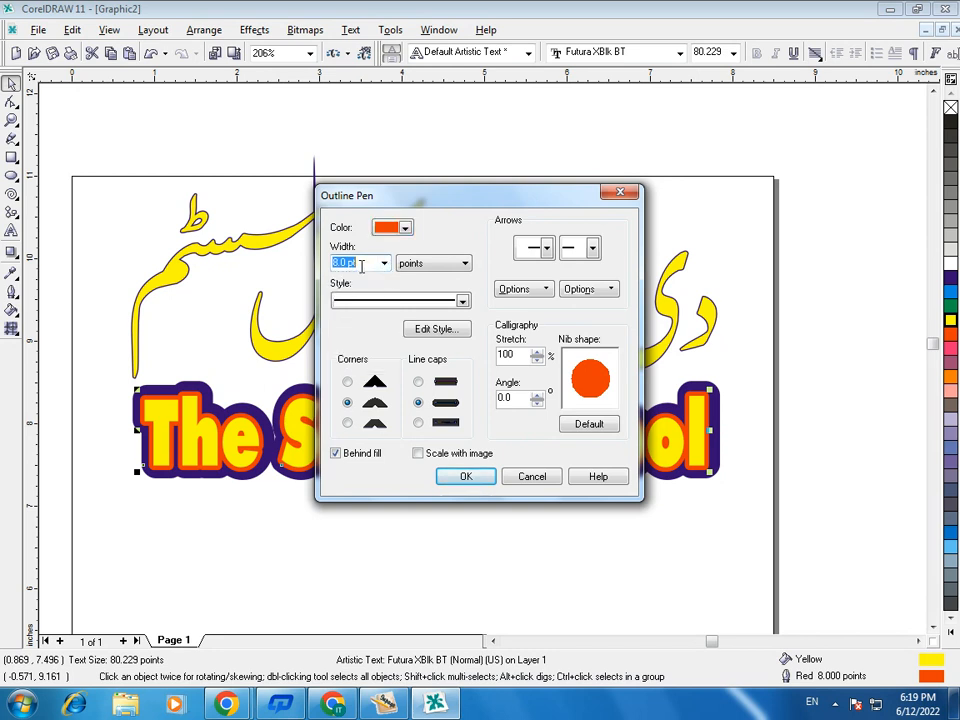
text(18)
key(Return)
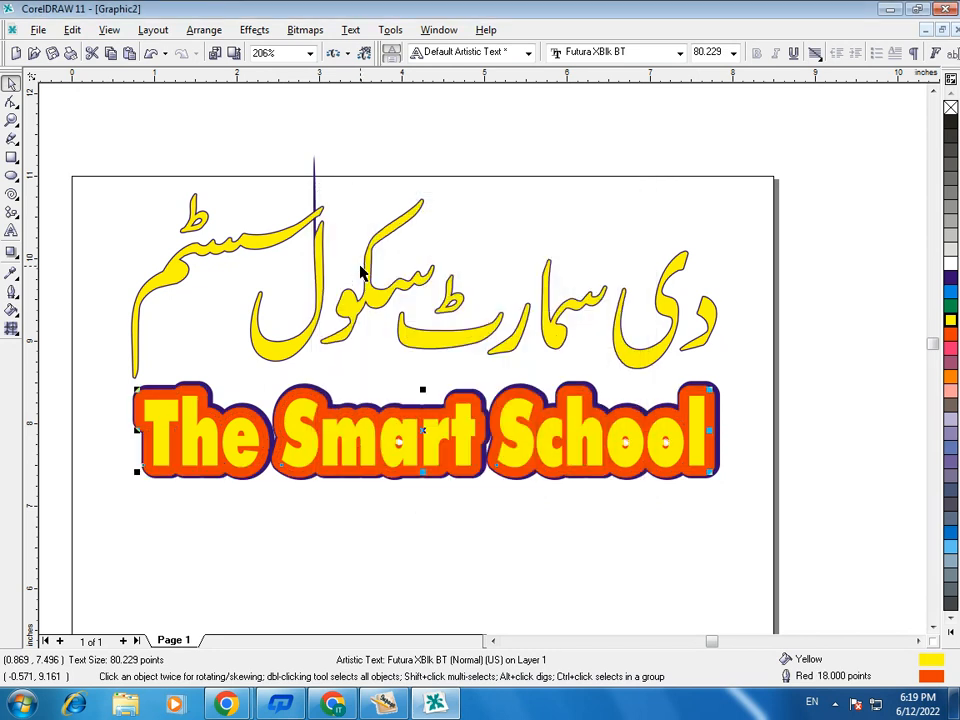
drag(424, 427, 428, 429)
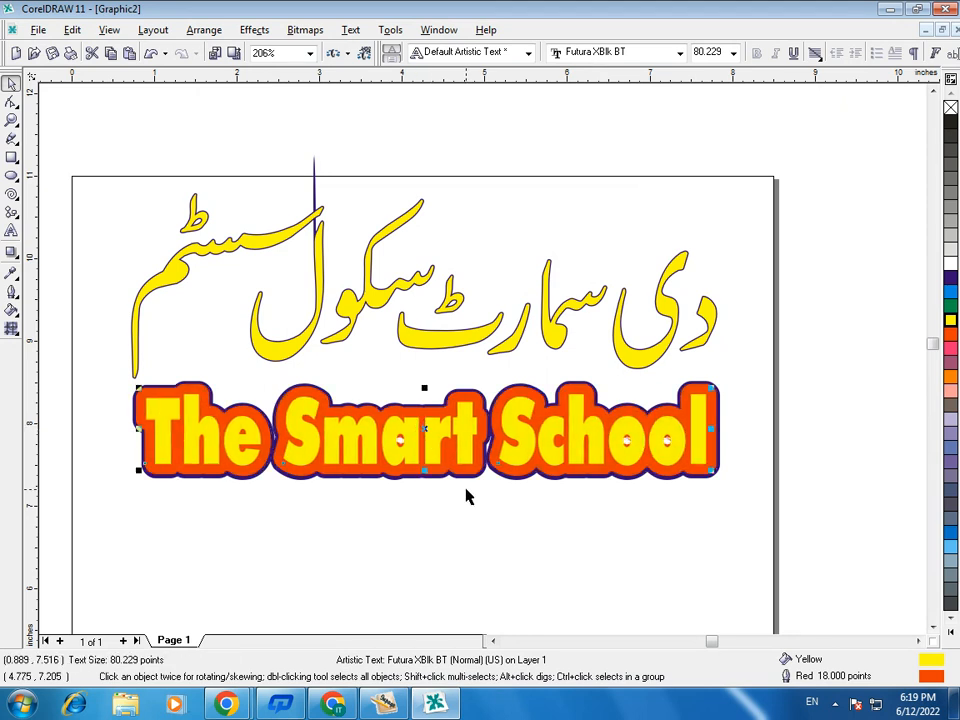
- Duplicate the red-outlined text, give the copy an 8.0 pt Blue Purple outline, align it over the stack and deselect
key(ctrl+d)
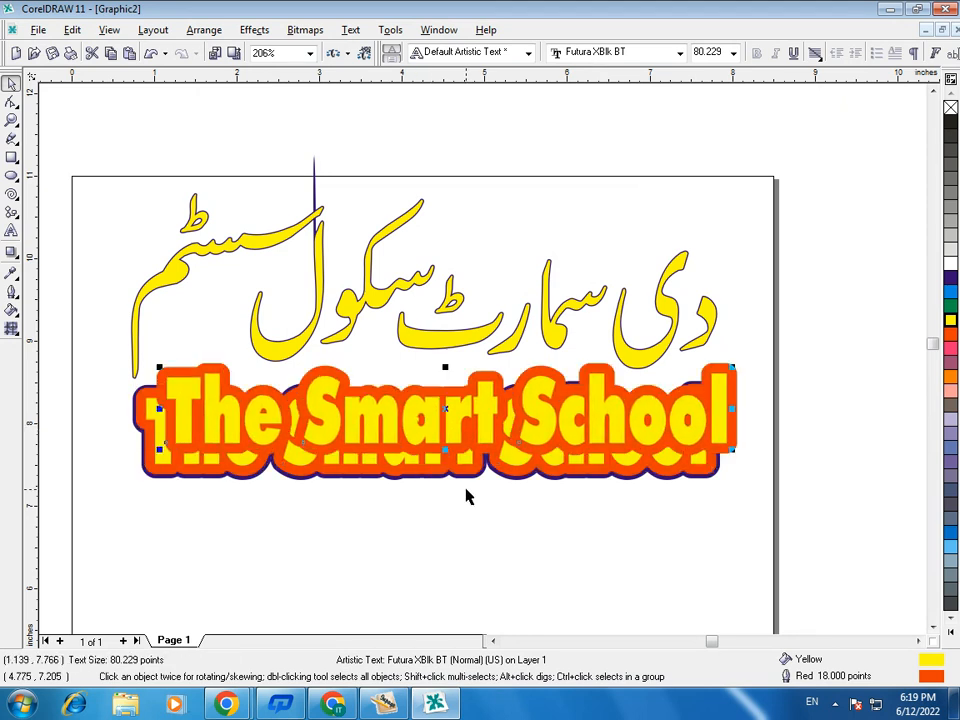
click(11, 291)
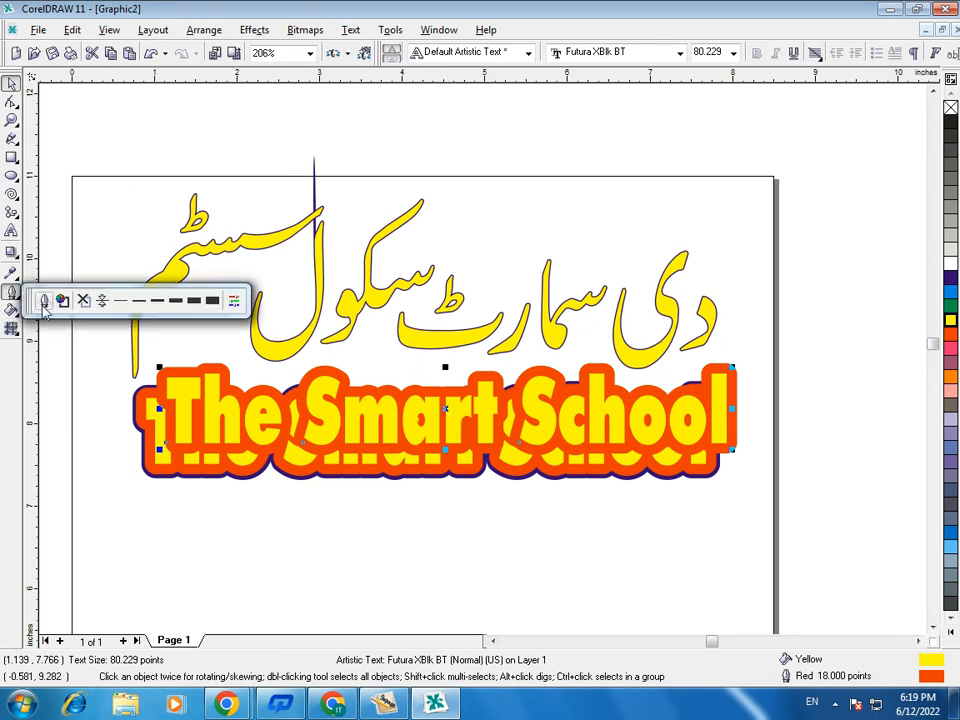
click(43, 300)
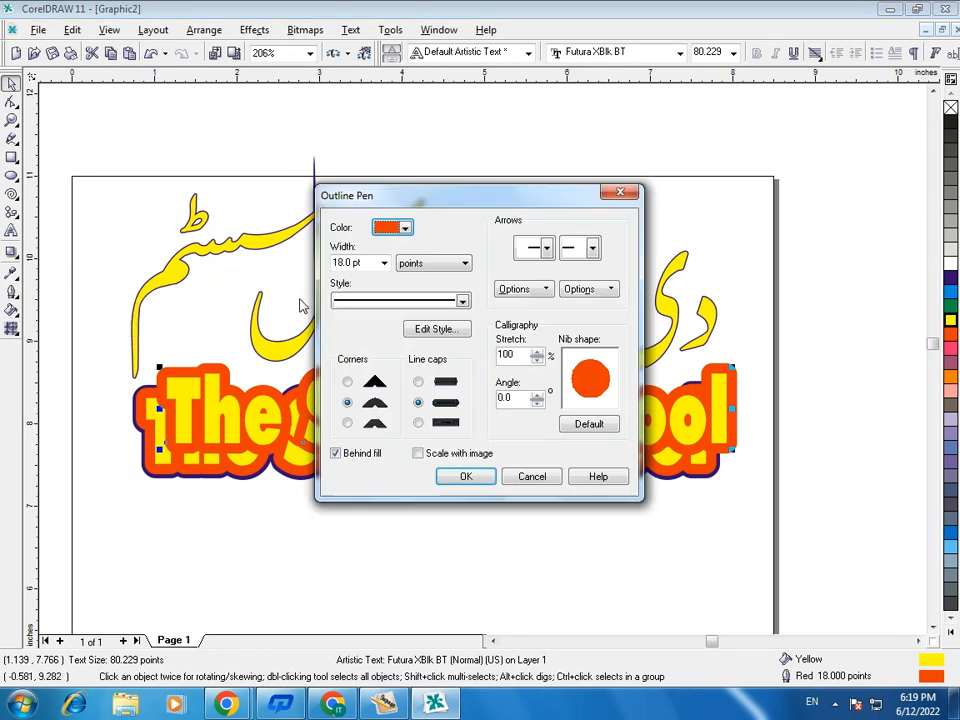
click(384, 263)
click(358, 346)
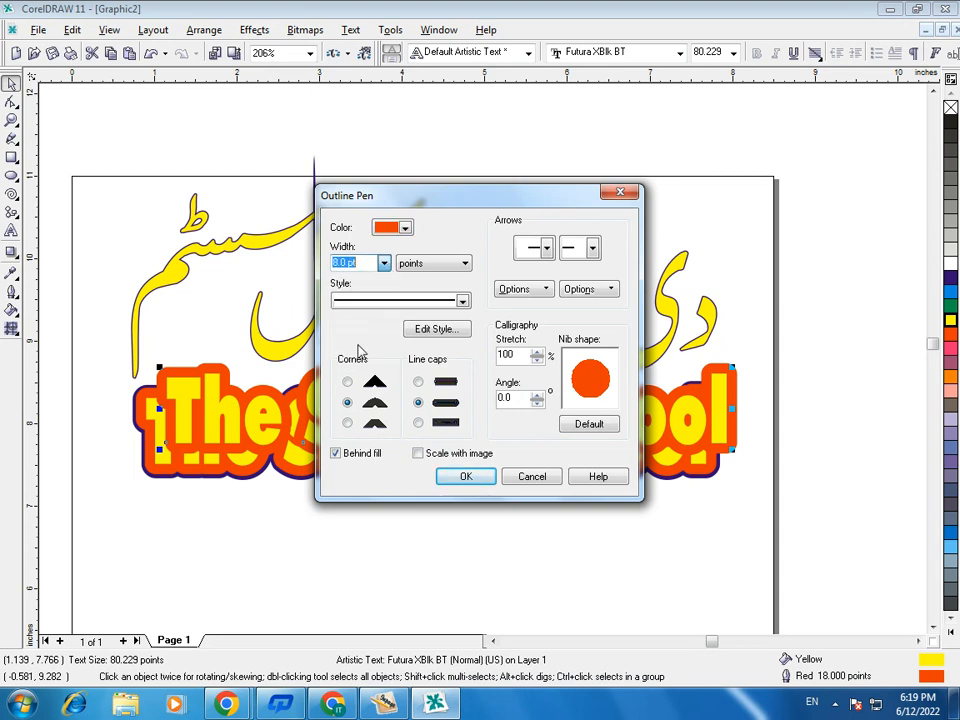
click(404, 228)
click(460, 352)
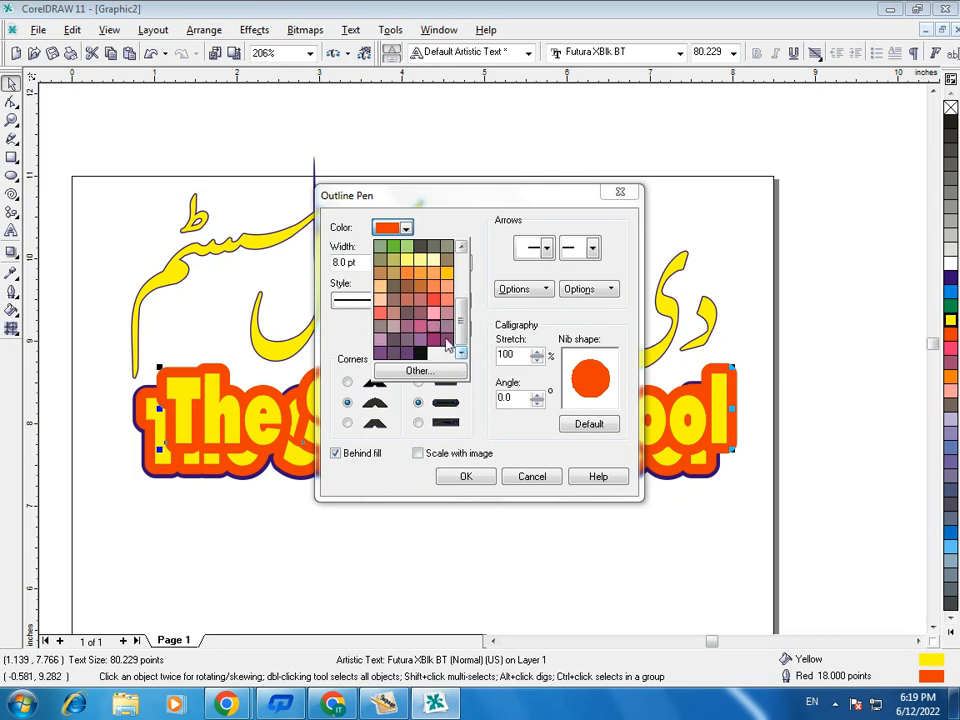
click(446, 343)
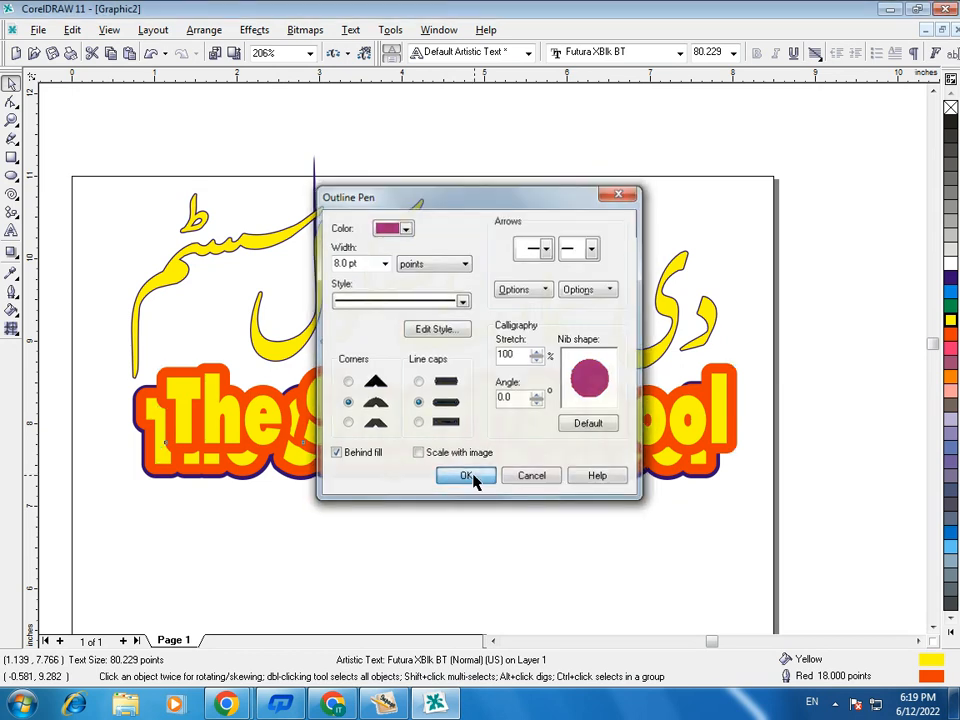
click(473, 480)
mouse_move(445, 405)
mouse_down()
mouse_move(428, 428)
mouse_move(435, 418)
mouse_up()
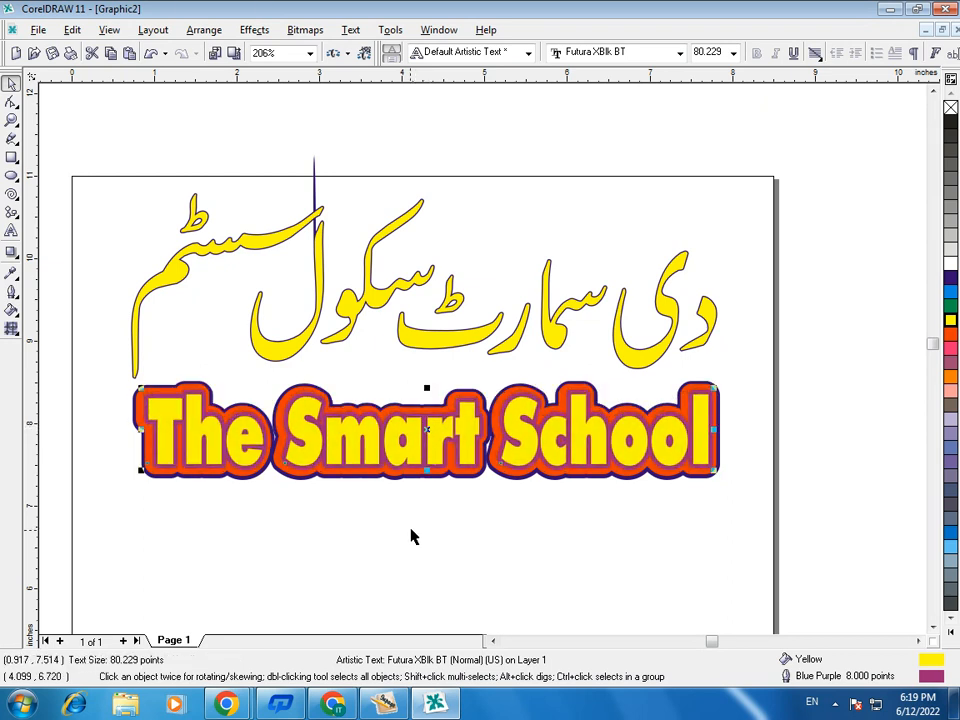
click(412, 536)
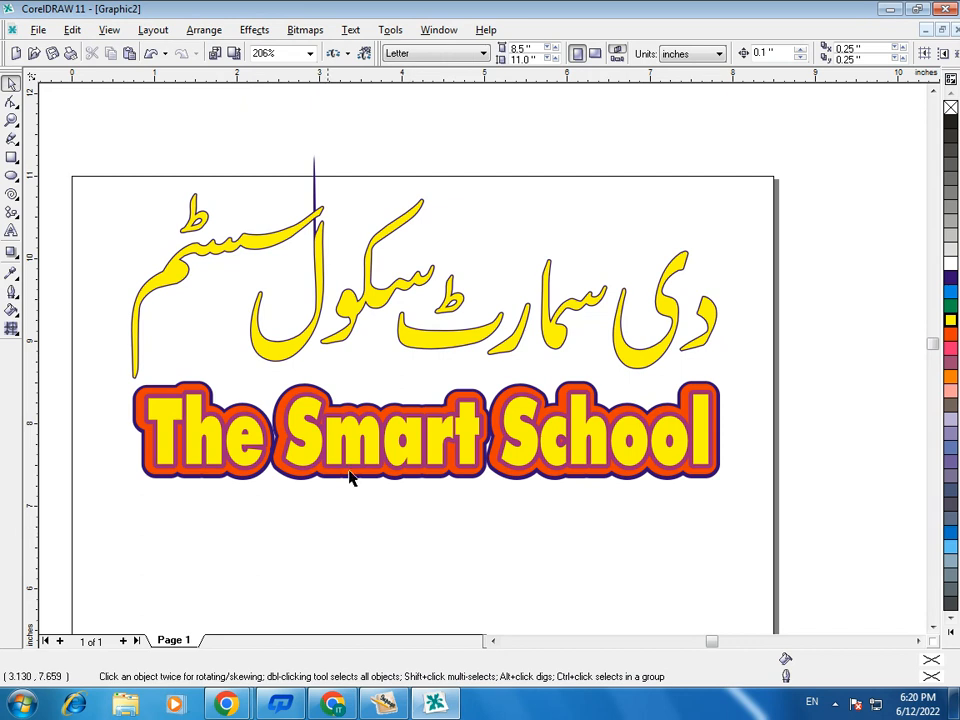
- Pull the outlined copies of "The Smart School" apart vertically and stack them back in alignment, leaving nothing selected
drag(321, 434, 330, 592)
drag(375, 450, 376, 536)
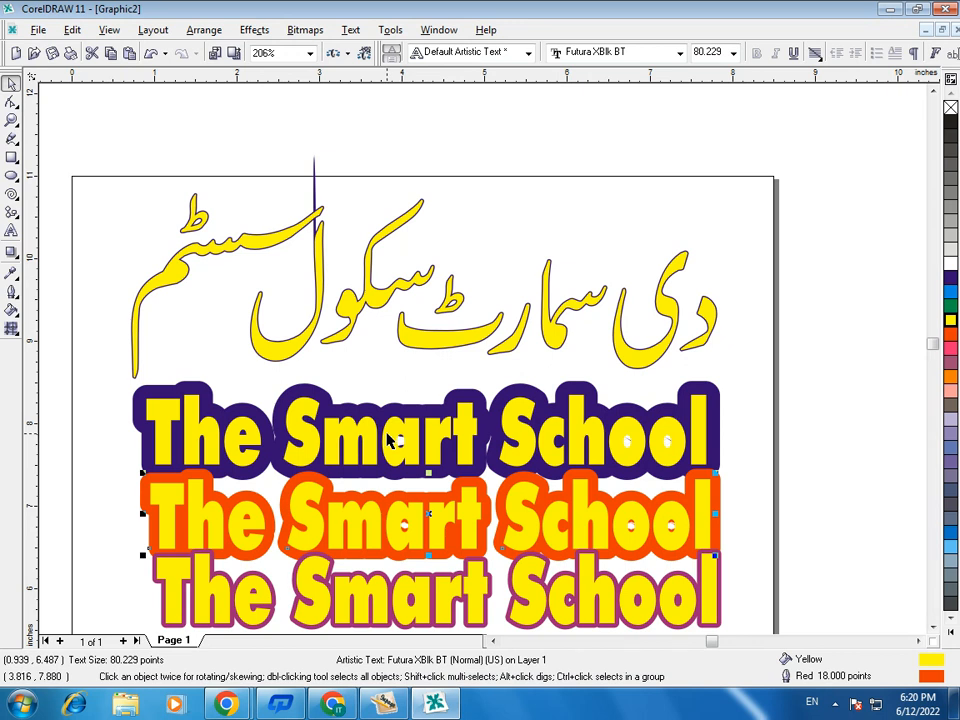
drag(369, 553, 361, 455)
drag(371, 583, 382, 430)
click(410, 500)
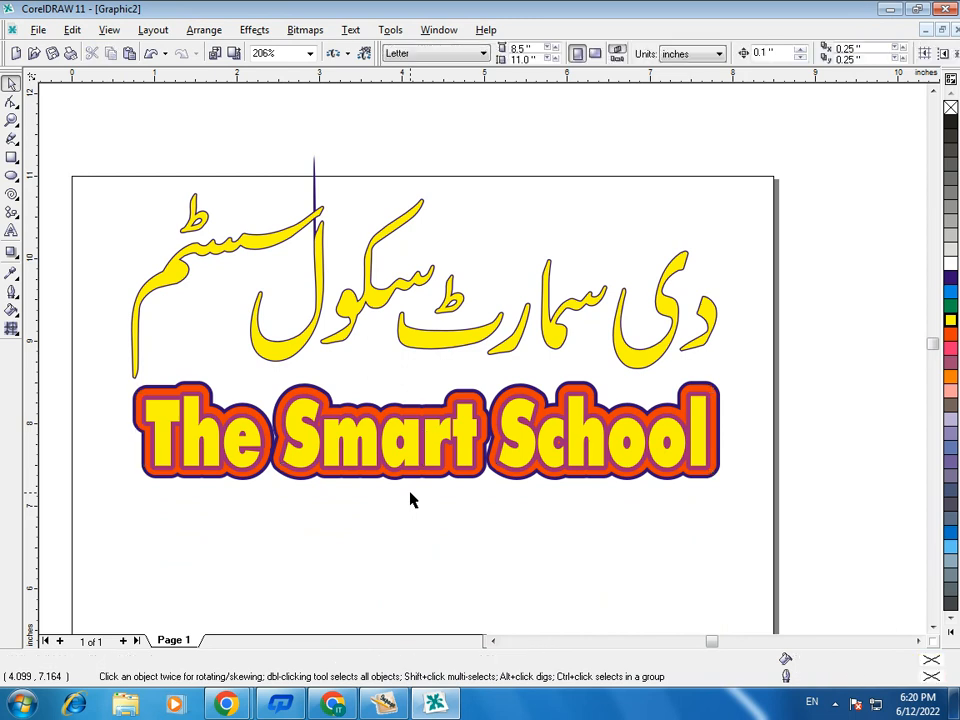
- Group the three copies of "The Smart School" and move the group down about 0.8 inches
drag(95, 347, 798, 568)
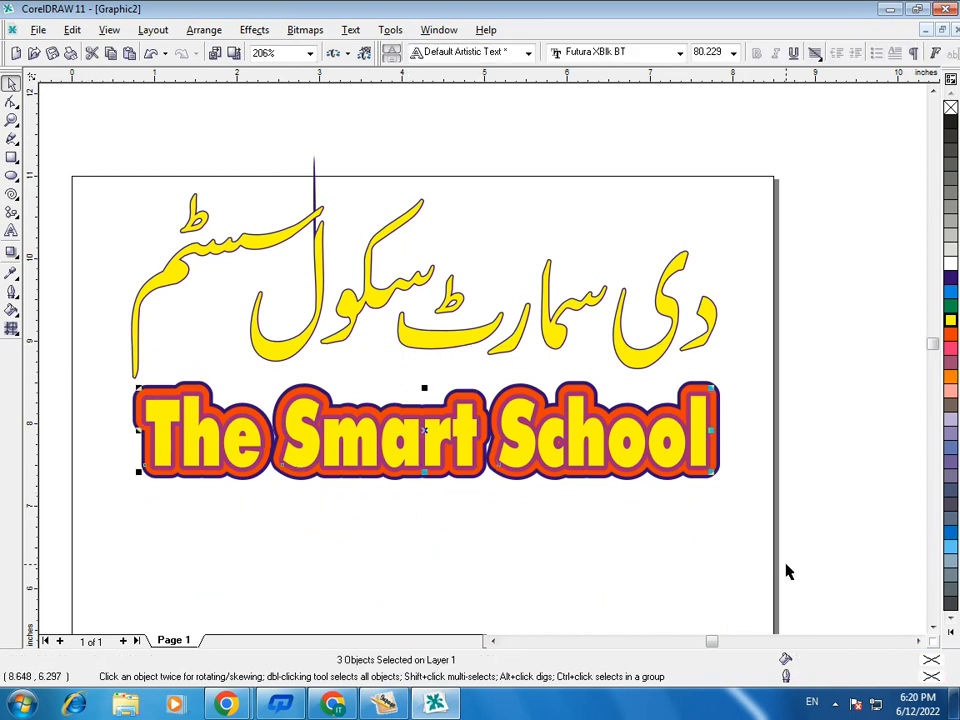
key(ctrl+g)
click(591, 574)
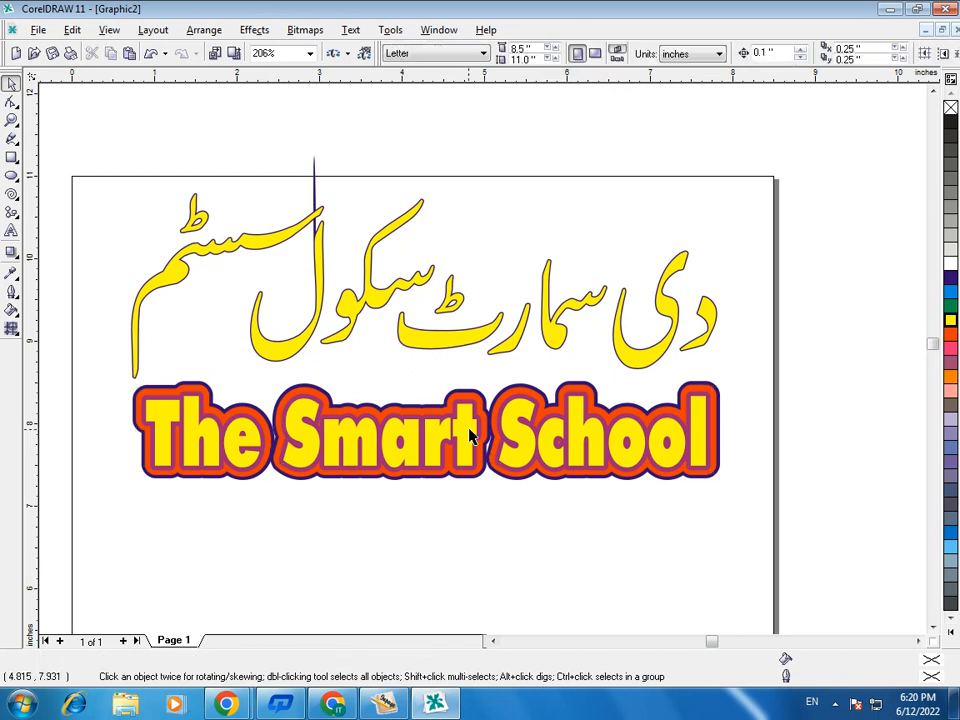
drag(414, 452, 435, 505)
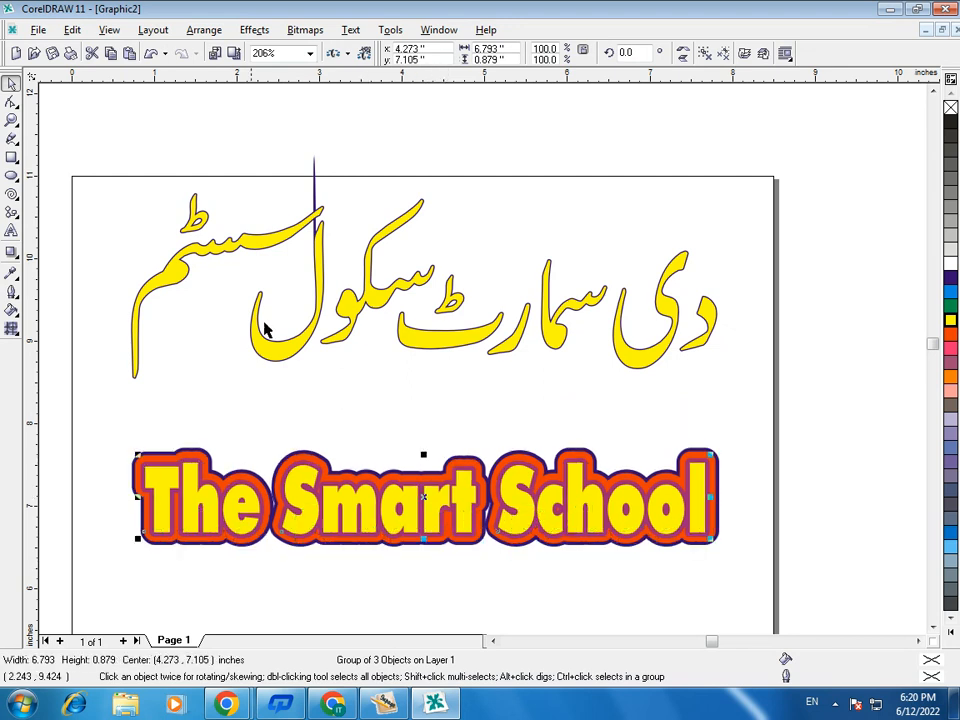
- Set the outline width of the Urdu title group to 24 pt
drag(97, 151, 786, 403)
click(11, 291)
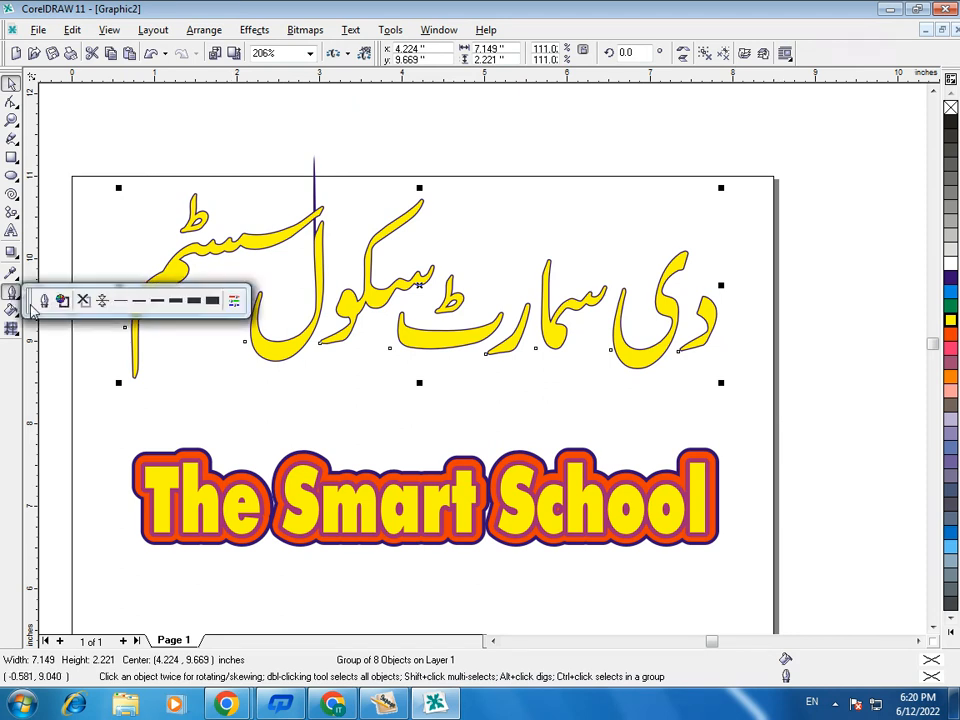
click(43, 302)
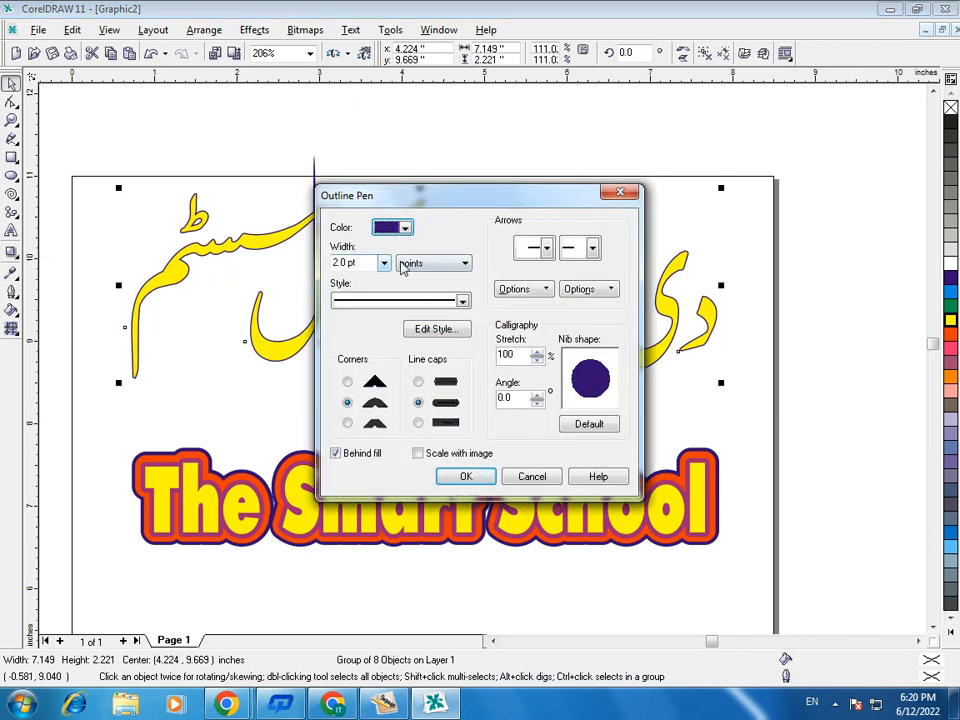
click(383, 263)
click(352, 356)
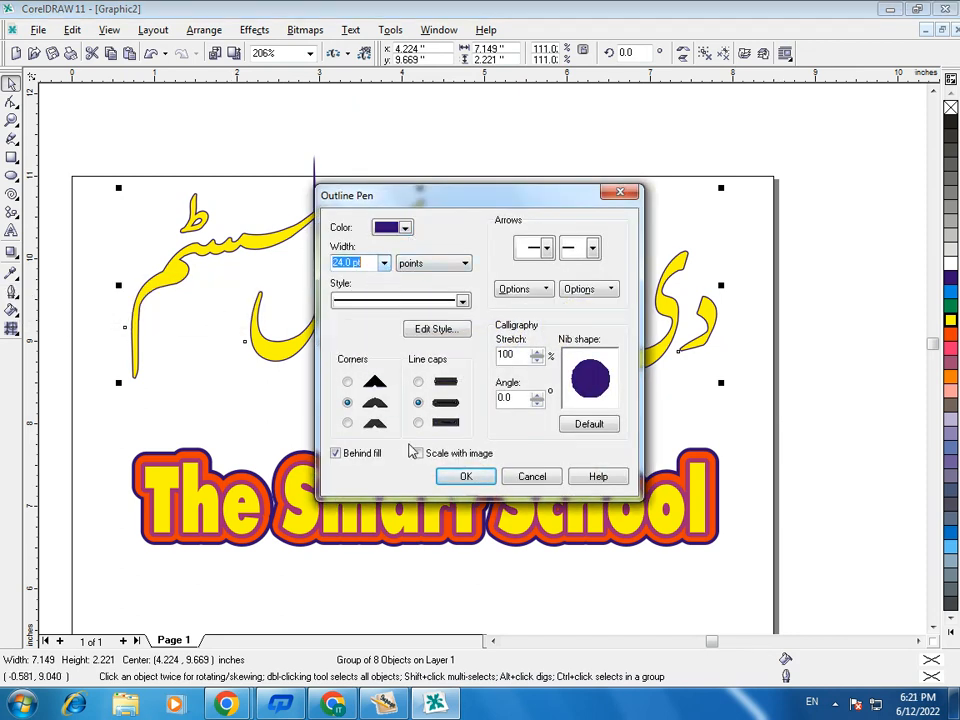
click(466, 477)
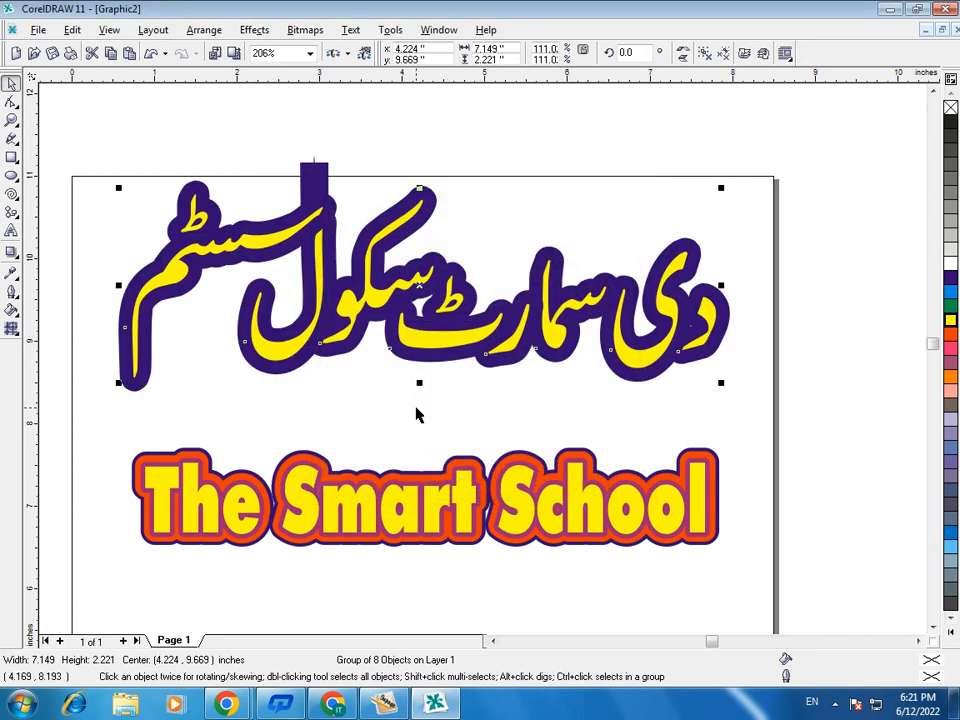
- Duplicate the Urdu title, give the copy a 12 pt pink outline and align it over the blue-outlined original
key(ctrl+d)
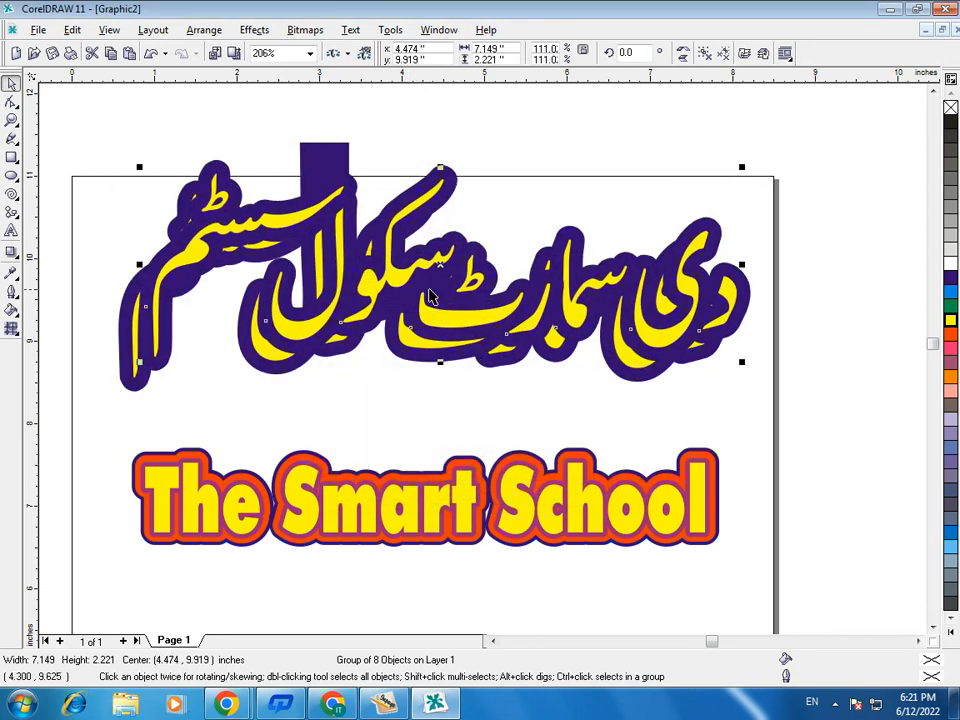
click(12, 311)
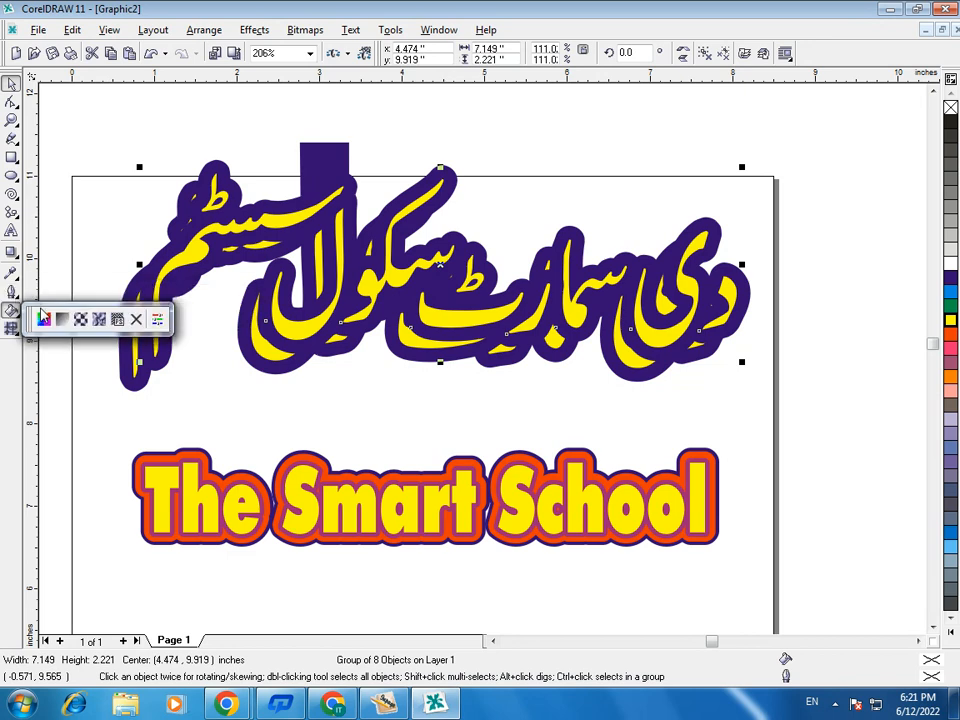
click(11, 292)
click(39, 302)
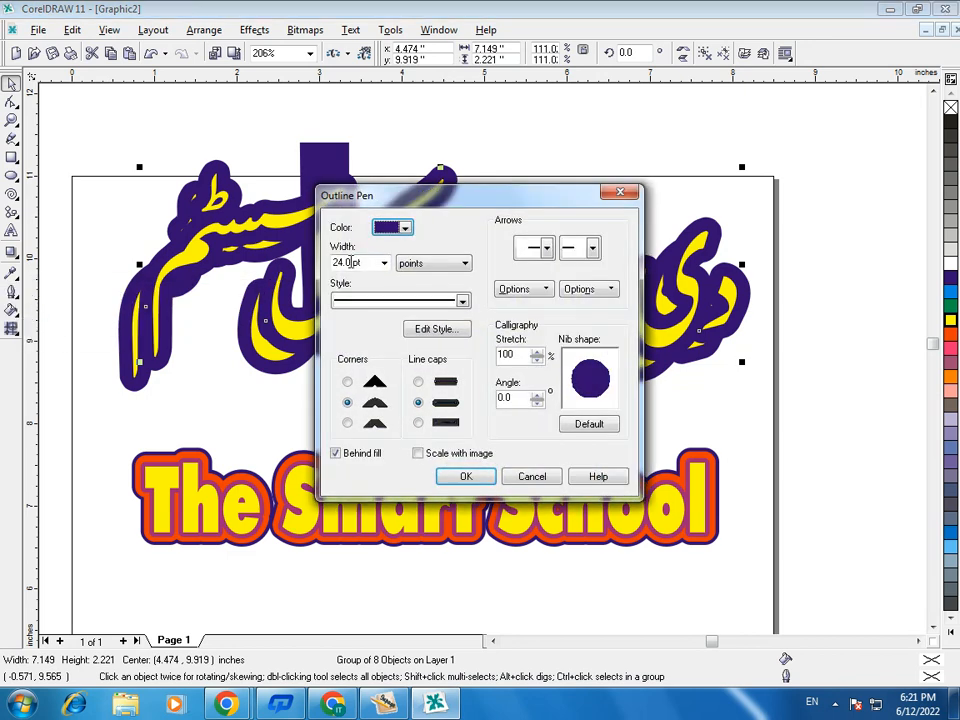
click(405, 228)
click(430, 264)
double_click(374, 264)
text(12)
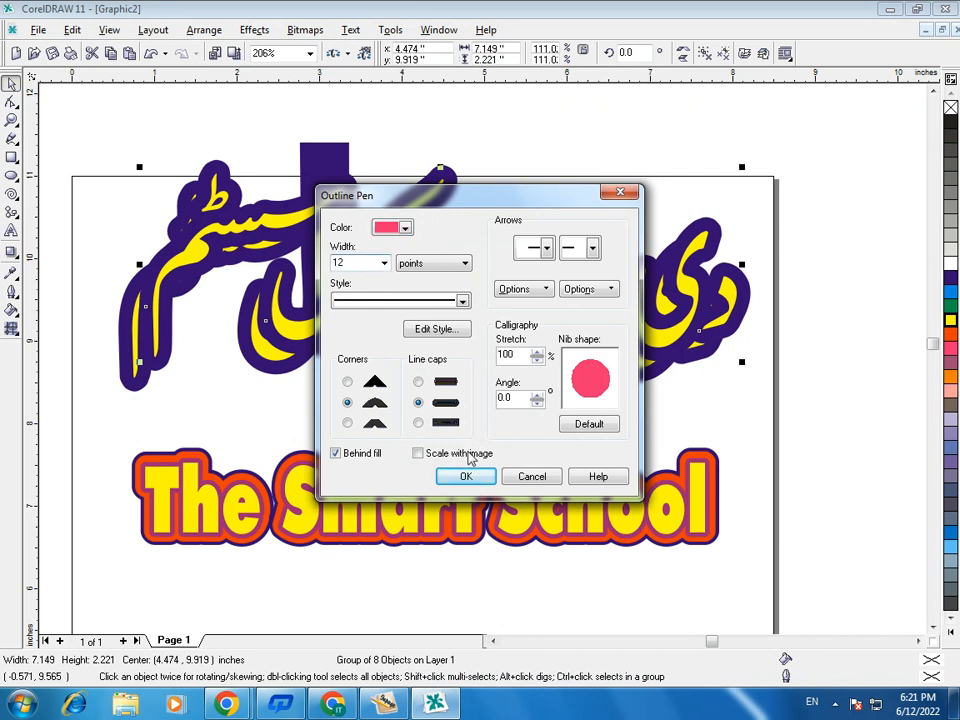
click(466, 477)
drag(437, 266, 417, 287)
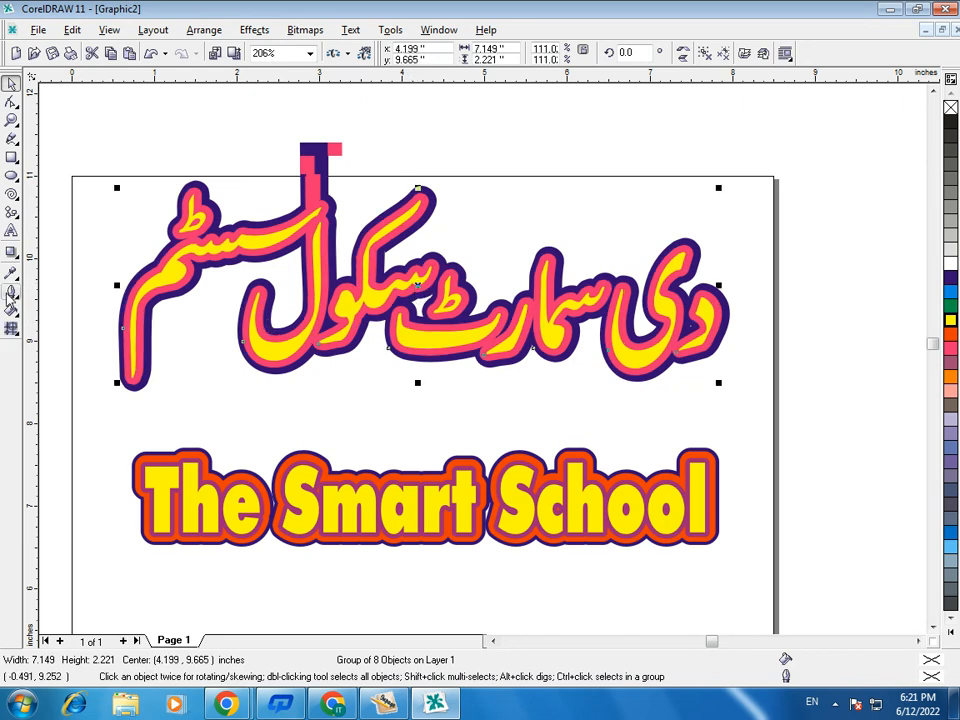
- Give the top copy of the Urdu title a 6 pt Chartreuse outline over the pink-outlined layer and deselect it
click(10, 222)
click(33, 227)
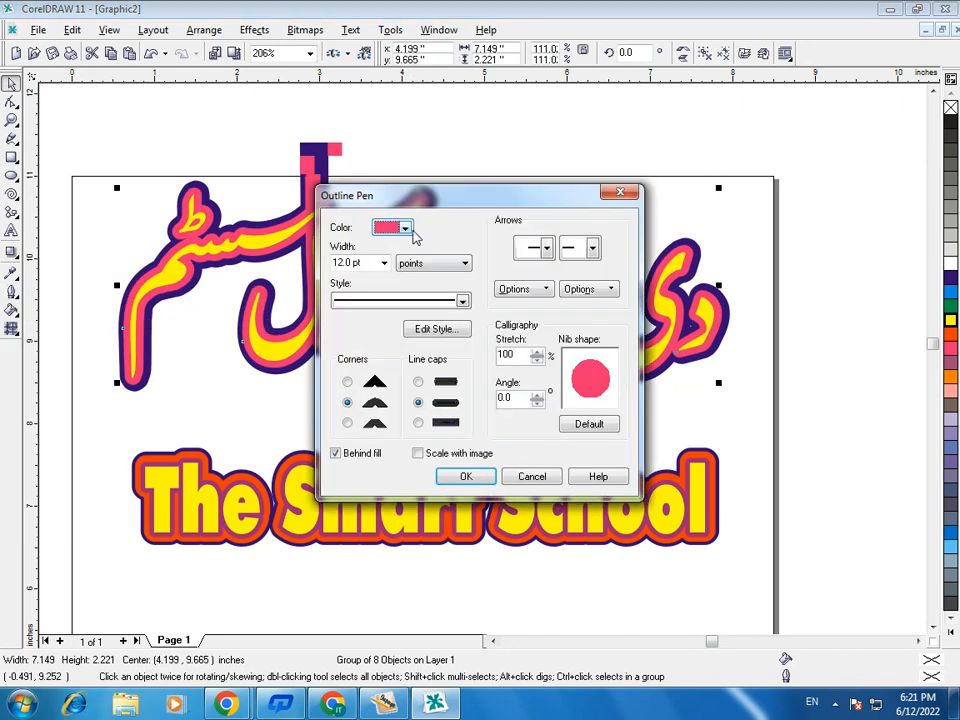
click(405, 228)
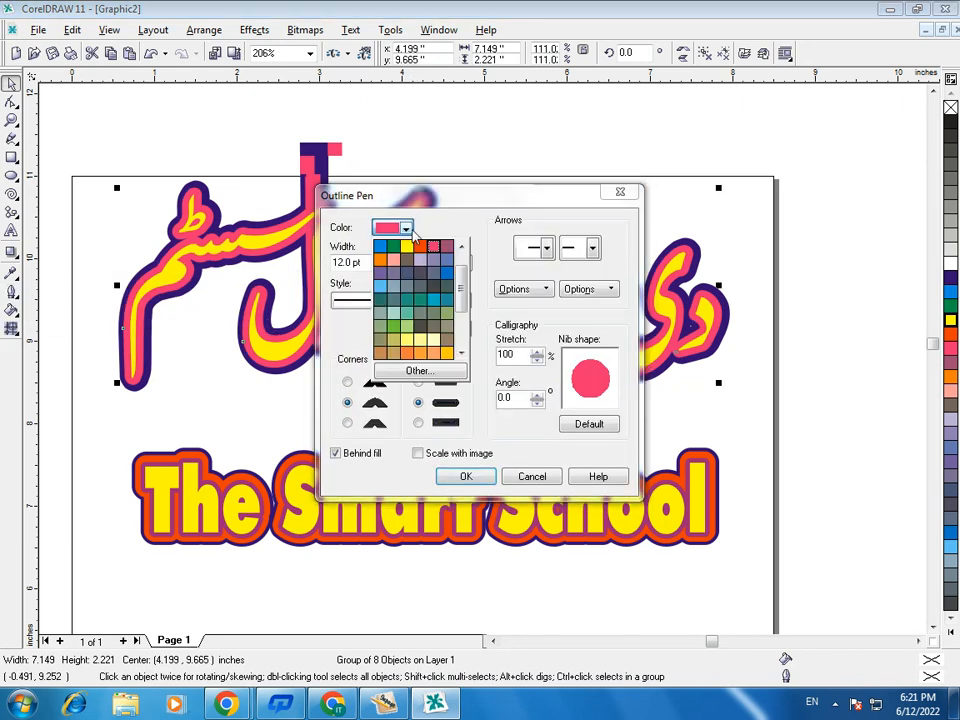
click(391, 328)
click(370, 263)
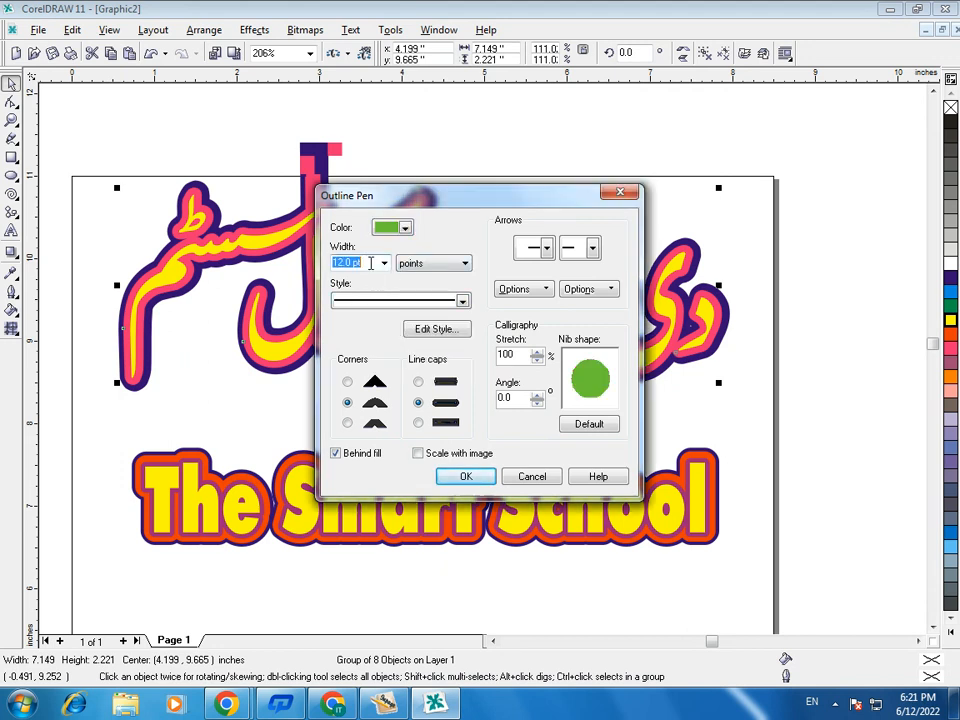
text(6)
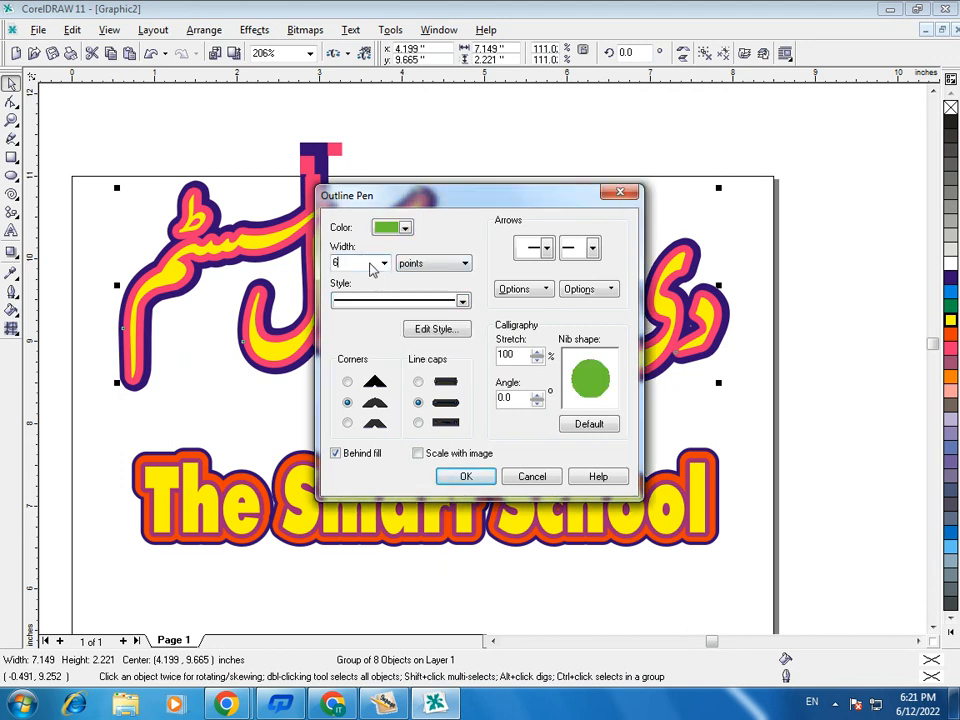
click(466, 479)
click(404, 424)
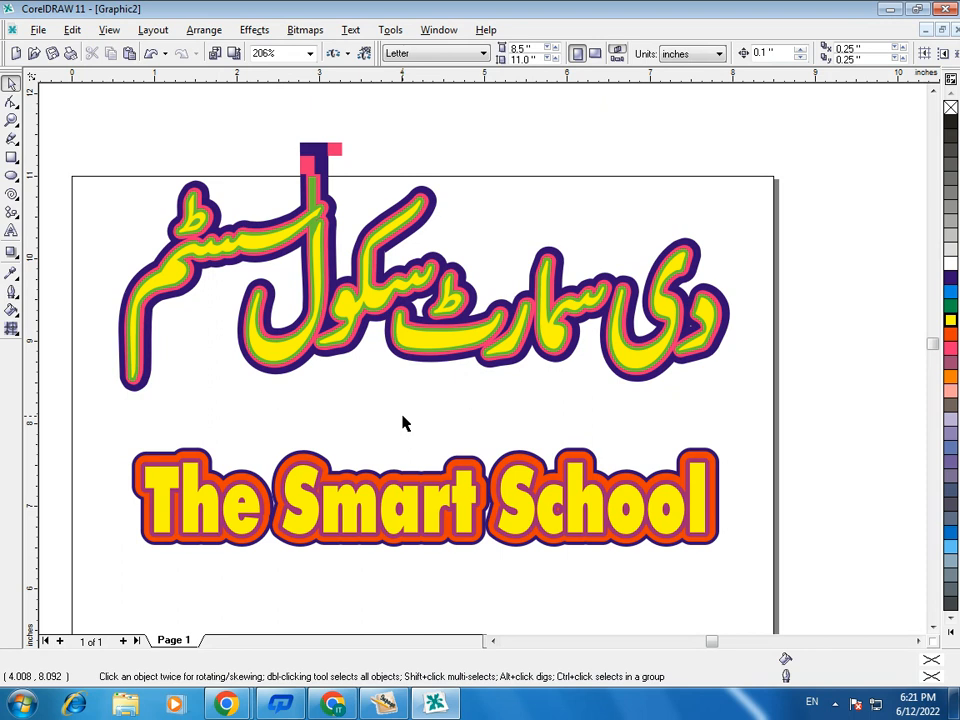
- Try red, light blue and coral fills on the top Urdu copy and return its fill to yellow
click(439, 349)
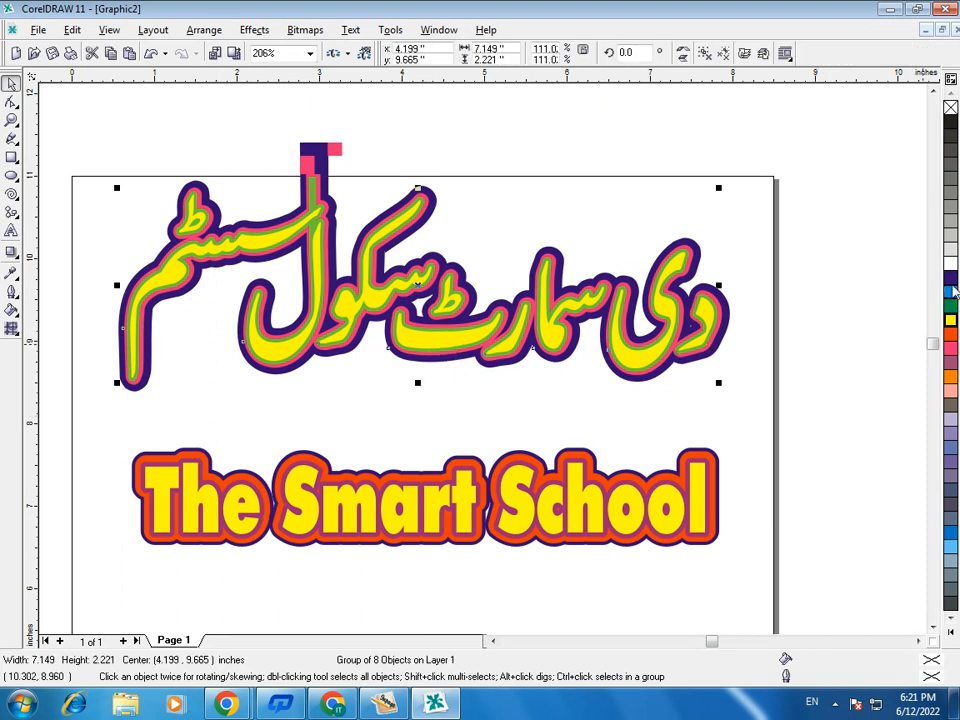
click(954, 291)
click(951, 305)
click(951, 334)
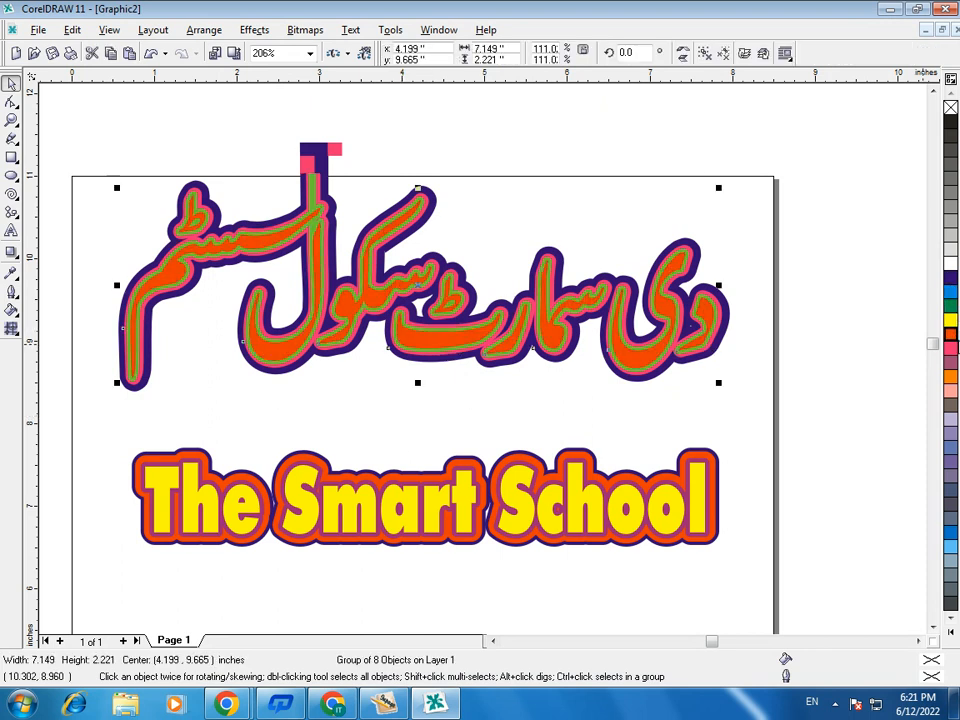
click(949, 550)
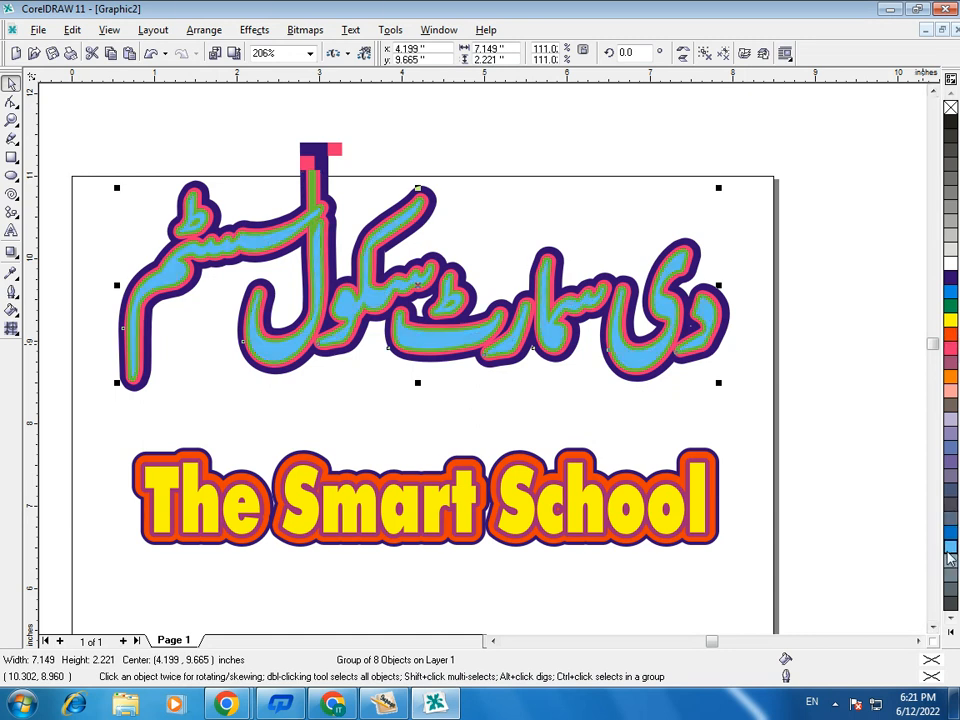
click(950, 634)
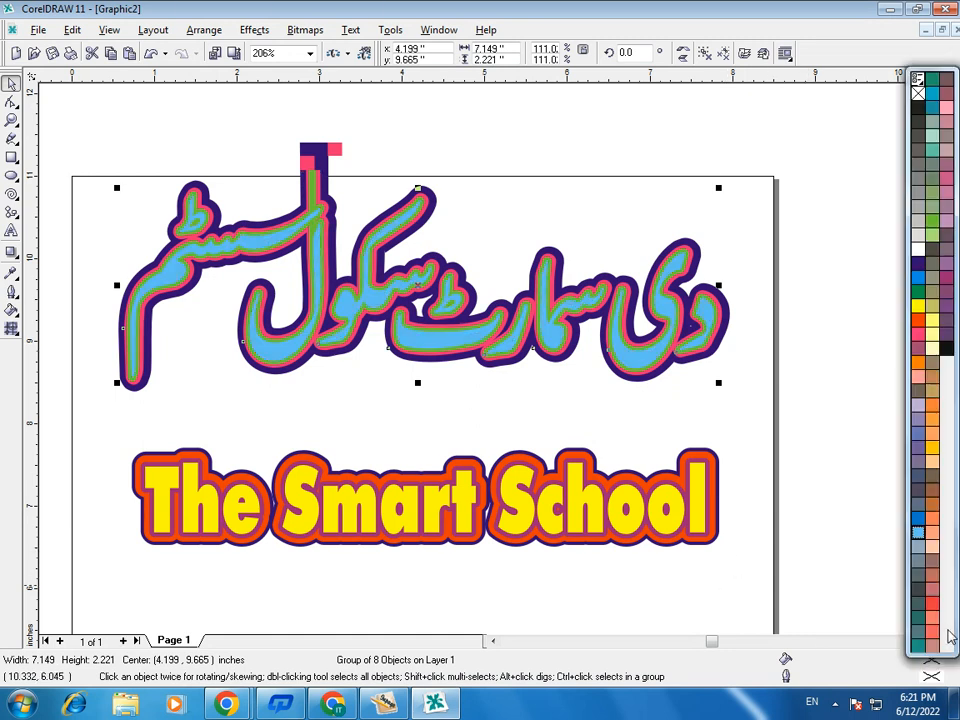
click(932, 606)
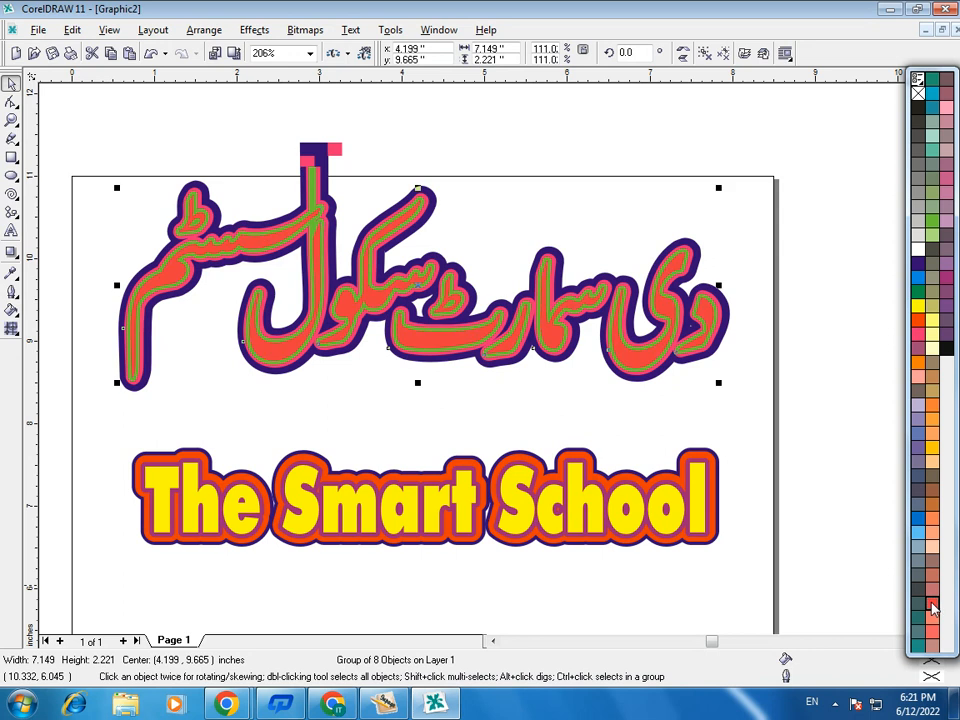
click(930, 320)
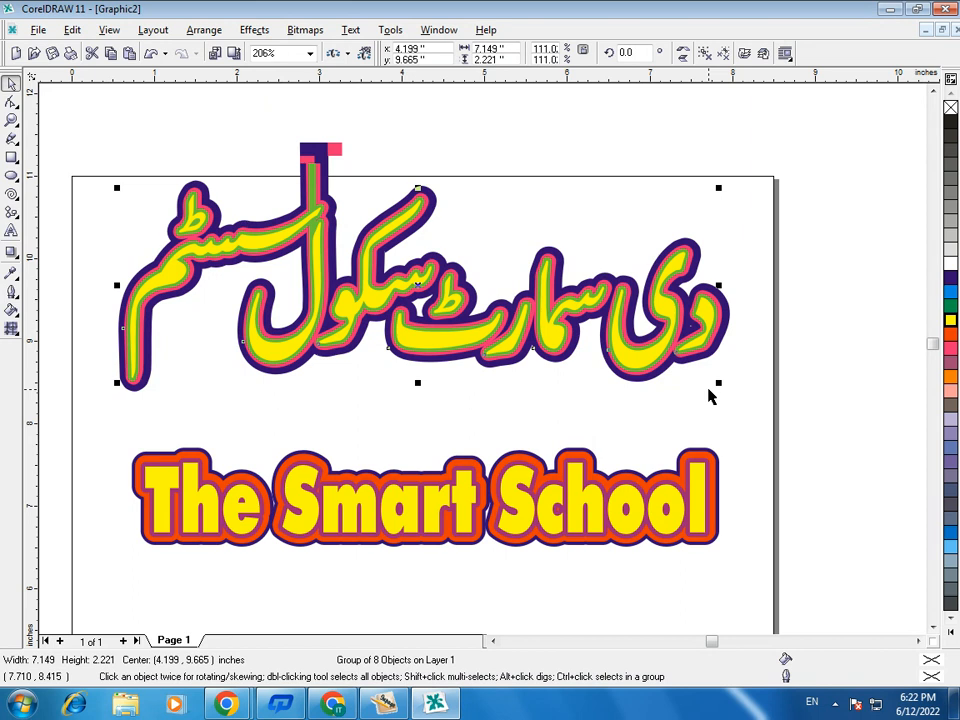
key(shift+F4)
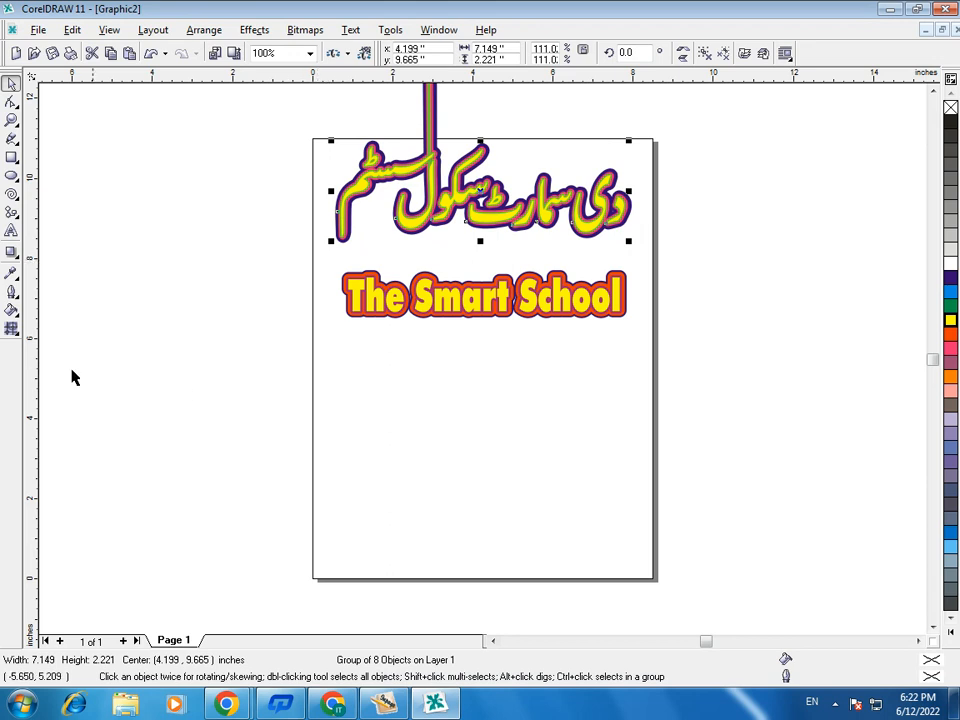
click(477, 425)
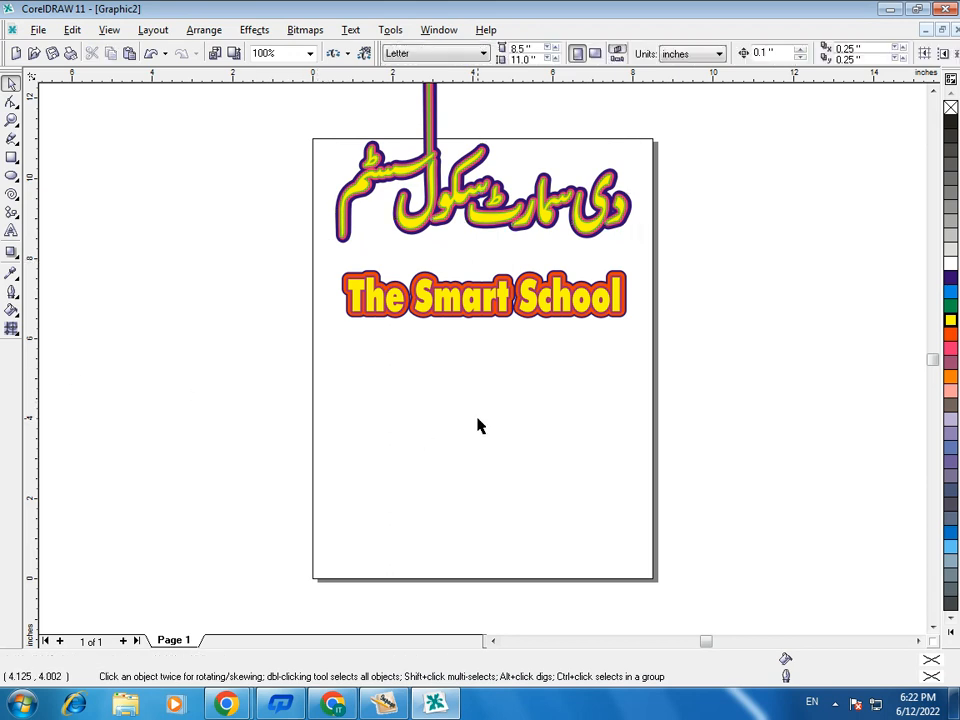
click(934, 627)
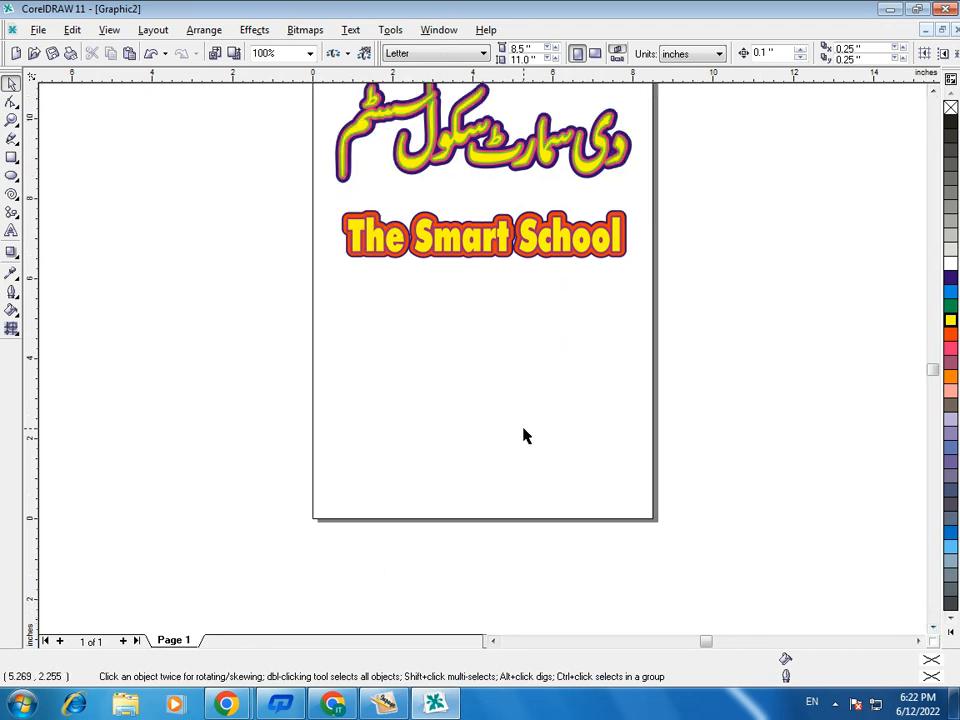
- Close CorelDRAW 11 and InPage without saving the open documents
click(945, 11)
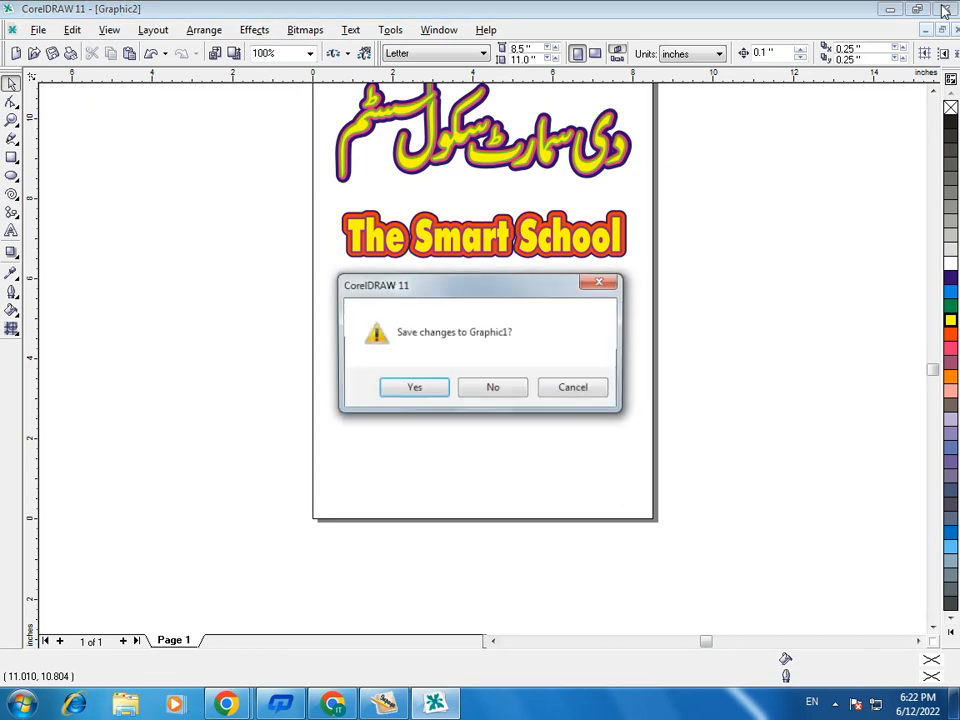
click(491, 390)
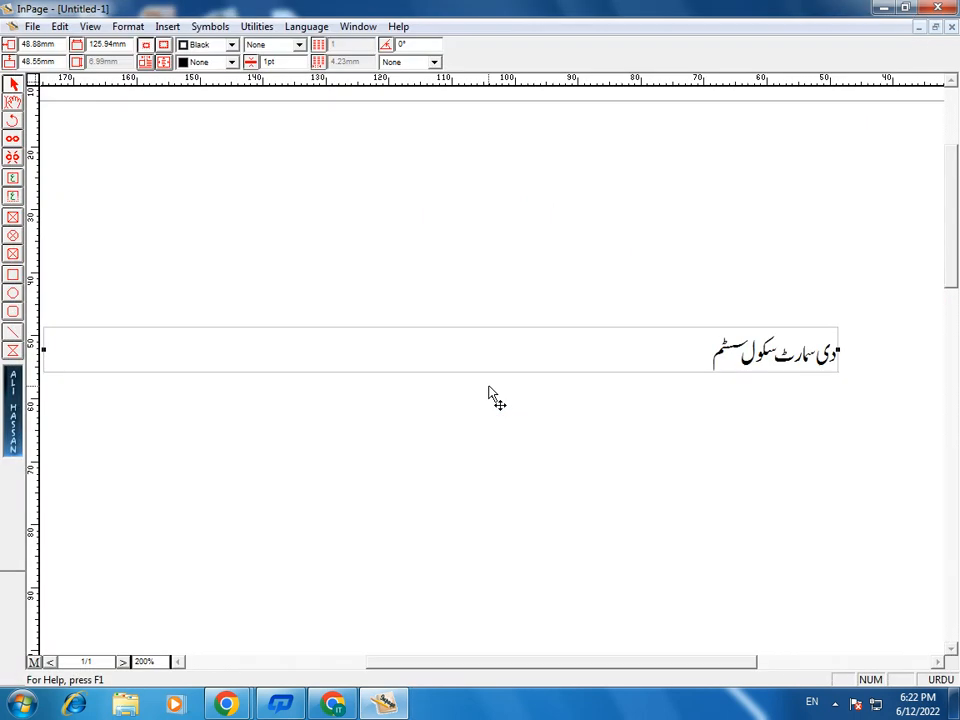
click(943, 7)
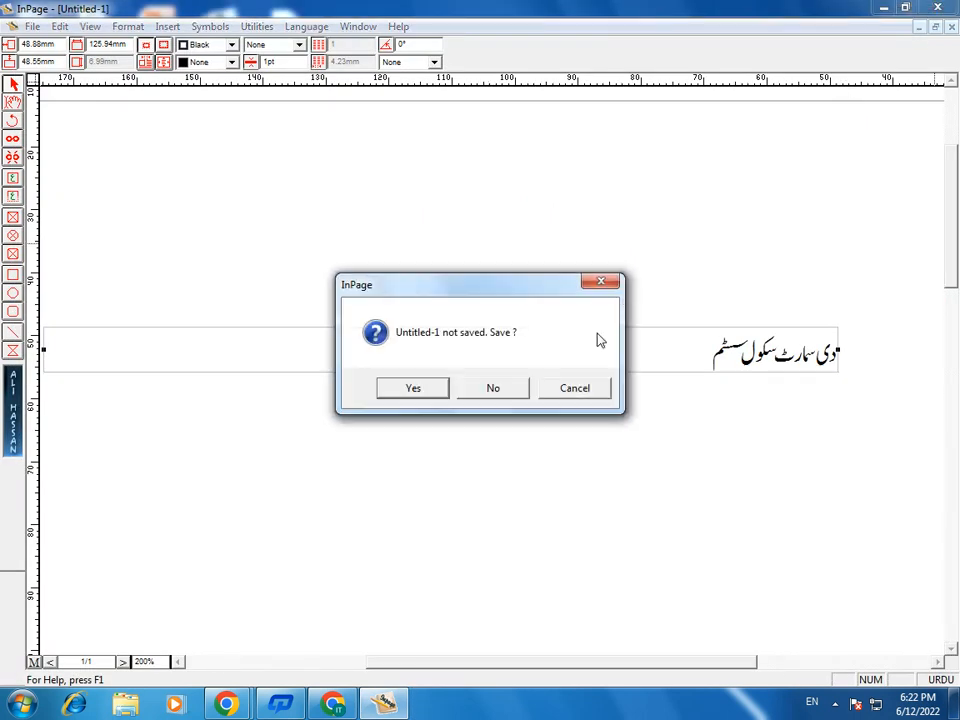
click(493, 389)
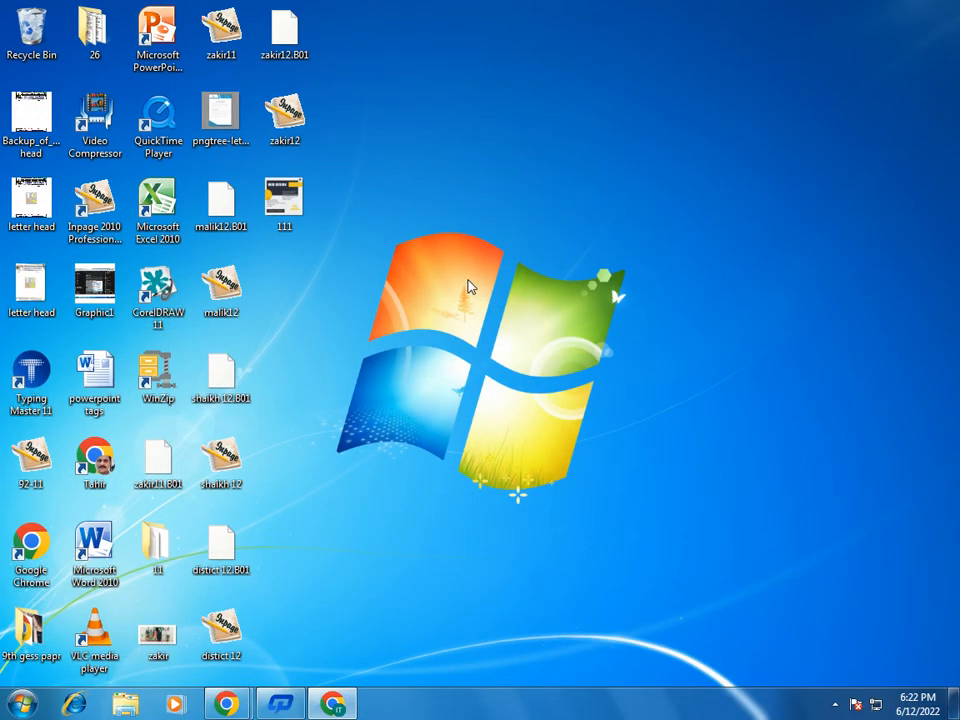
right_click(468, 283)
click(518, 333)
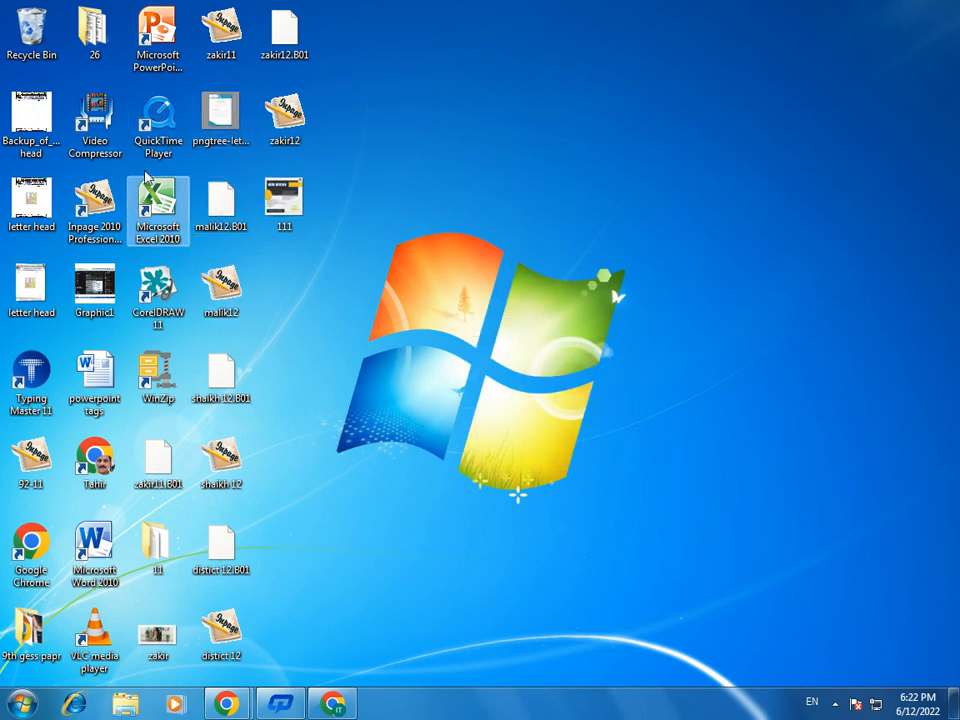
- Start InPage 2010 and create a new A4 portrait document with right-to-left direction and an automatic text box
double_click(100, 210)
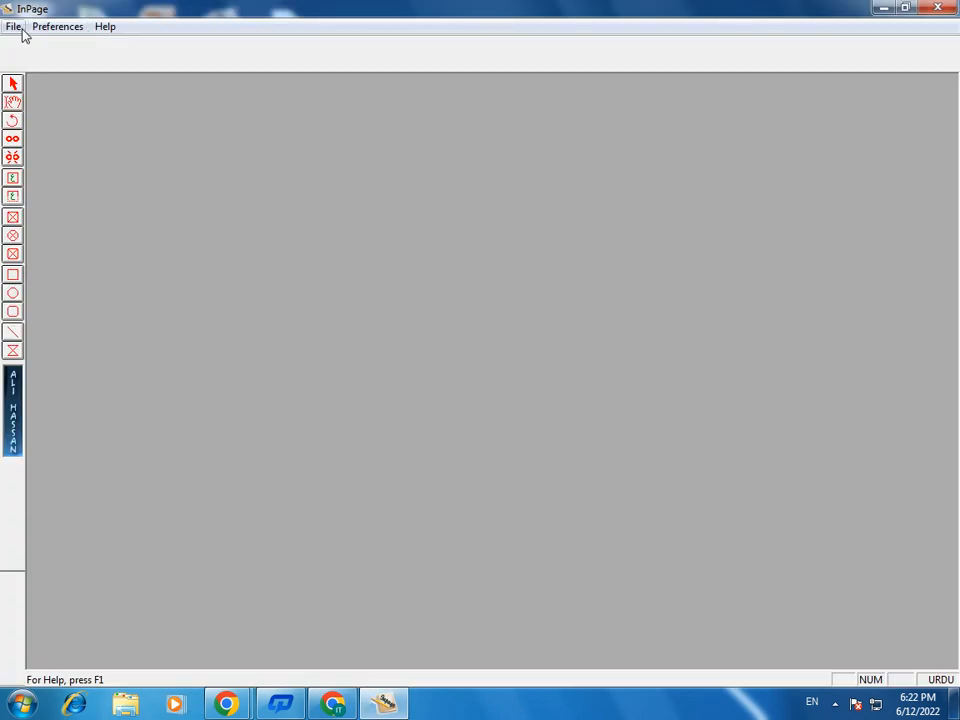
click(14, 27)
click(30, 47)
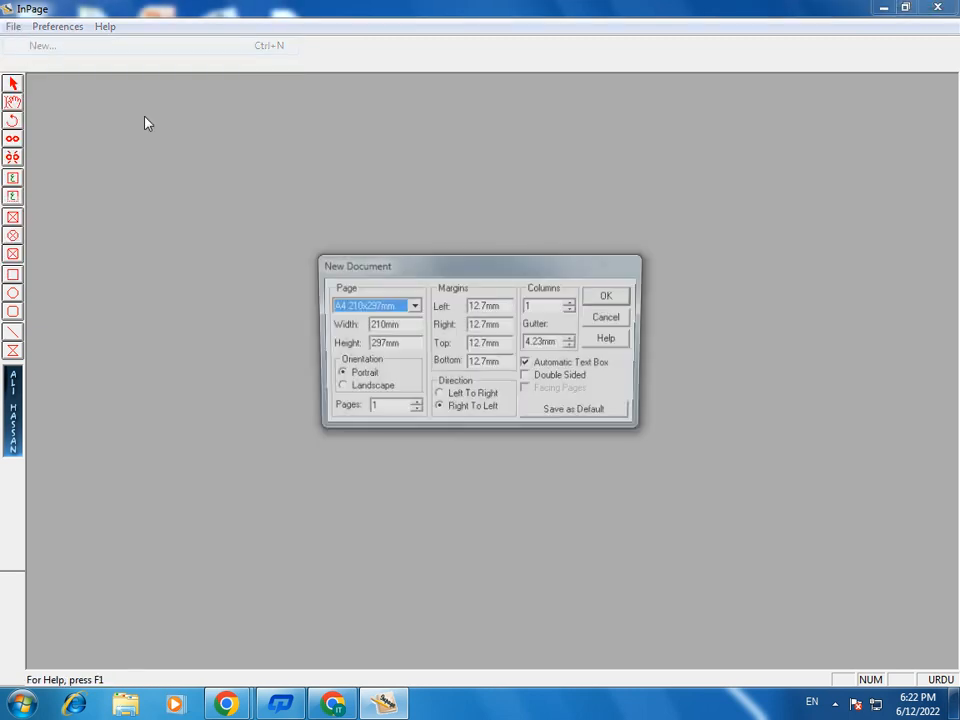
click(610, 298)
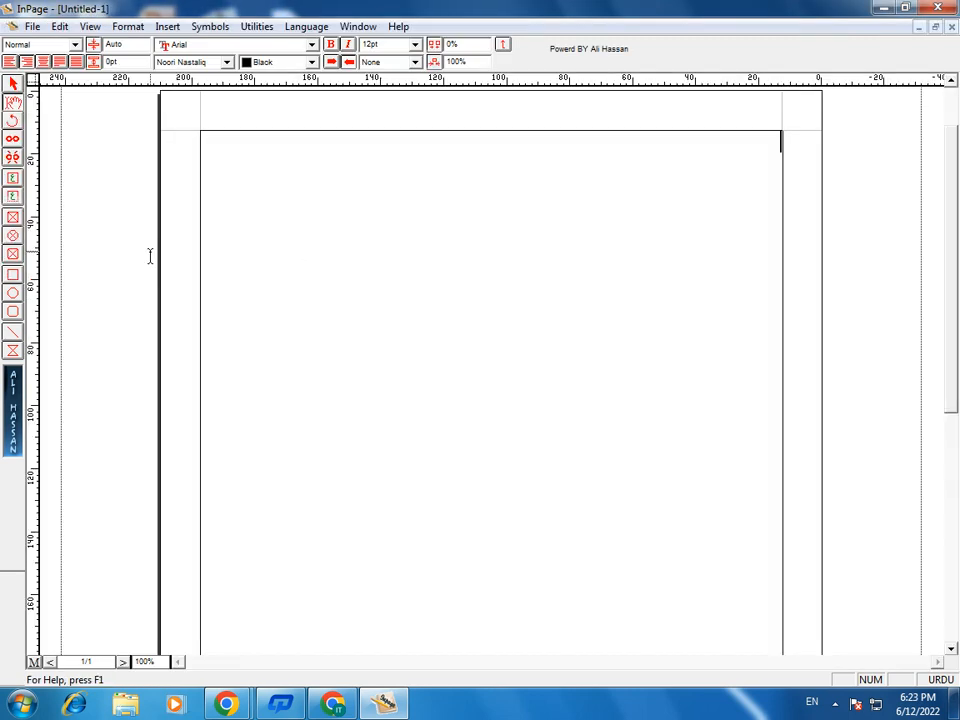
- Draw a title text box about 98 mm wide and 7 mm high in the page's upper part and enter کمپیوٹر
click(12, 217)
drag(238, 242, 547, 264)
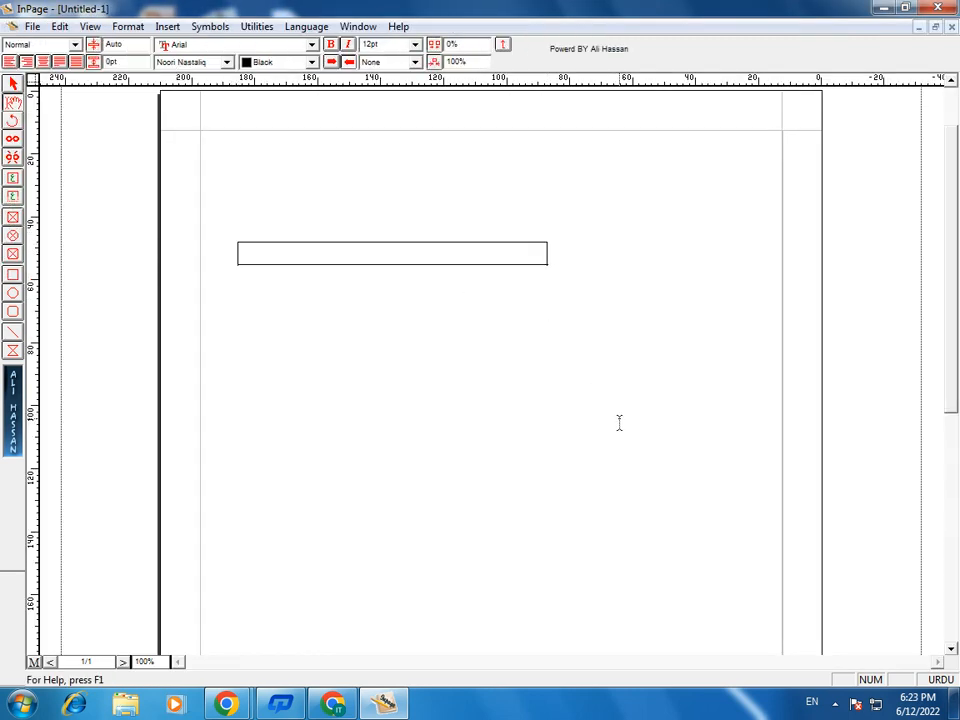
text(ر)
- Copy the title box containing کمپیوٹر as an object and minimize InPage
click(536, 254)
right_click(487, 265)
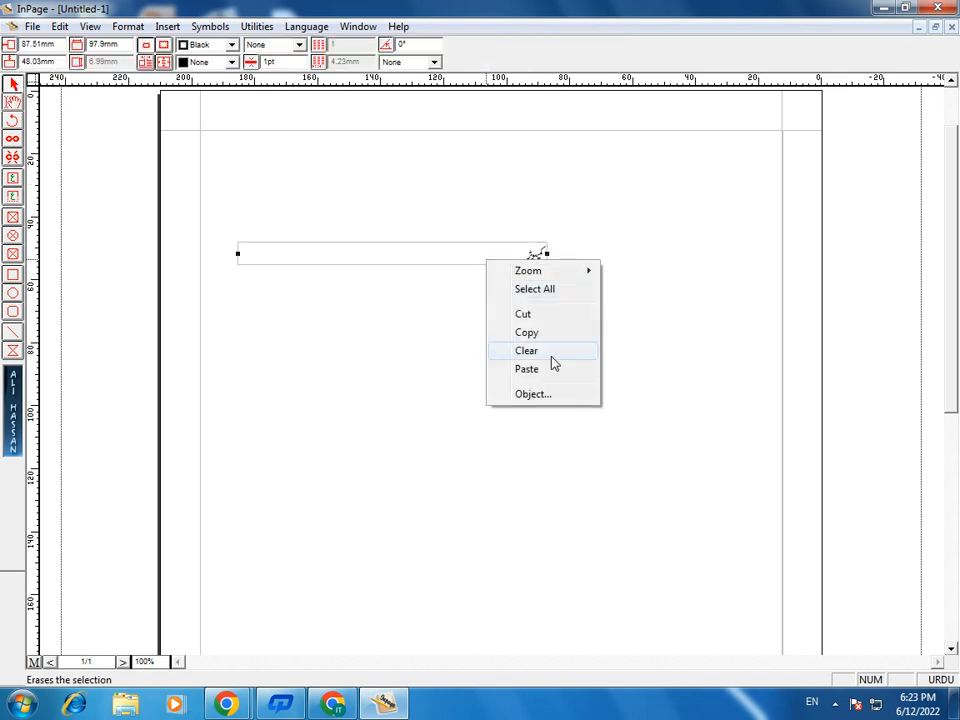
click(537, 333)
click(888, 8)
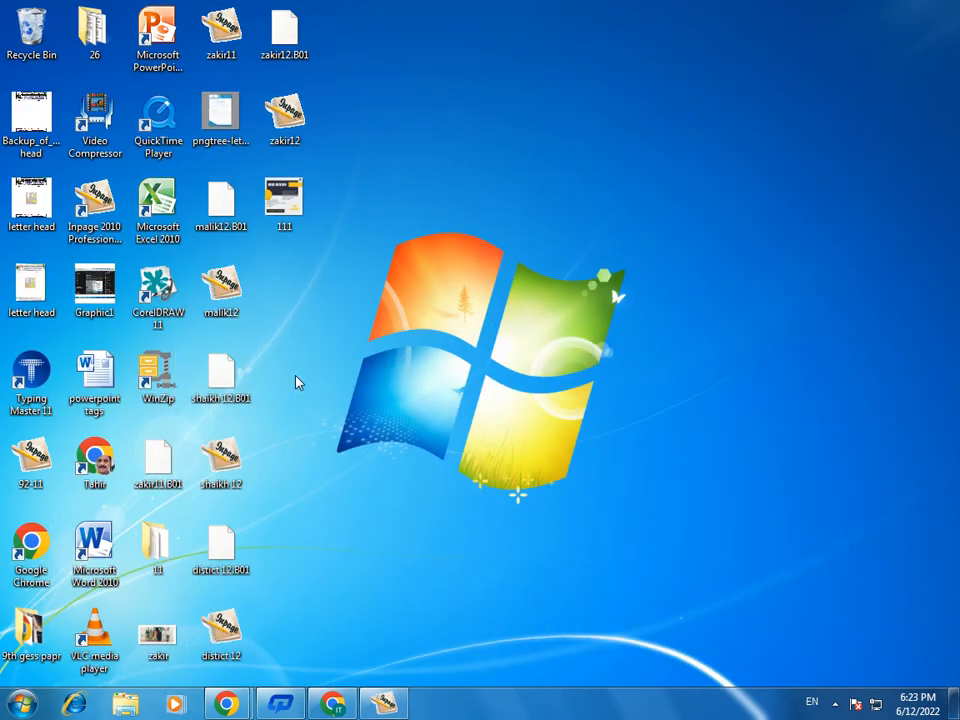
- Start a new graphic in CorelDRAW 11, paste the copied Urdu word and move it to the upper half of the page
double_click(158, 290)
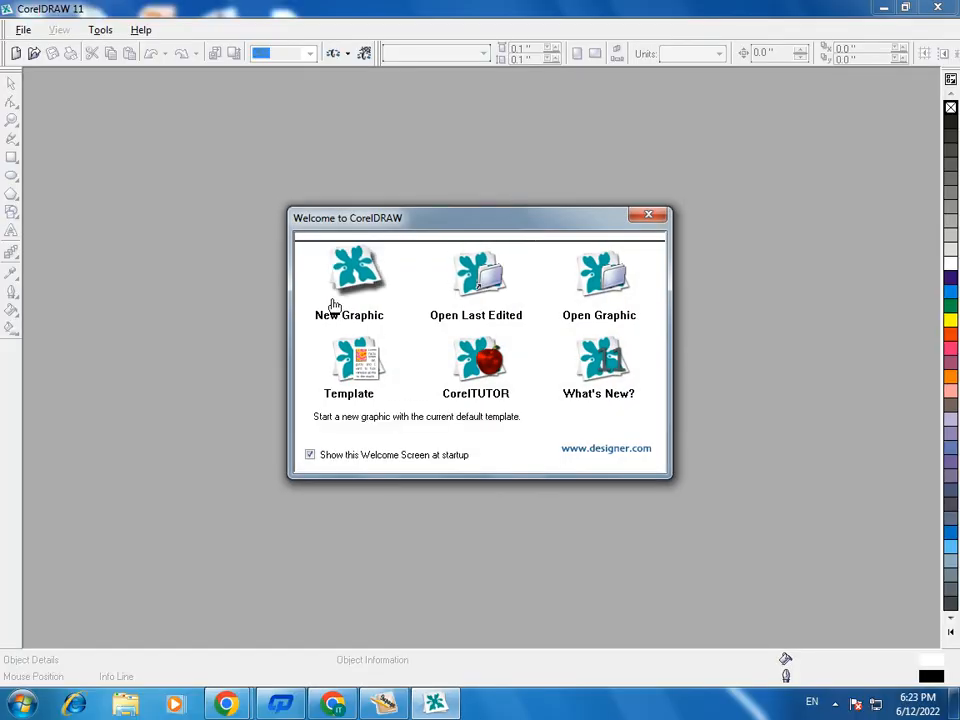
click(360, 282)
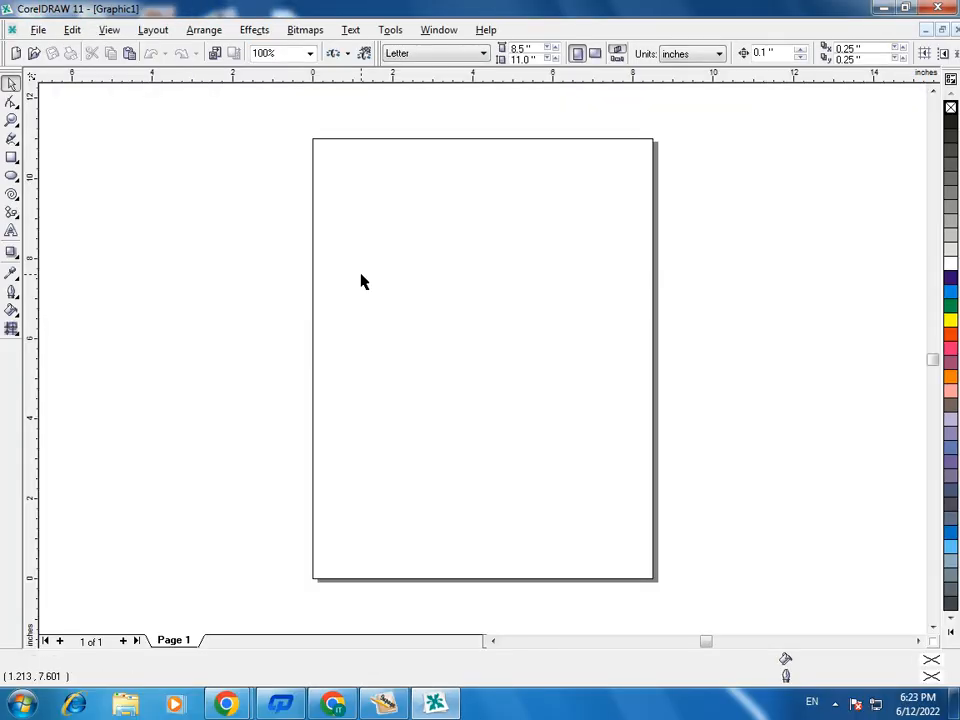
right_click(360, 263)
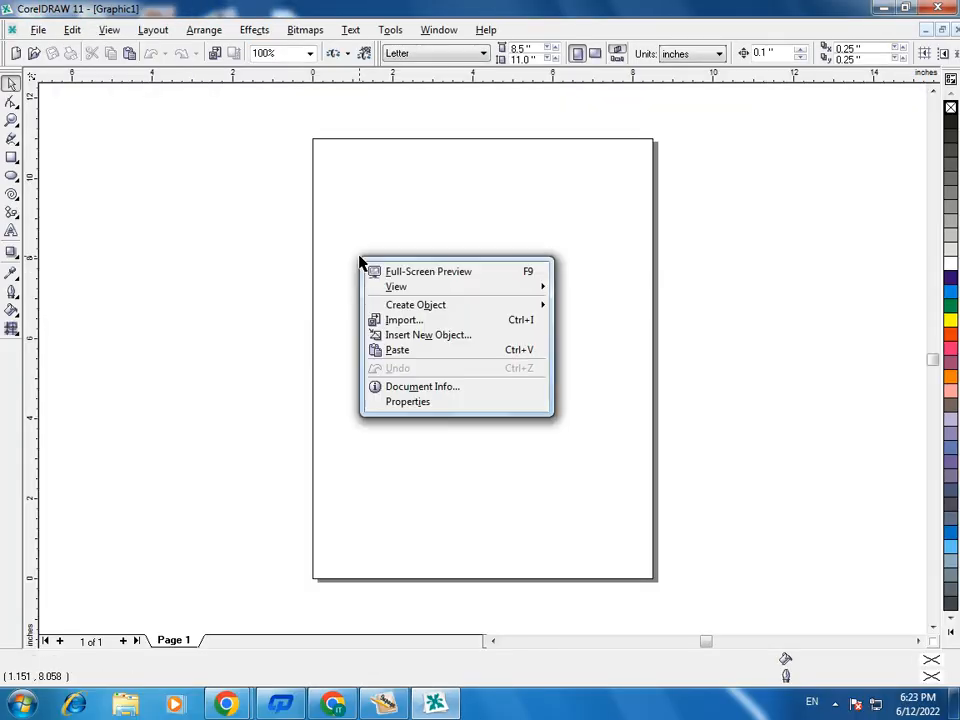
click(402, 349)
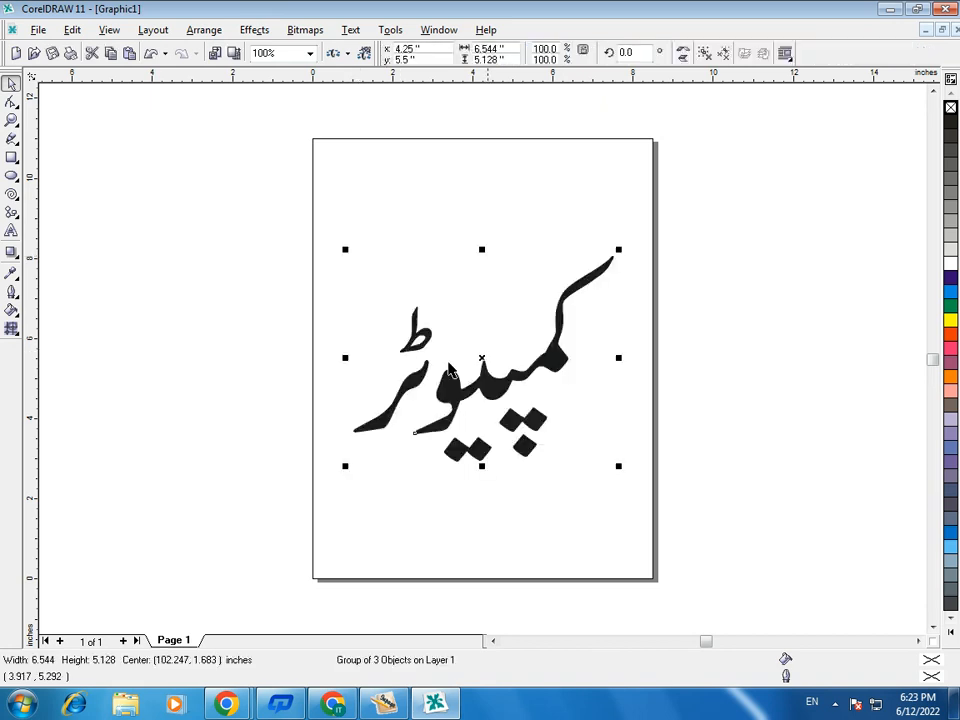
drag(486, 396, 500, 335)
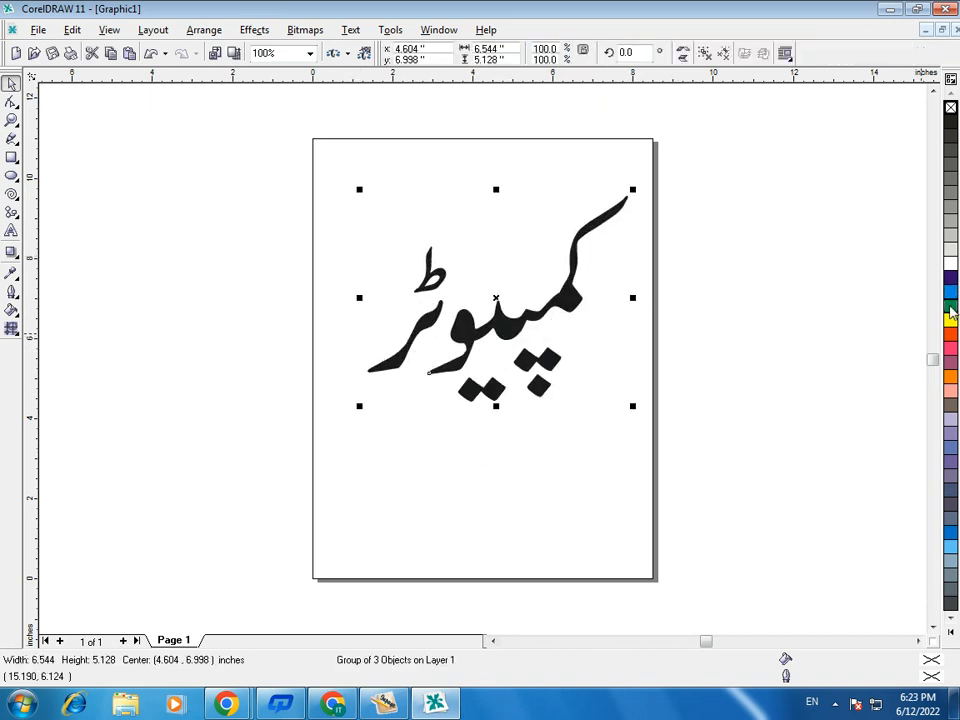
- Fill the Urdu word yellow and give it a 24 pt dark blue outline behind the fill, with rounded corners and line caps
click(950, 320)
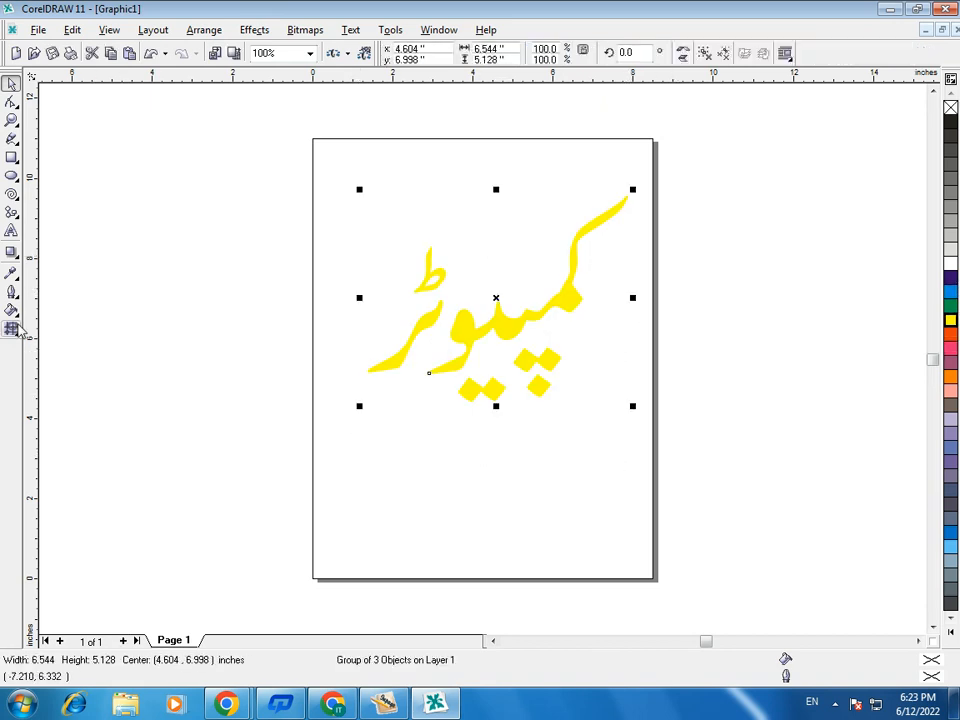
click(11, 291)
click(42, 300)
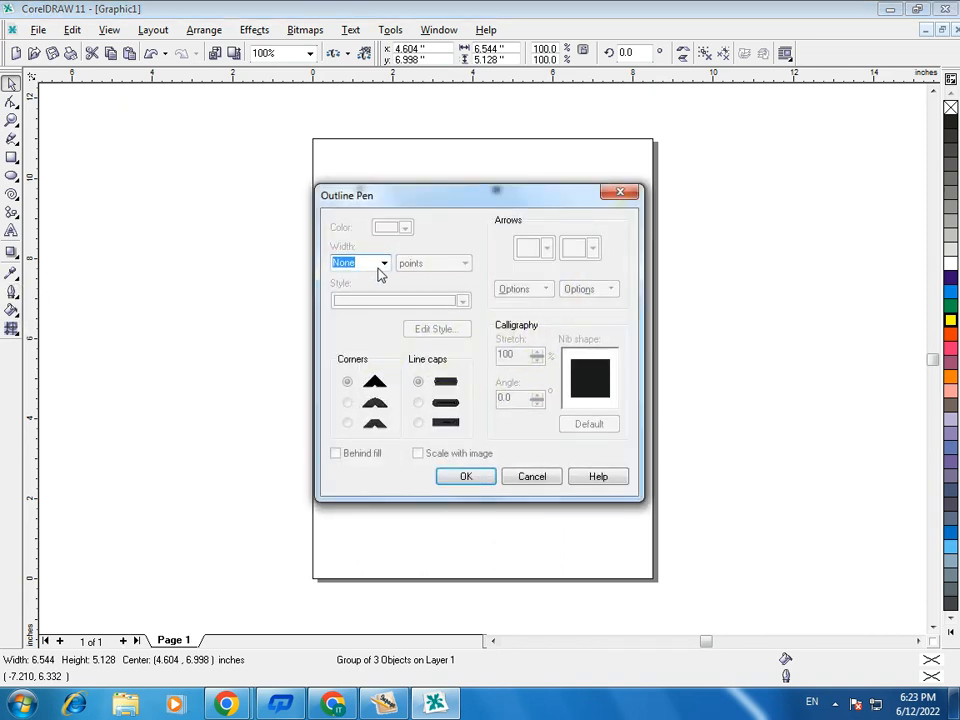
click(384, 263)
click(359, 366)
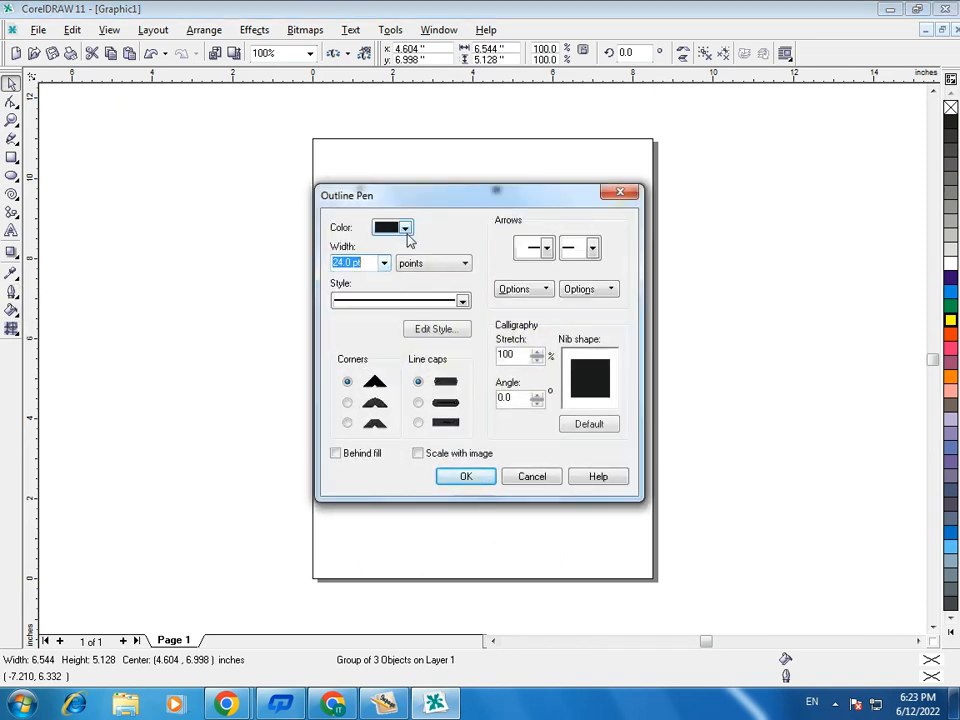
click(405, 227)
click(383, 340)
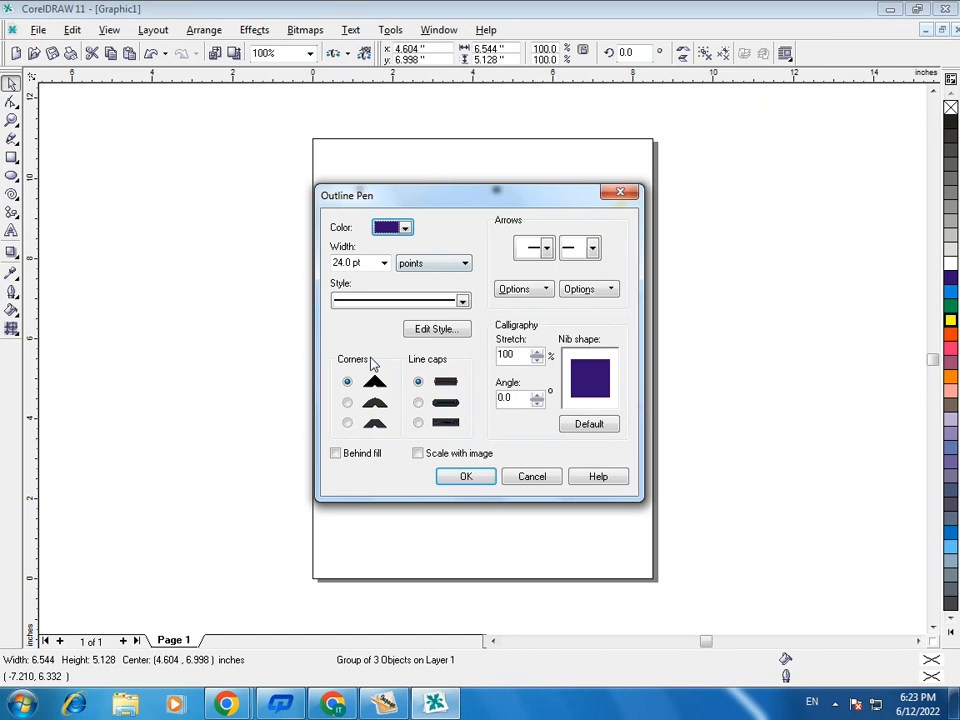
click(347, 402)
click(416, 403)
click(336, 453)
click(464, 480)
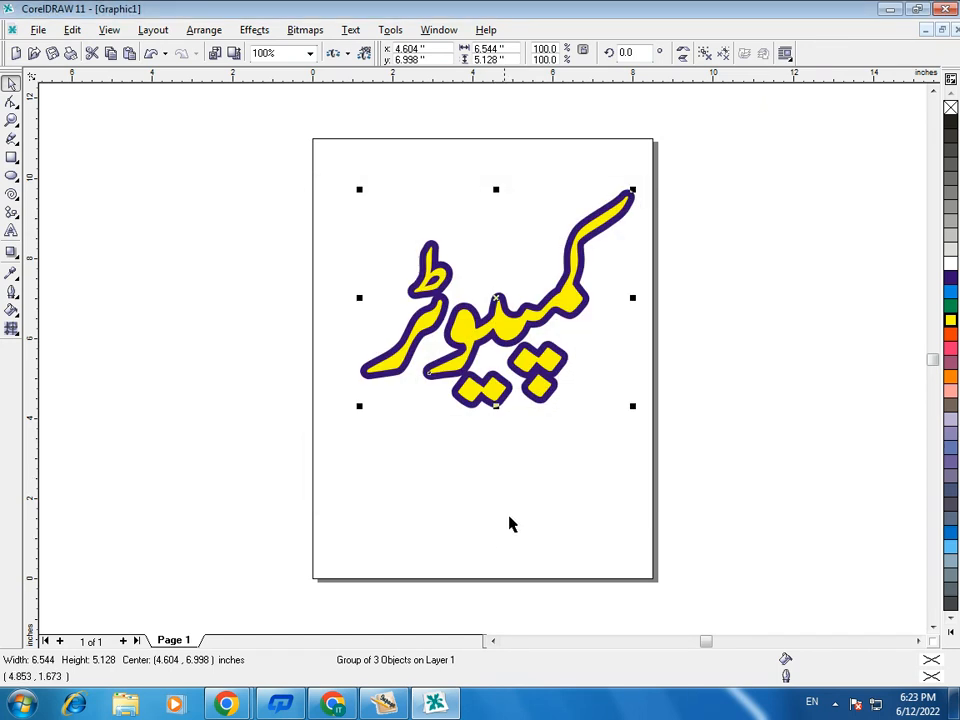
- Duplicate the word, give the copy a 12 pt orange-red outline and place it slightly offset over the blue-outlined original
key(ctrl+d)
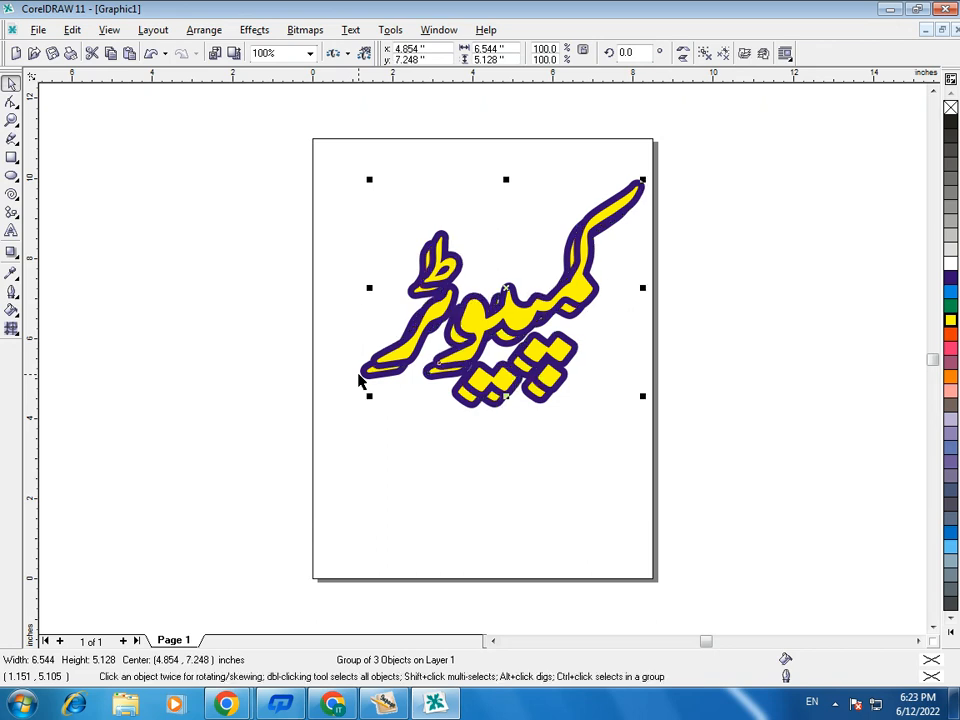
click(11, 291)
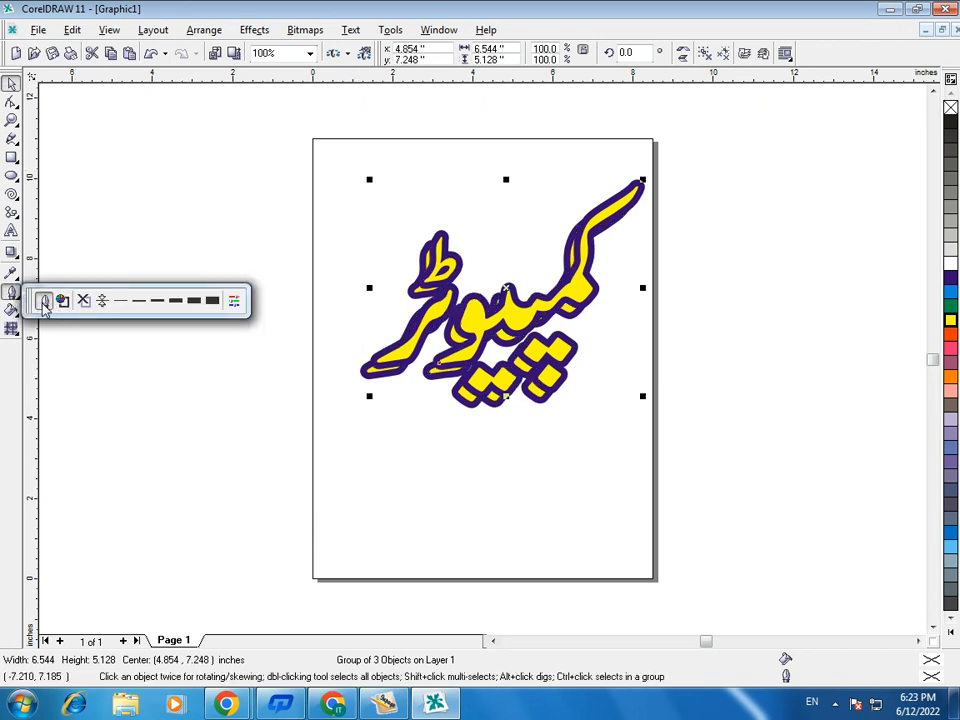
click(43, 300)
drag(365, 258, 230, 255)
text(12)
click(400, 228)
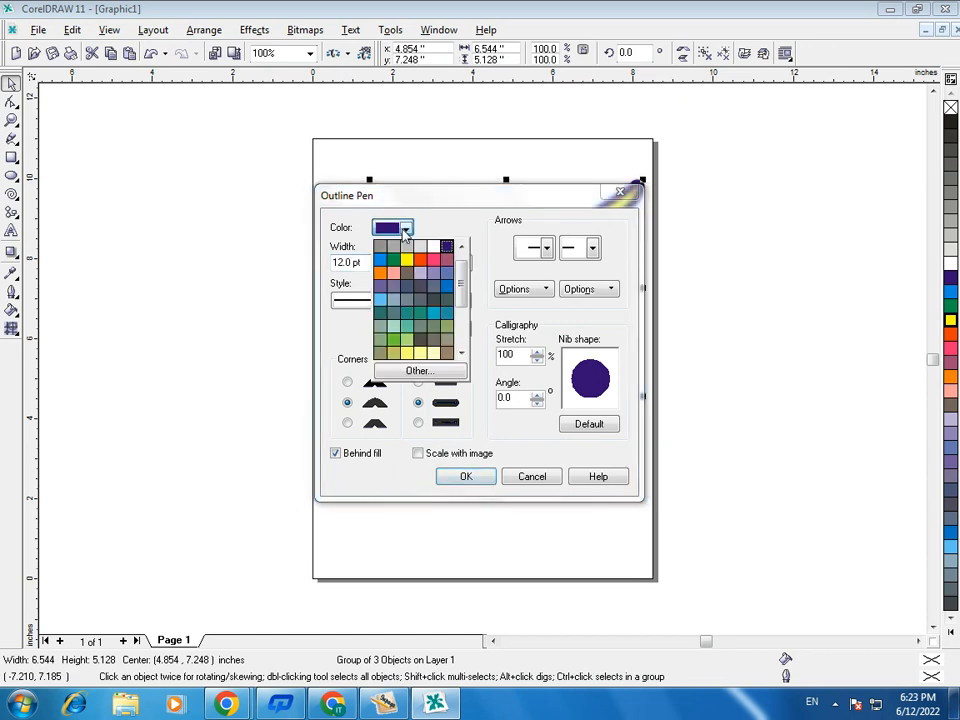
click(424, 267)
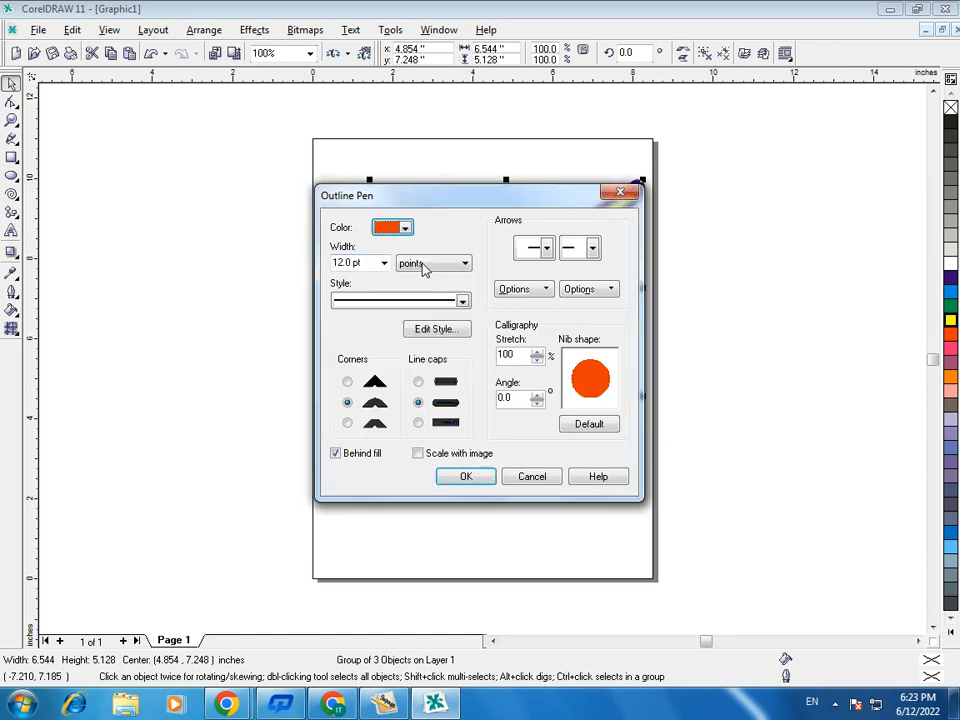
click(466, 476)
drag(513, 325, 507, 333)
click(429, 435)
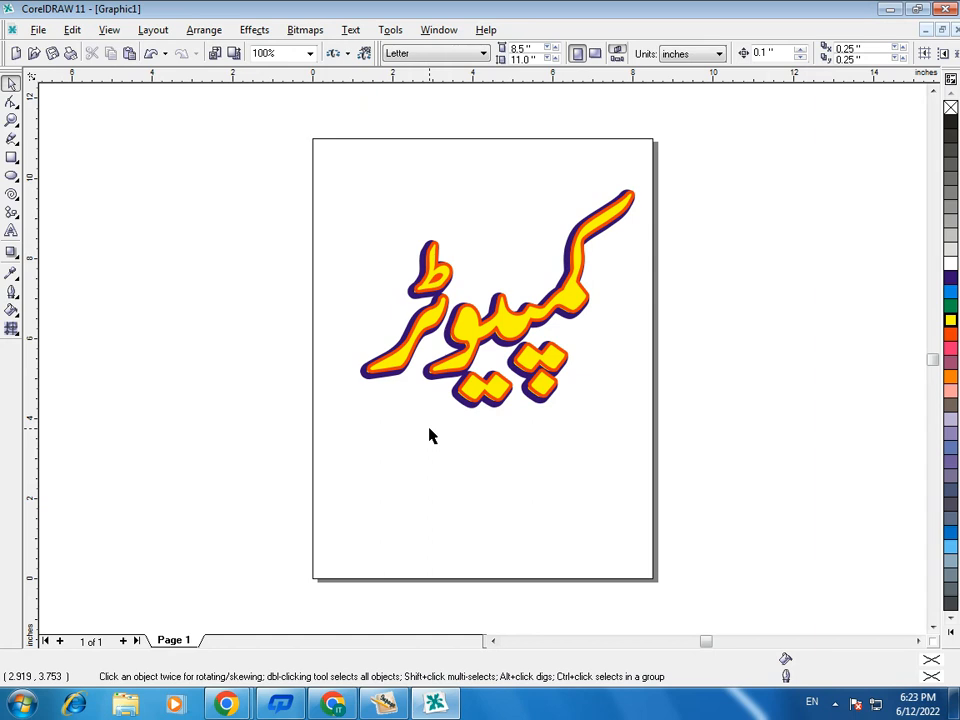
- Close CorelDRAW 11 without saving the changes to Graphic1
click(944, 9)
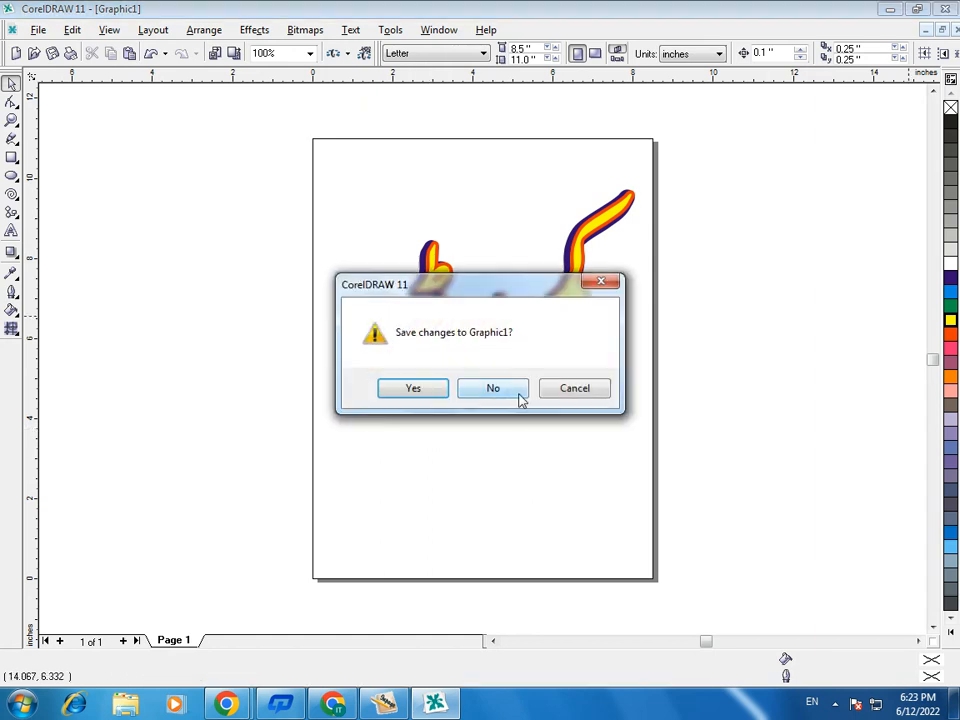
click(517, 398)
click(226, 705)
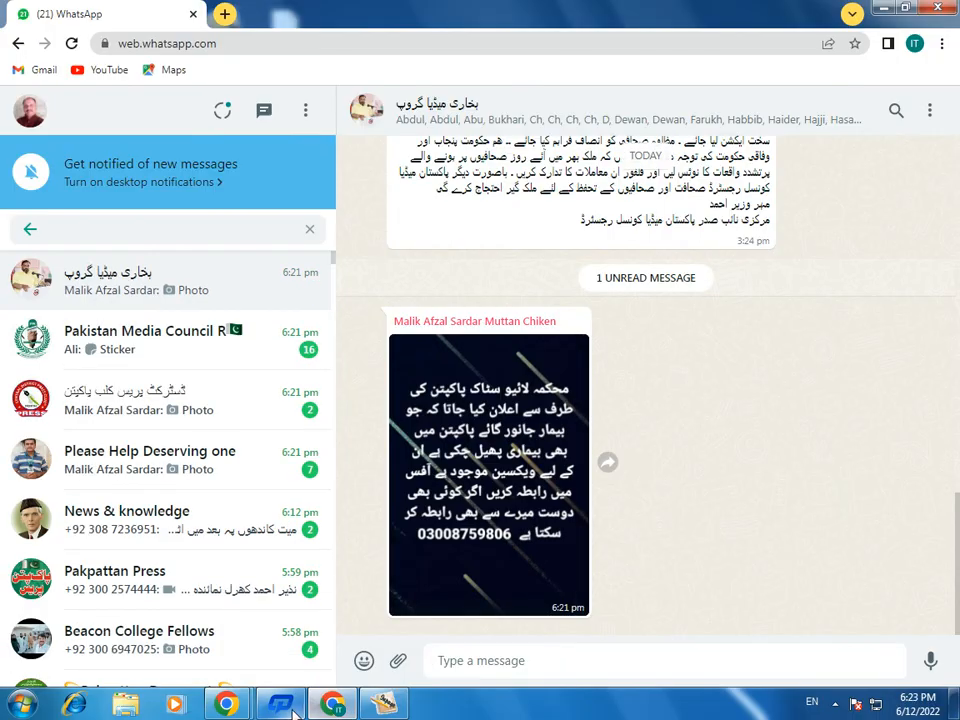
mouse_move(226, 705)
click(377, 606)
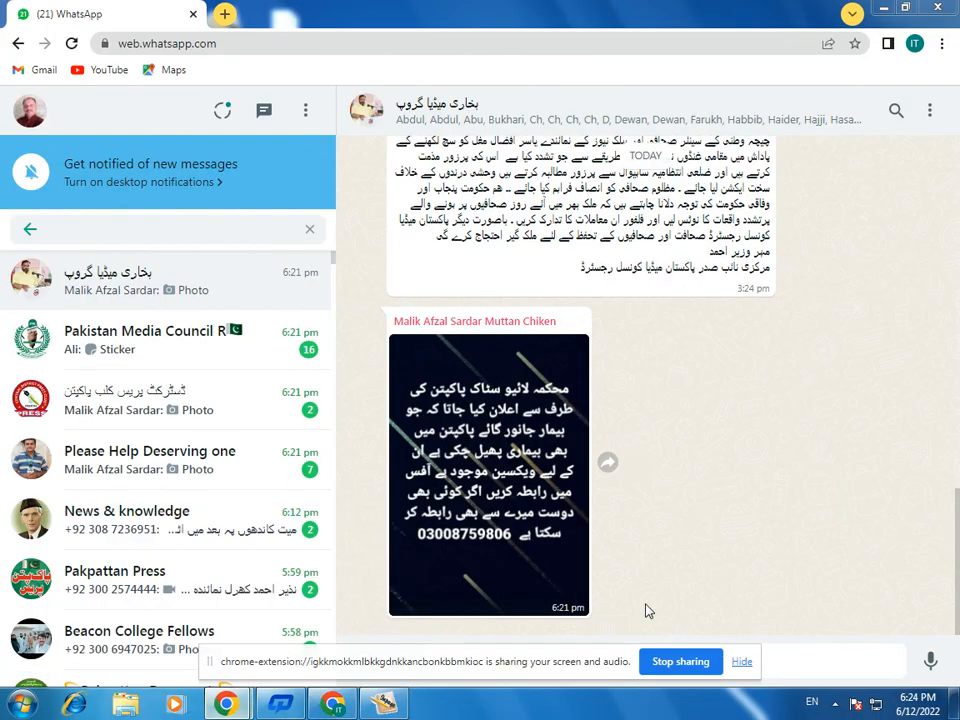